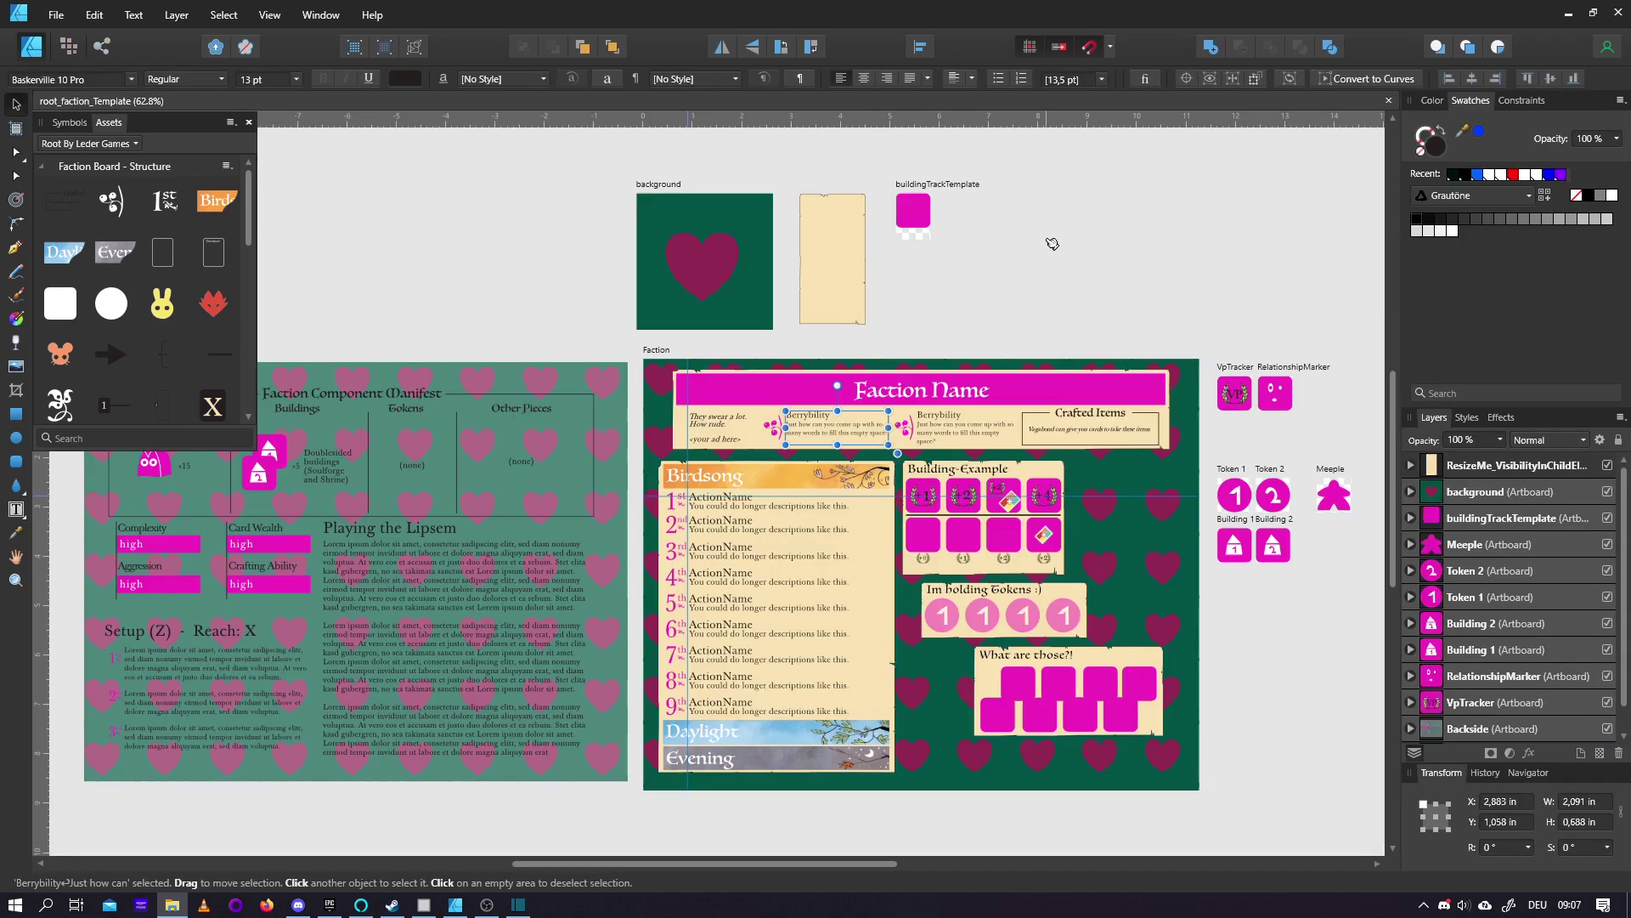
Deselect the Berrybility text frame by clicking empty canvas
left_click(1053, 244)
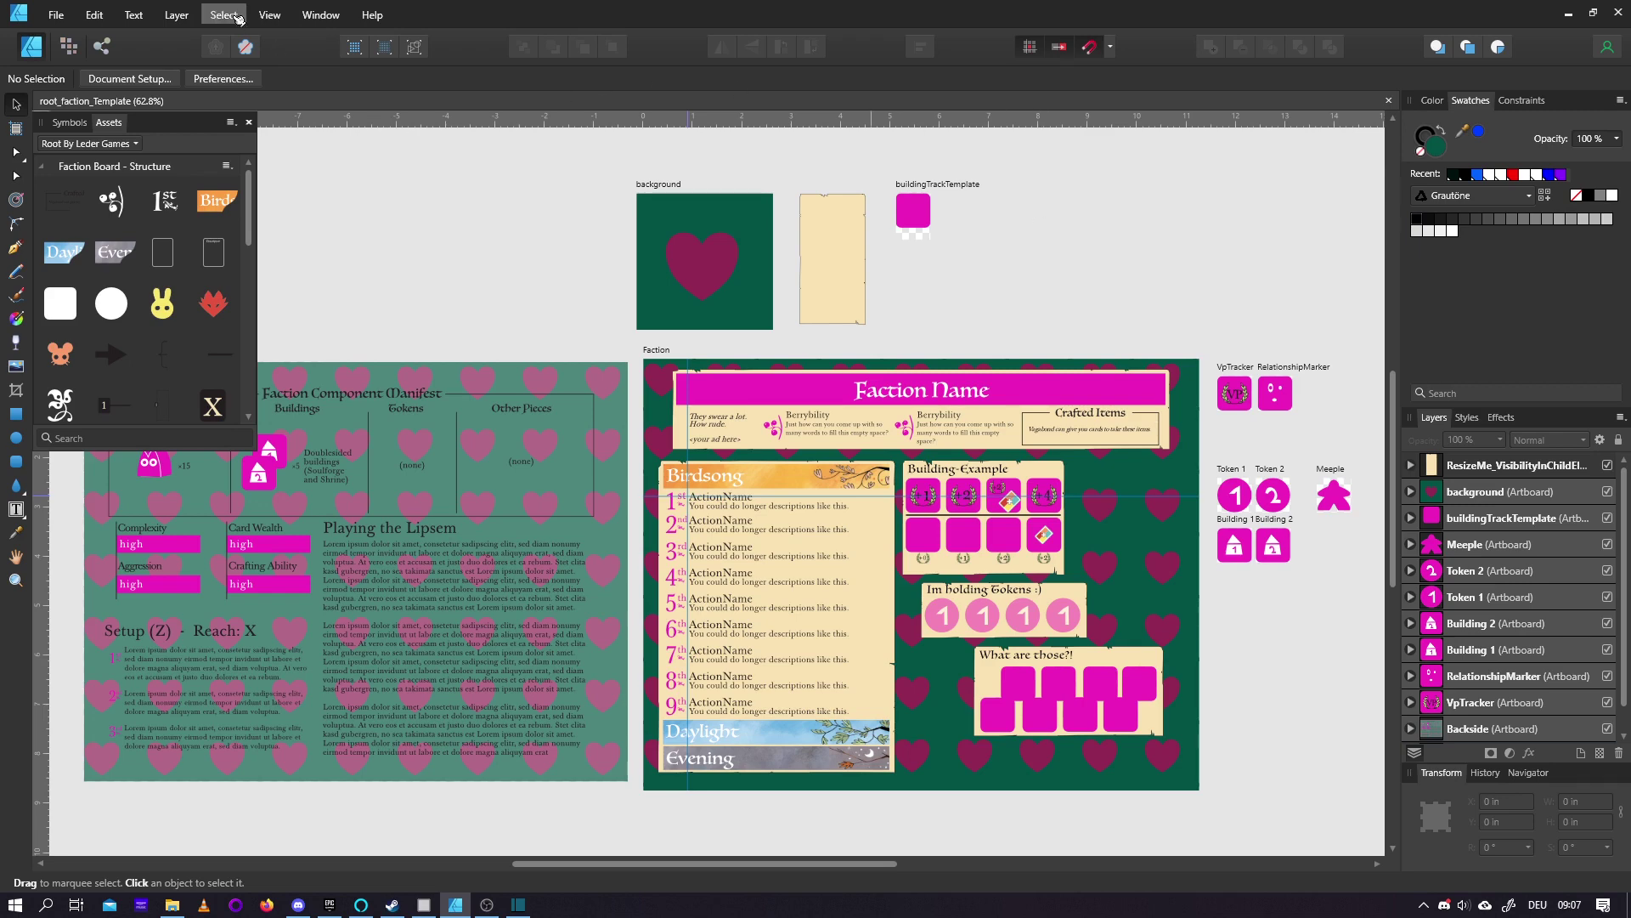
Browse the View > Studio options and close them without changes
left_click(269, 16)
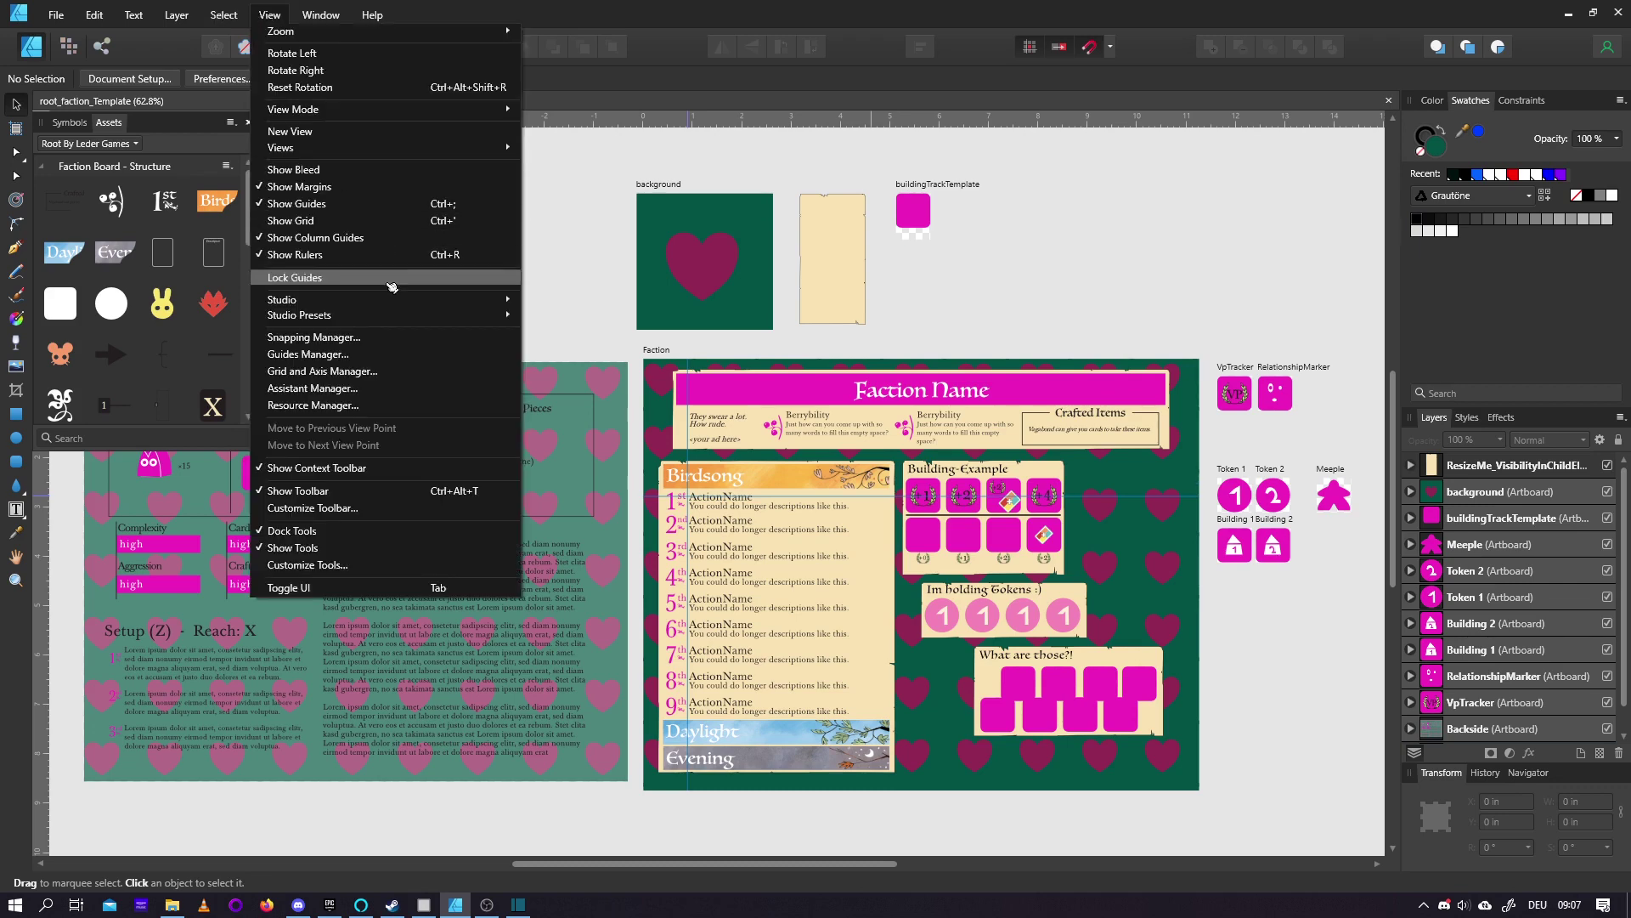
mouse_move(384, 303)
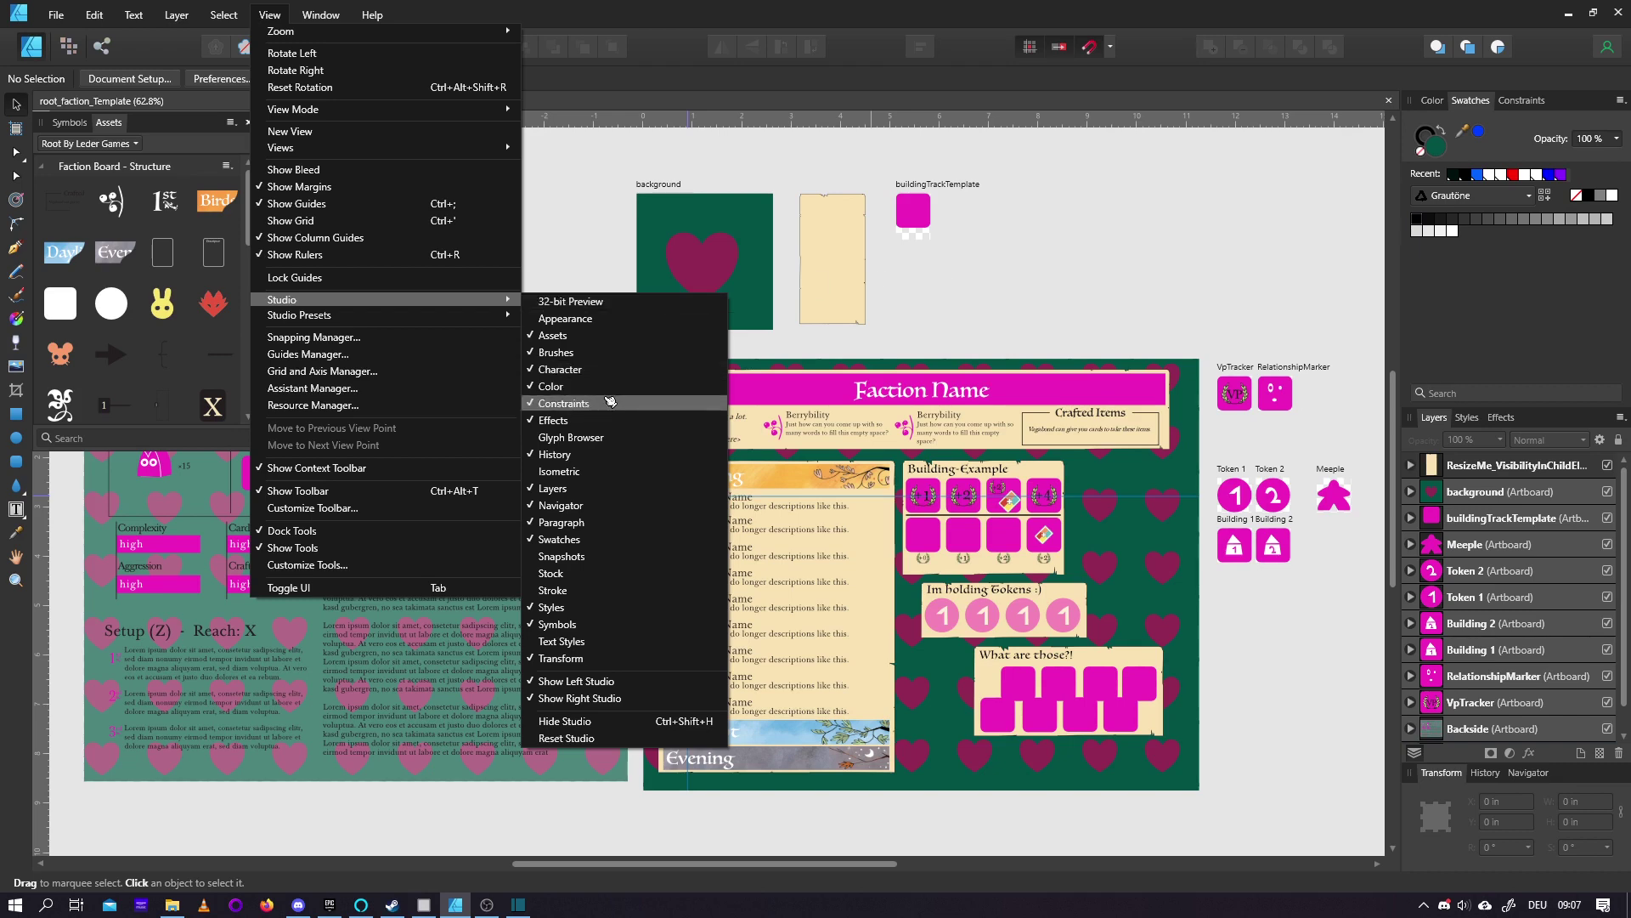
left_click(1037, 292)
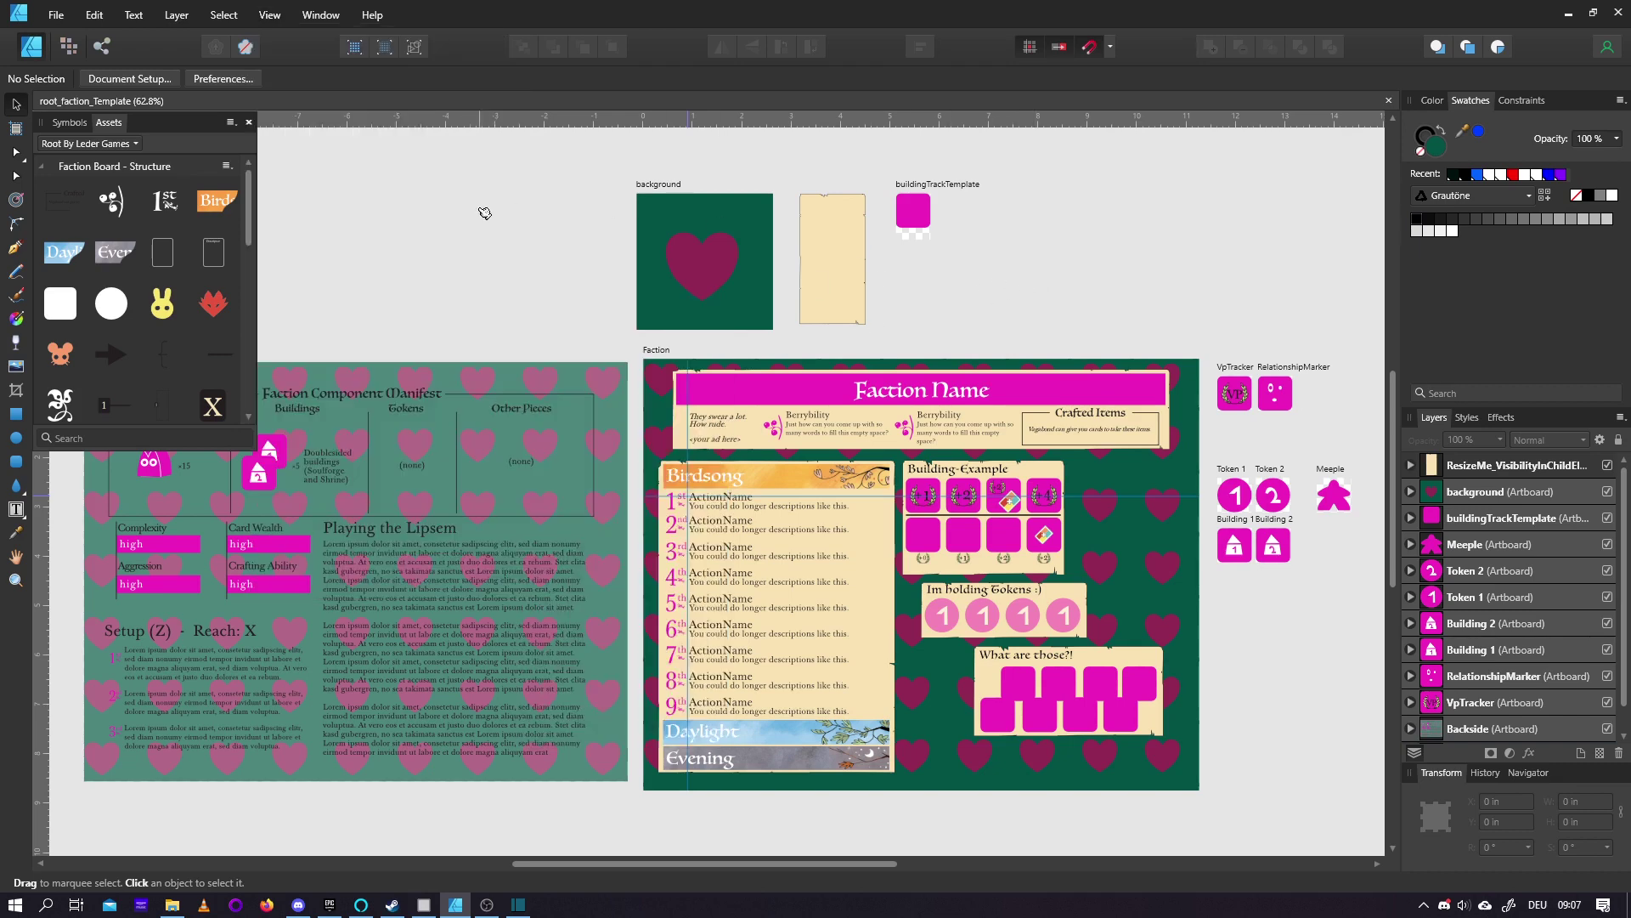
Float the assets library at the upper left and show the Color and Layers panels
left_click_drag(157, 124, 858, 263)
left_click_drag(259, 192, 162, 143)
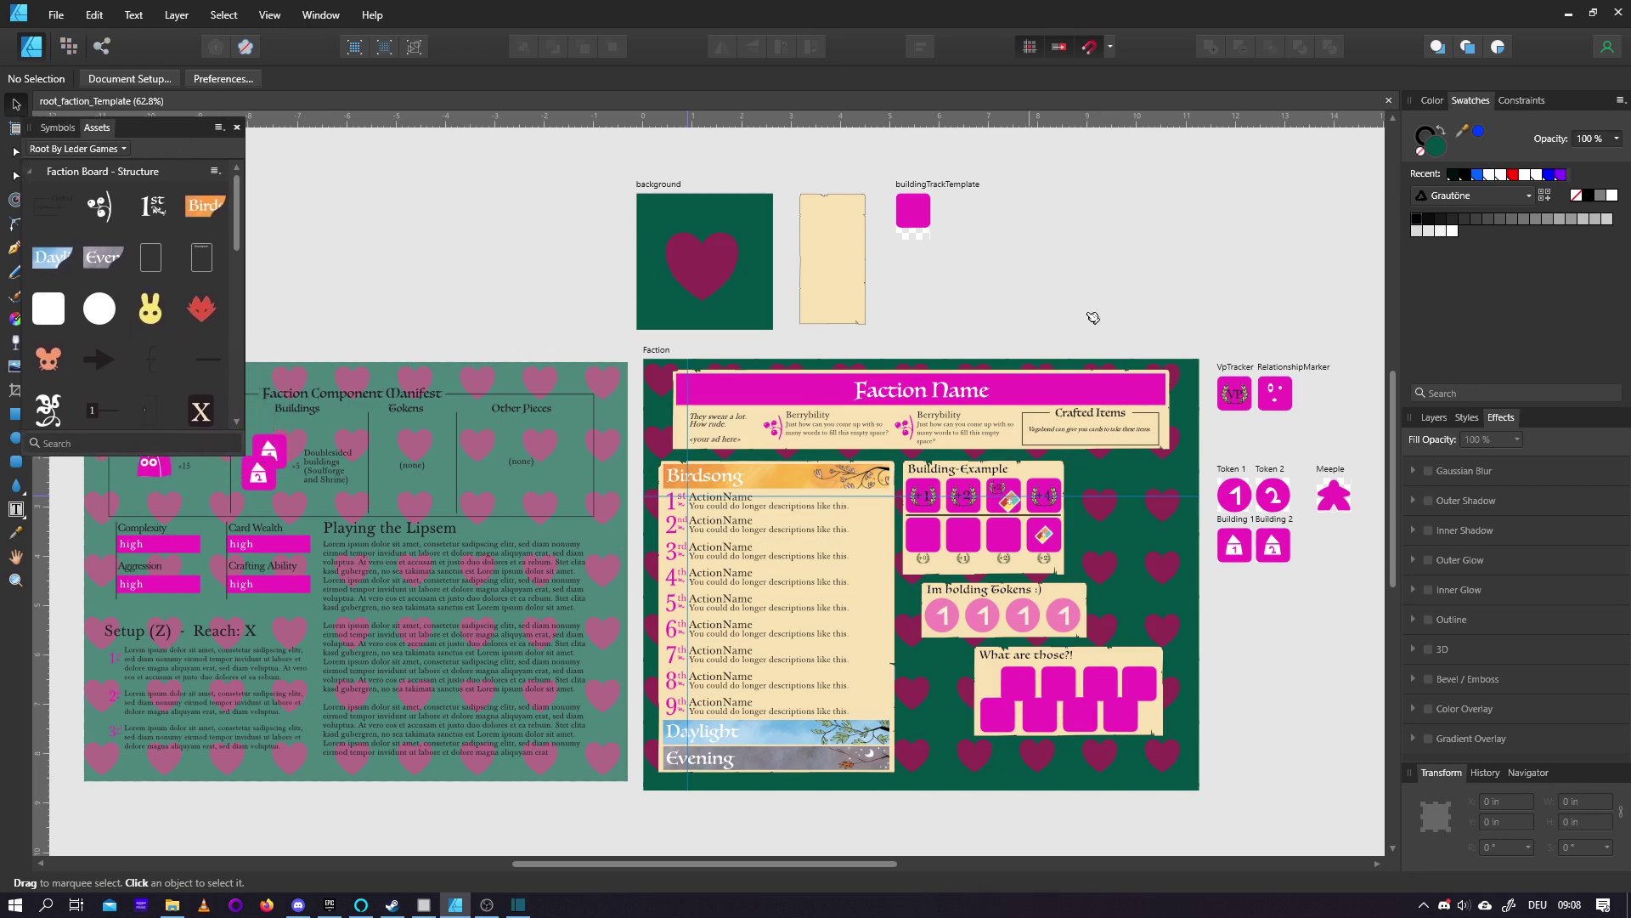
left_click(1521, 100)
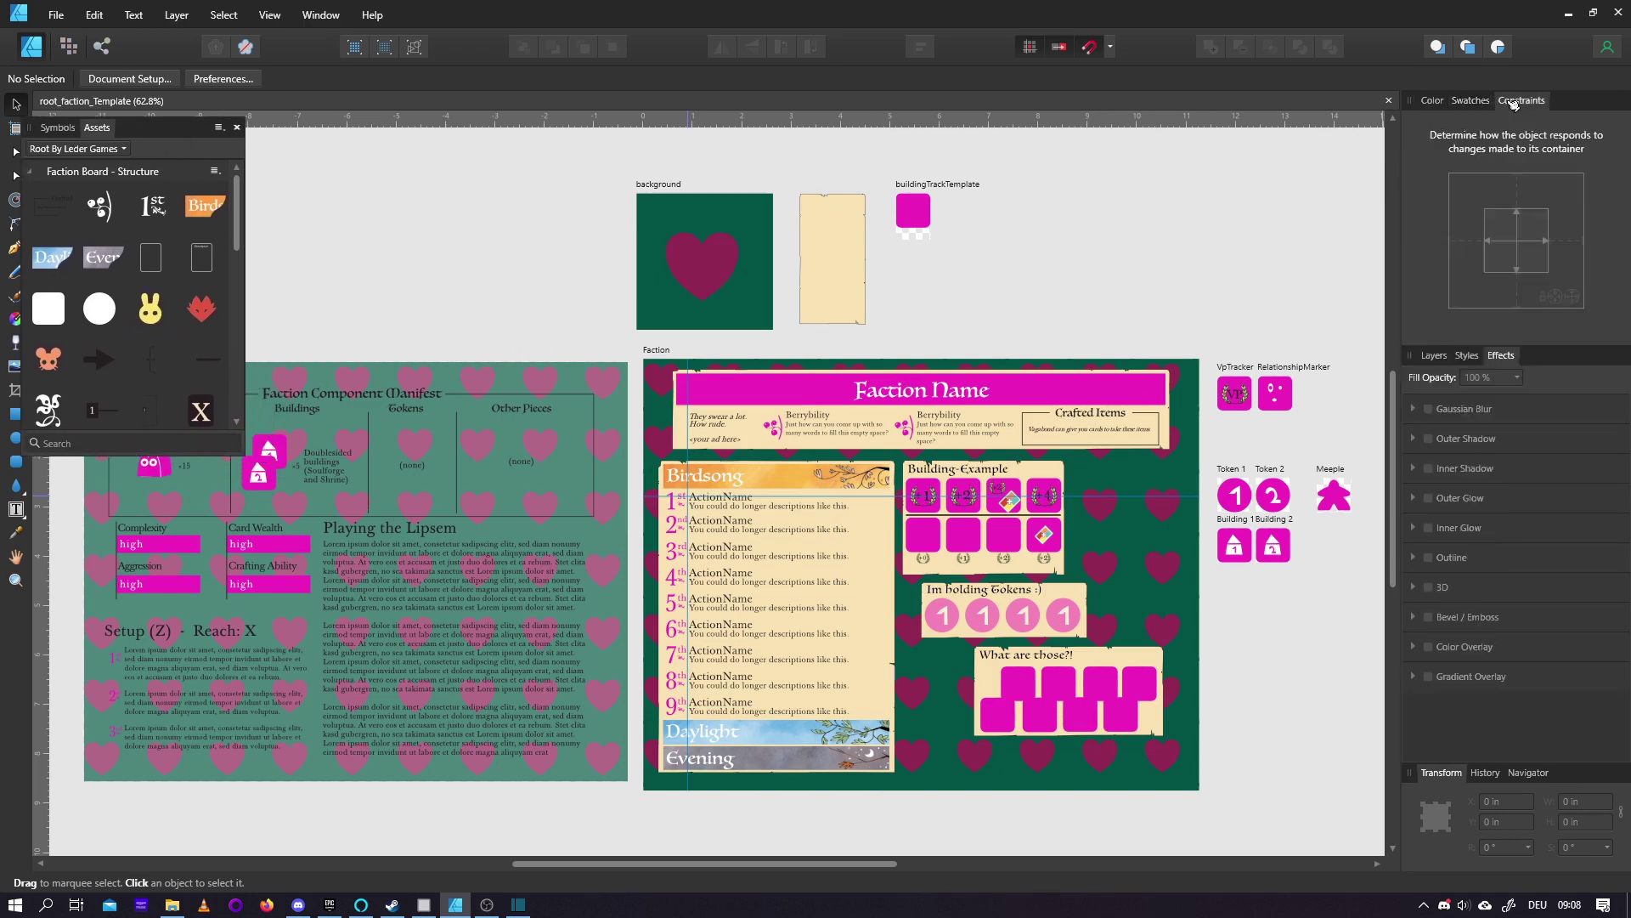
left_click(1433, 100)
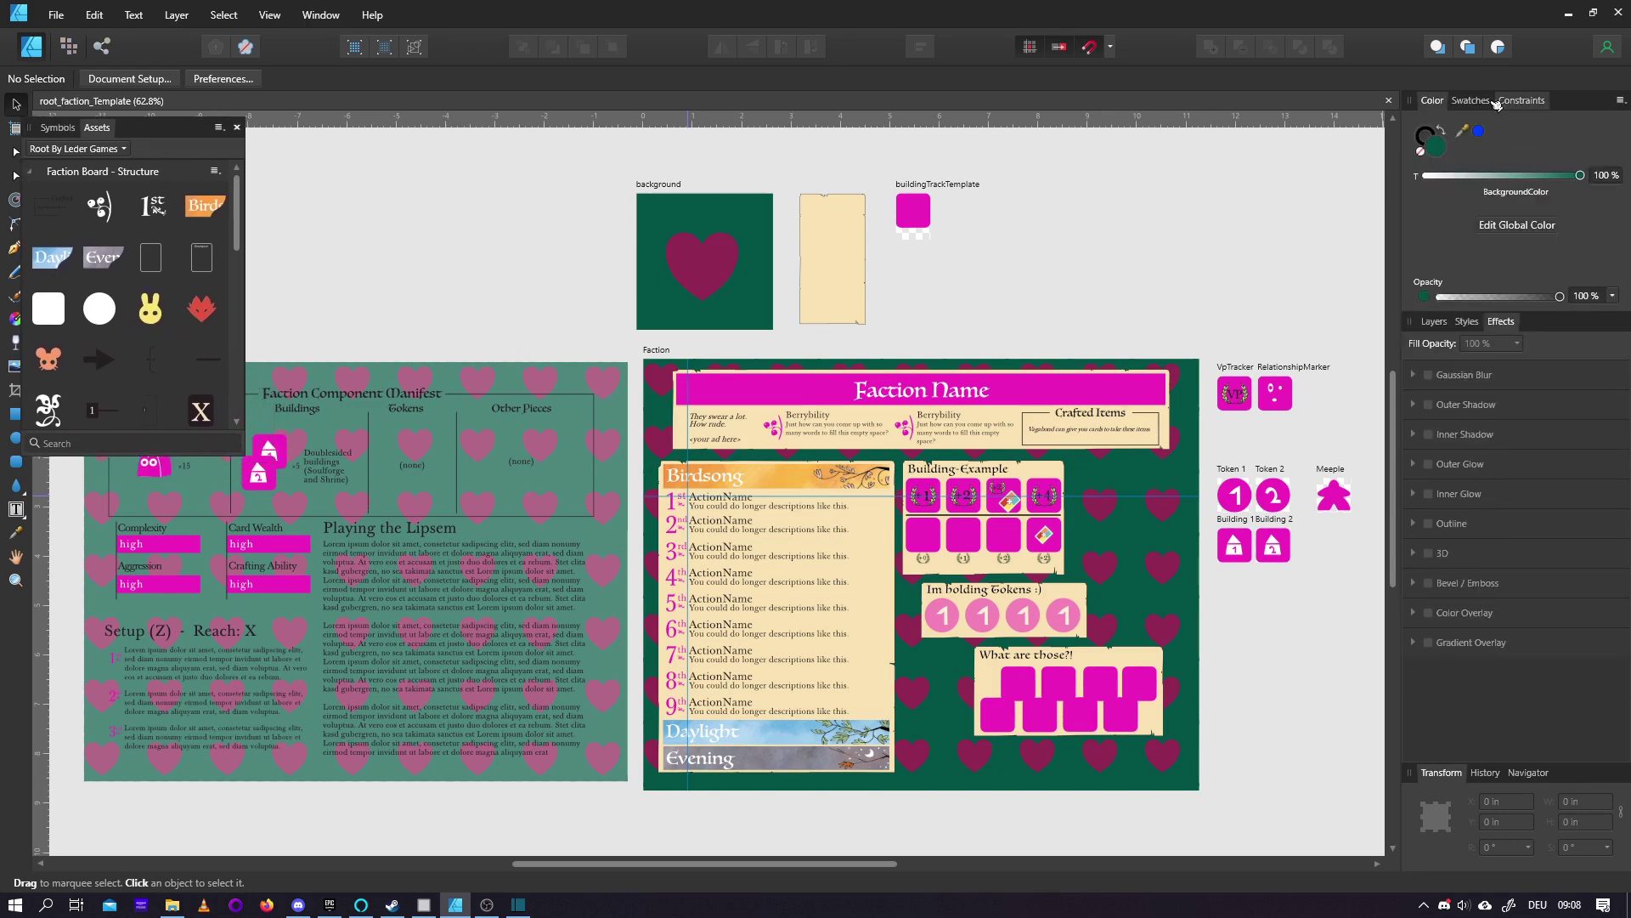
left_click(1436, 325)
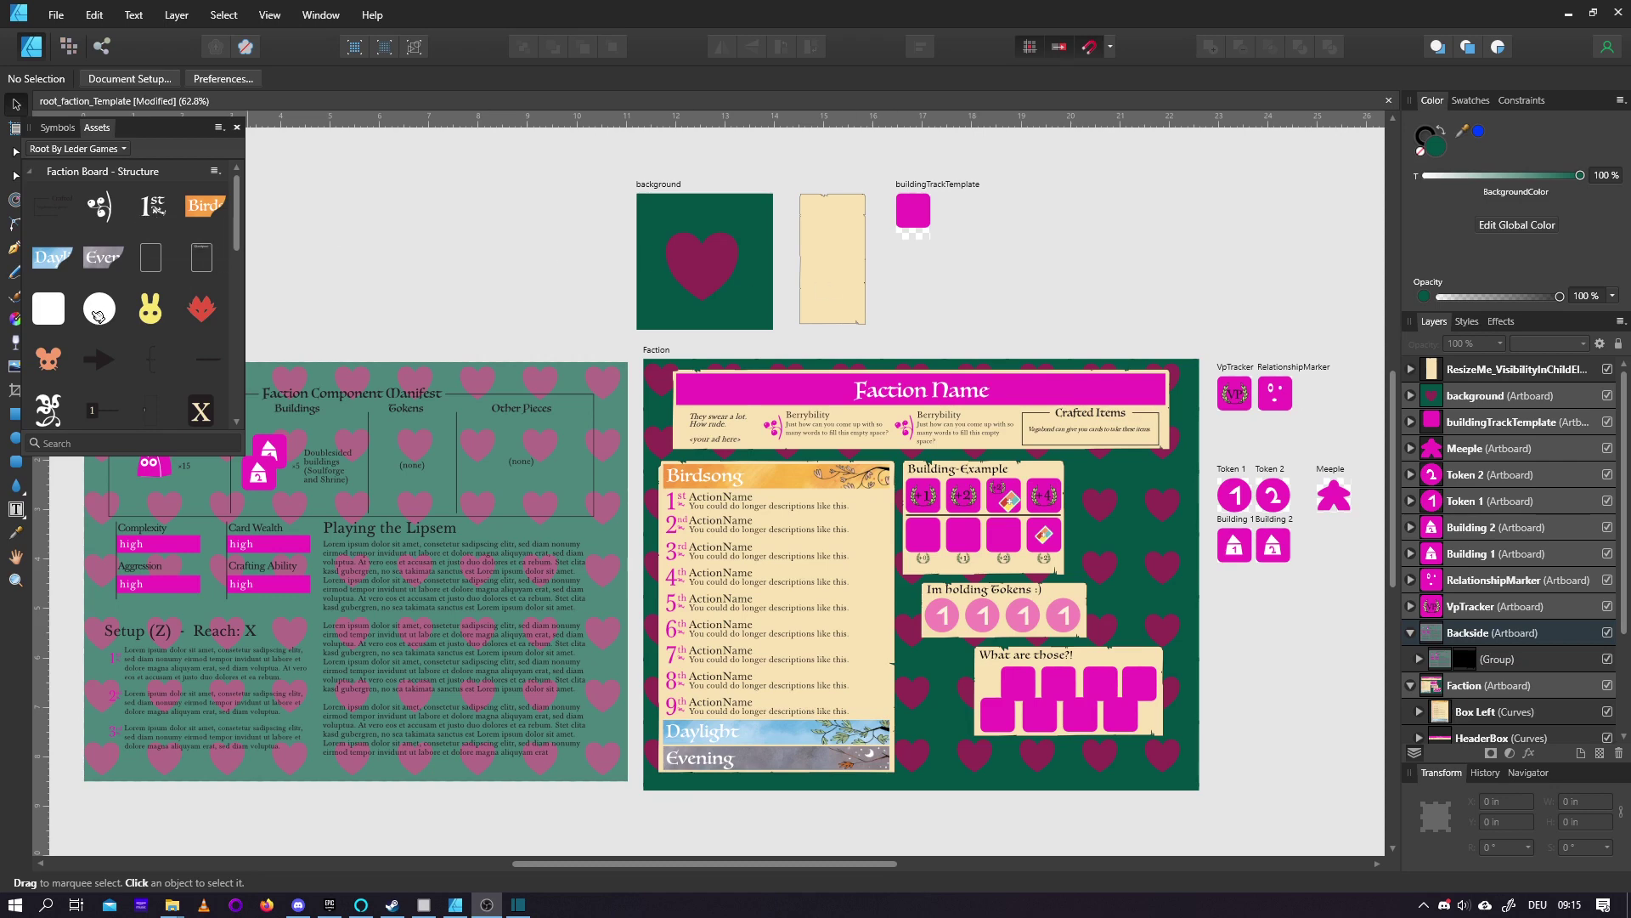
scroll(152, 219, "down", 1)
scroll(152, 219, "up", 1)
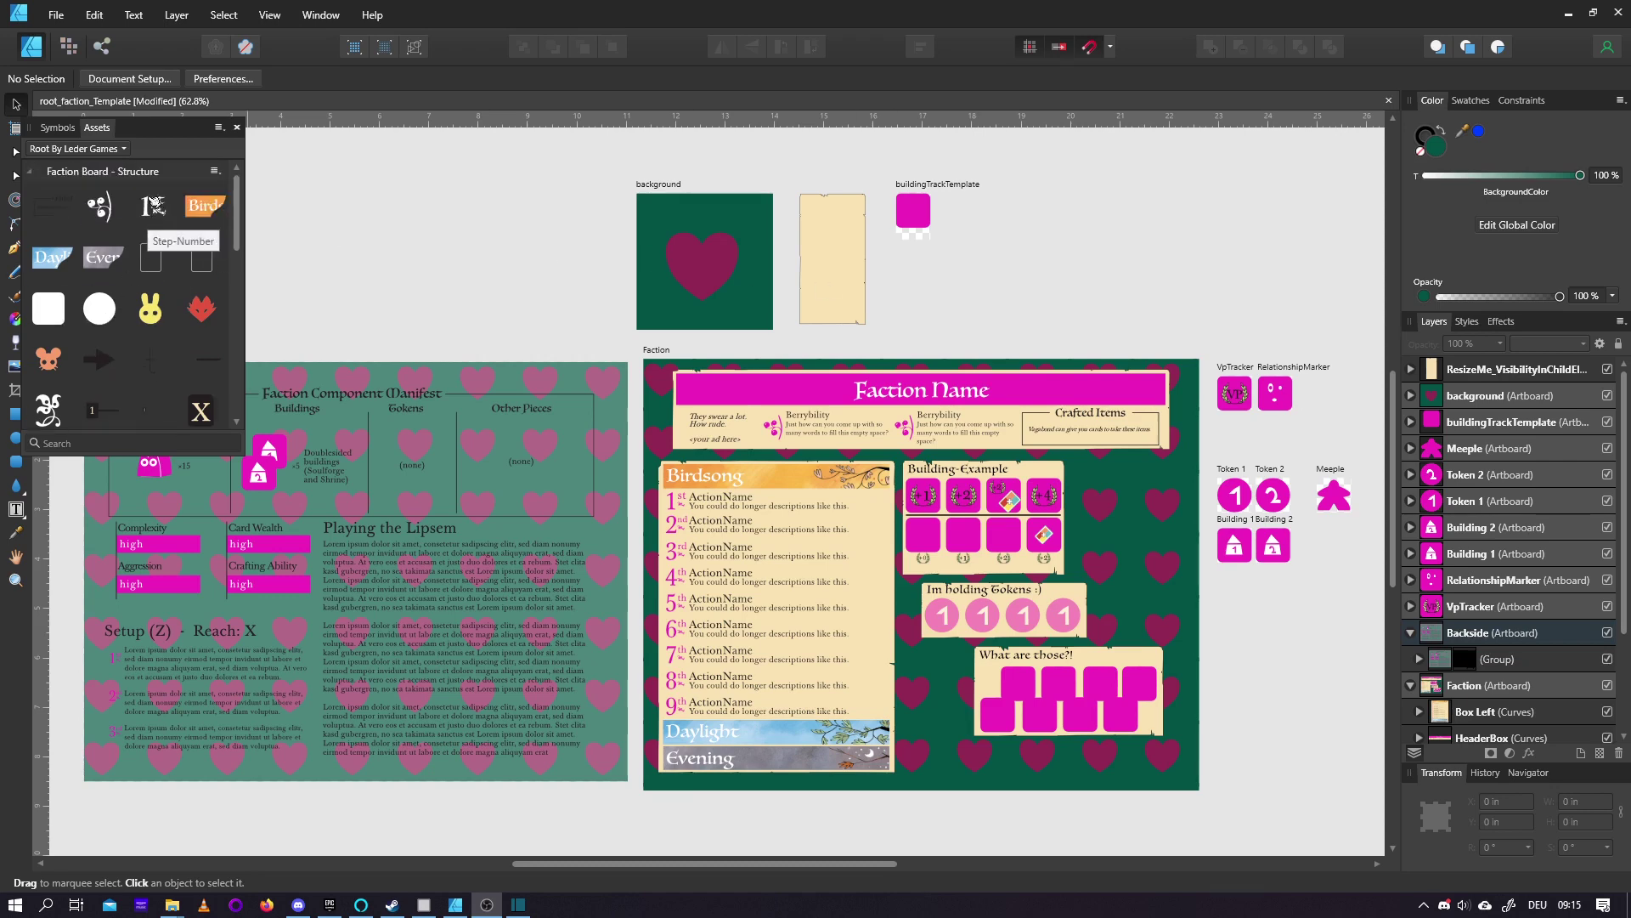
left_click(219, 127)
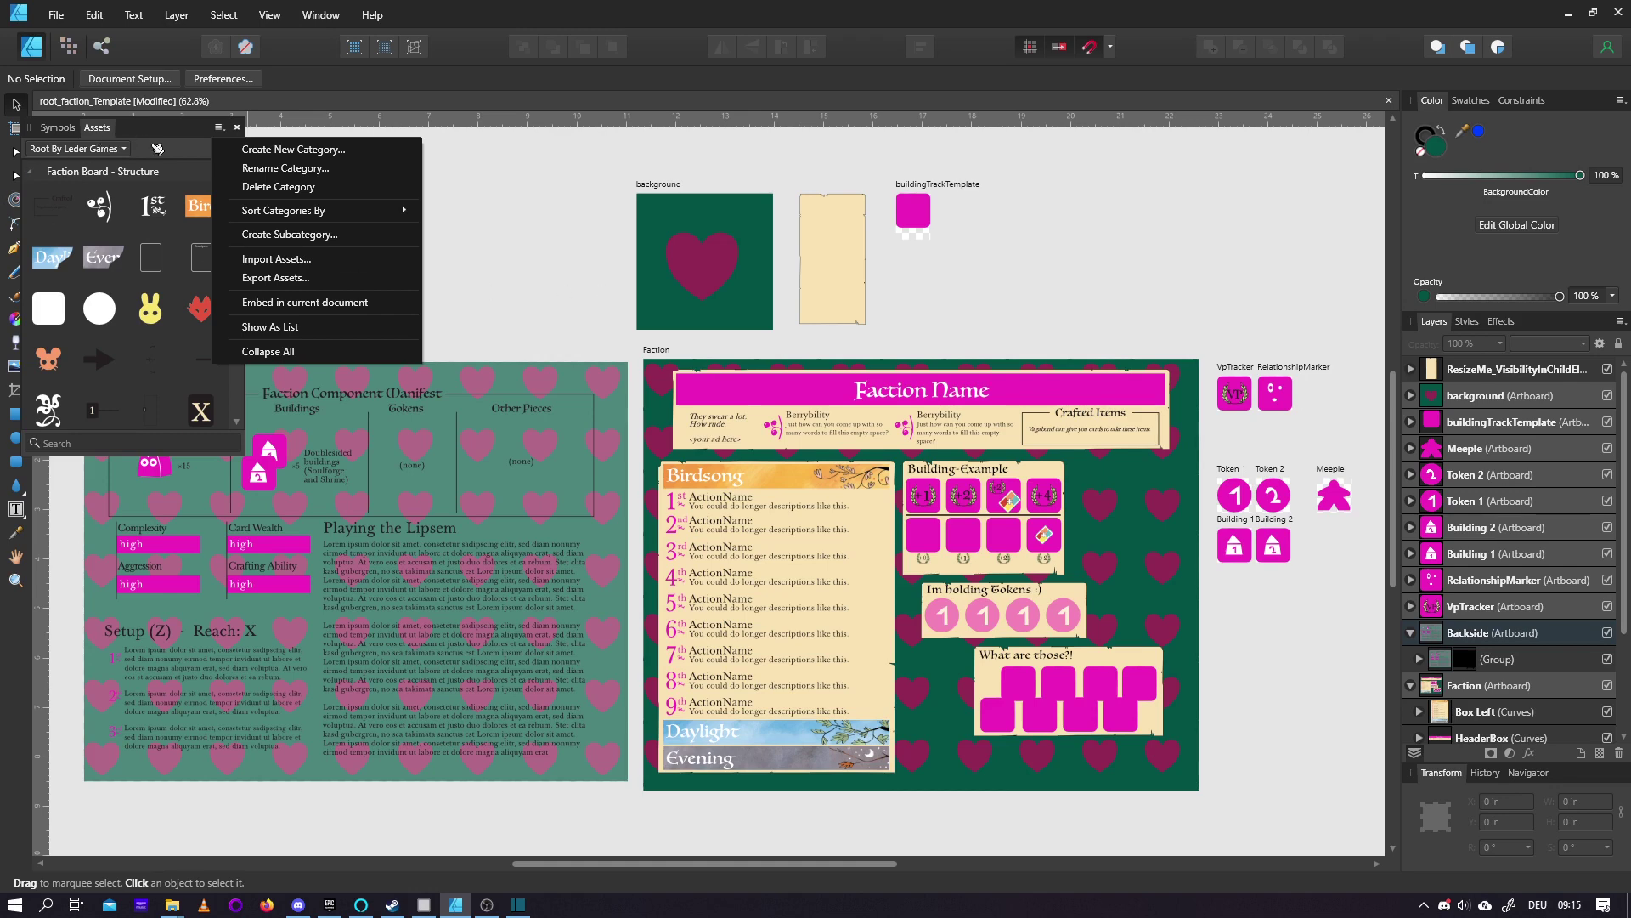
left_click(123, 150)
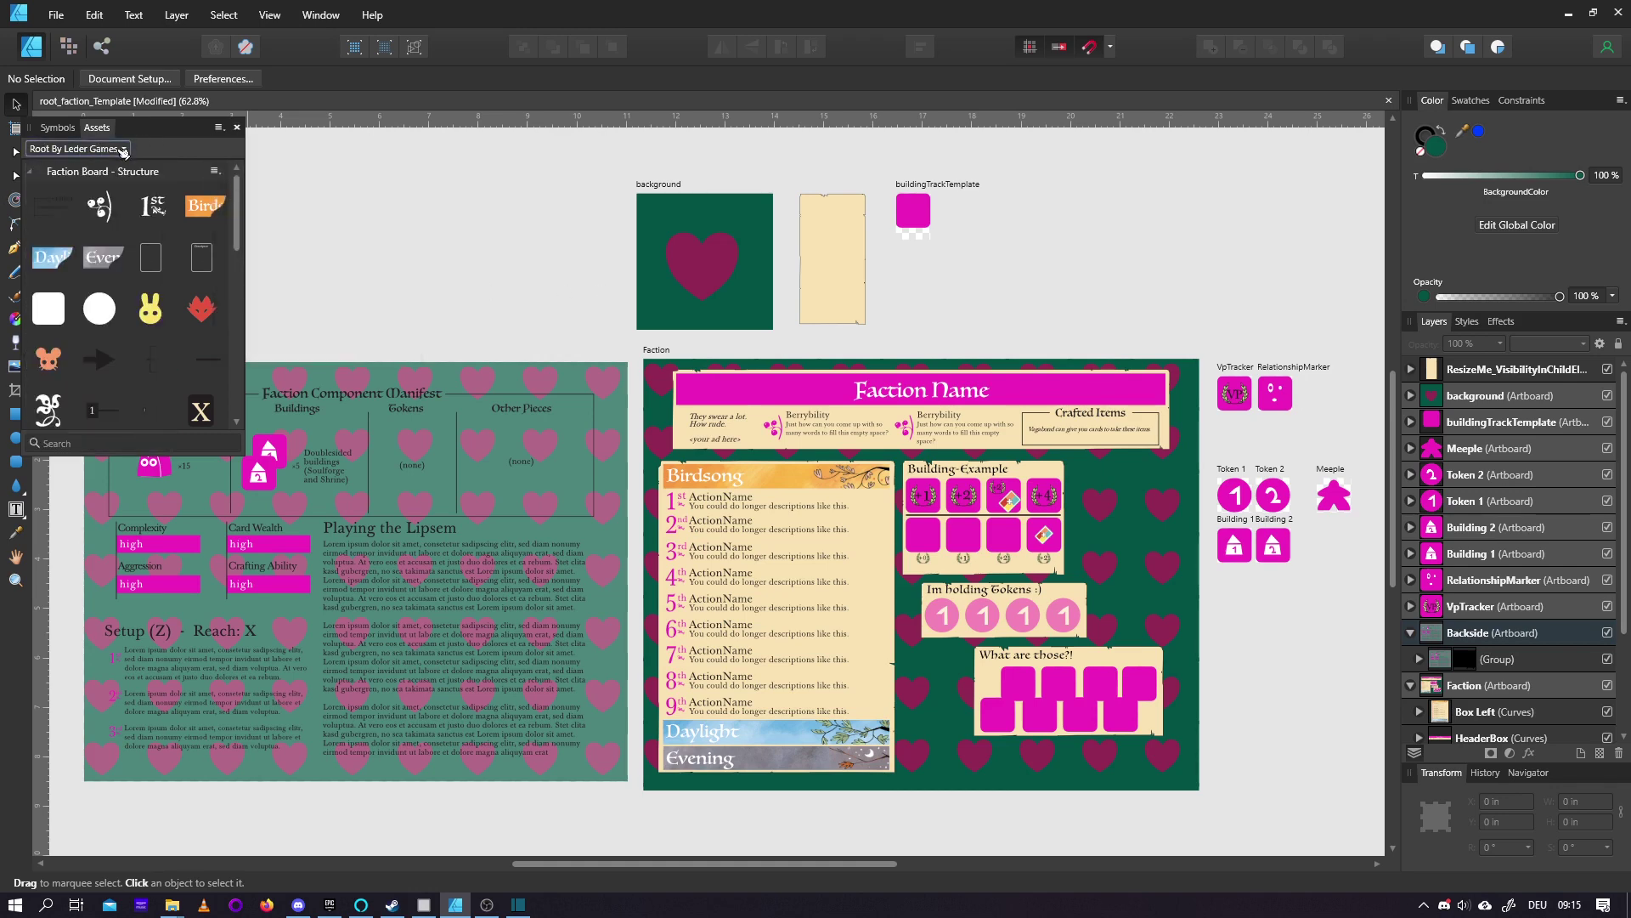
scroll(215, 255, "down", 2)
scroll(128, 255, "up", 2)
left_click(35, 174)
left_click(37, 194)
left_click(37, 214)
left_click(36, 235)
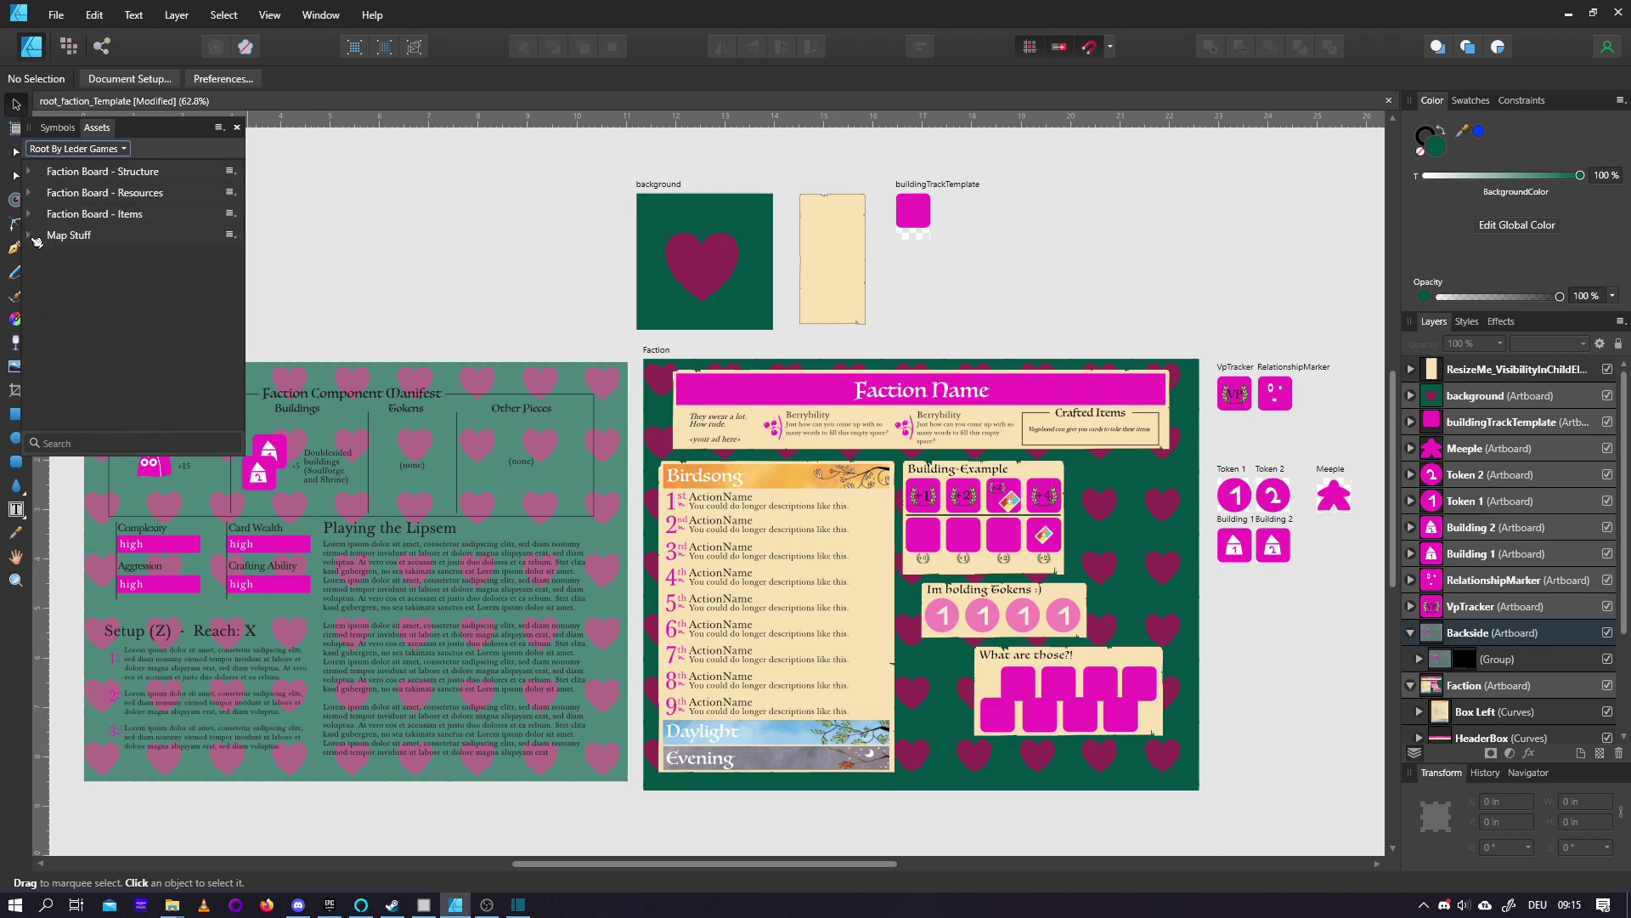
left_click(35, 237)
left_click(36, 214)
left_click(36, 194)
left_click(36, 173)
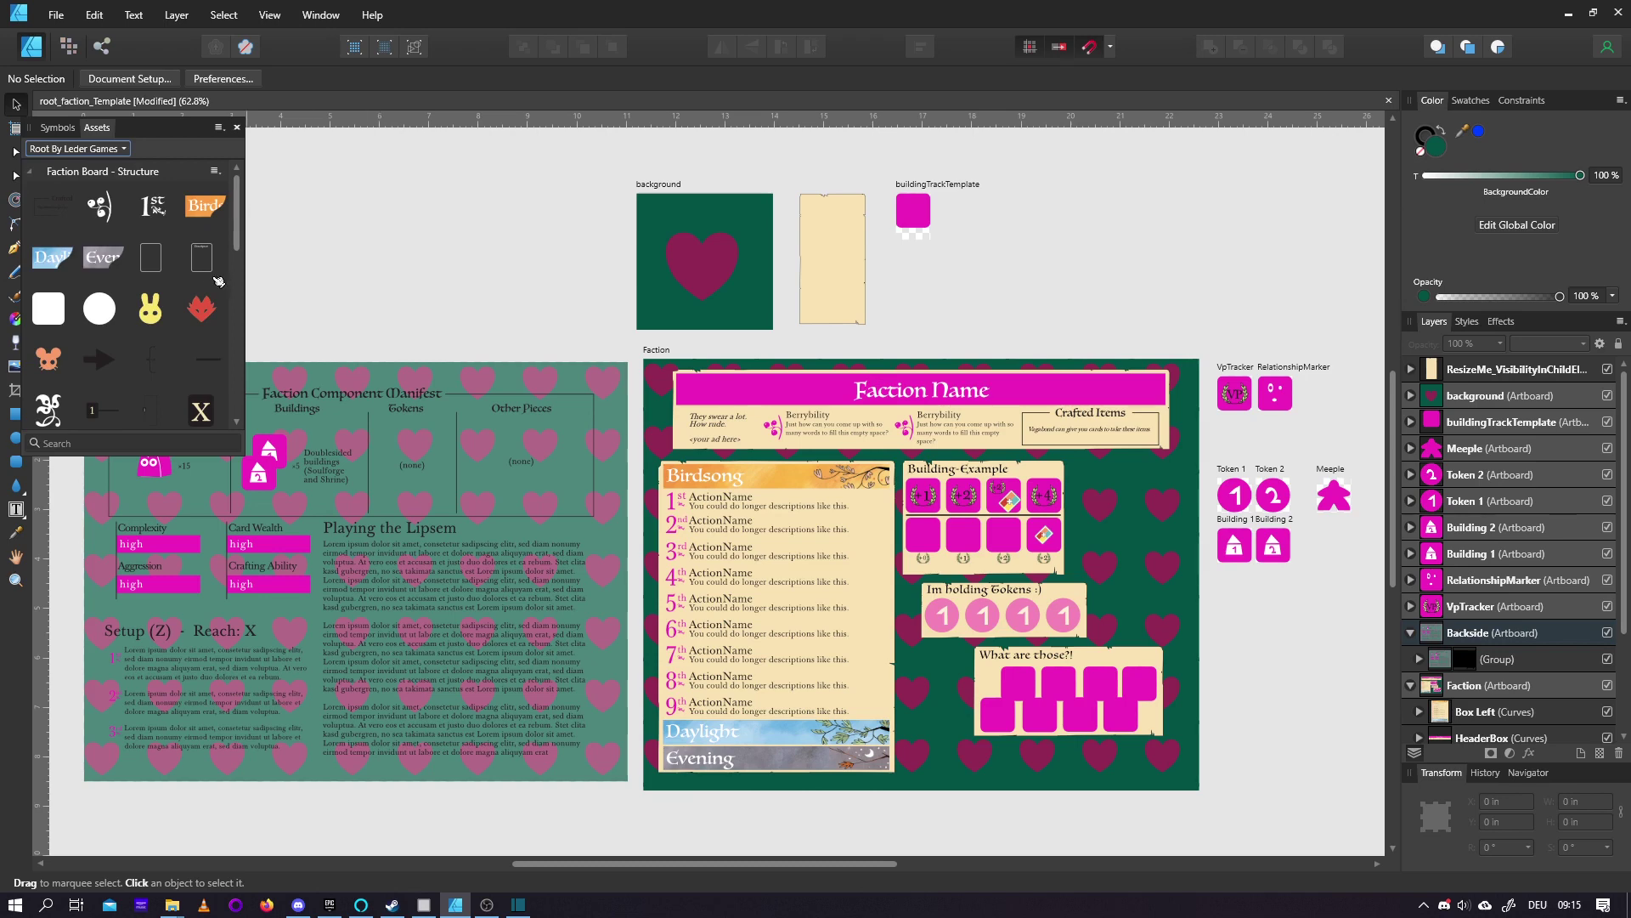
scroll(184, 259, "down", 1)
scroll(183, 259, "up", 1)
left_click_drag(150, 318, 581, 448)
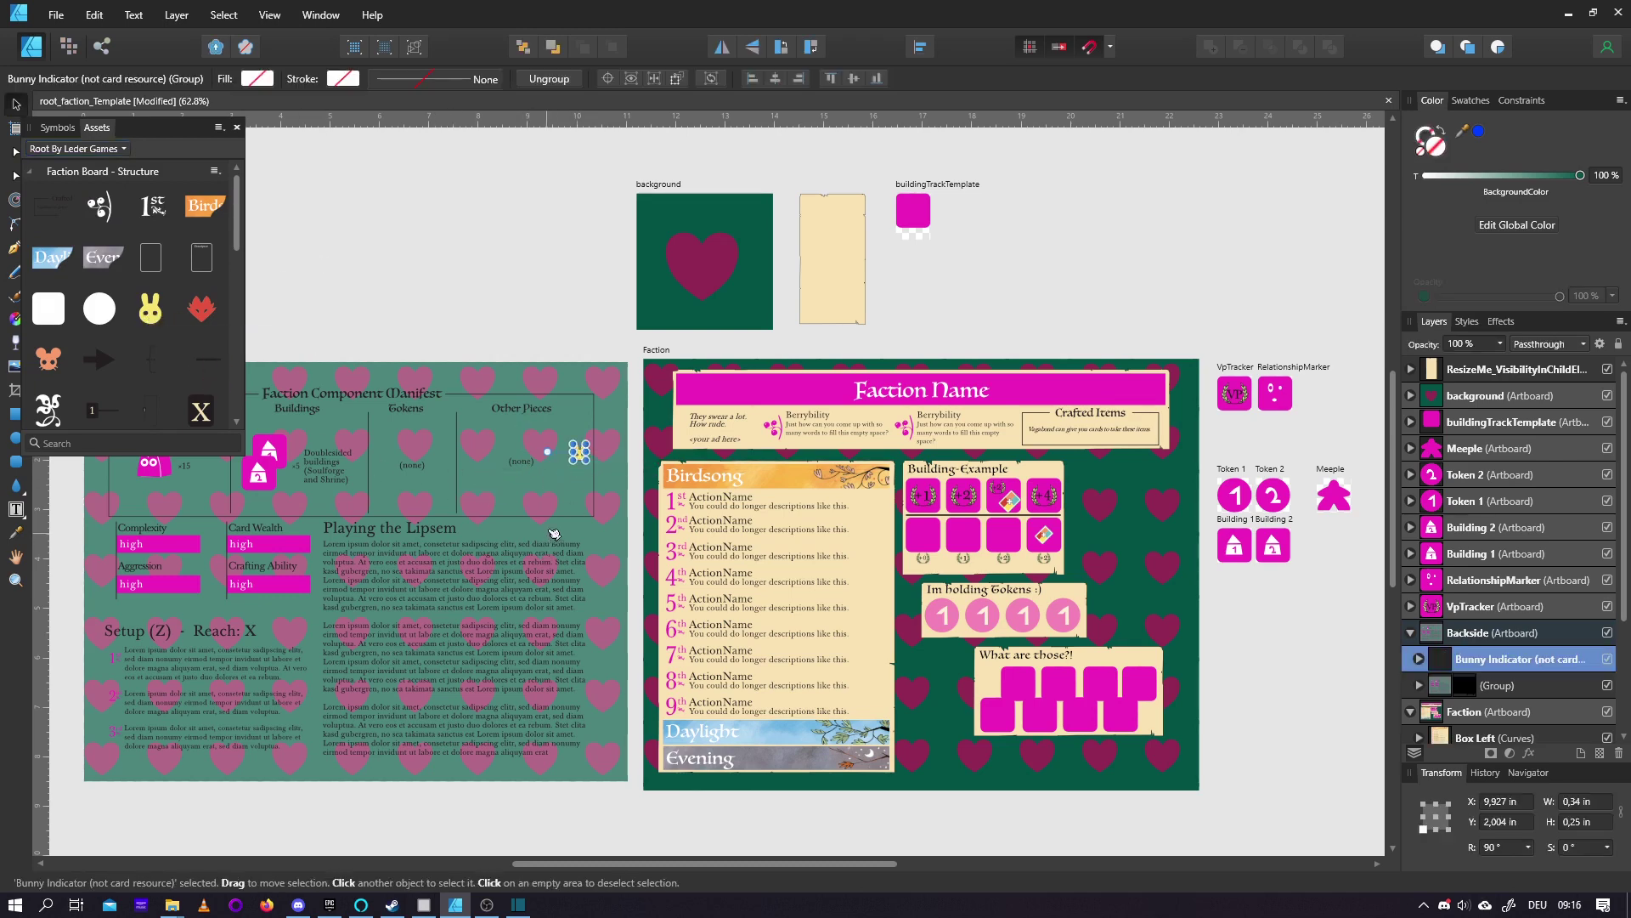
left_click(570, 460)
left_click(583, 459)
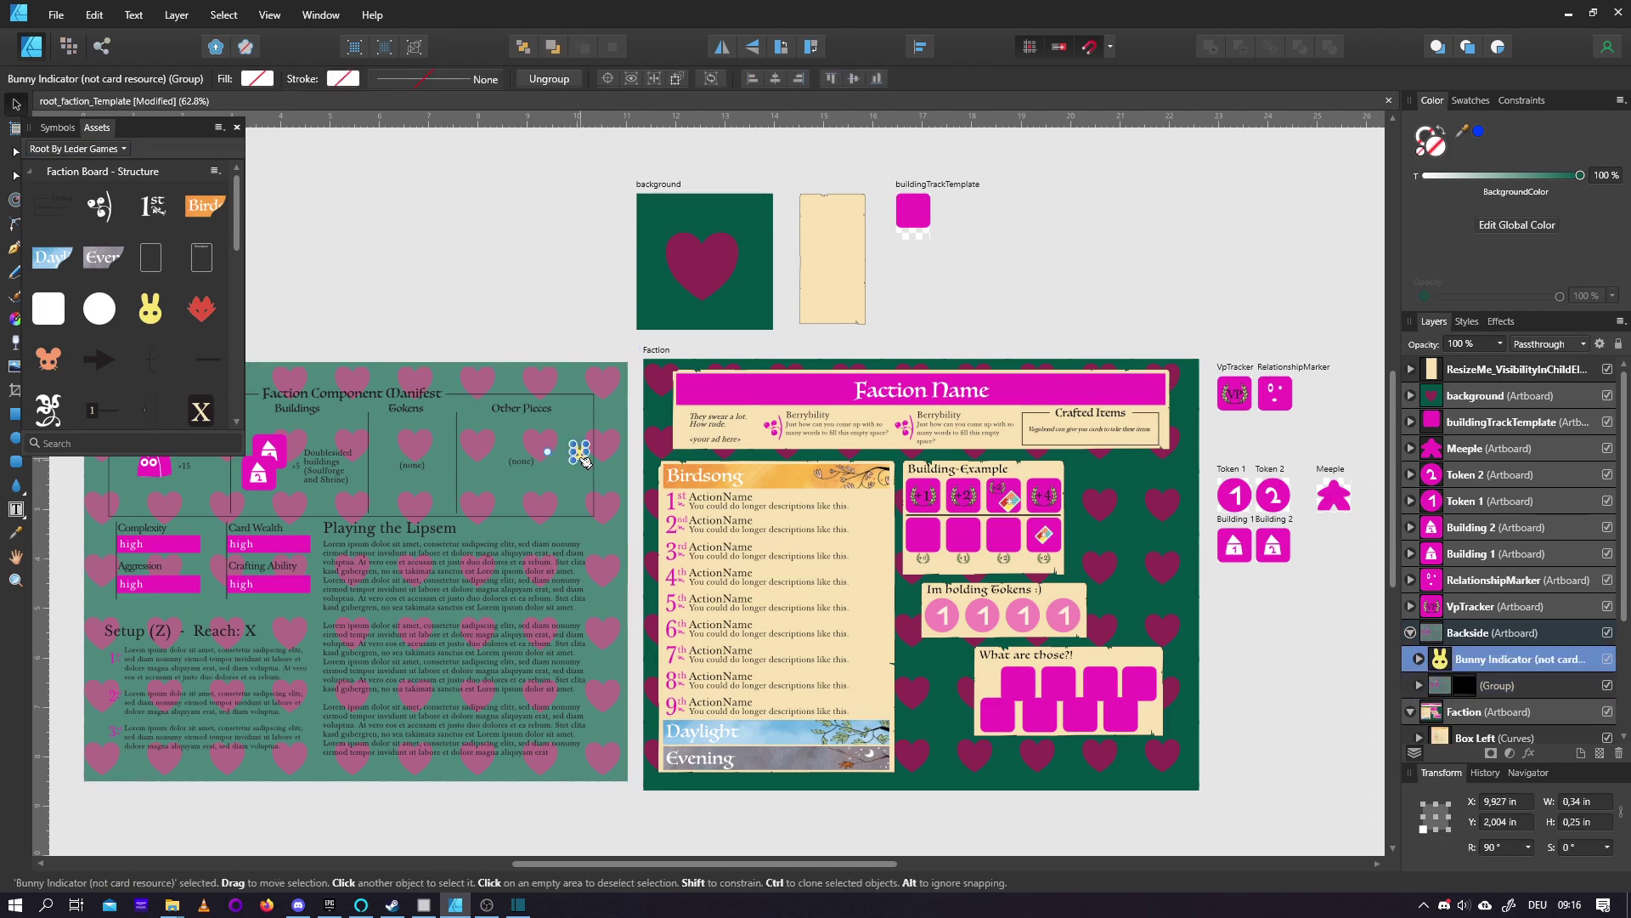
key("Delete")
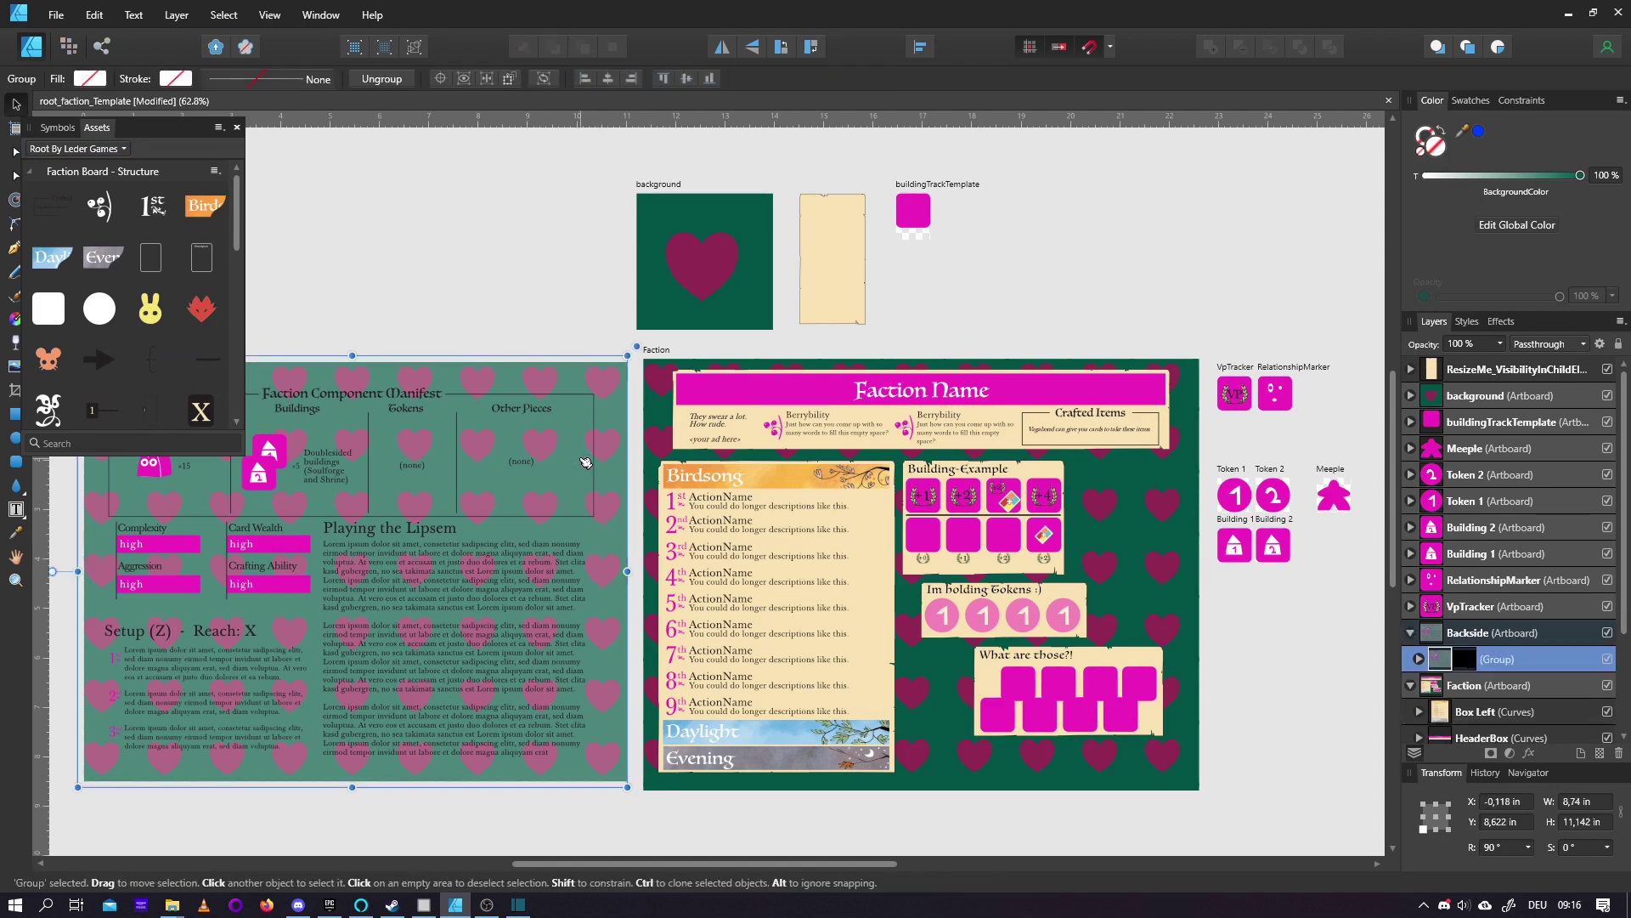
left_click(120, 150)
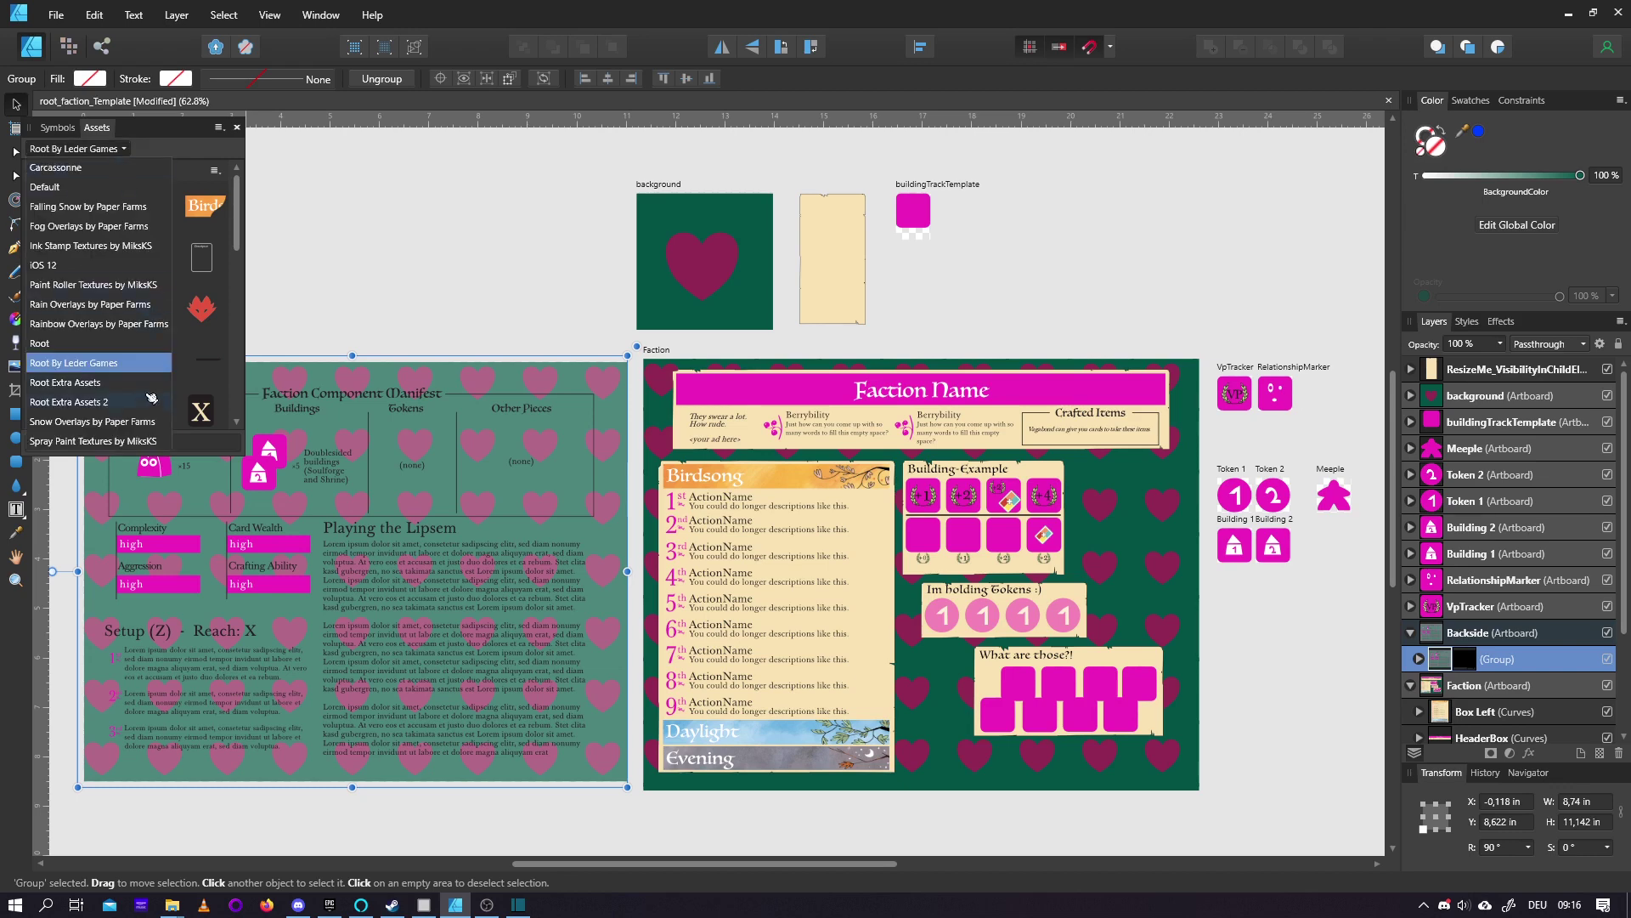
left_click(414, 308)
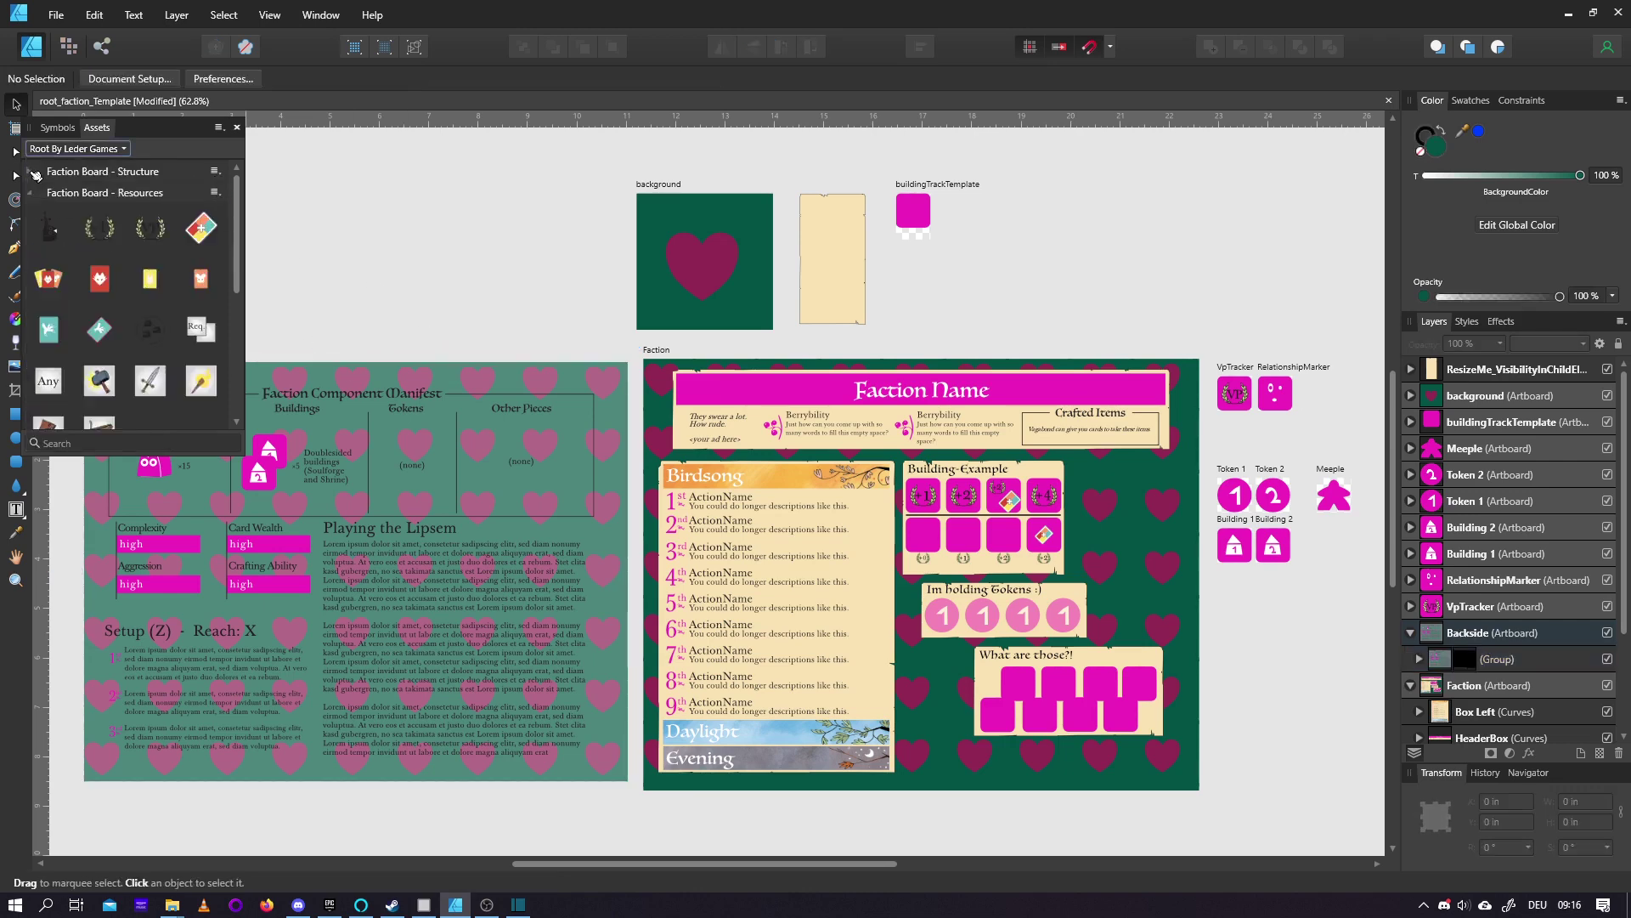
left_click(34, 173)
left_click(15, 413)
mouse_move(456, 362)
left_mouse_down()
mouse_move(565, 537)
mouse_move(590, 536)
left_mouse_up()
left_click(17, 103)
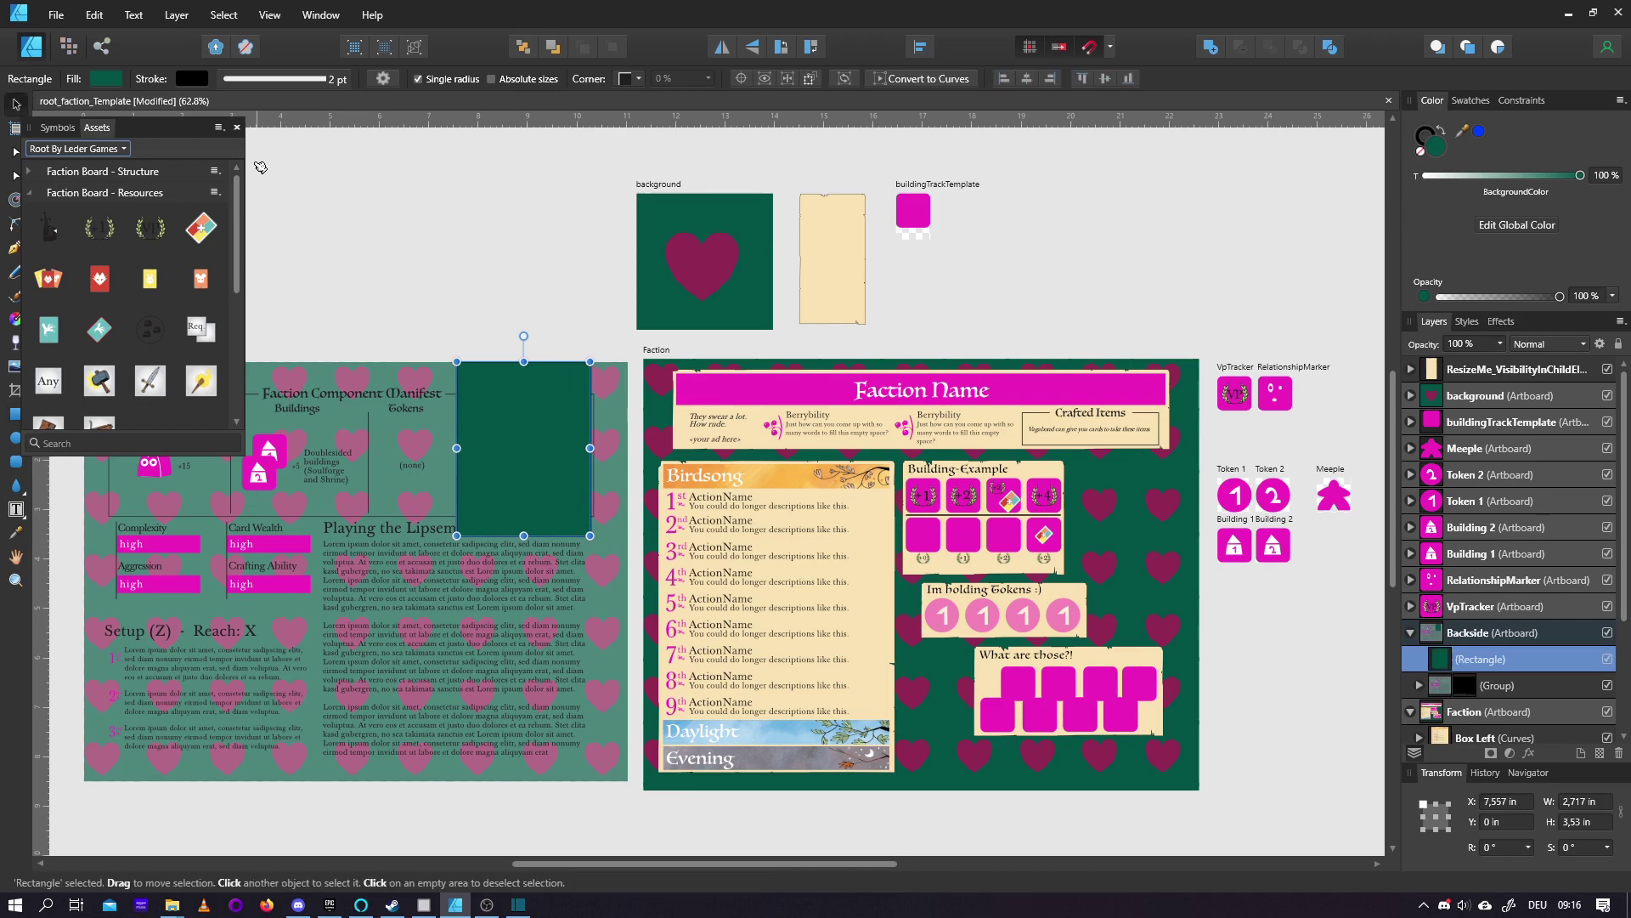
left_click_drag(544, 440, 545, 482)
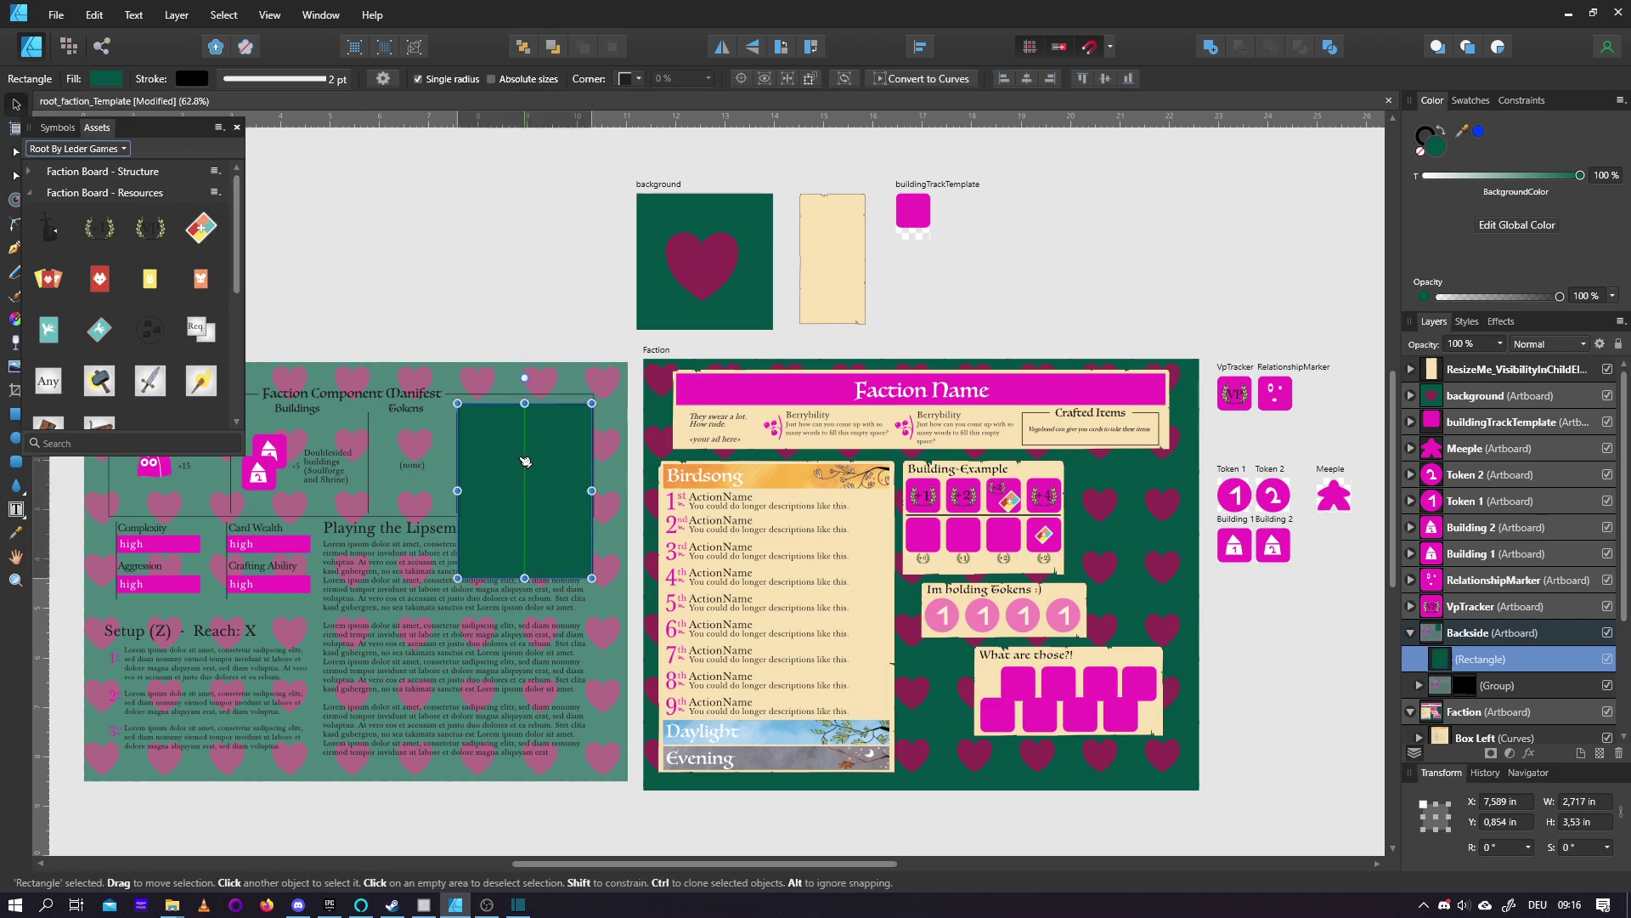
left_click(215, 192)
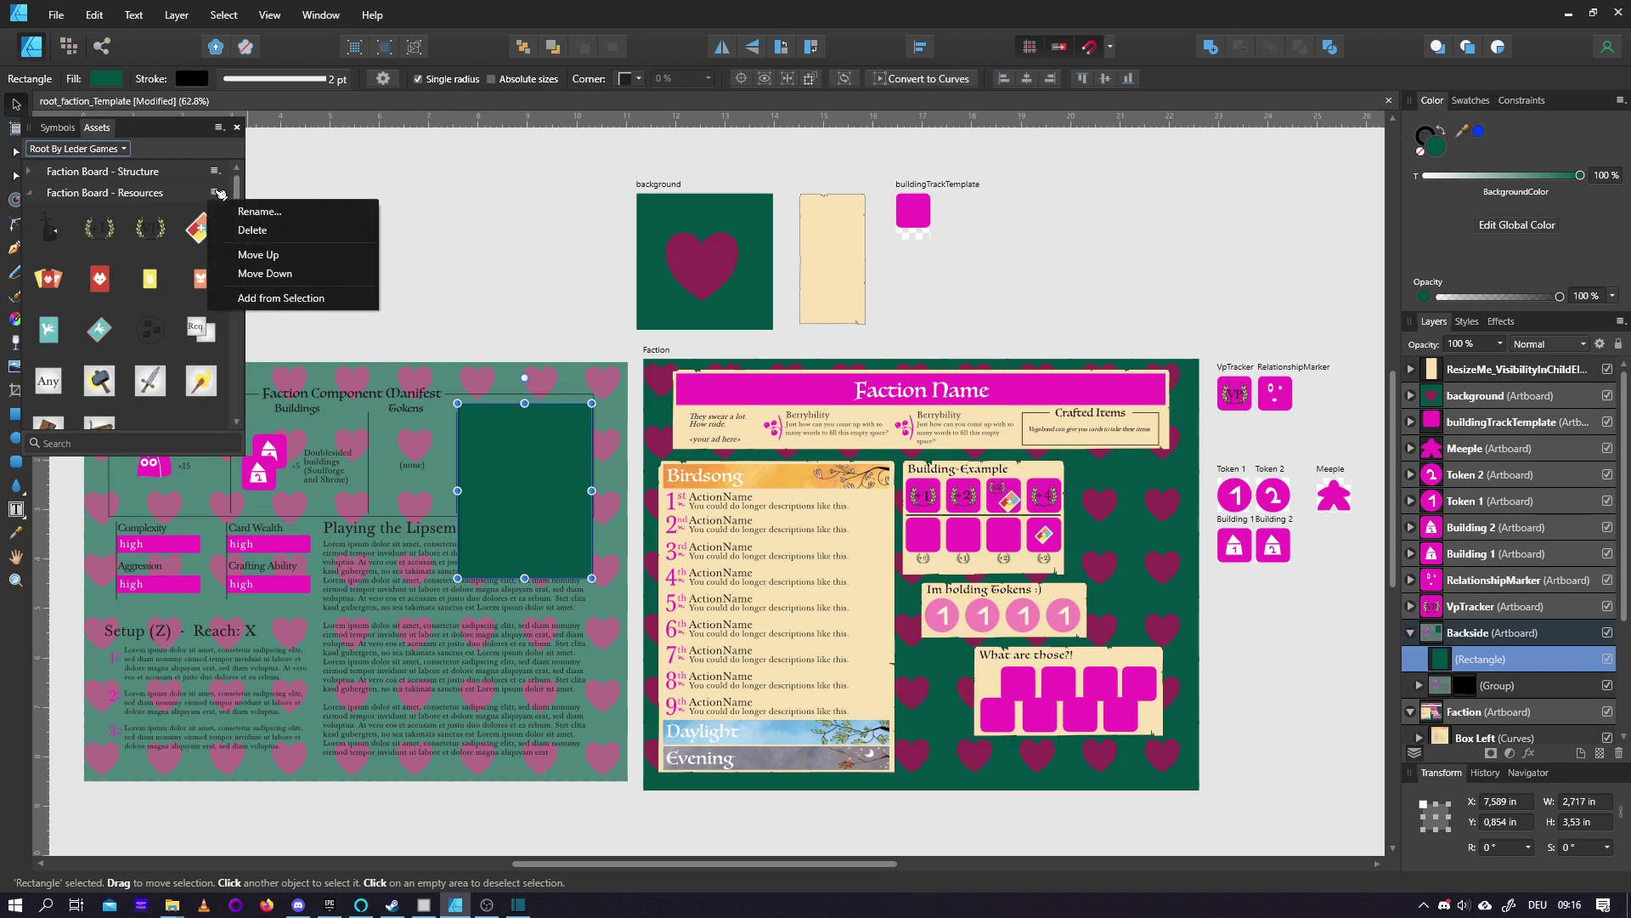
left_click(286, 299)
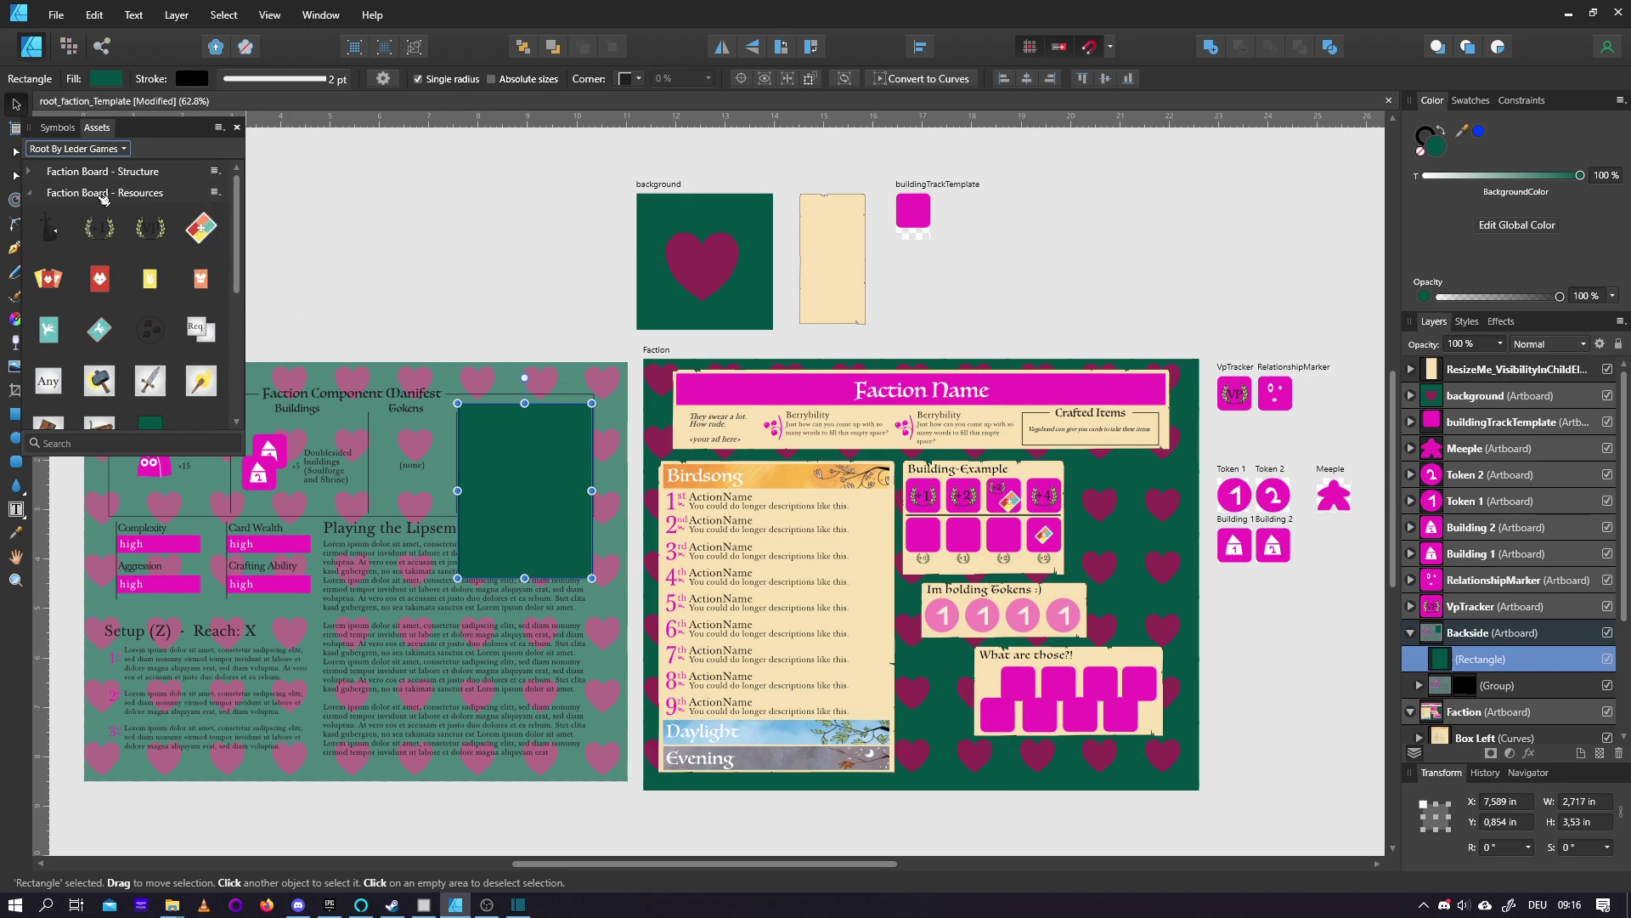
scroll(166, 216, "down", 3)
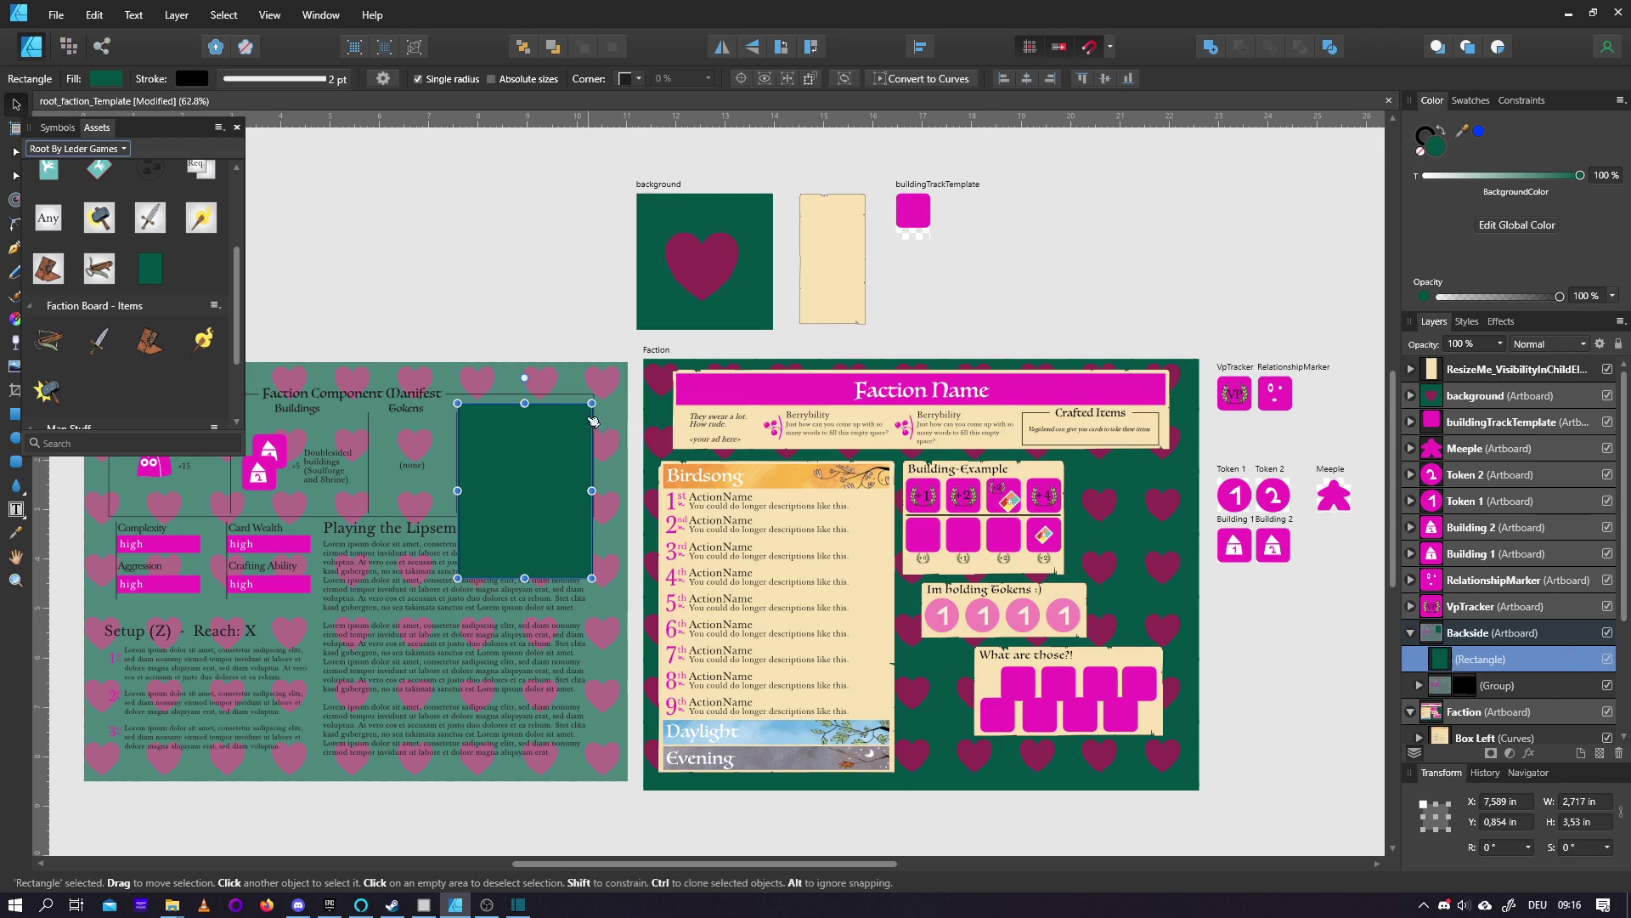
left_click_drag(586, 423, 556, 427)
key("Delete")
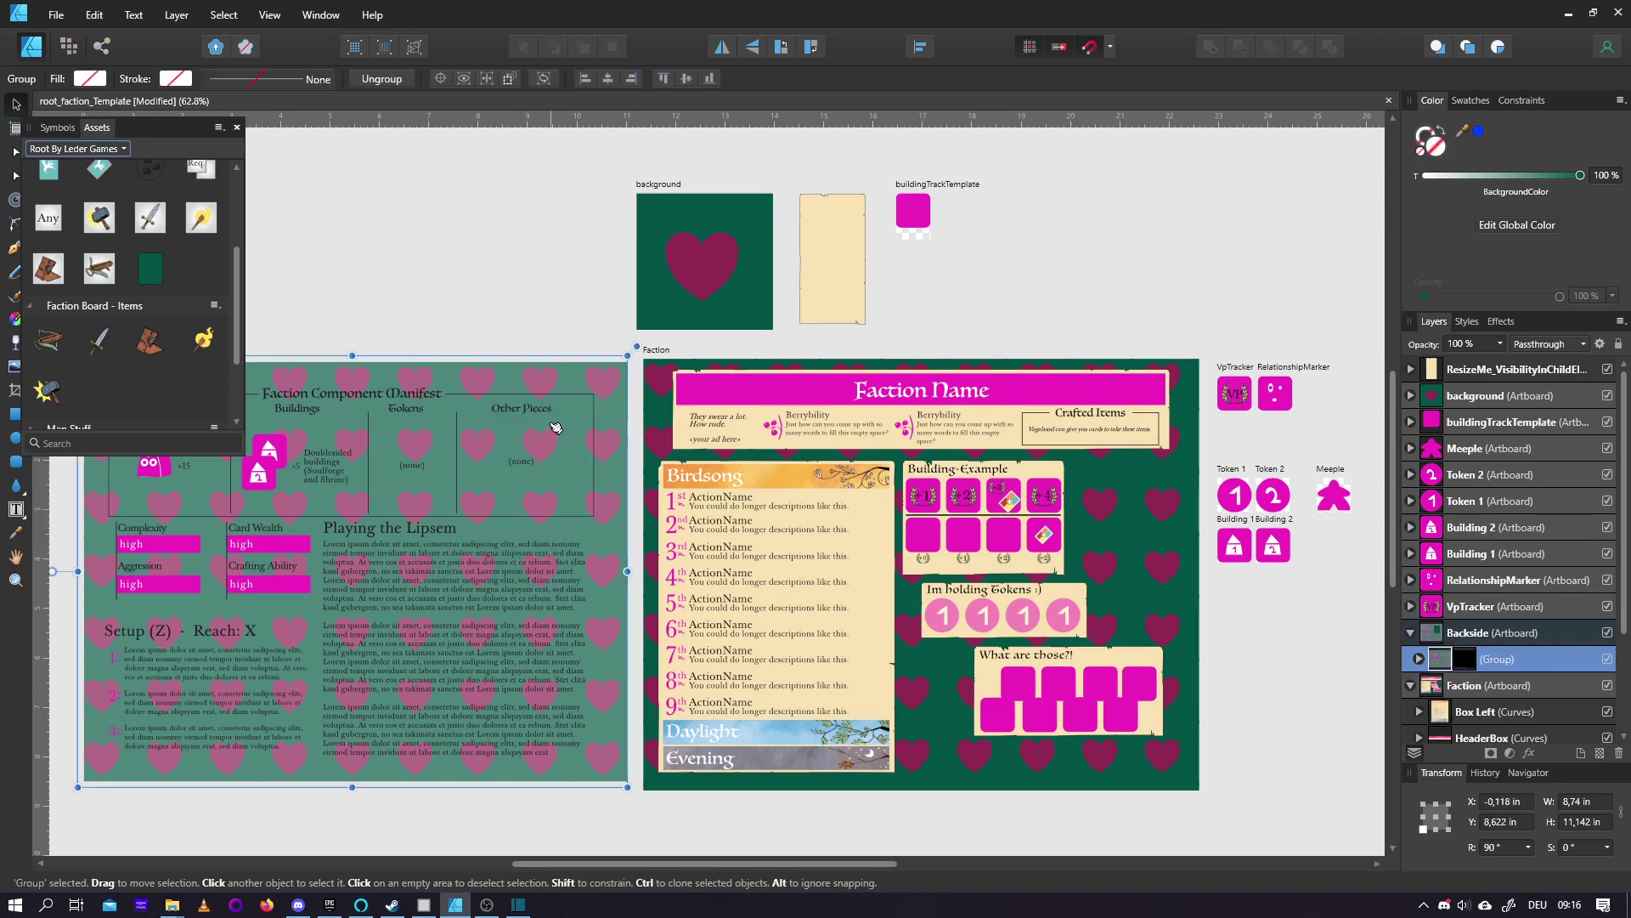
right_click(160, 268)
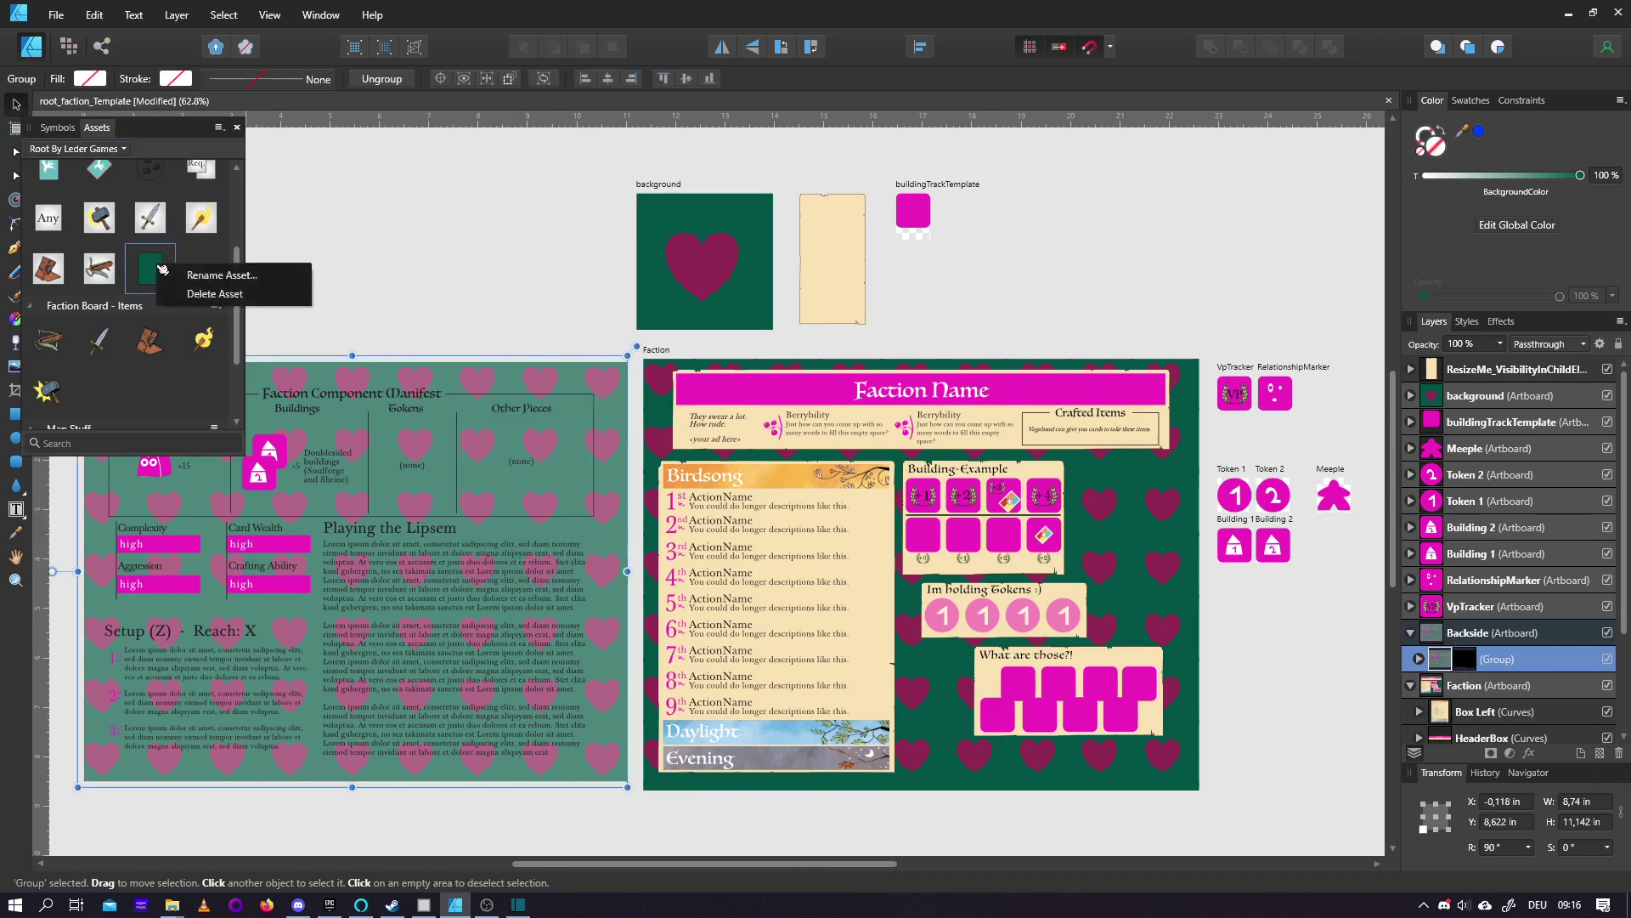
left_click(208, 293)
left_click(769, 466)
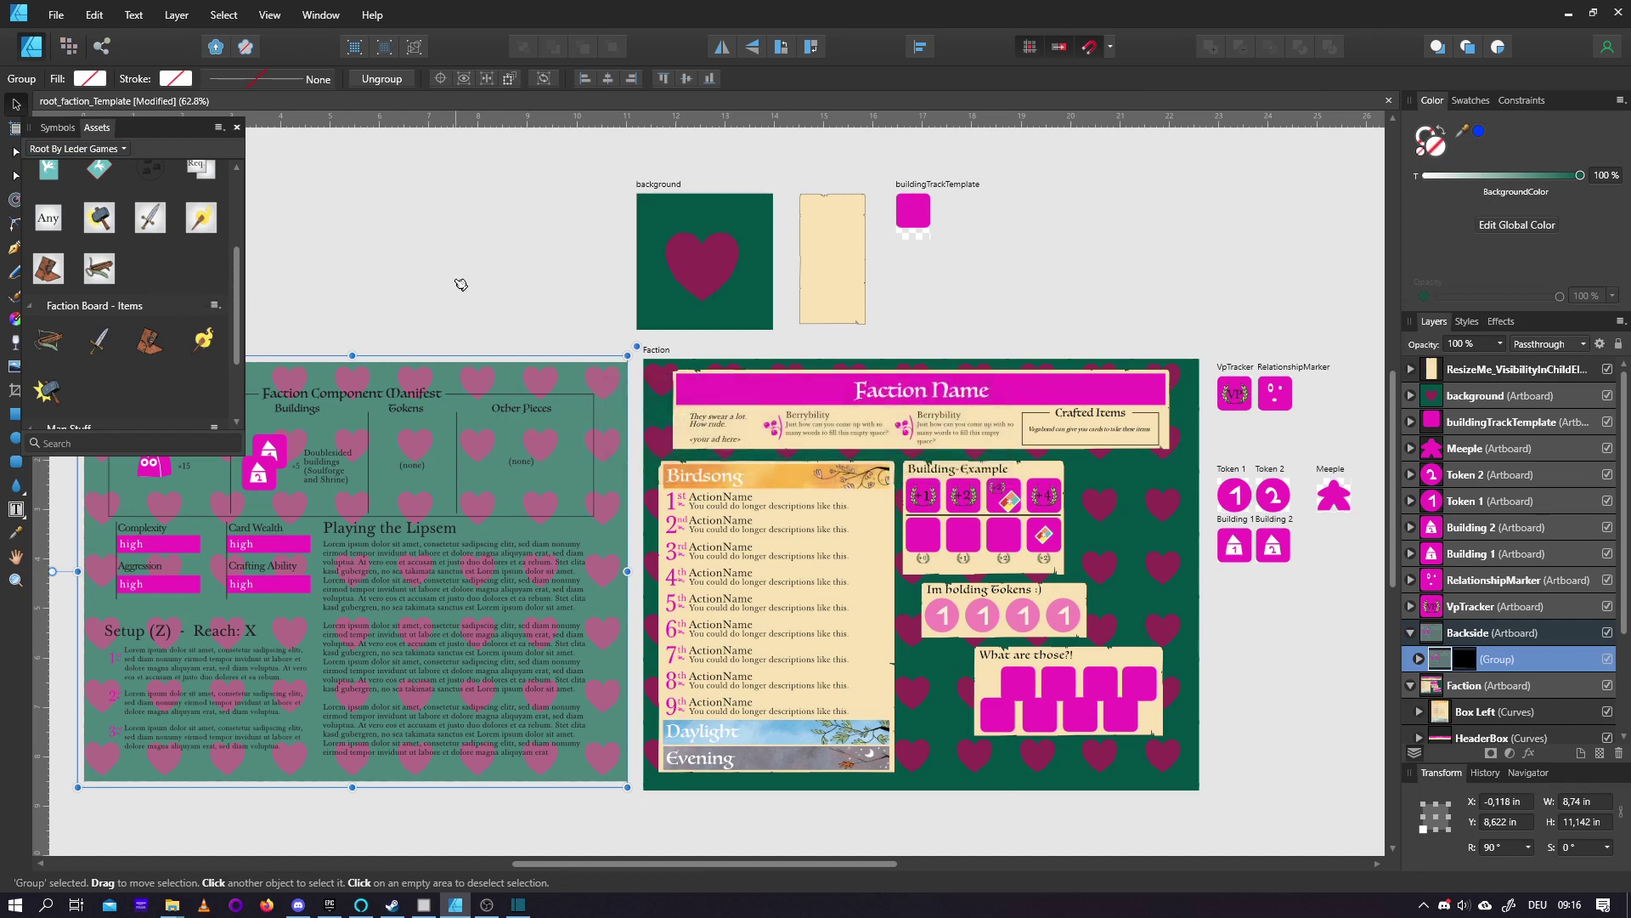
left_click(599, 299)
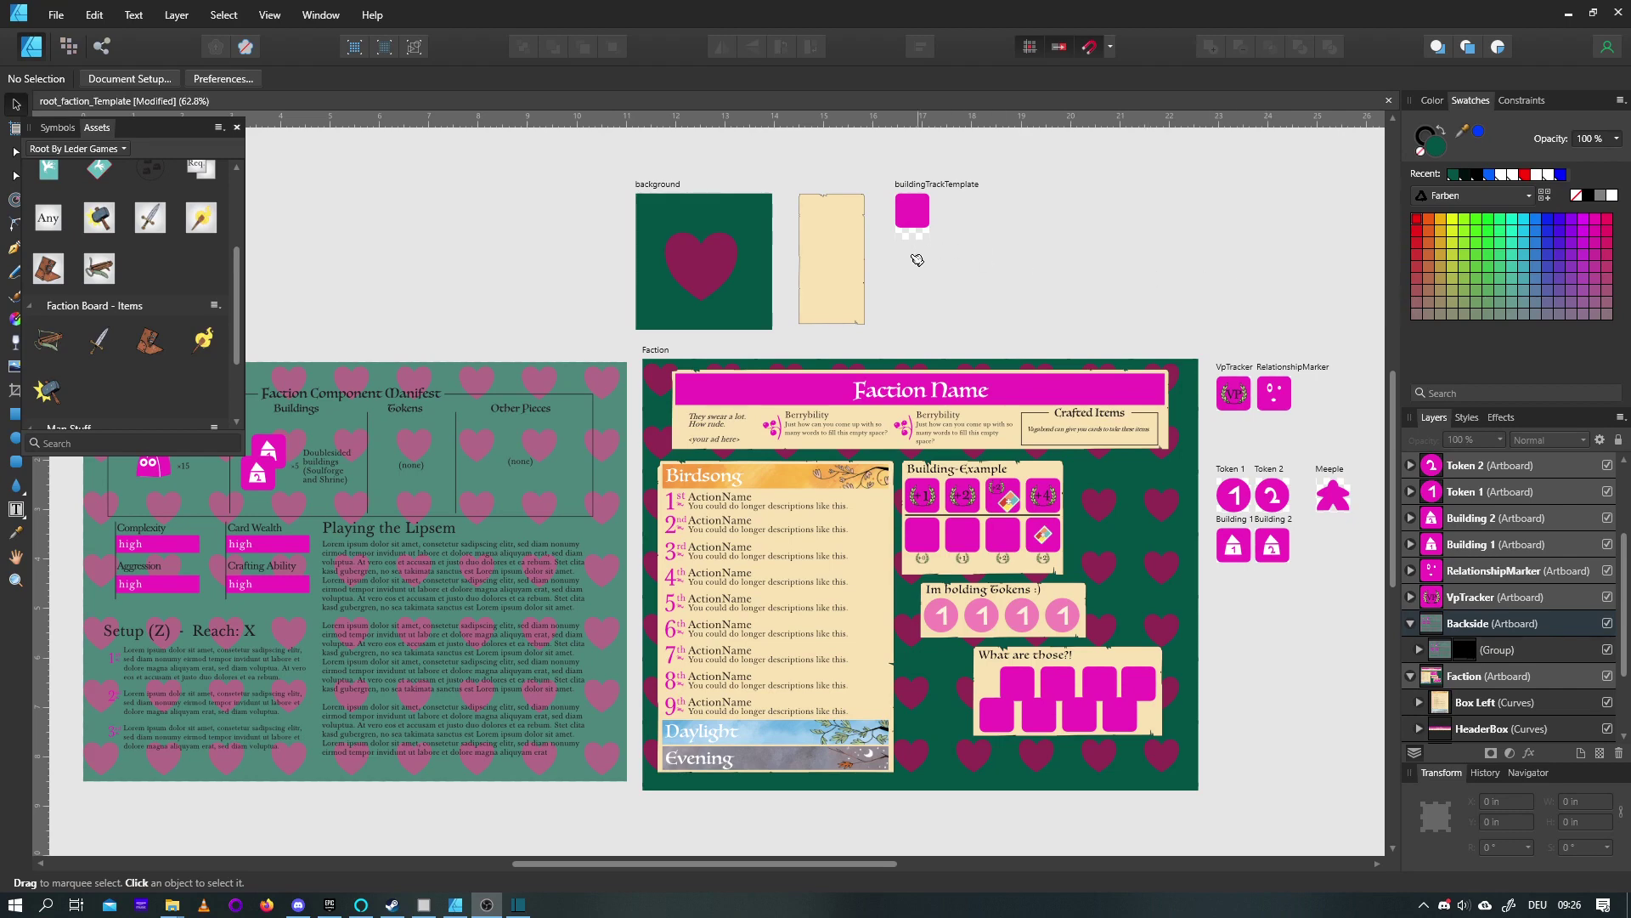
Draw an ellipse over the manifest box on the Backside board
left_click(16, 437)
left_click_drag(468, 379, 581, 482)
scroll(442, 399, "up", 3)
scroll(535, 425, "up", 2)
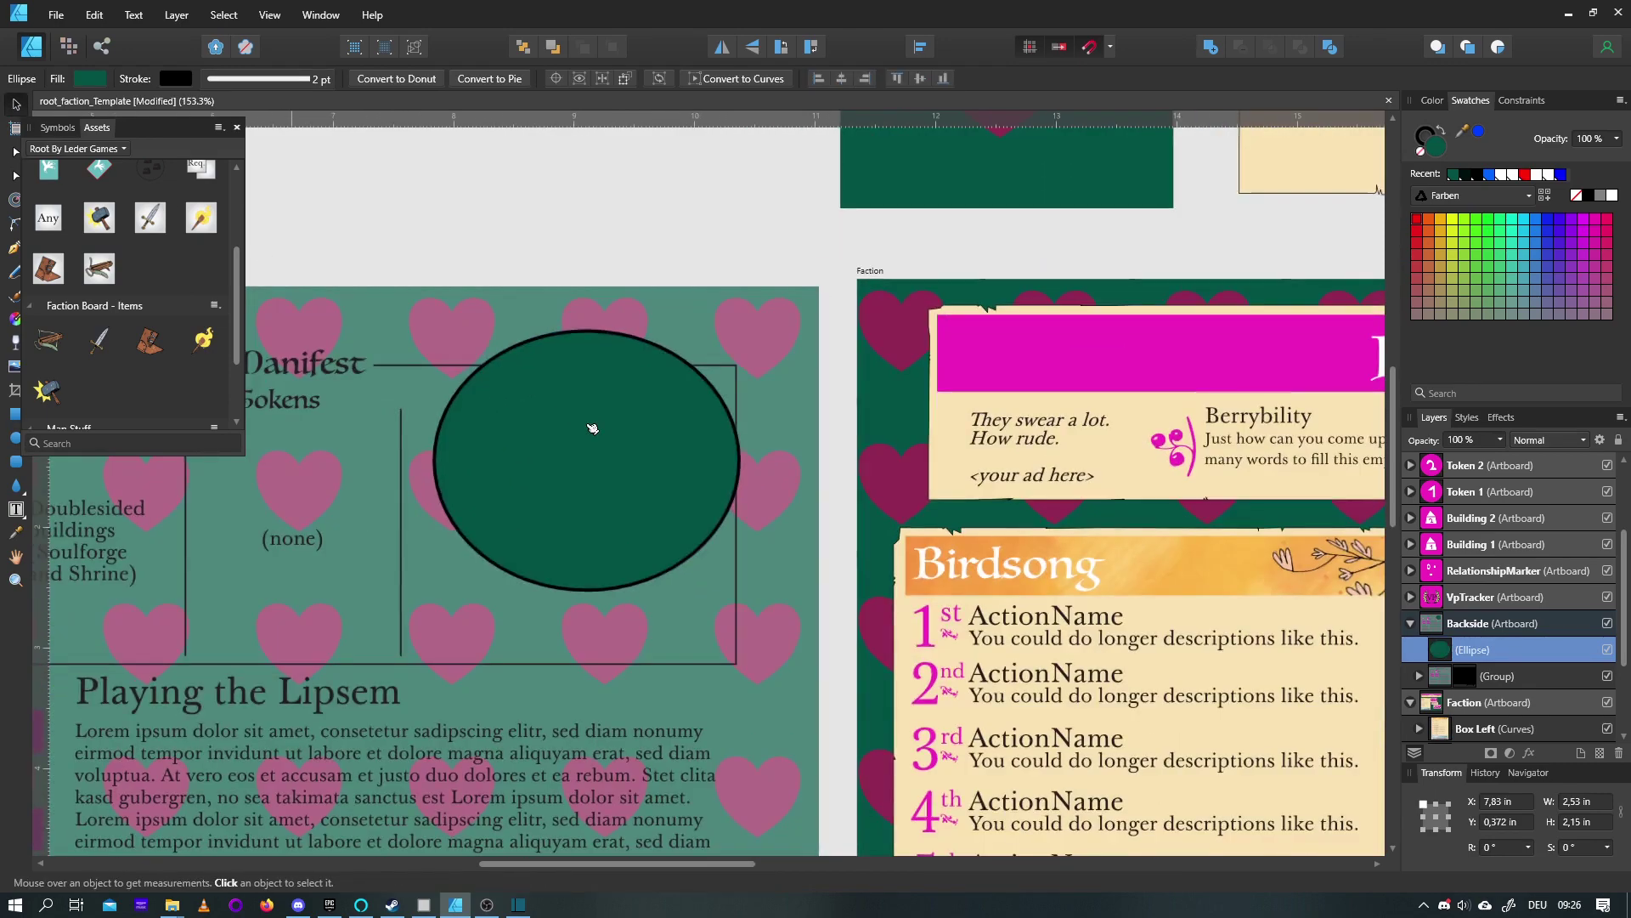
left_click(583, 430)
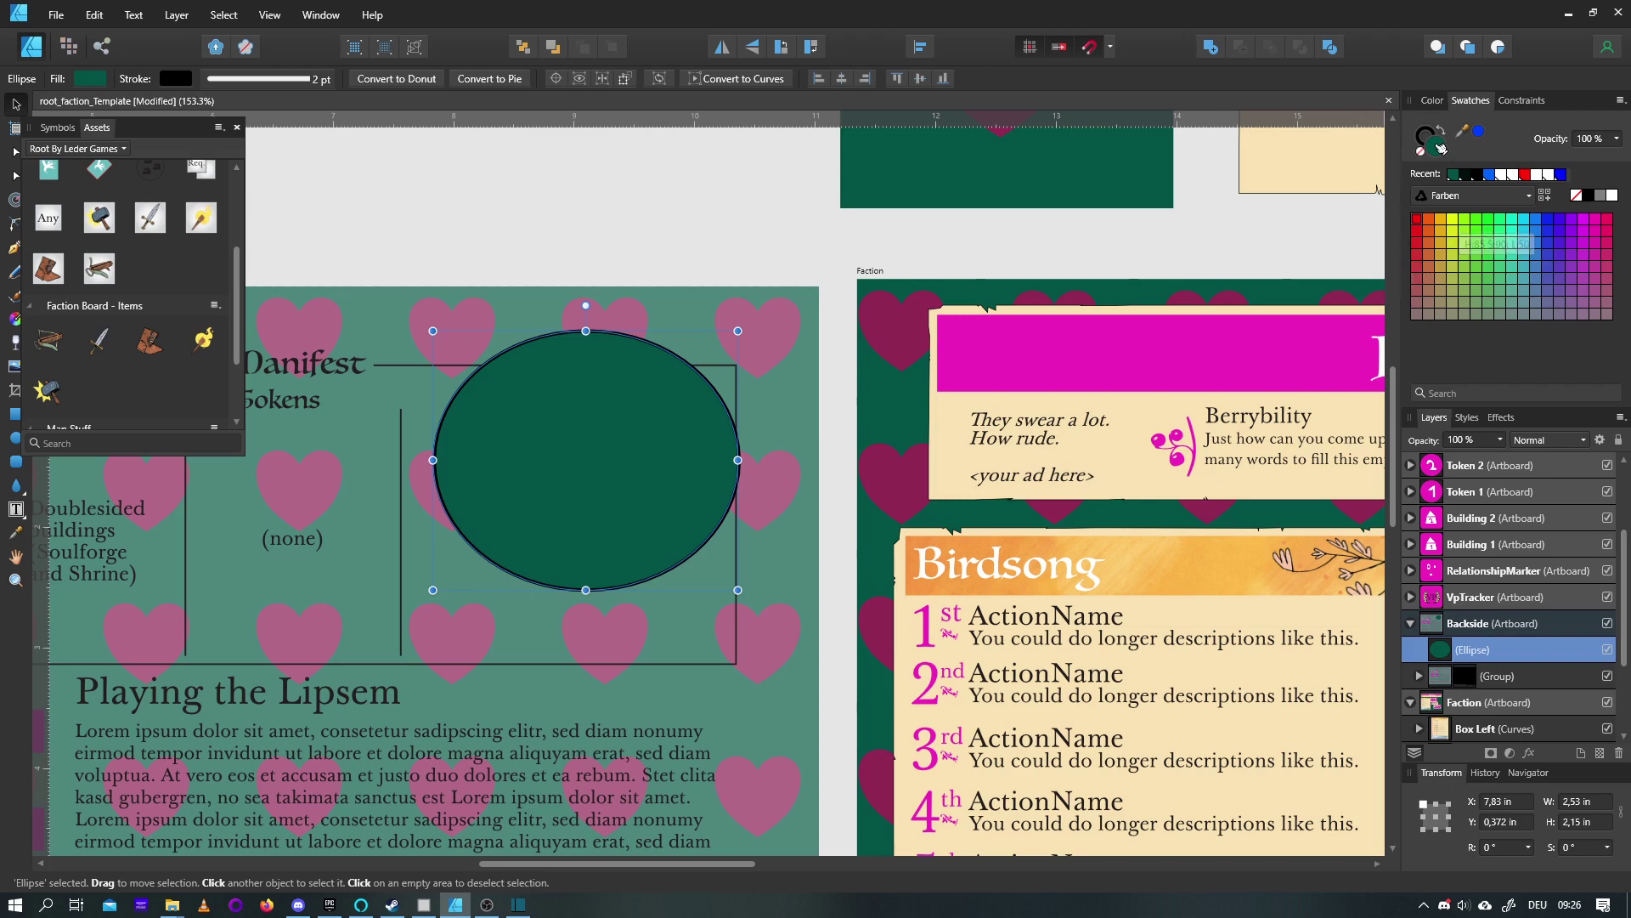
Give the ellipse a purple fill and a lime-green outline
left_click(1556, 252)
left_click(1511, 278)
left_click(1540, 241)
left_click(1560, 268)
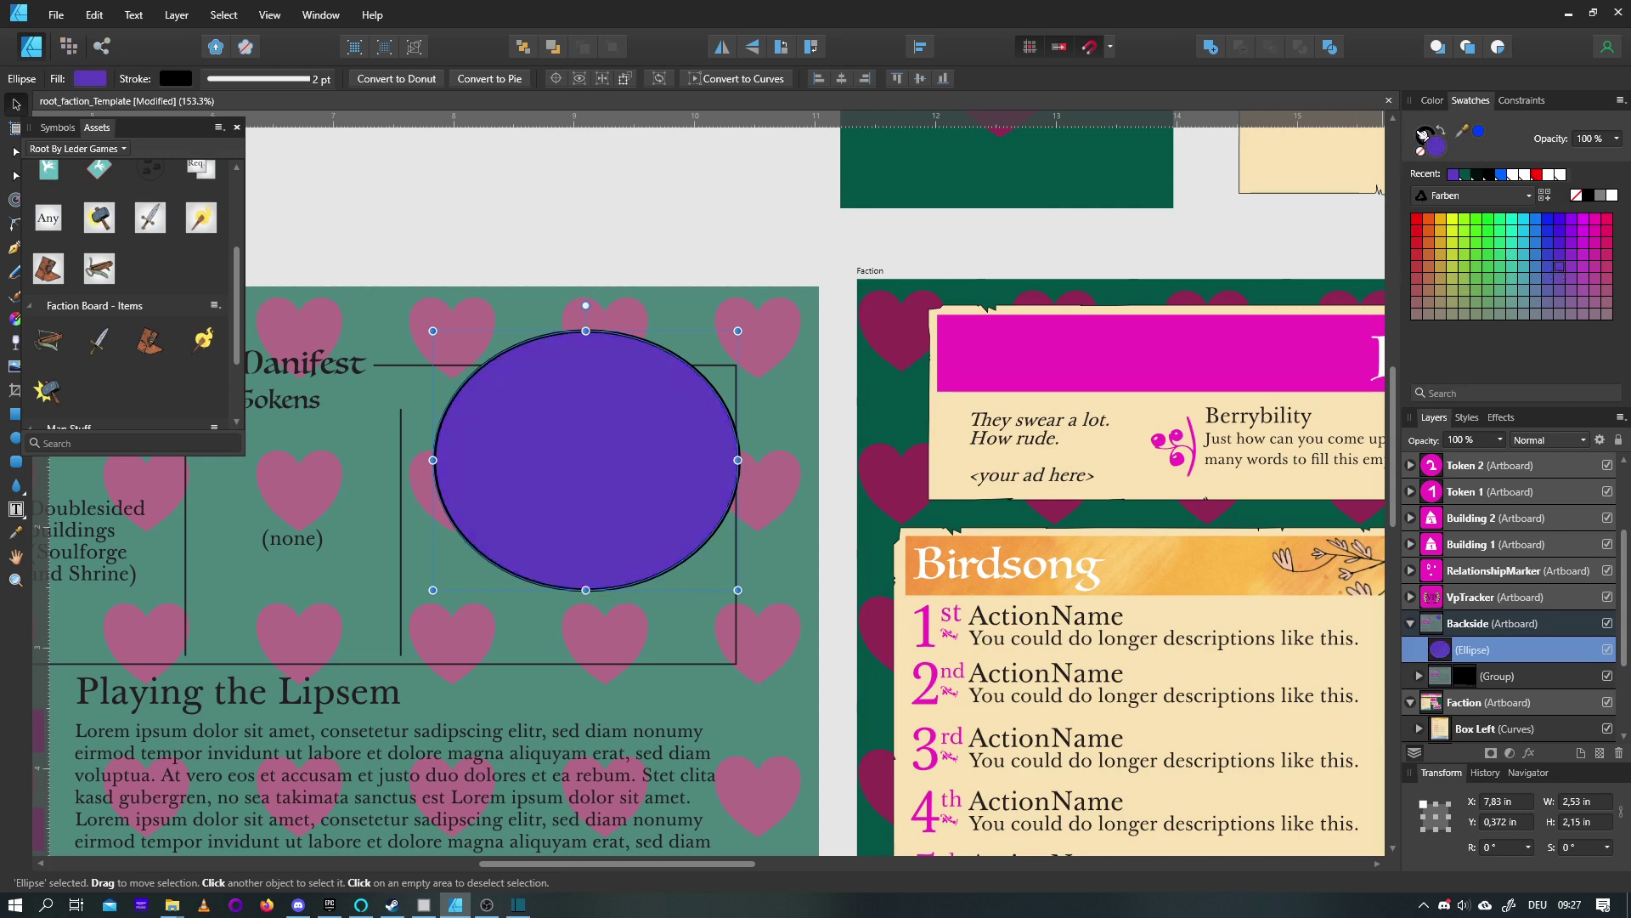
left_click(1424, 134)
left_click(1490, 266)
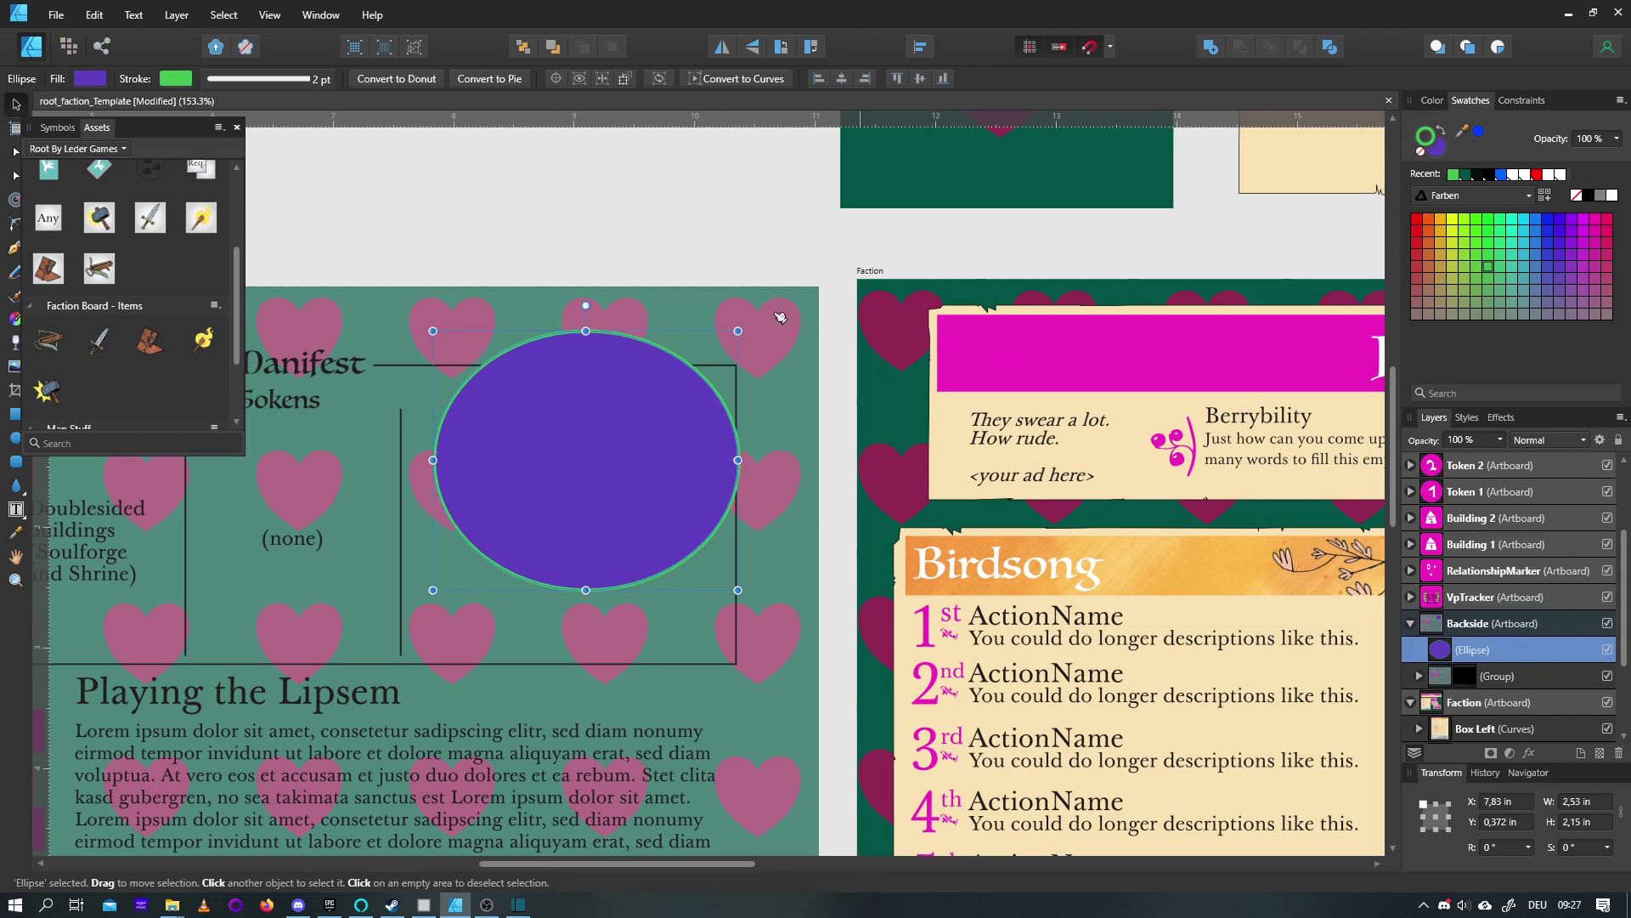
left_click(1465, 243)
Switch the swatch palette to FactionBoardSwatches and deselect the ellipse
left_click(1473, 197)
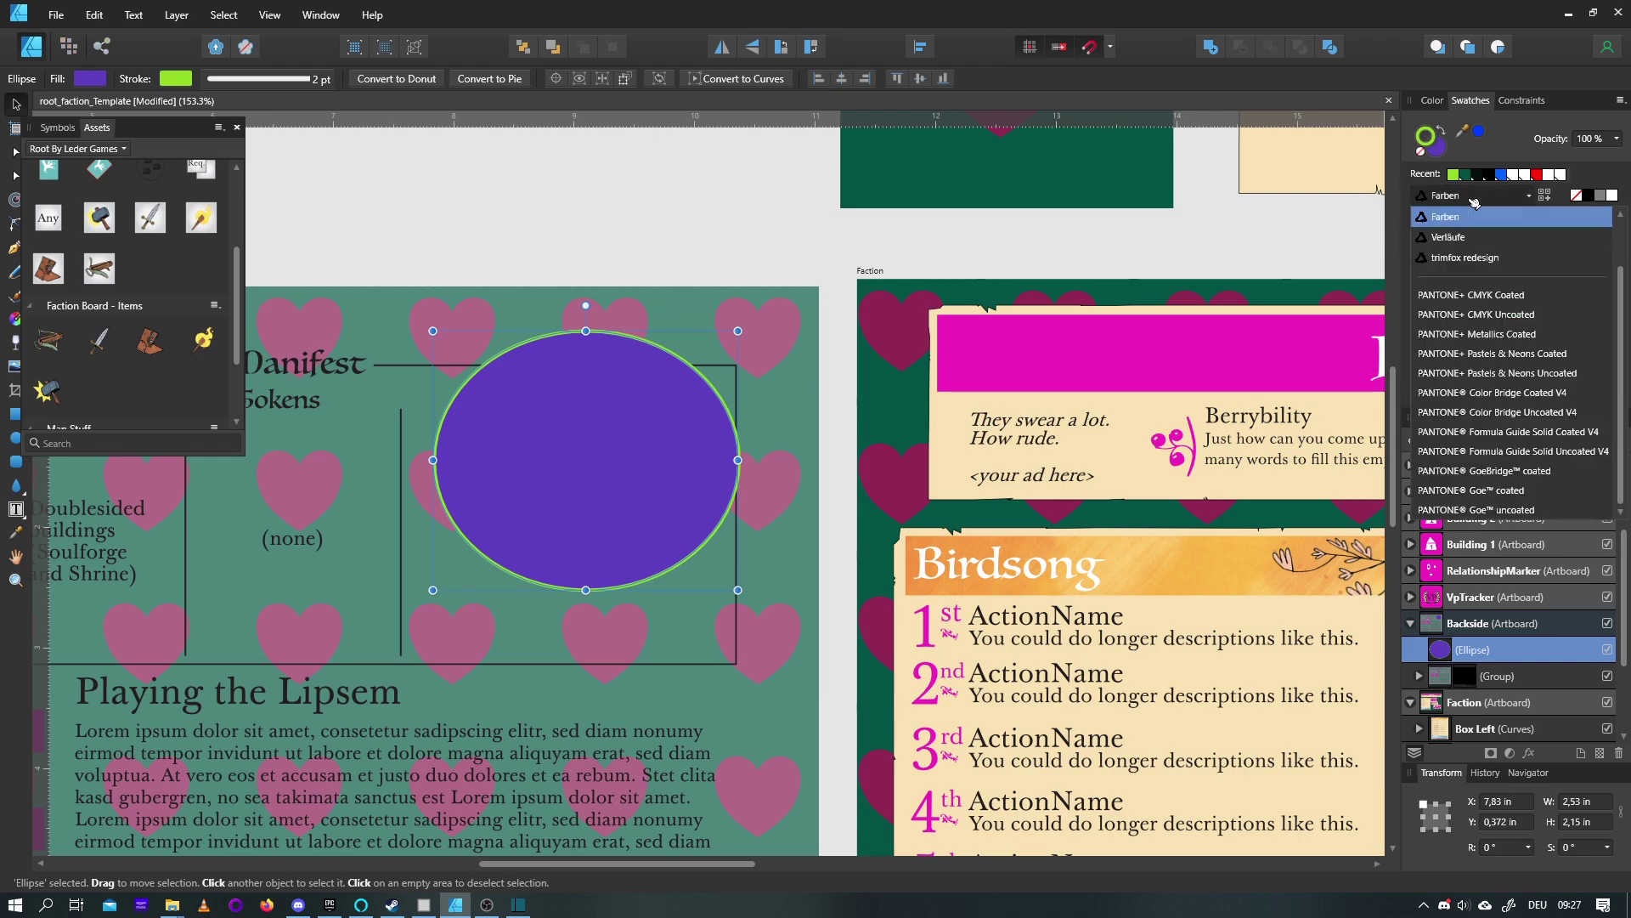
scroll(1475, 217, "up", 1)
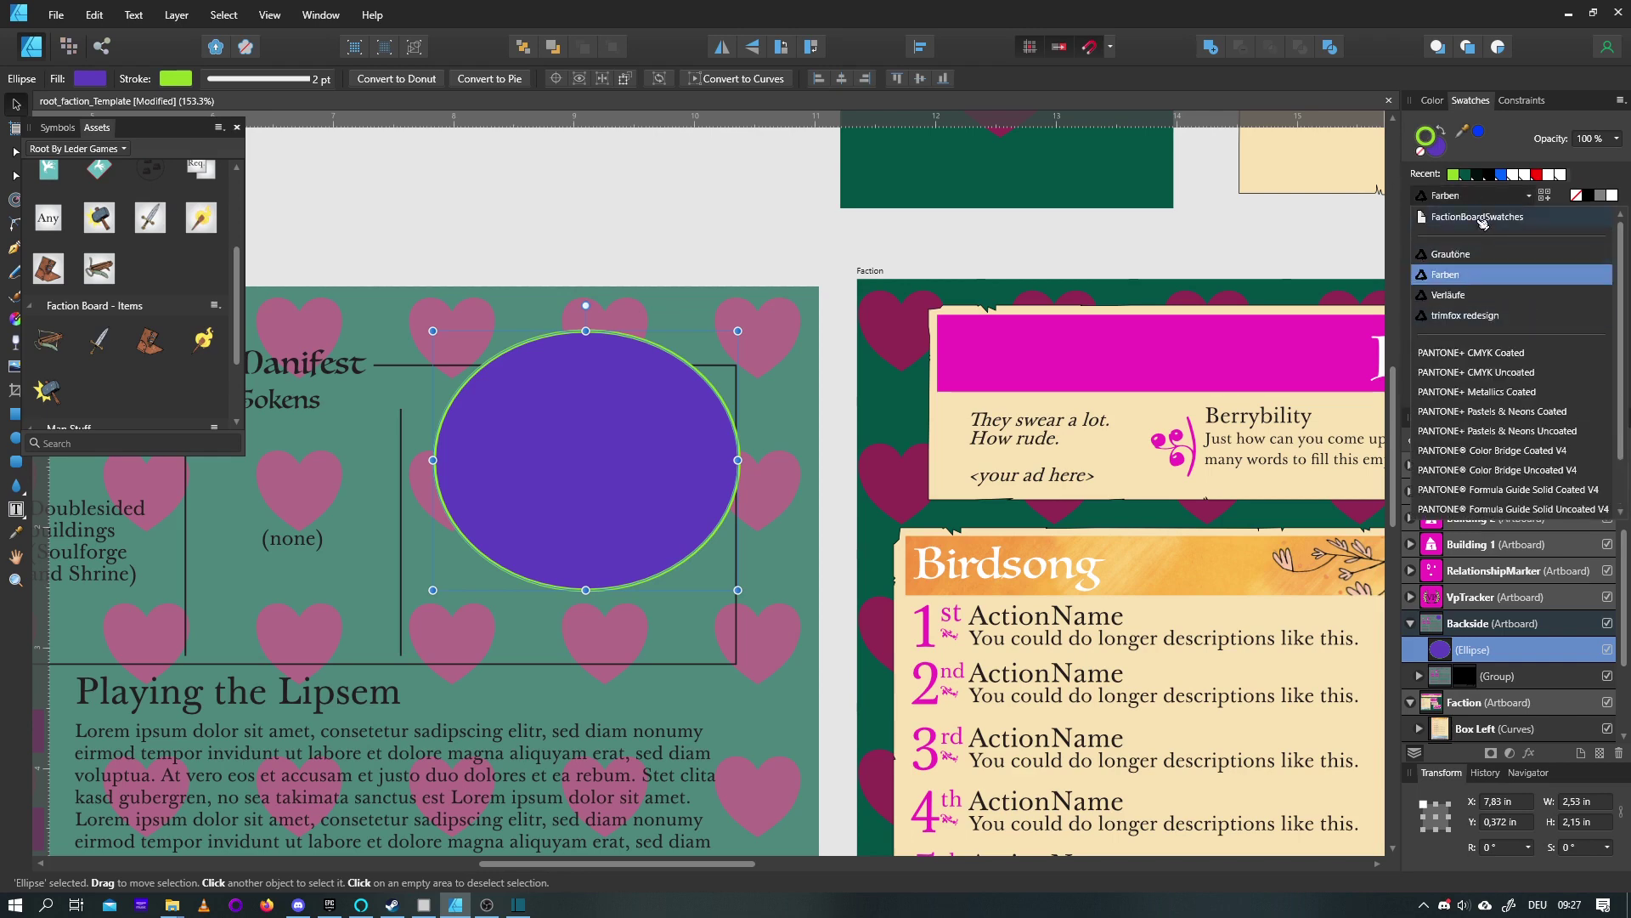
left_click(1434, 218)
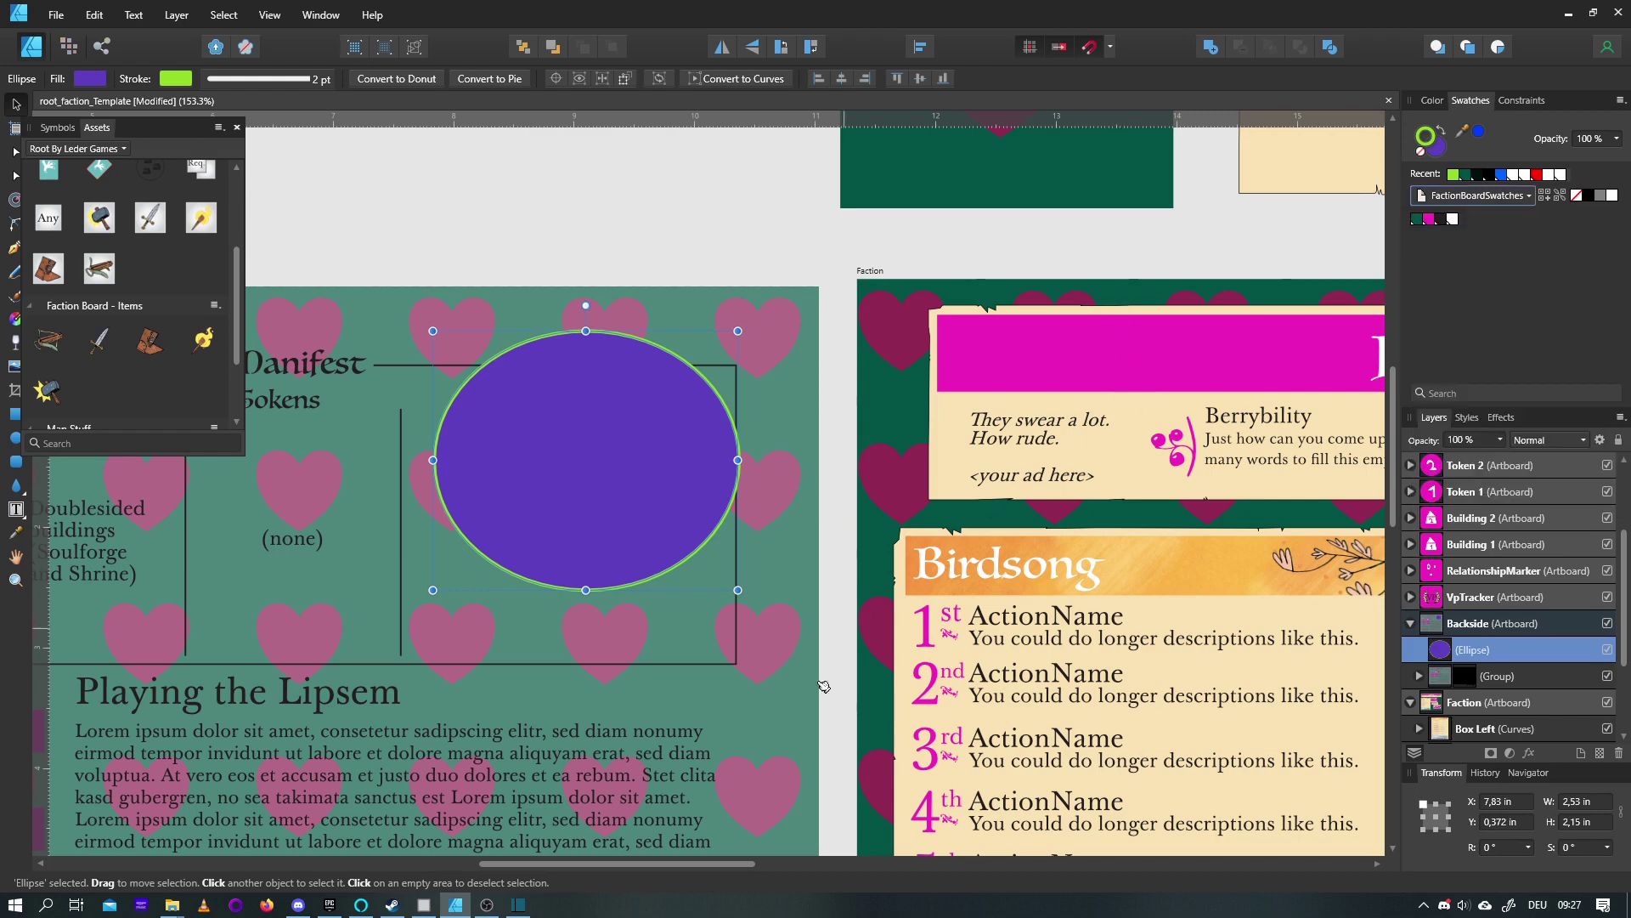
scroll(854, 587, "down", 1)
left_click(697, 248)
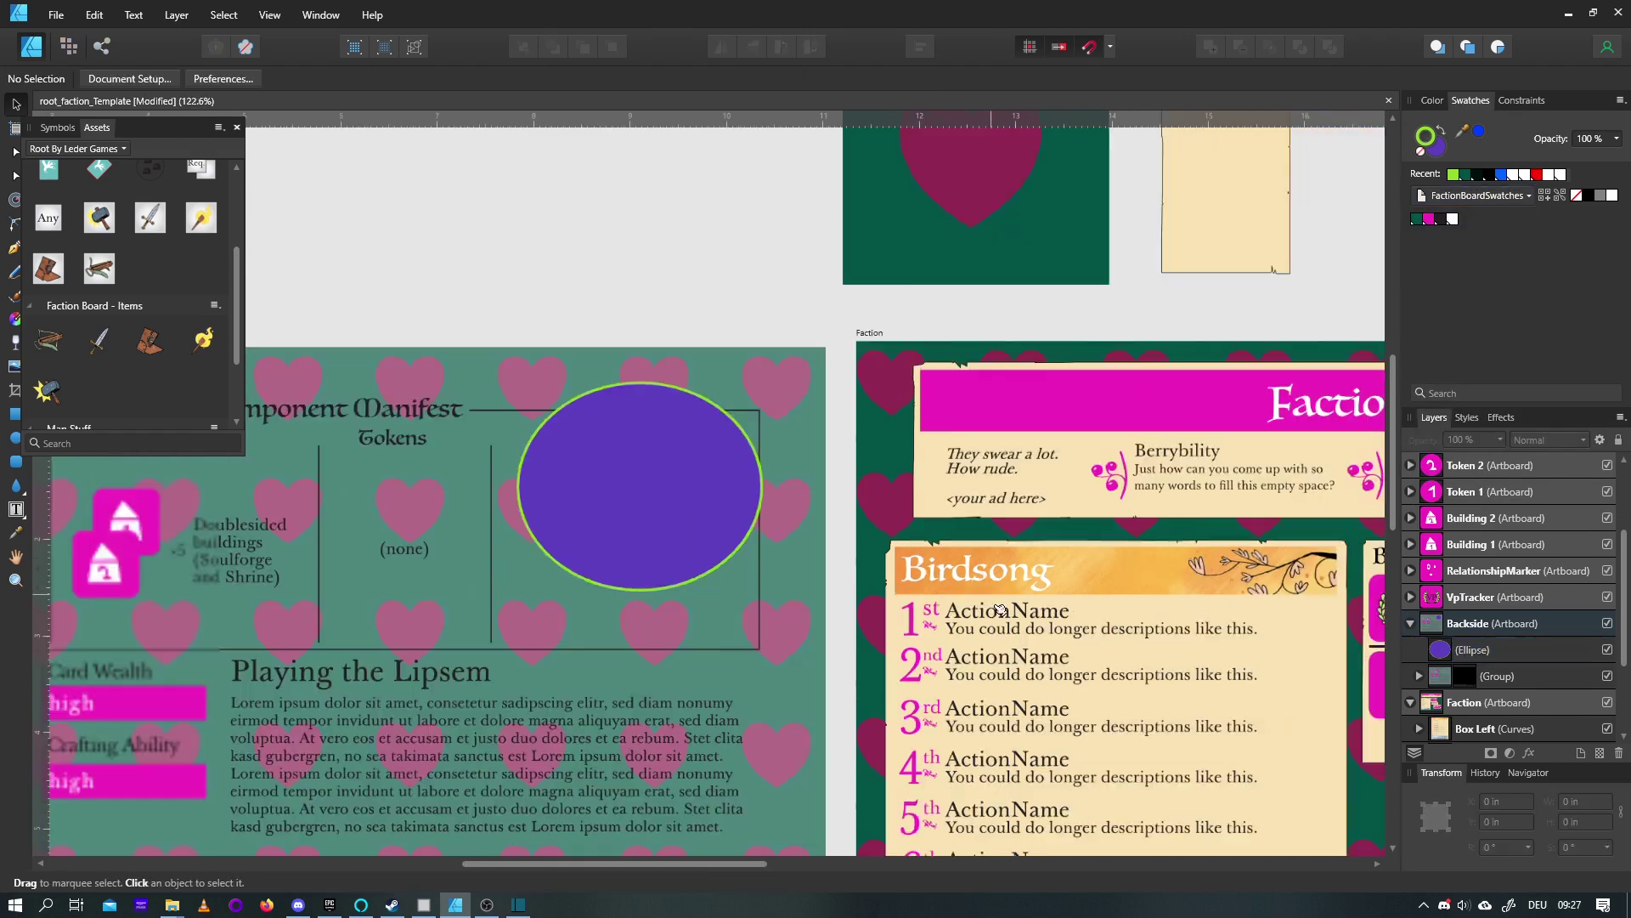
Edit the magenta global swatch's fill to green (H 122, S 80, L 35)
scroll(1001, 610, "down", 1)
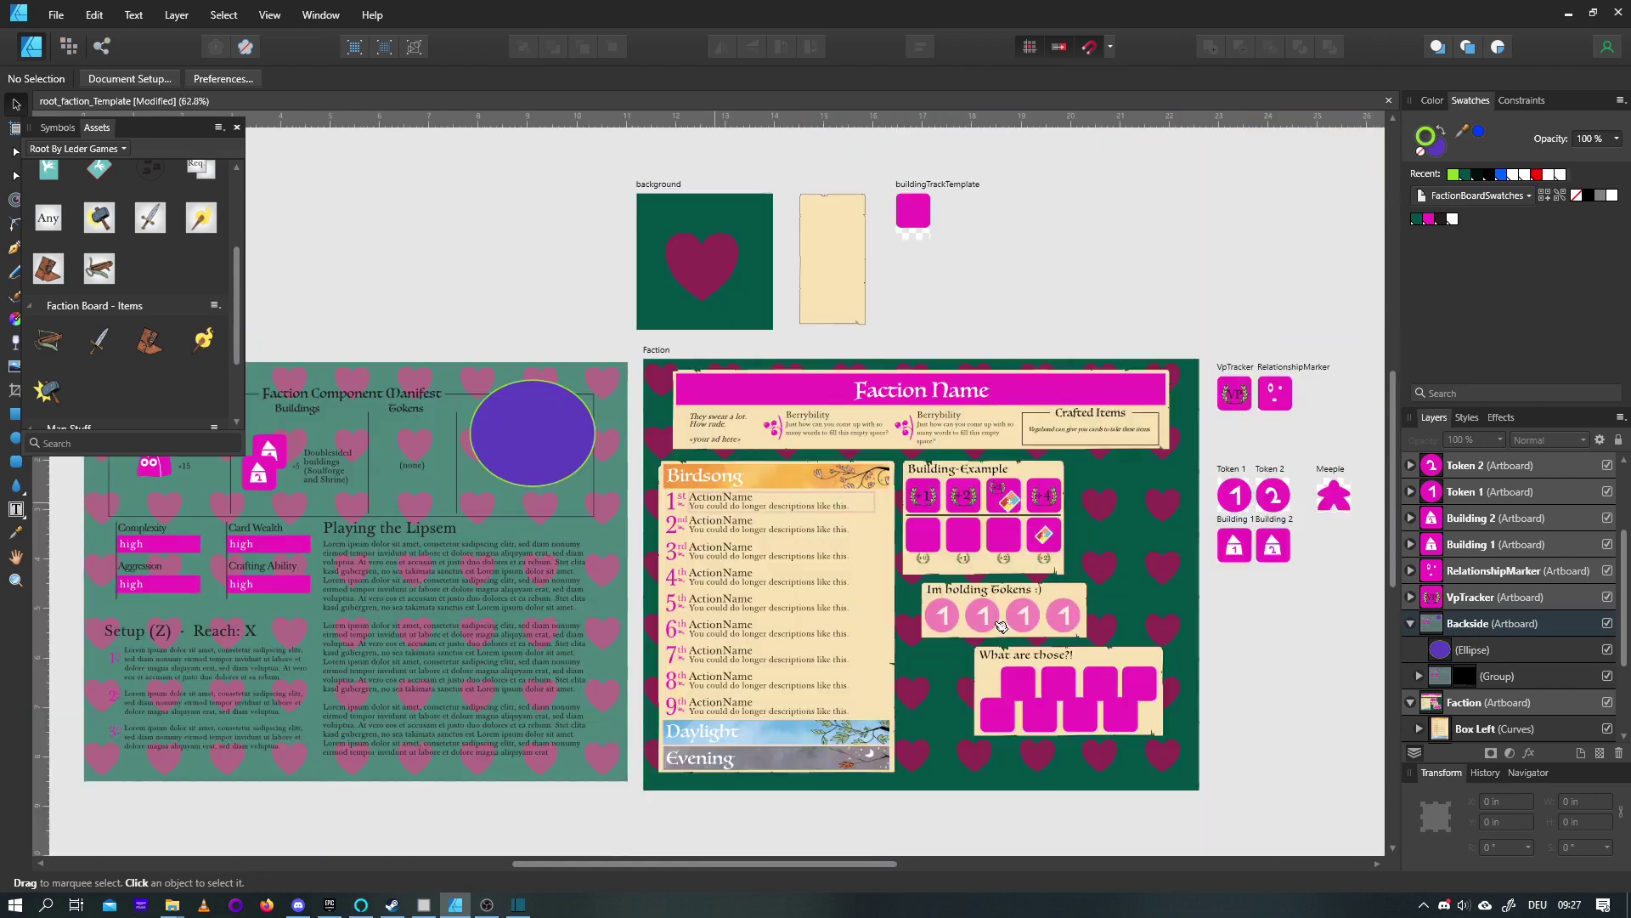
scroll(1011, 620, "down", 2)
right_click(1434, 218)
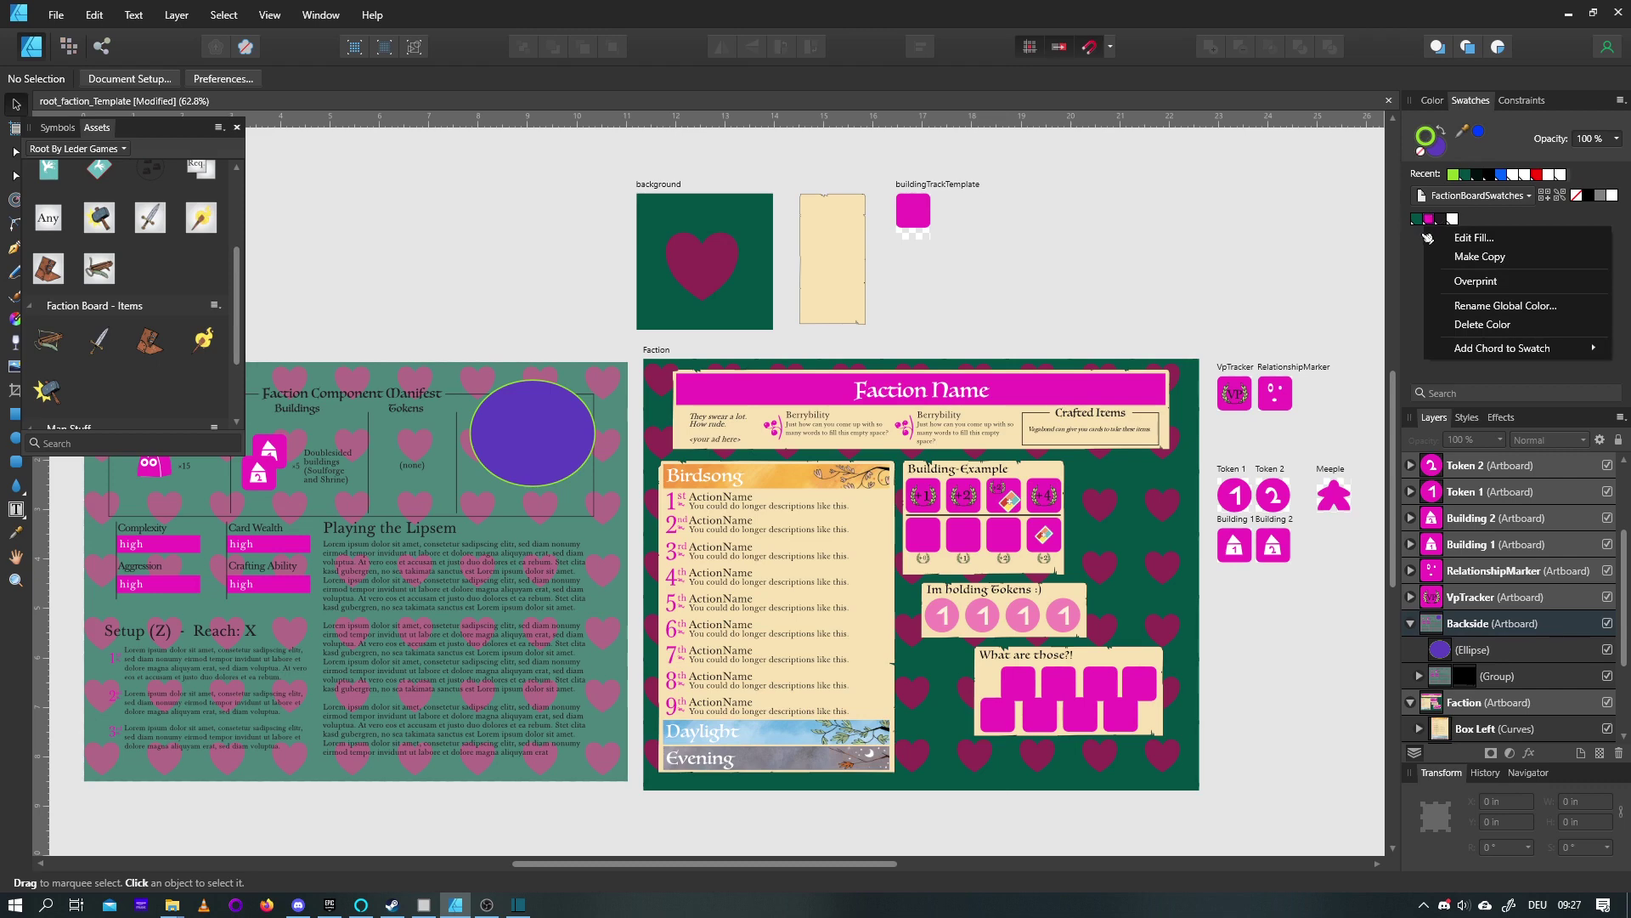
left_click(1419, 242)
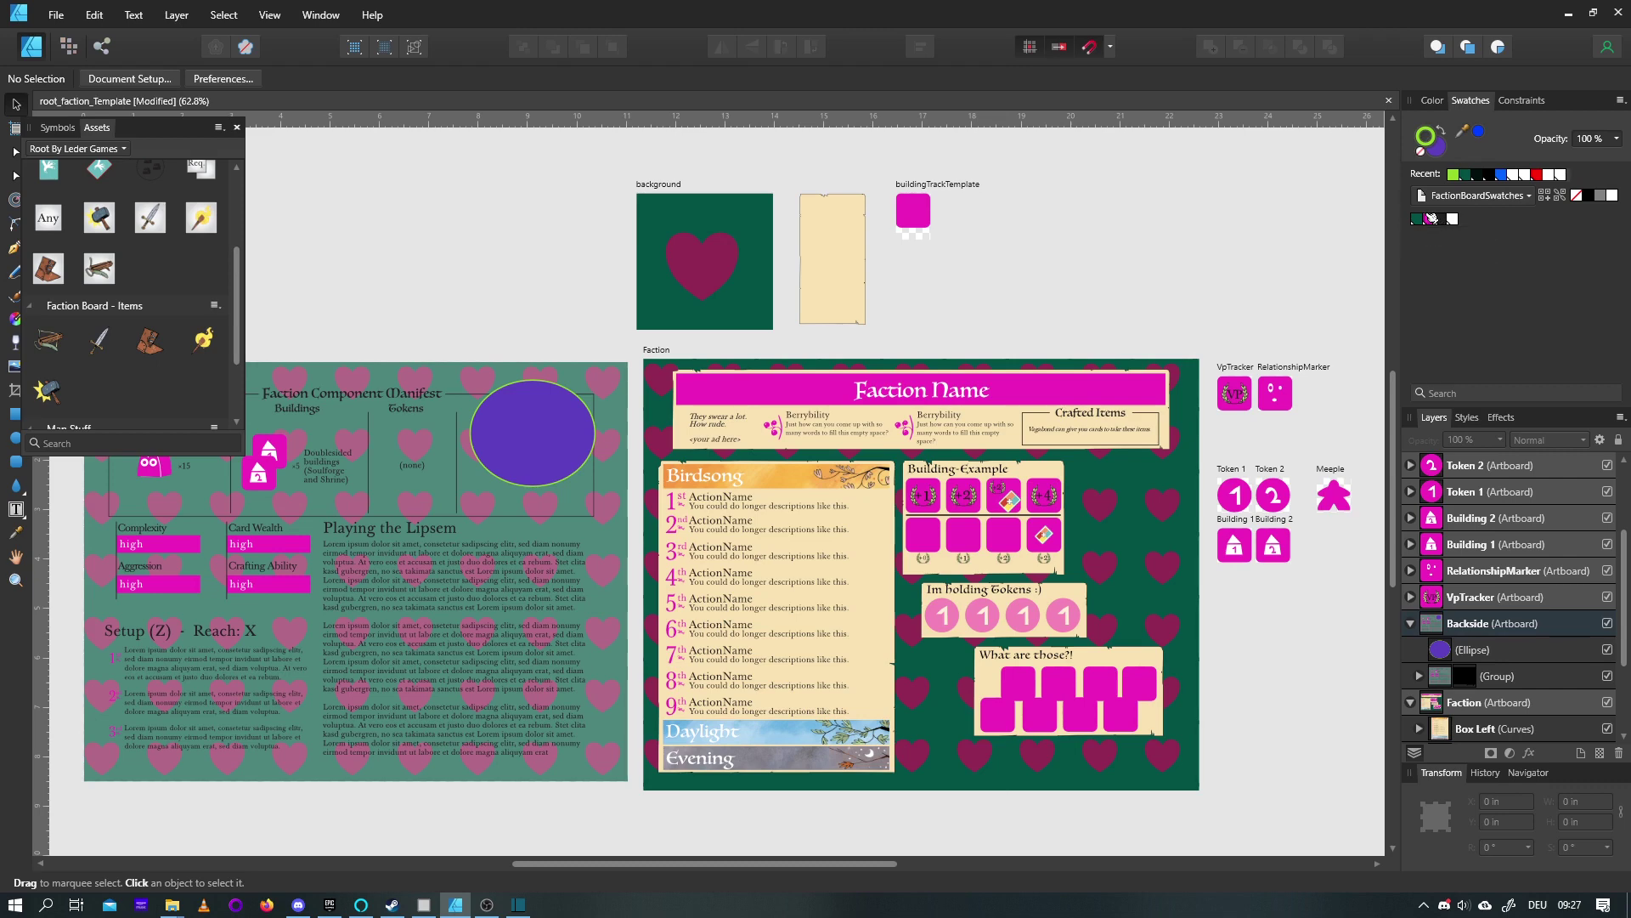
right_click(1431, 220)
left_click(1455, 238)
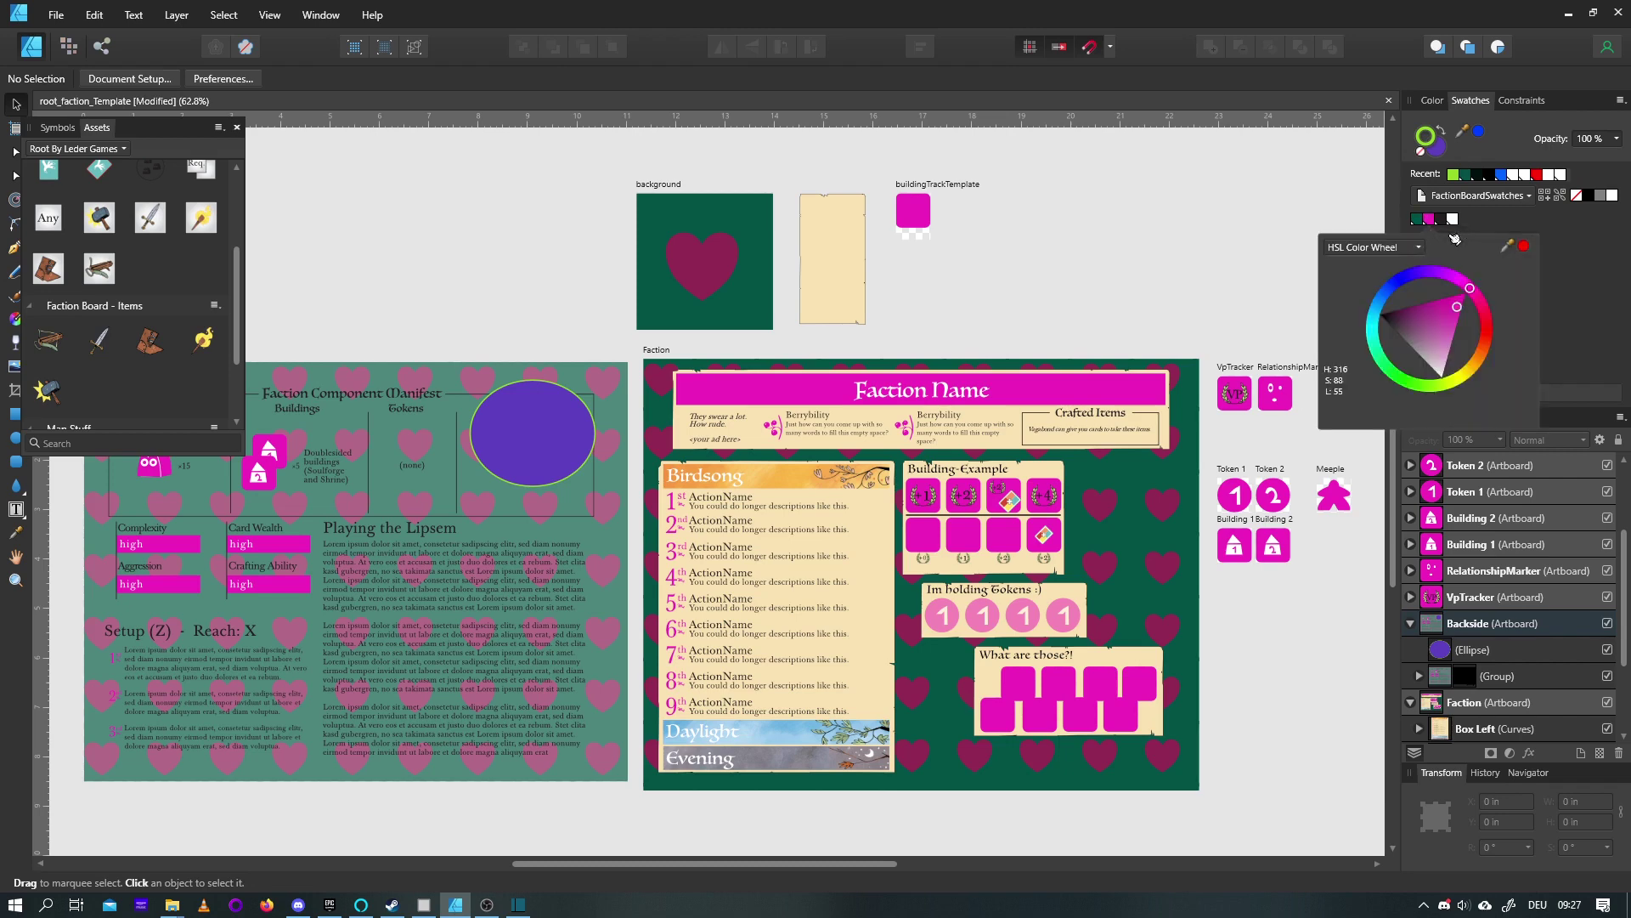
left_click_drag(1470, 289, 1435, 348)
left_click(1431, 340)
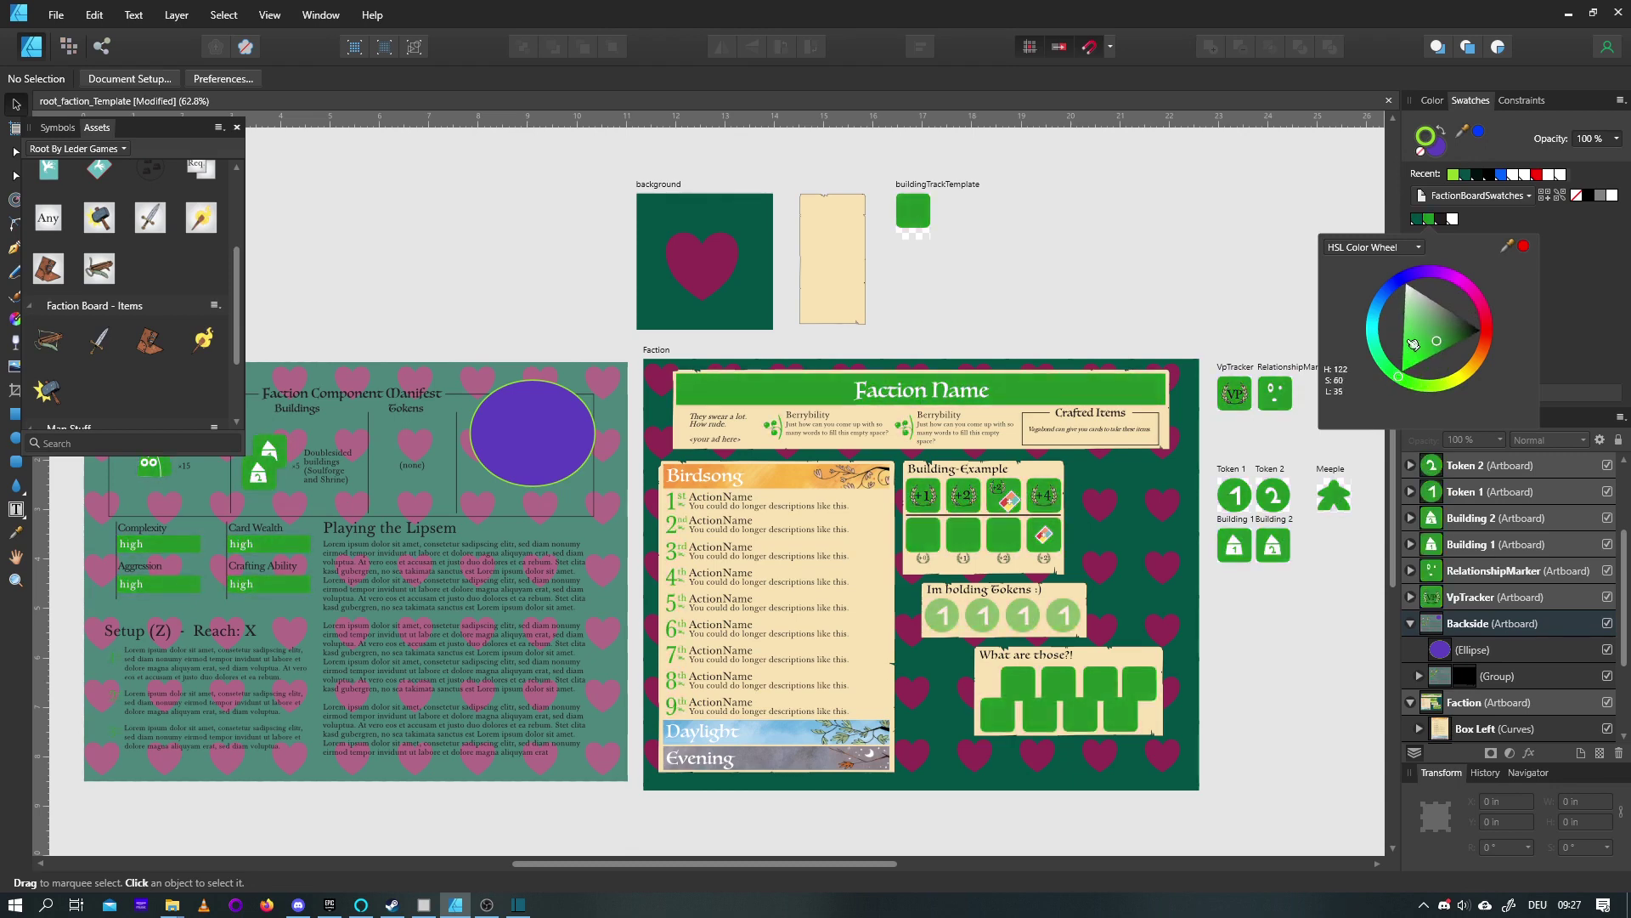
Fill the Backside ellipse with the FactionColor global swatch
scroll(576, 415, "up", 5)
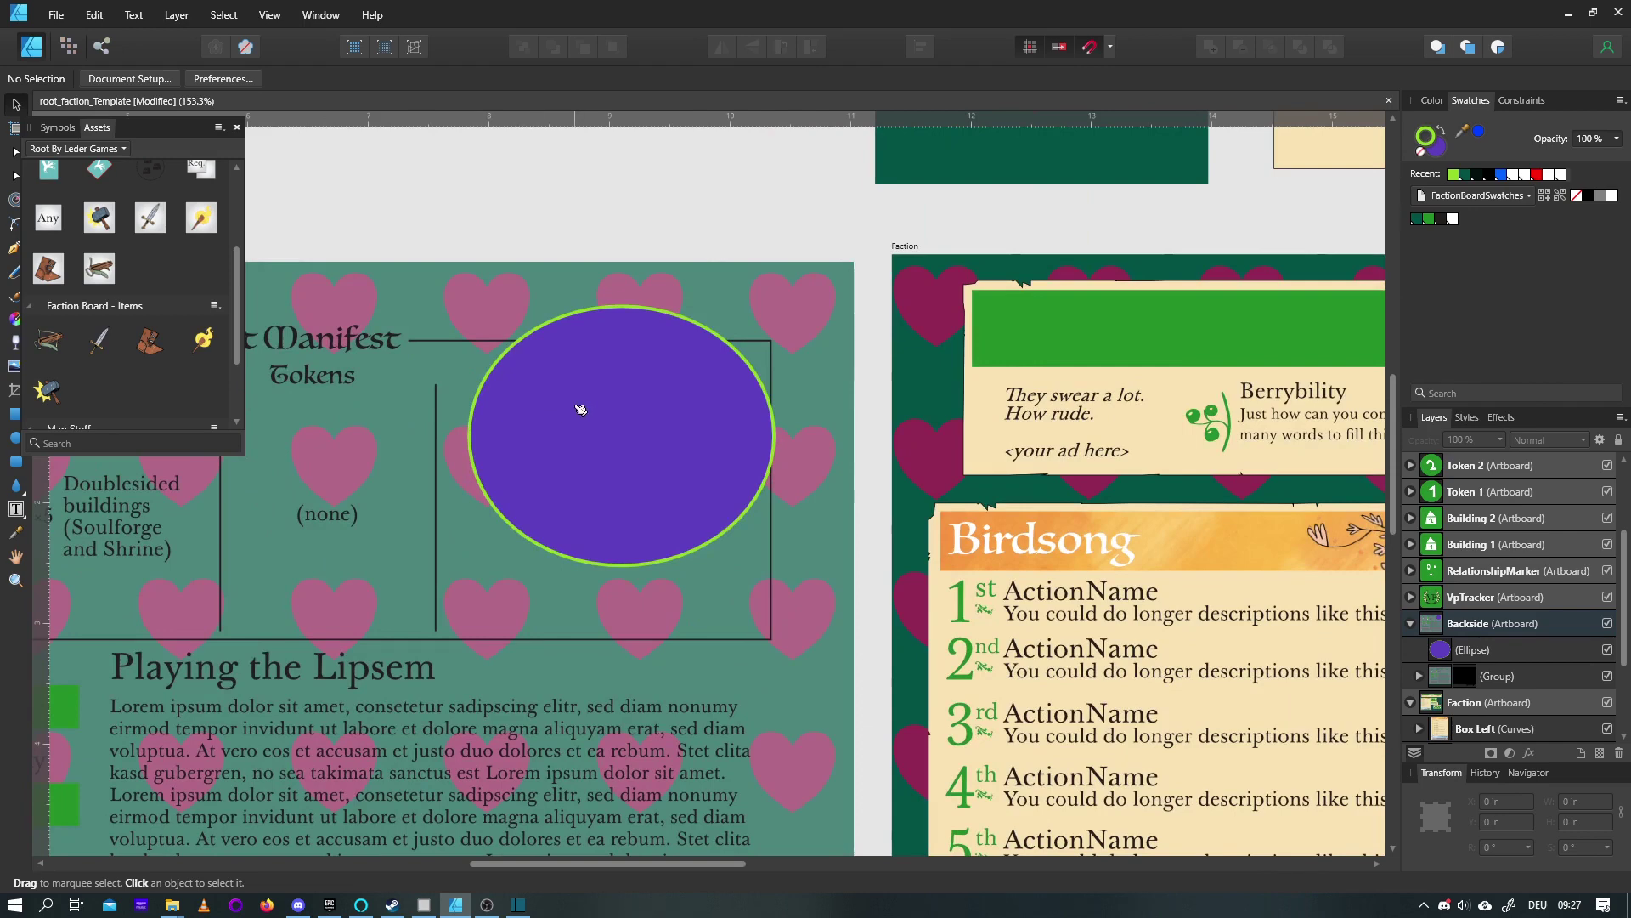
left_click(581, 411)
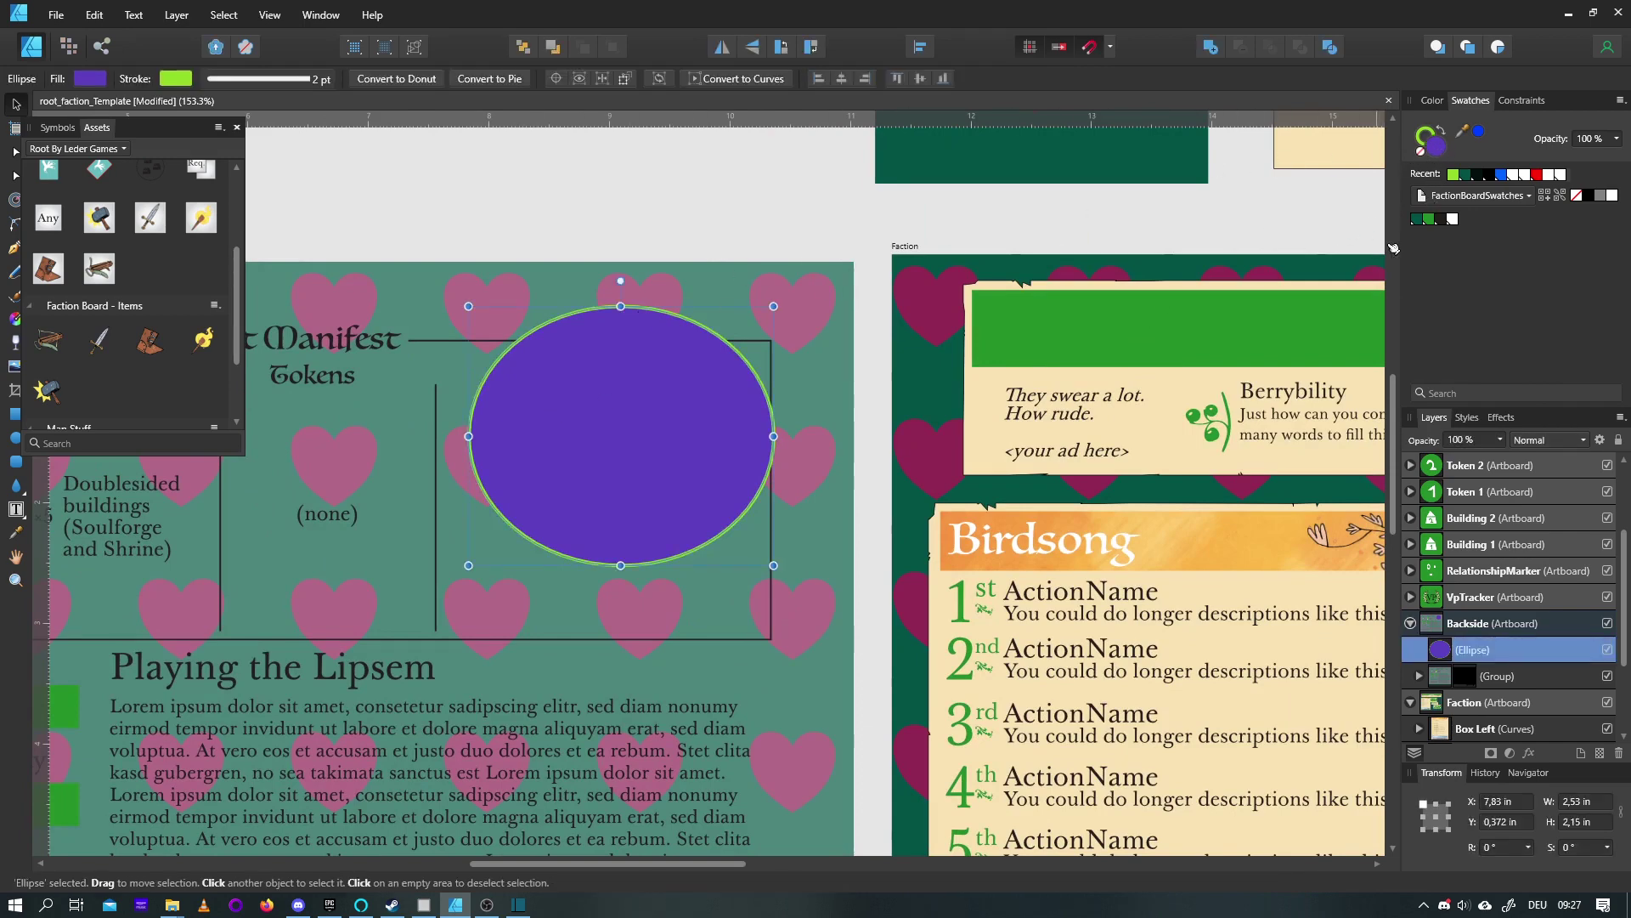
left_click(1433, 221)
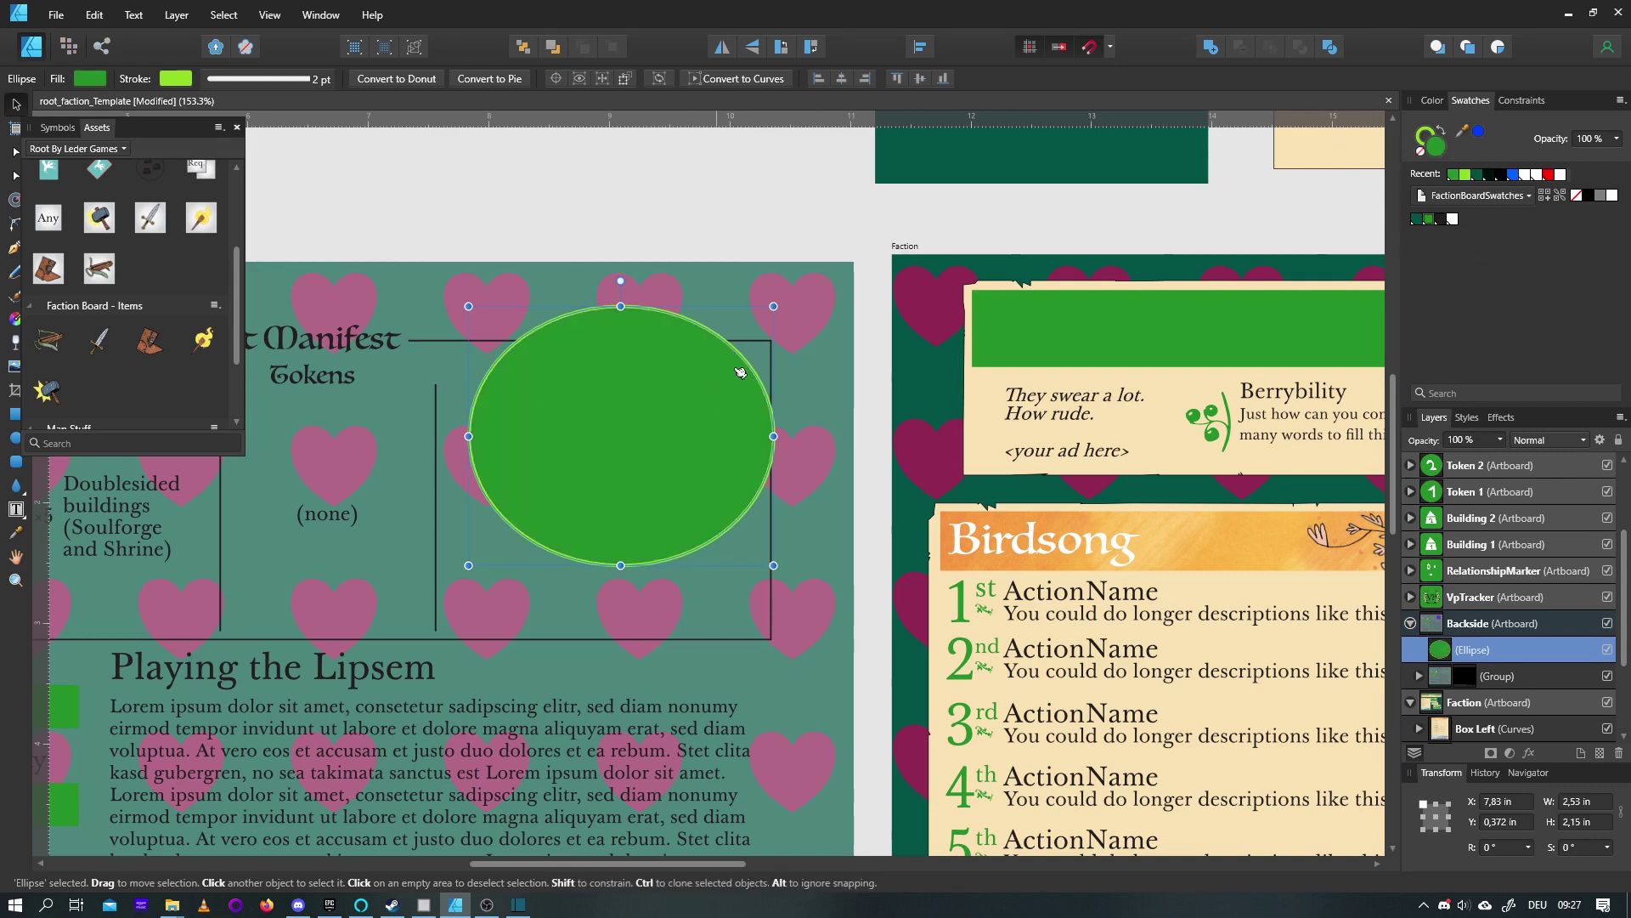
left_click(816, 209)
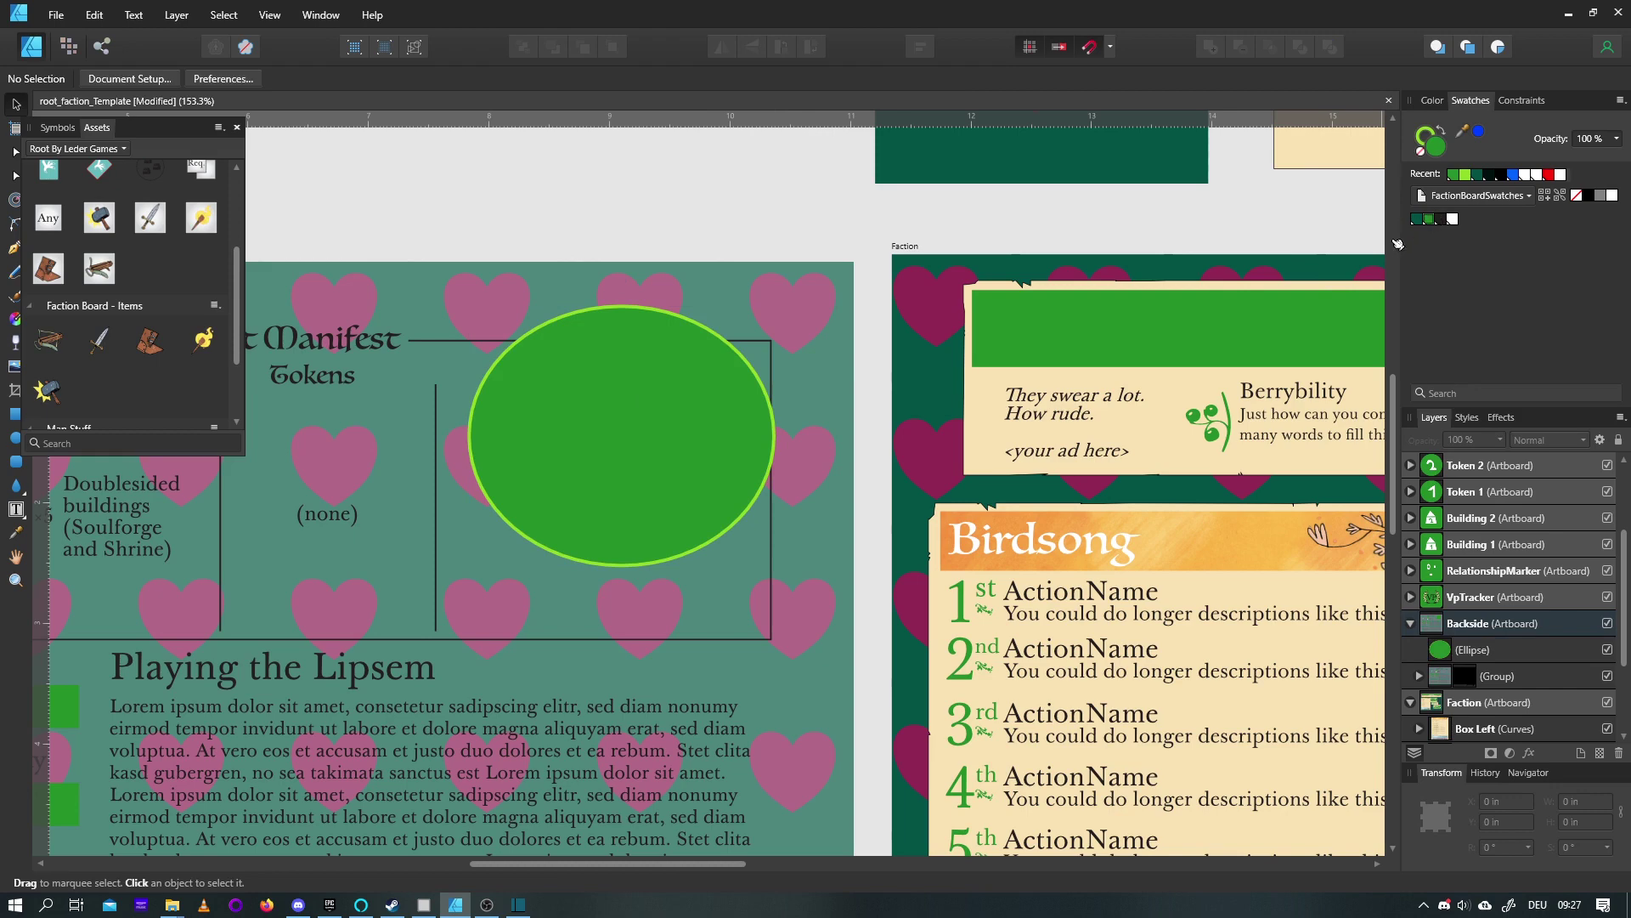
Edit the global faction colour back to bright magenta (H 315, S 90, L 57)
scroll(1284, 214, "down", 1)
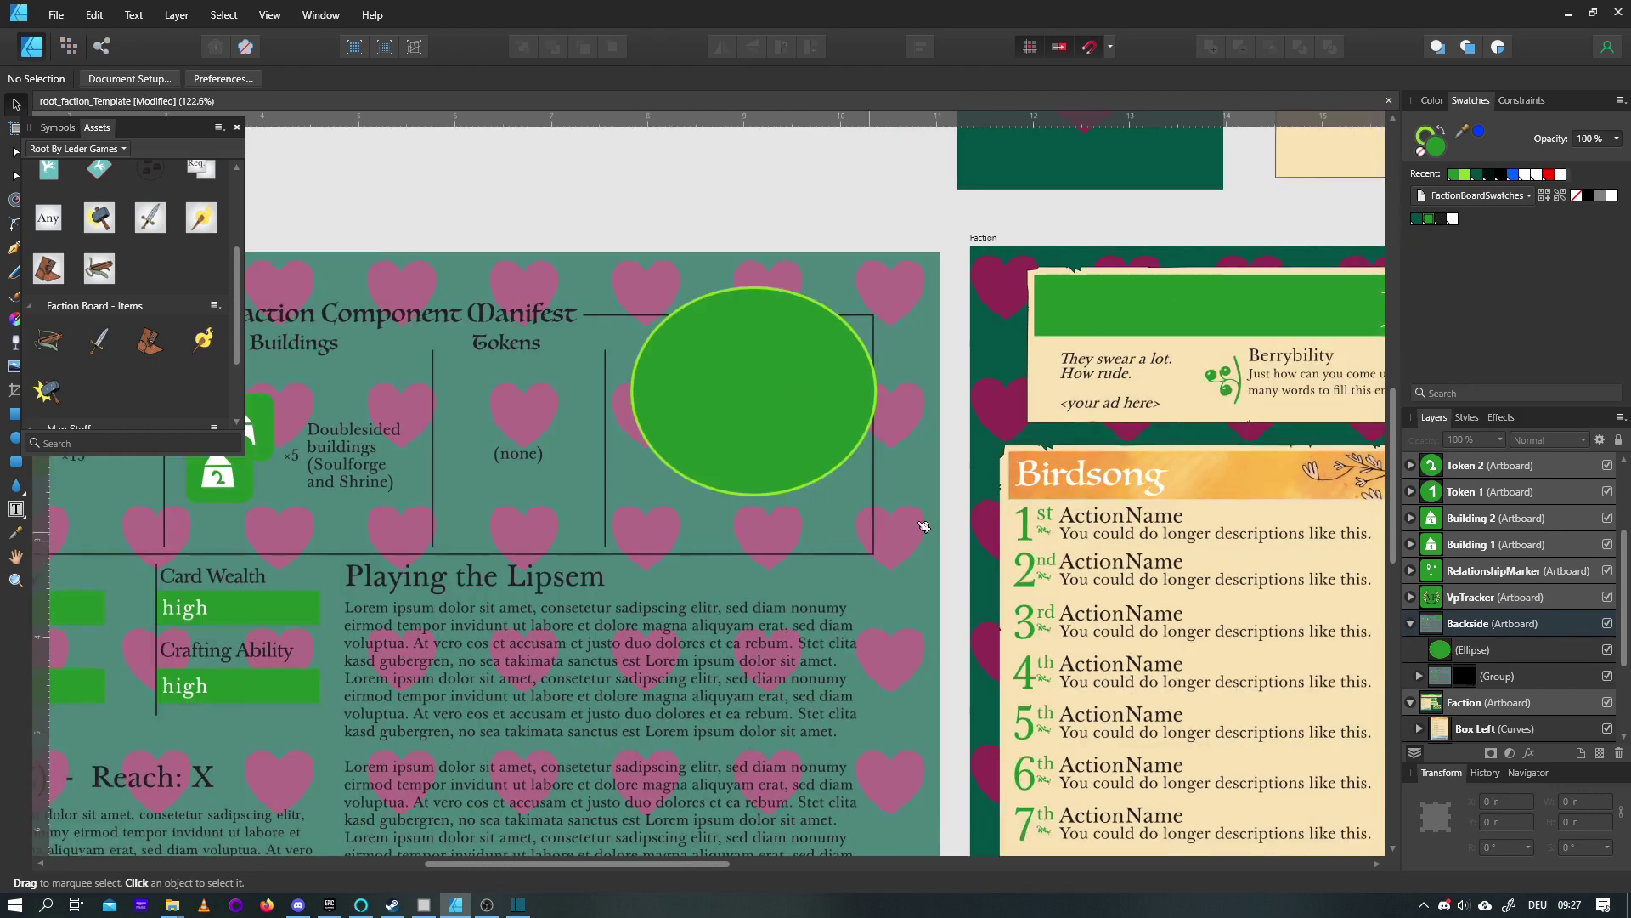
scroll(961, 522, "down", 3)
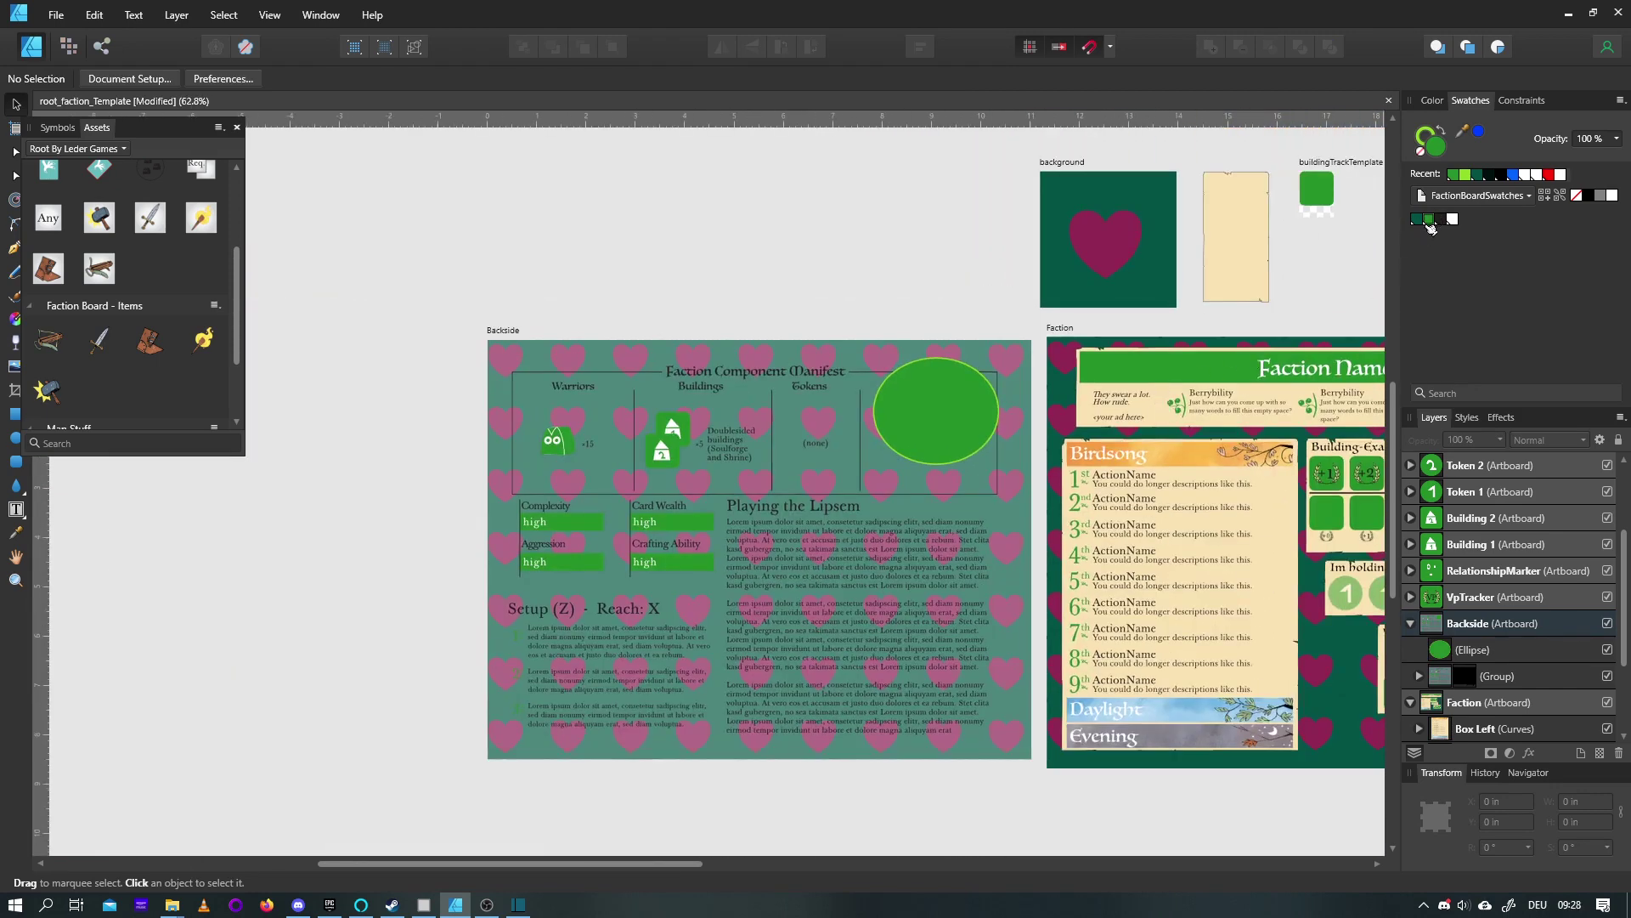
right_click(1433, 224)
left_click(1455, 236)
left_click(1480, 298)
mouse_move(1479, 297)
left_mouse_down()
mouse_move(1470, 288)
mouse_move(1440, 316)
mouse_move(1457, 309)
left_mouse_up()
left_click(1459, 309)
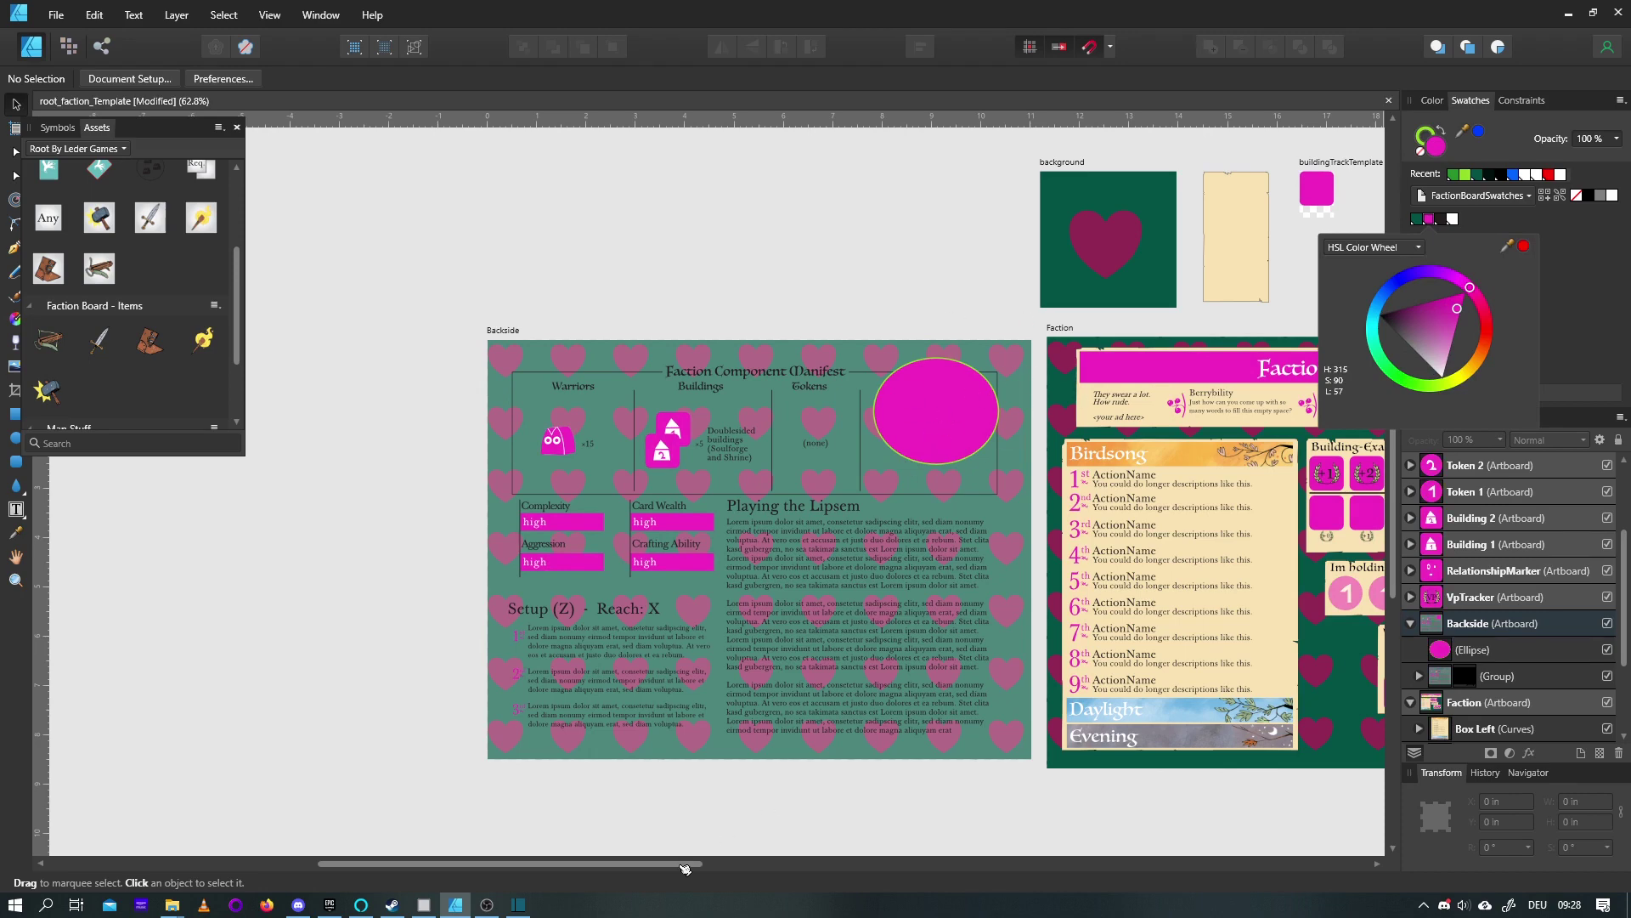
Add the selected ellipse's colour to the palette as a new global swatch
mouse_move(685, 868)
left_mouse_down()
mouse_move(736, 862)
mouse_move(714, 867)
left_mouse_up()
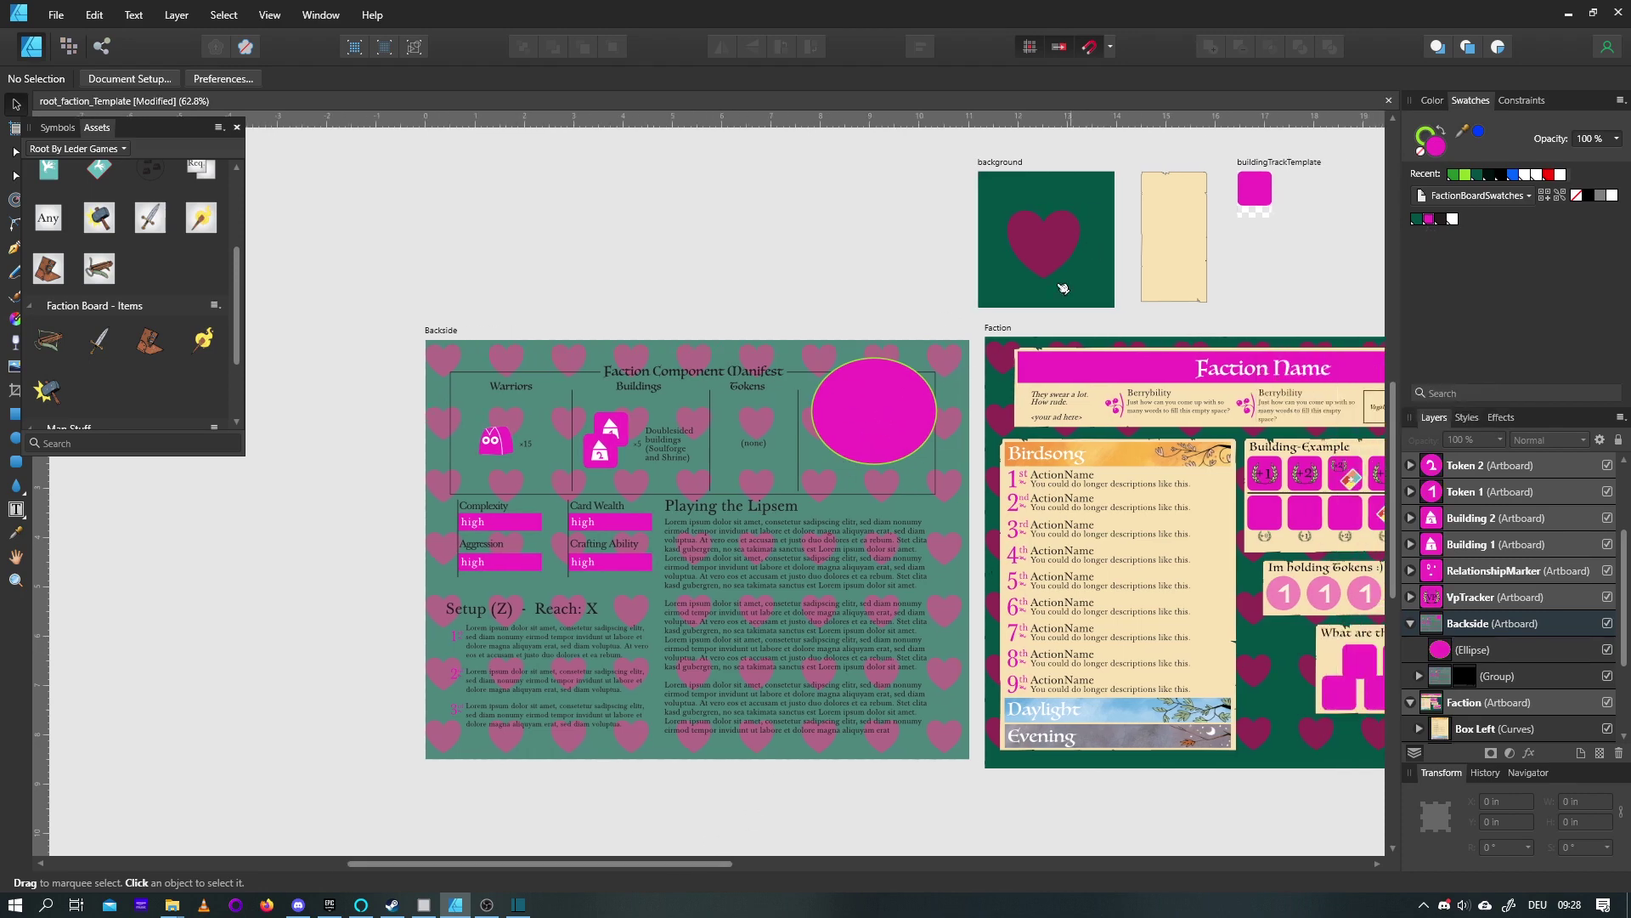
scroll(1041, 319, "up", 2)
left_click(831, 443)
scroll(849, 388, "up", 3)
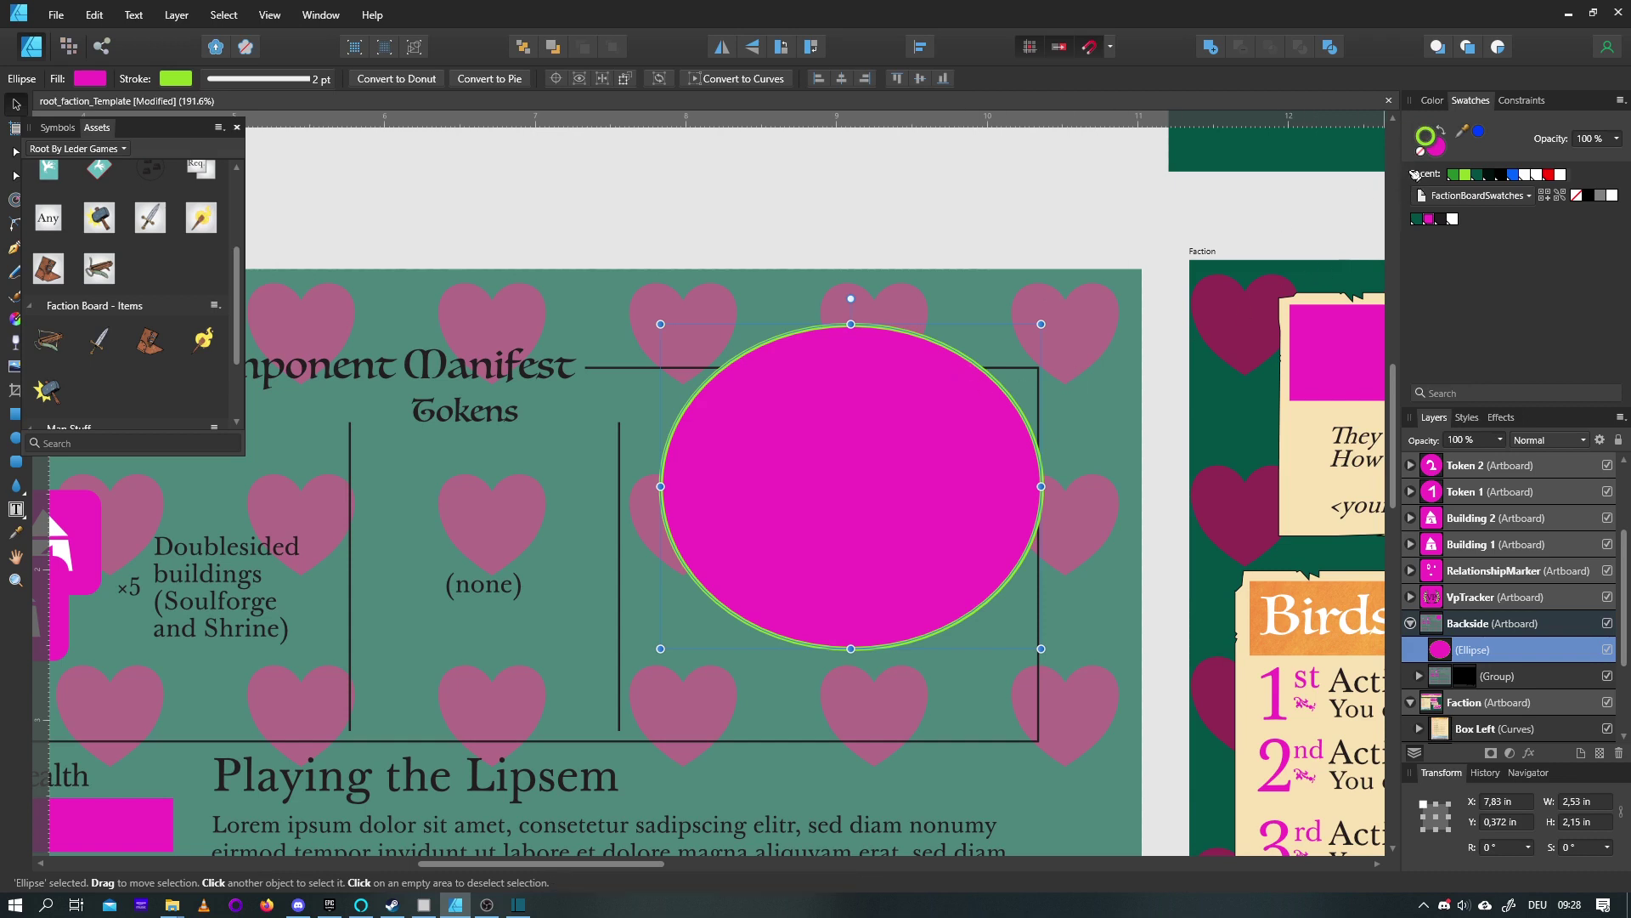
left_click(1566, 196)
Rename the new global colour to BorderColor
right_click(1466, 220)
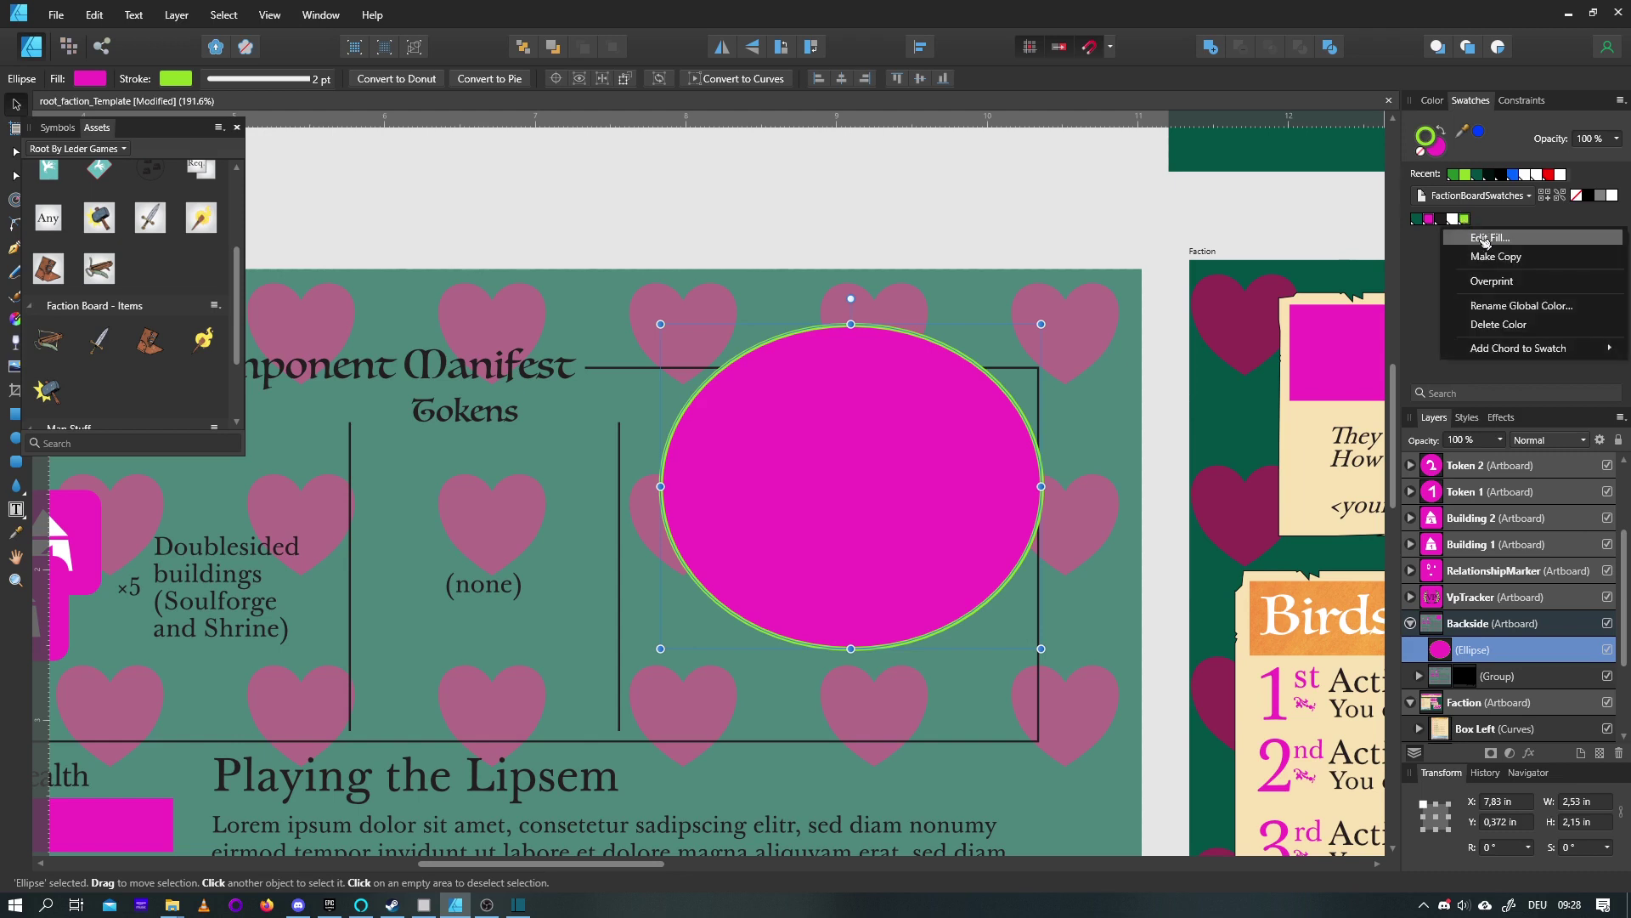
left_click(1519, 306)
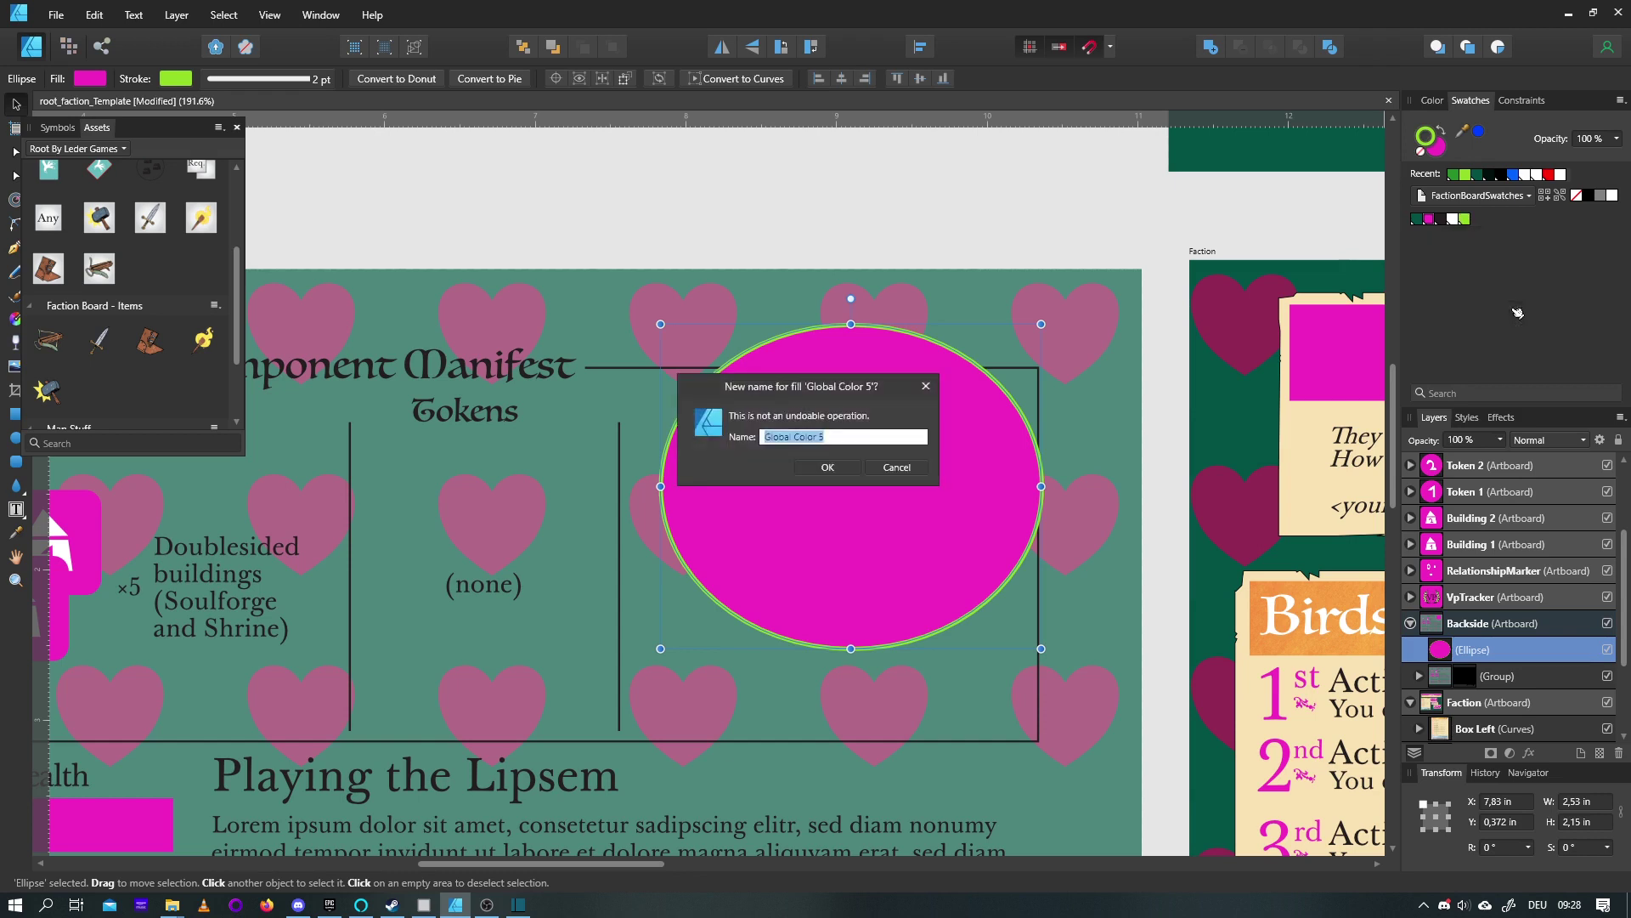
type("BorderColor")
left_click(837, 467)
scroll(1223, 297, "down", 3)
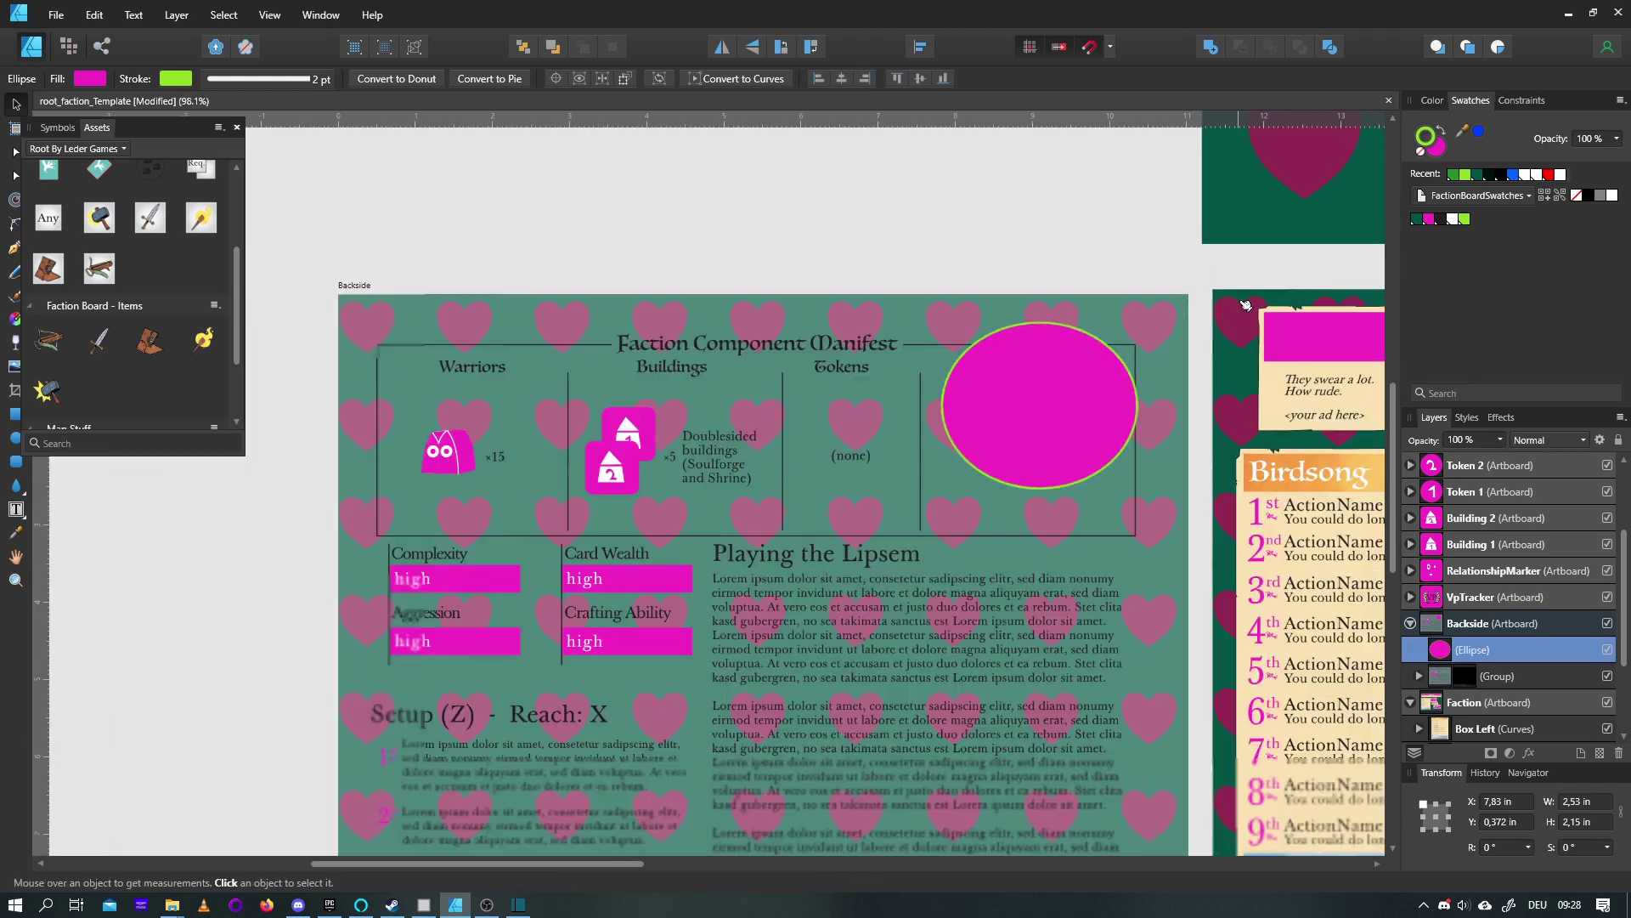
left_click(1468, 219)
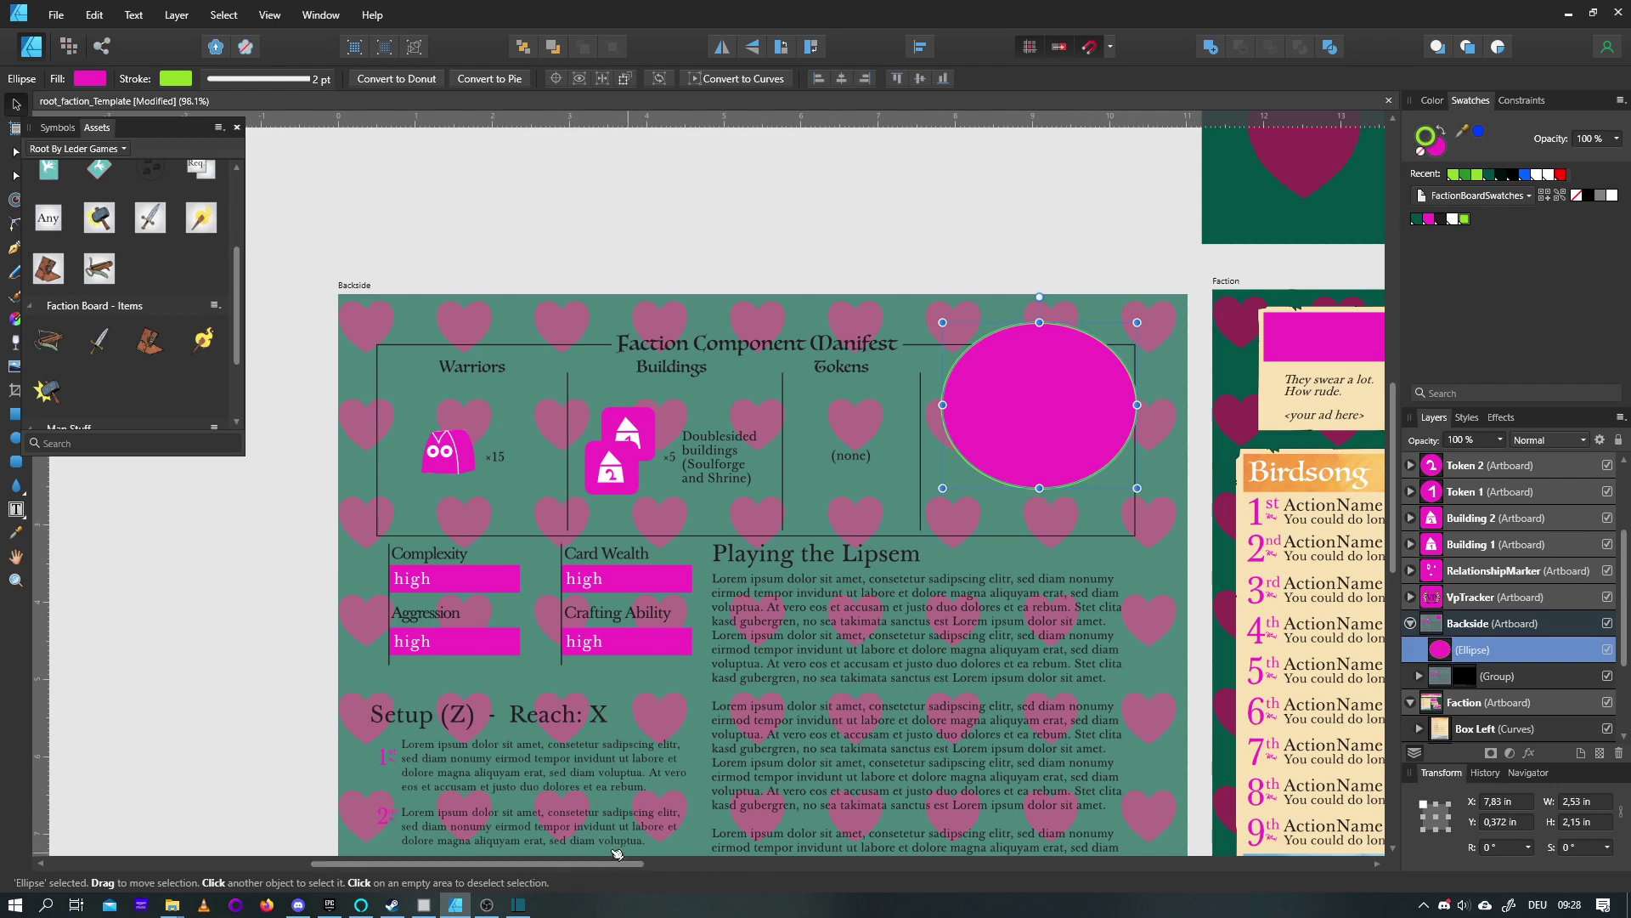
Delete the magenta test ellipse from the Backside board
left_click_drag(615, 864, 706, 863)
left_click(887, 235)
scroll(1050, 327, "down", 1)
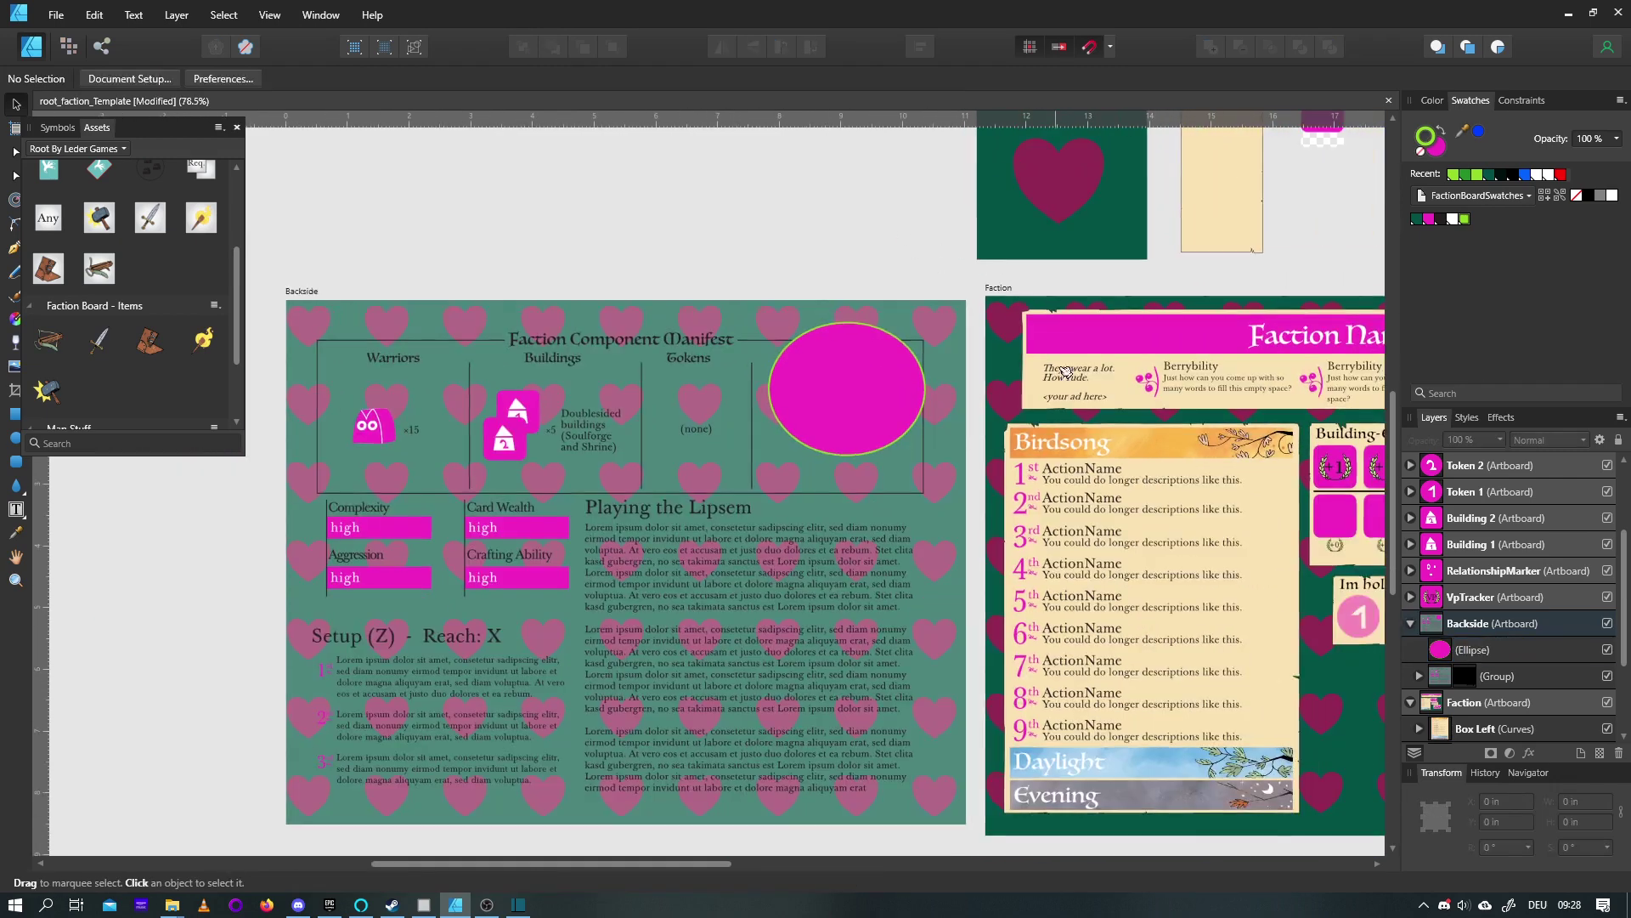
left_click_drag(701, 864, 758, 864)
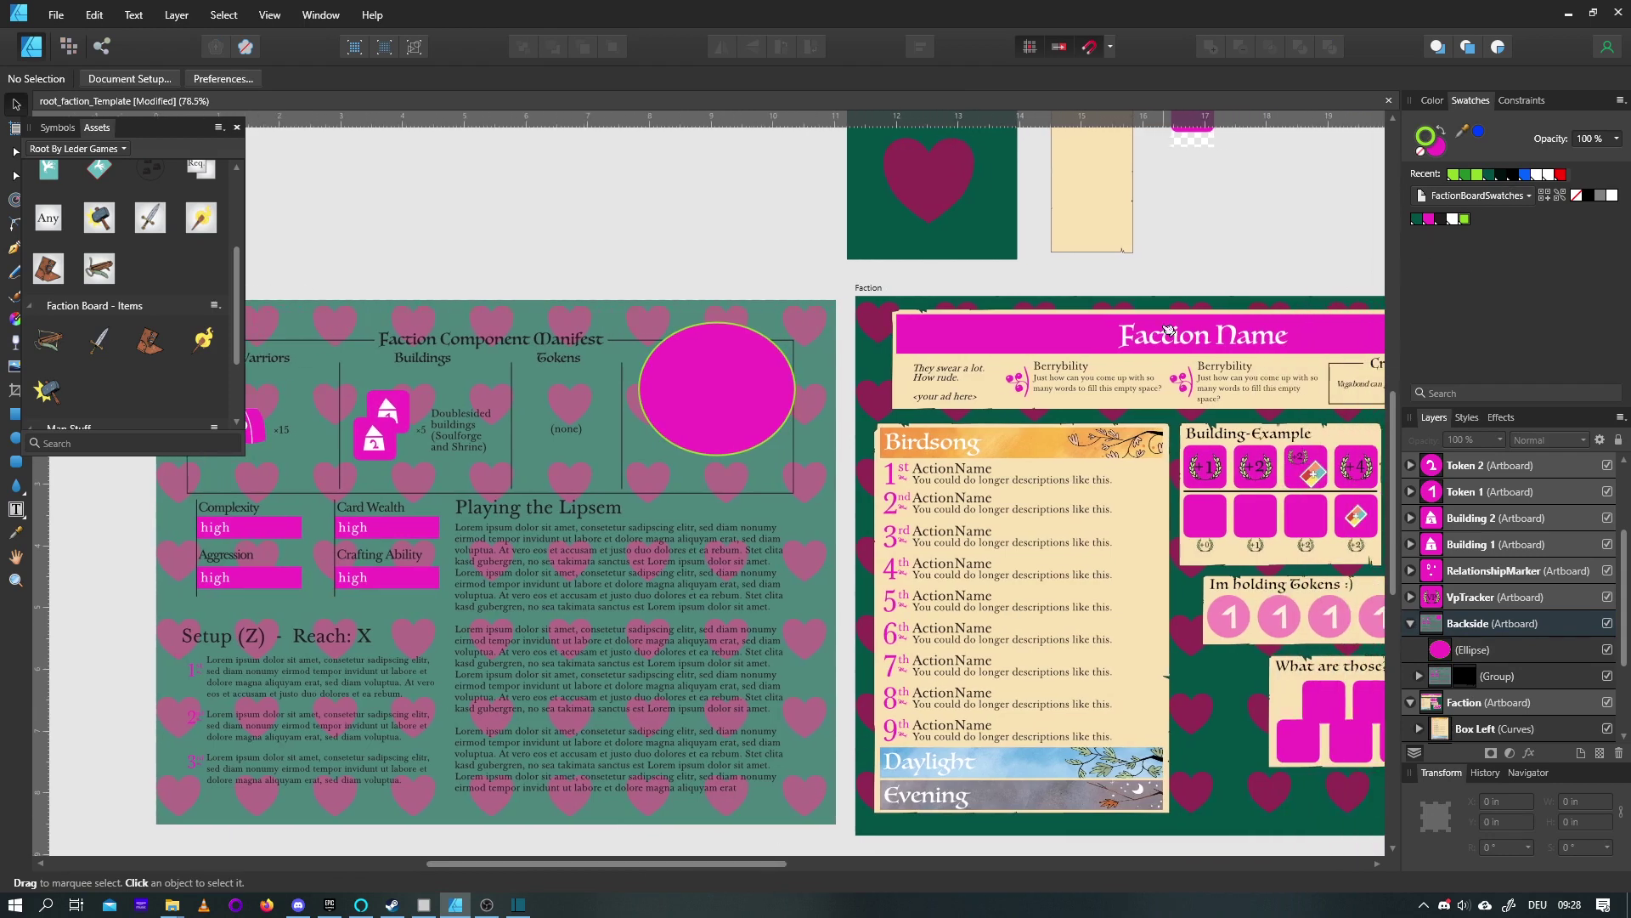
left_click(757, 390)
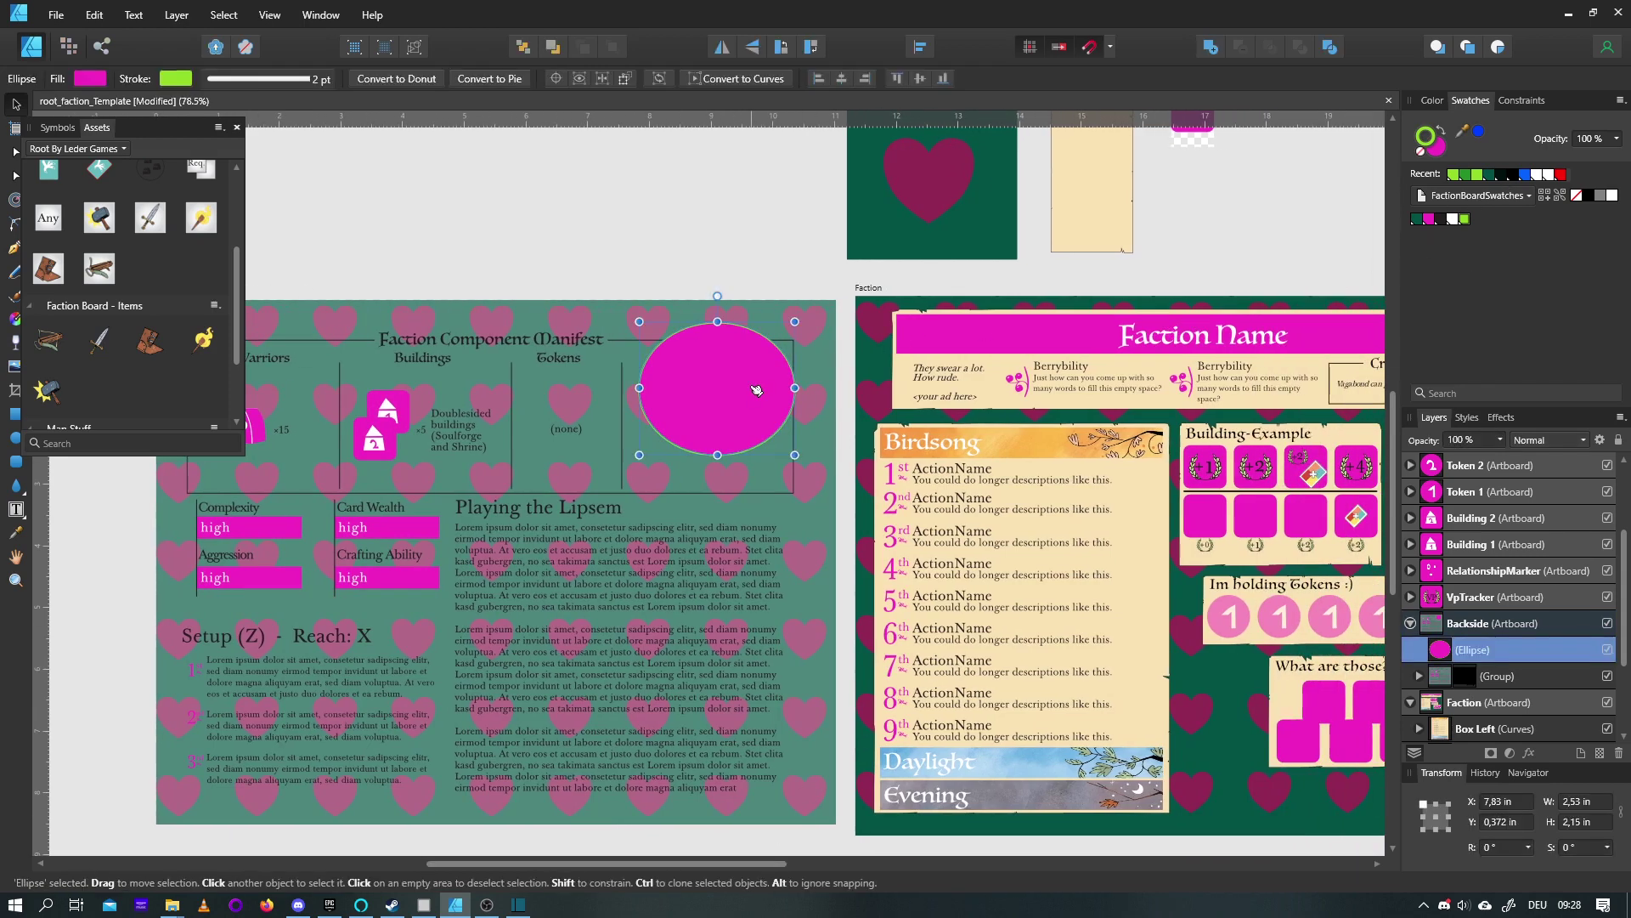
key("Delete")
scroll(756, 390, "down", 1)
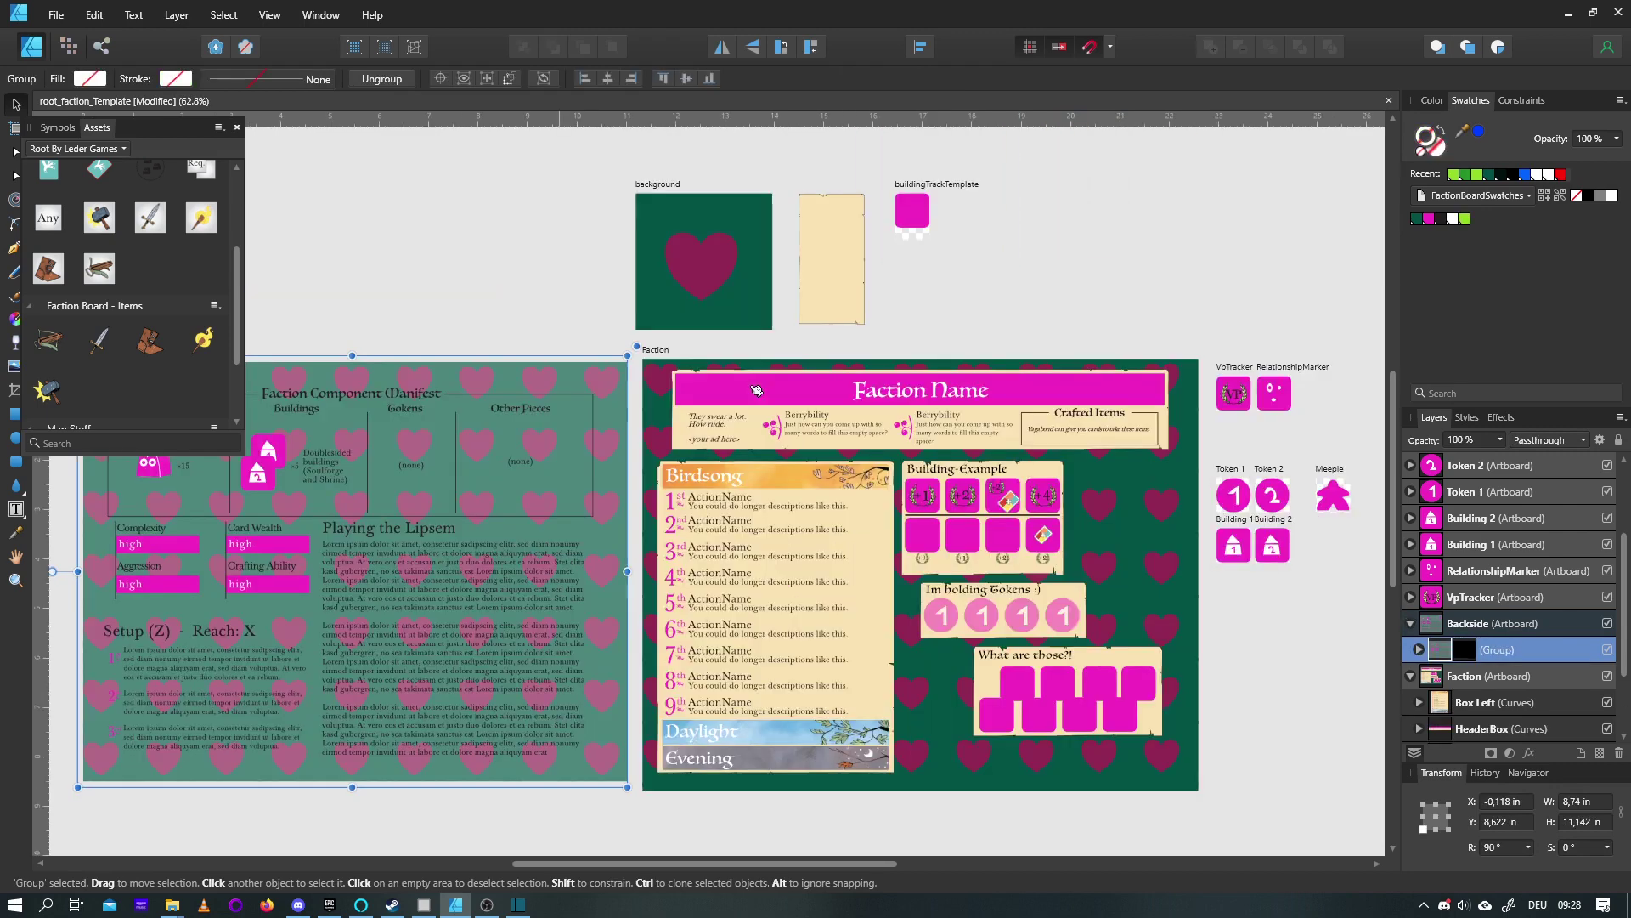
Delete the BorderColor swatch via Delete Color… and confirm with Yes
right_click(1471, 217)
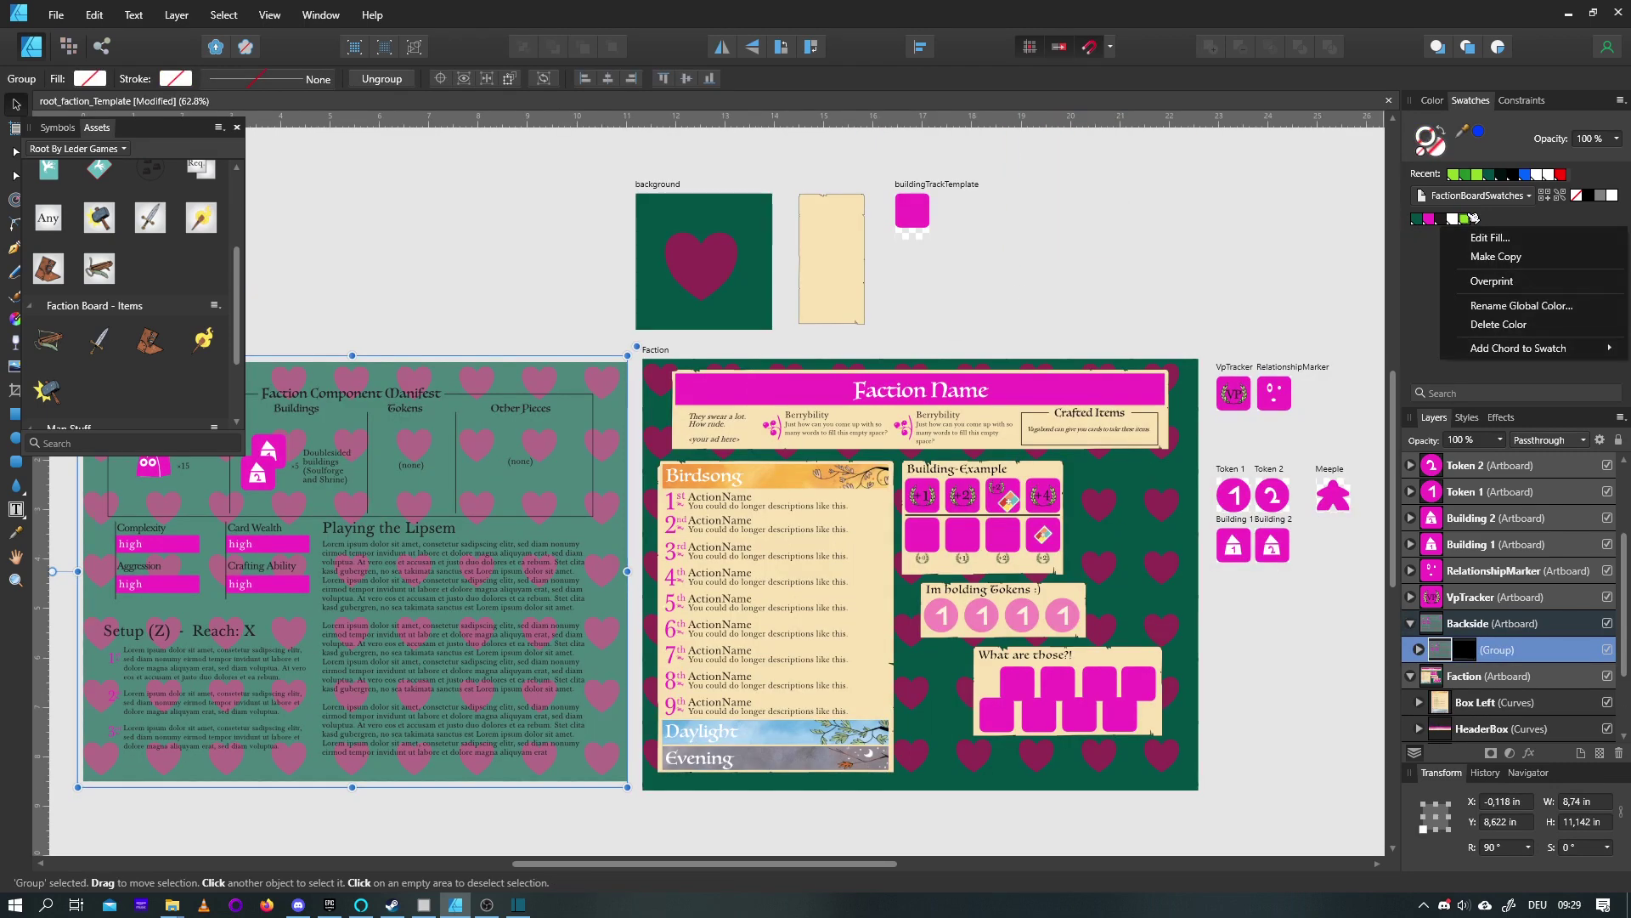
left_click(1499, 324)
left_click(777, 469)
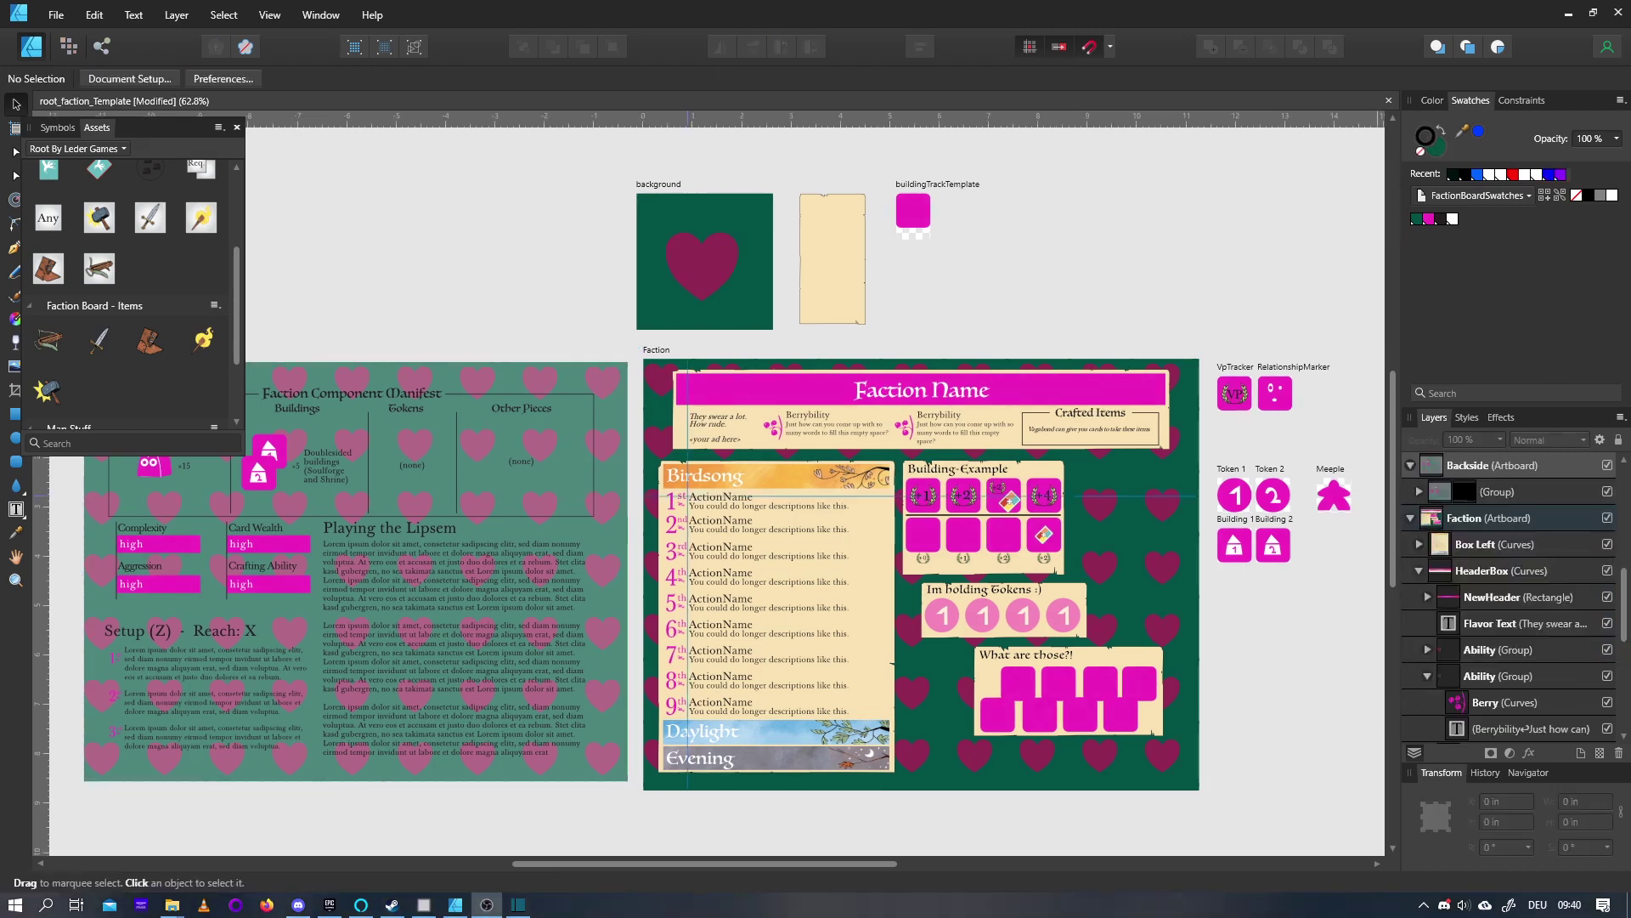
Select the BgContainer symbol and toggle its Heart layer off and back on
left_click(58, 128)
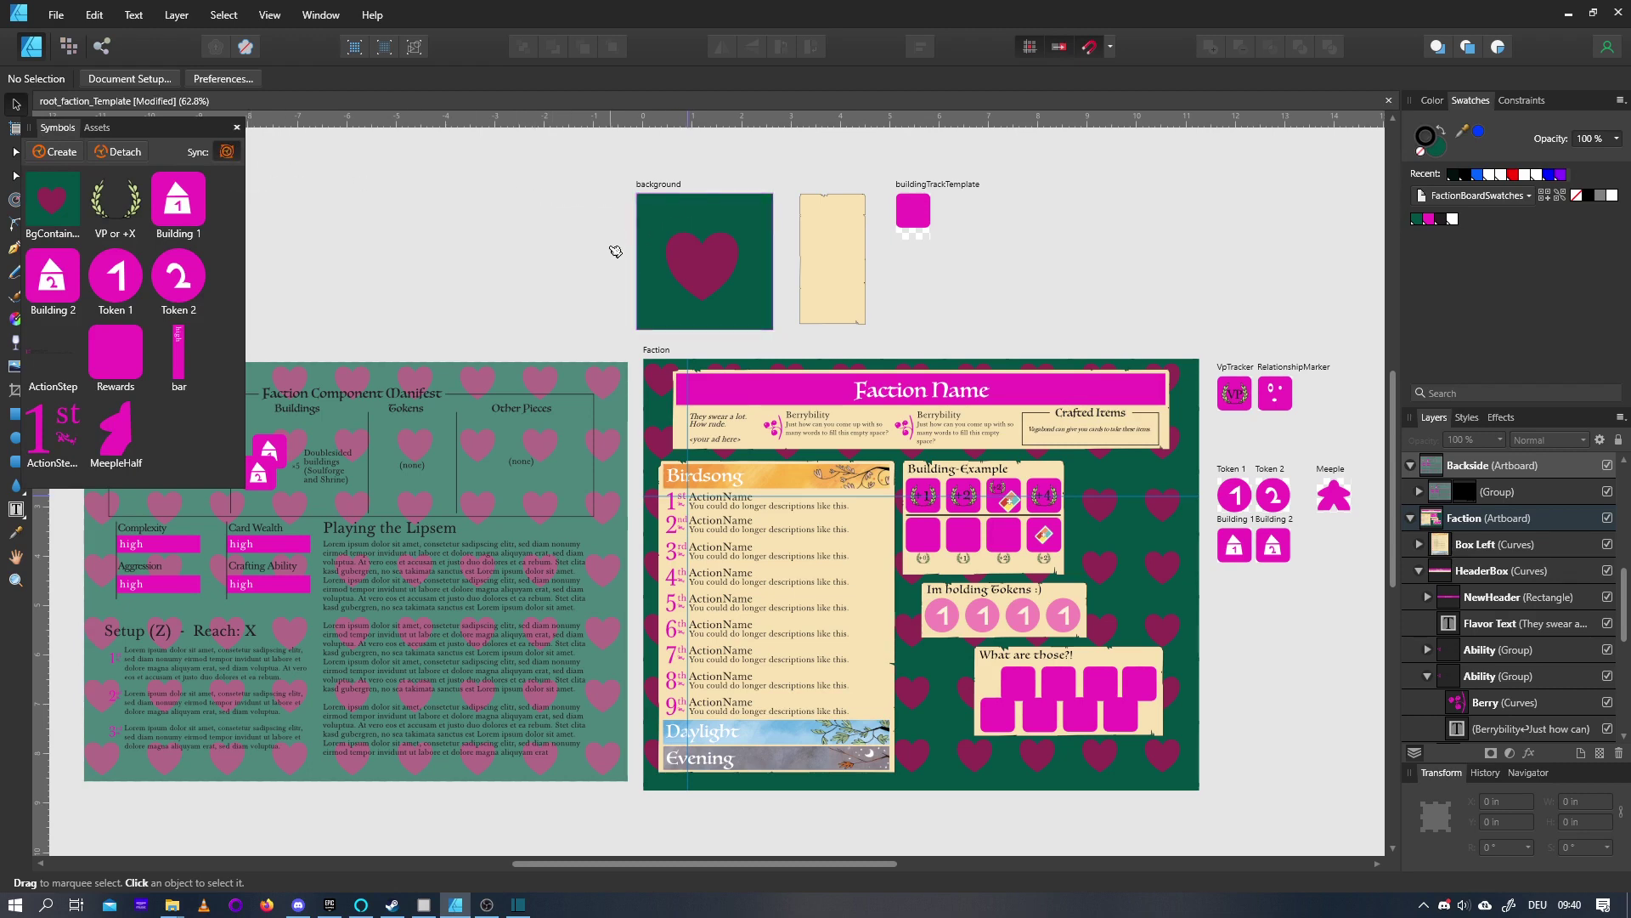
left_click(675, 246)
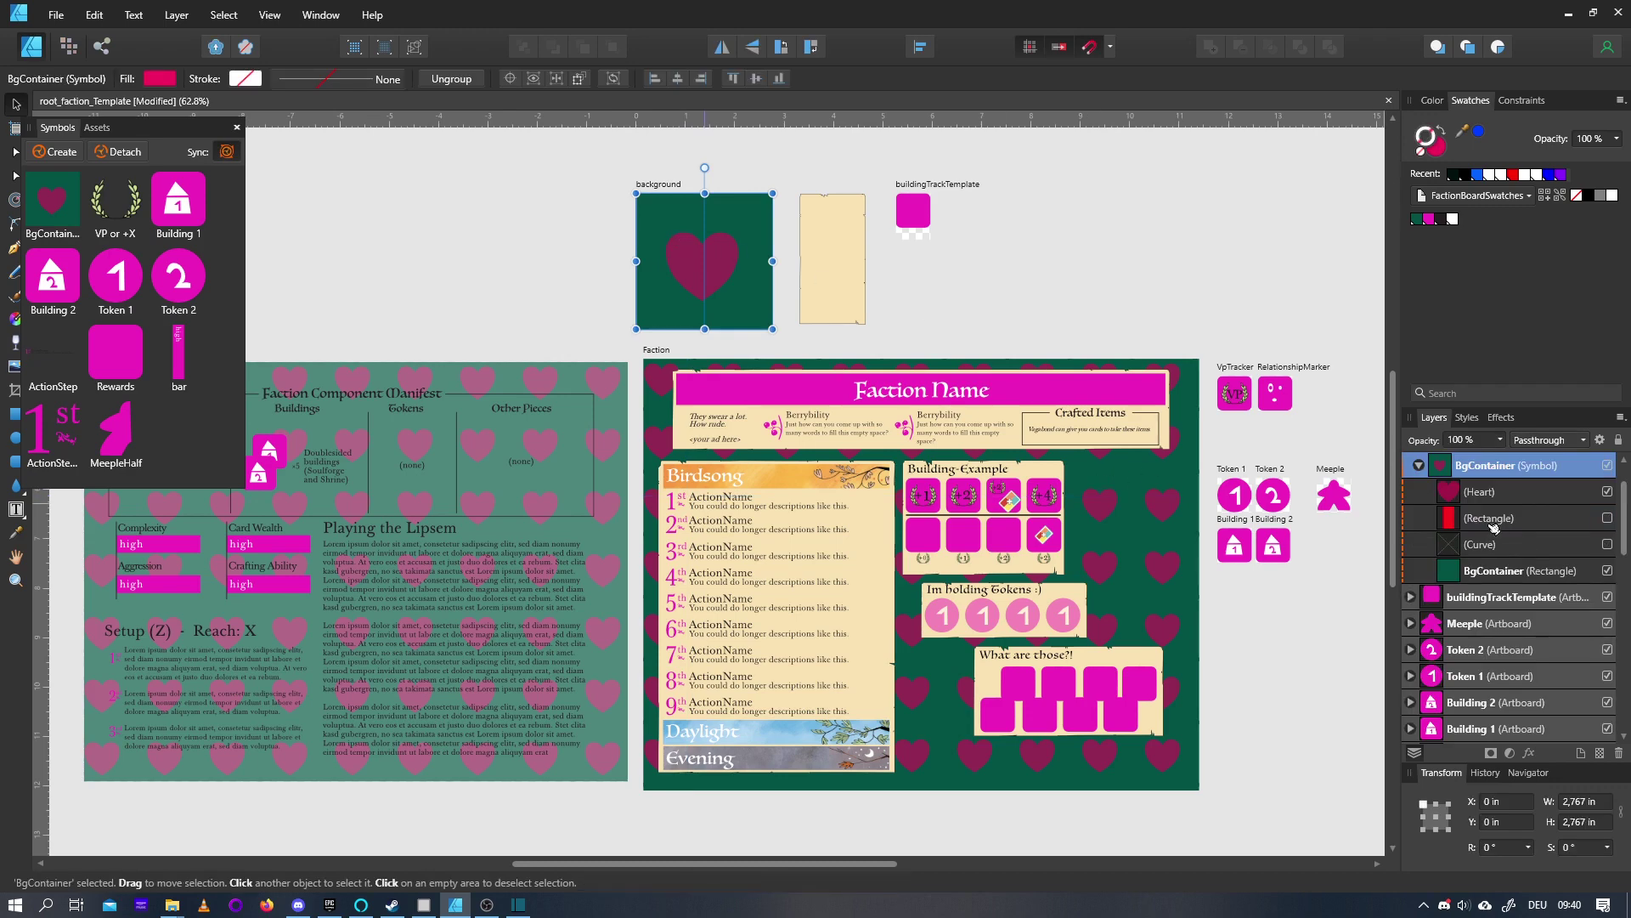
scroll(1496, 553, "up", 1)
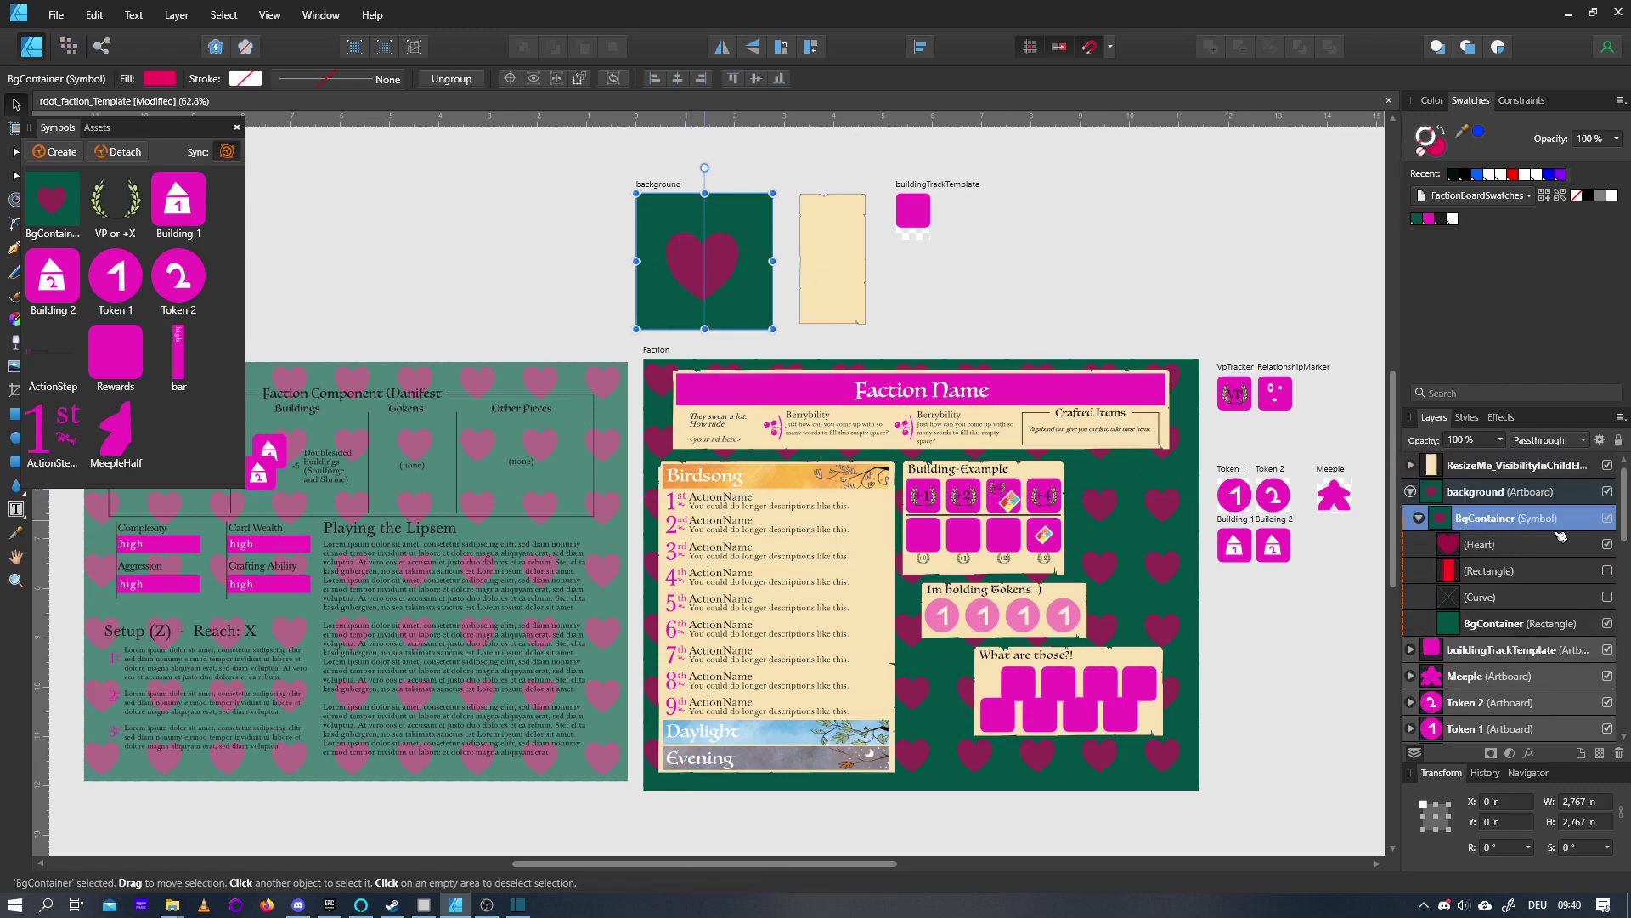
left_click(1609, 544)
left_click(1608, 545)
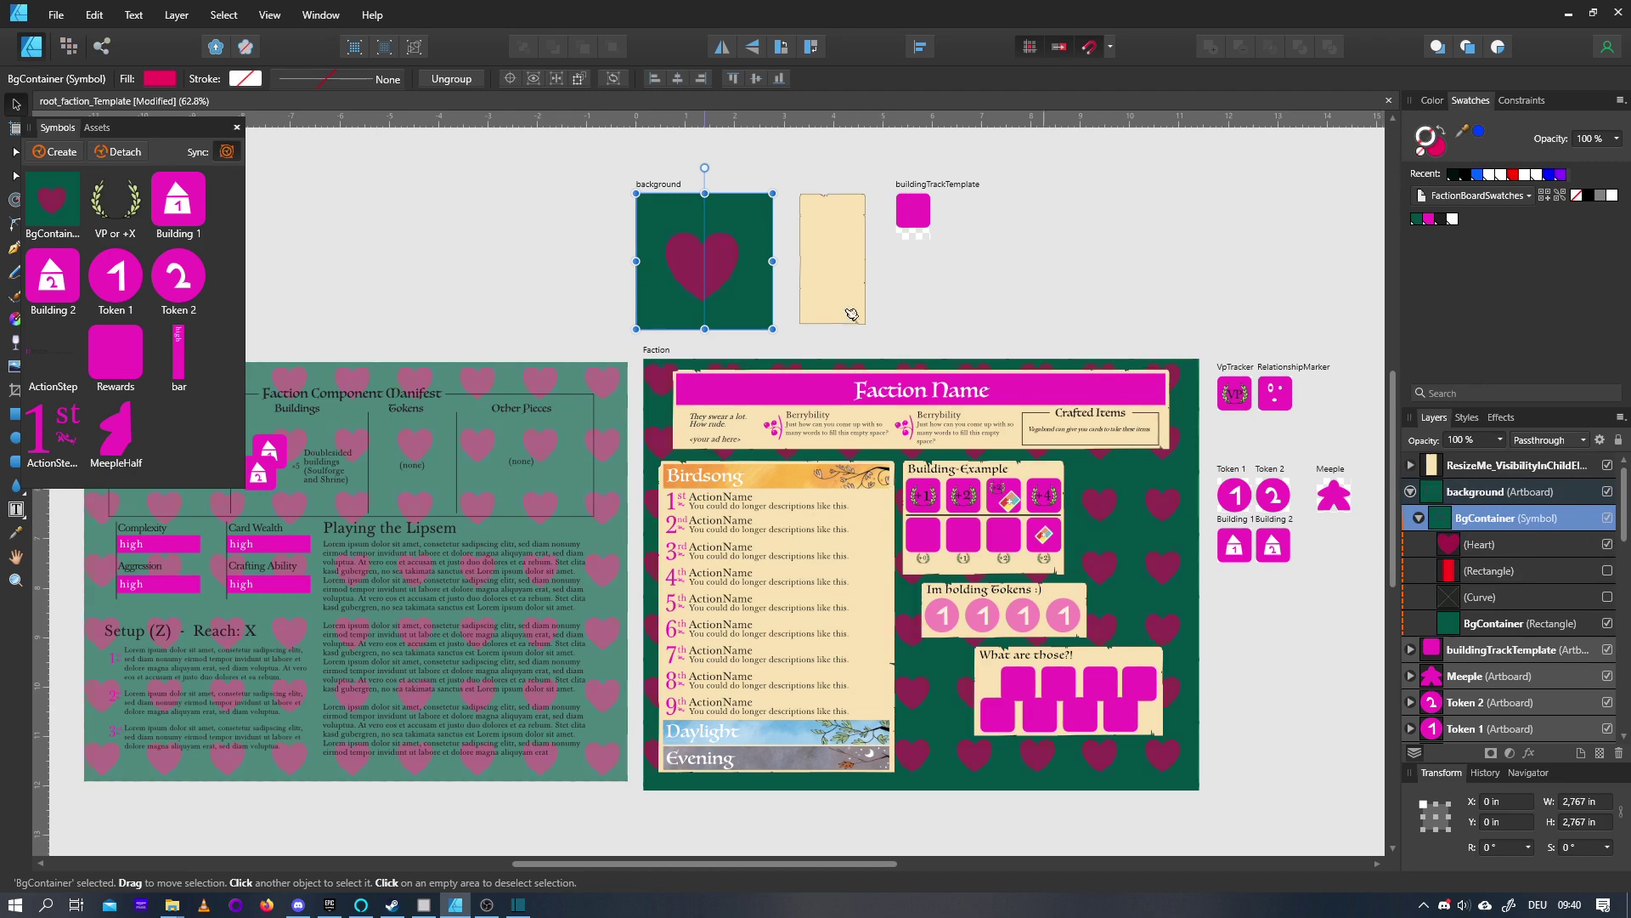
Select the heart inside the BgContainer symbol and nudge it slightly
double_click(723, 261)
mouse_move(723, 262)
left_mouse_down()
mouse_move(738, 250)
mouse_move(721, 258)
left_mouse_up()
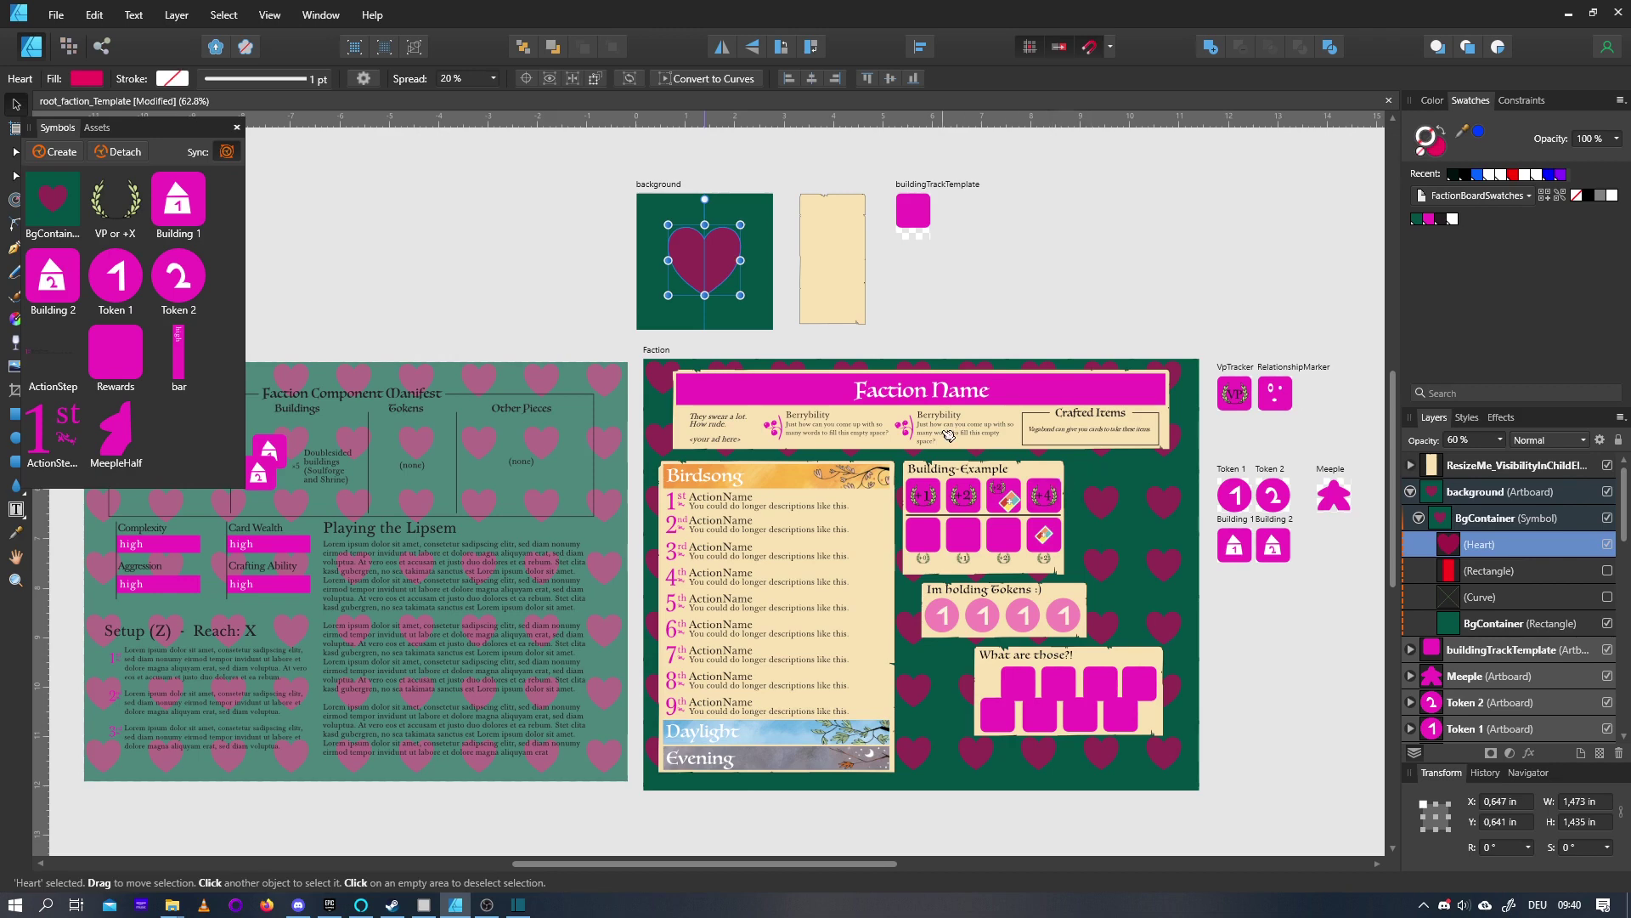
scroll(975, 484, "down", 2)
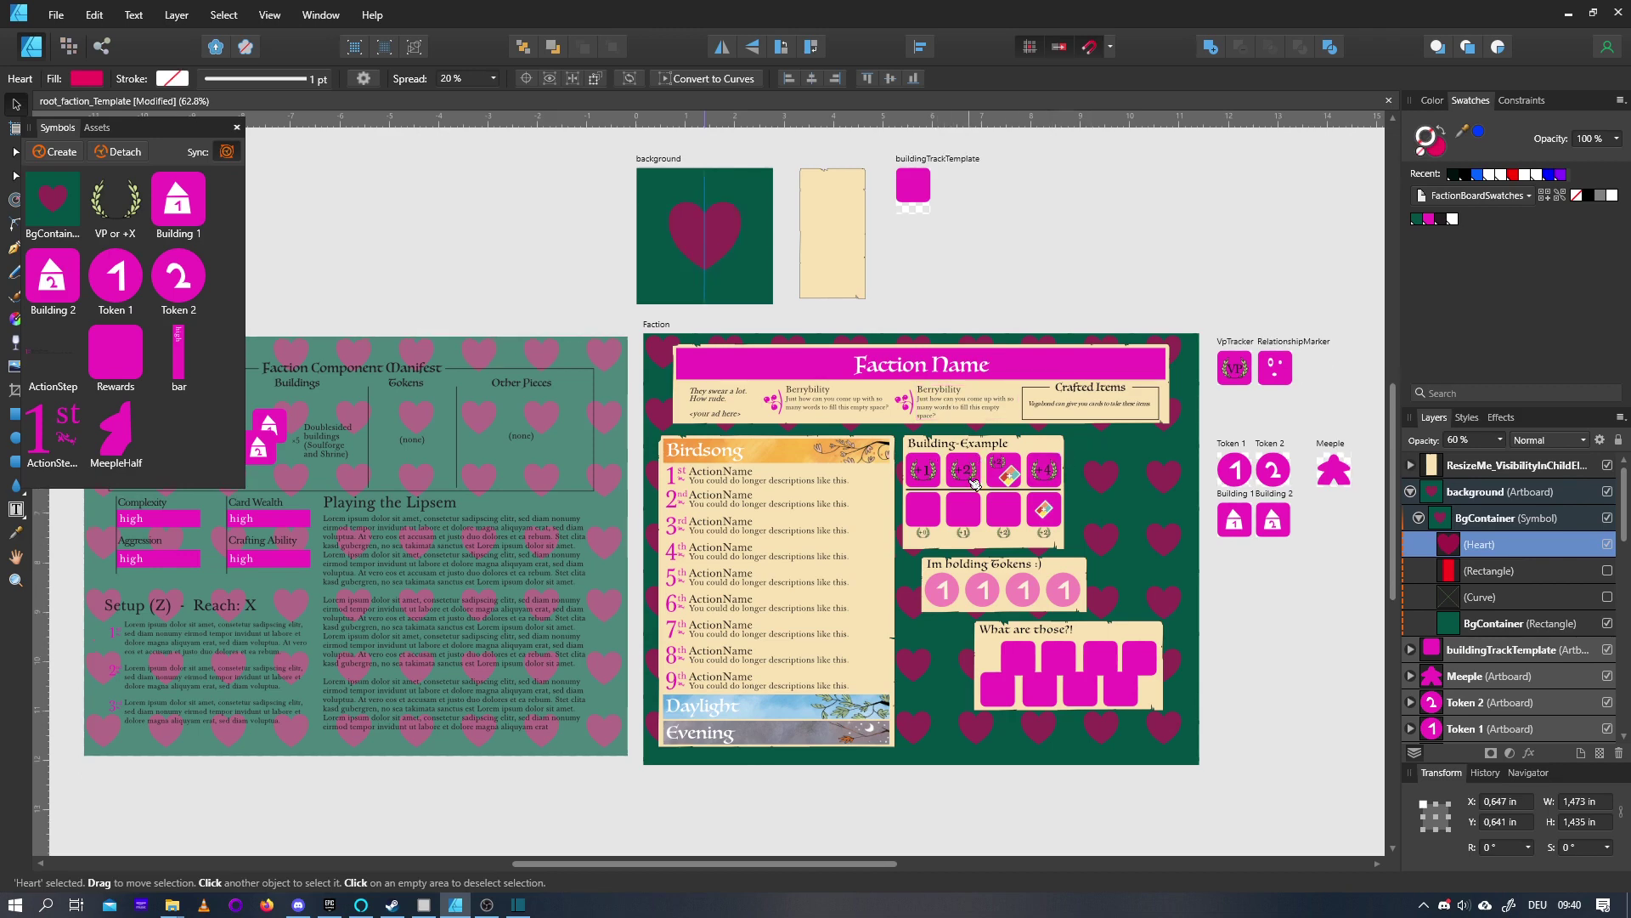
scroll(577, 411, "up", 1)
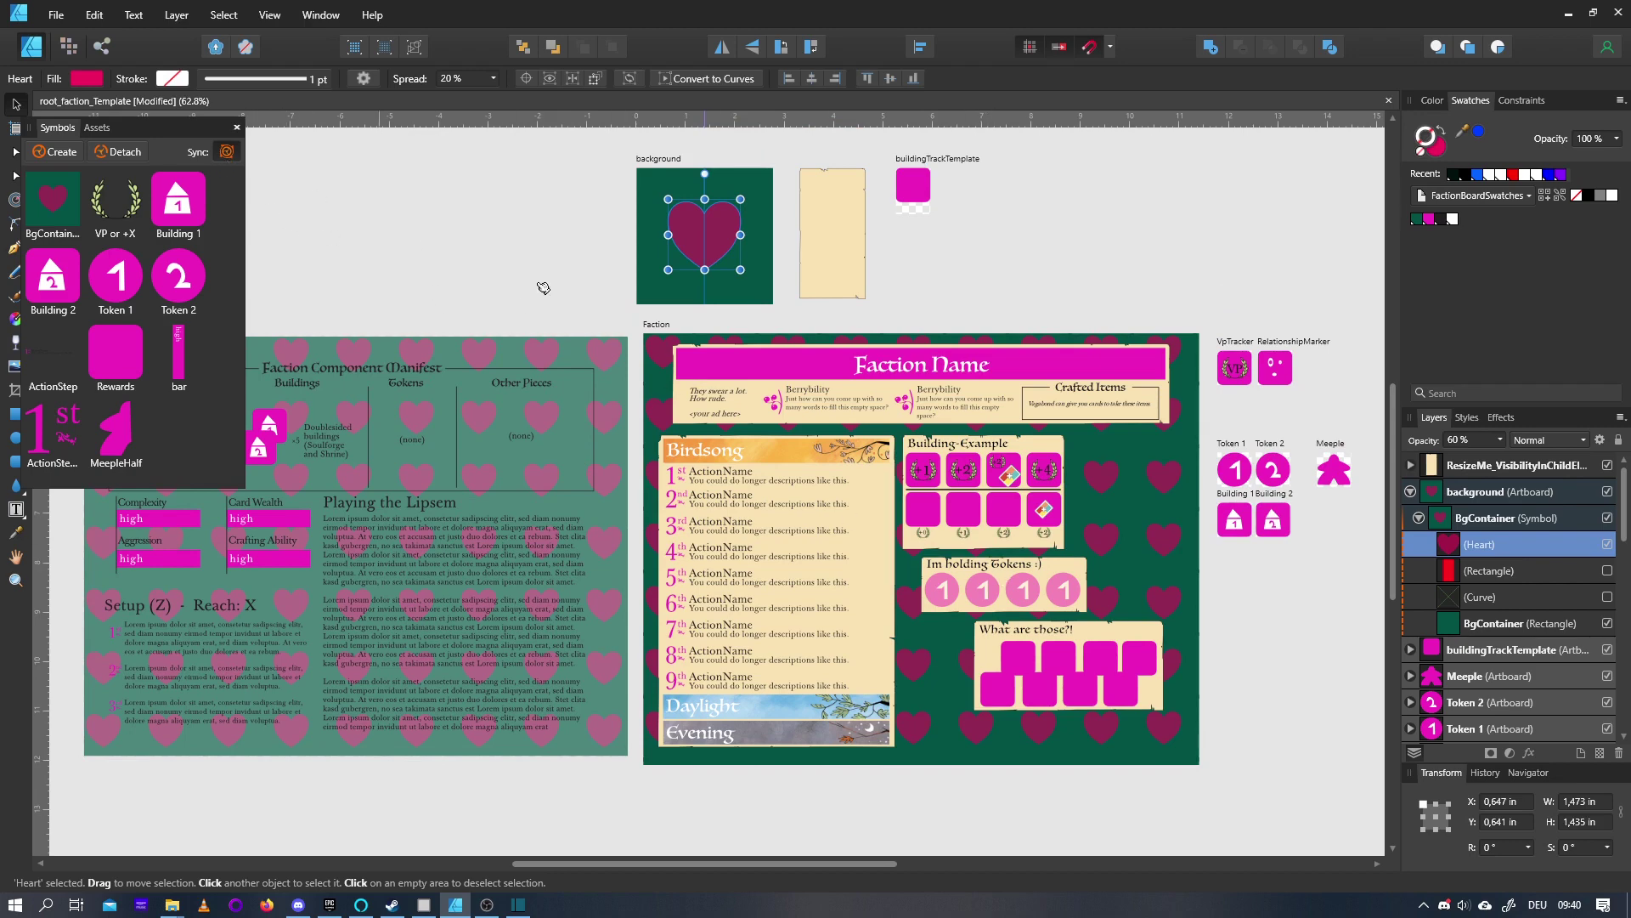
scroll(772, 487, "down", 1)
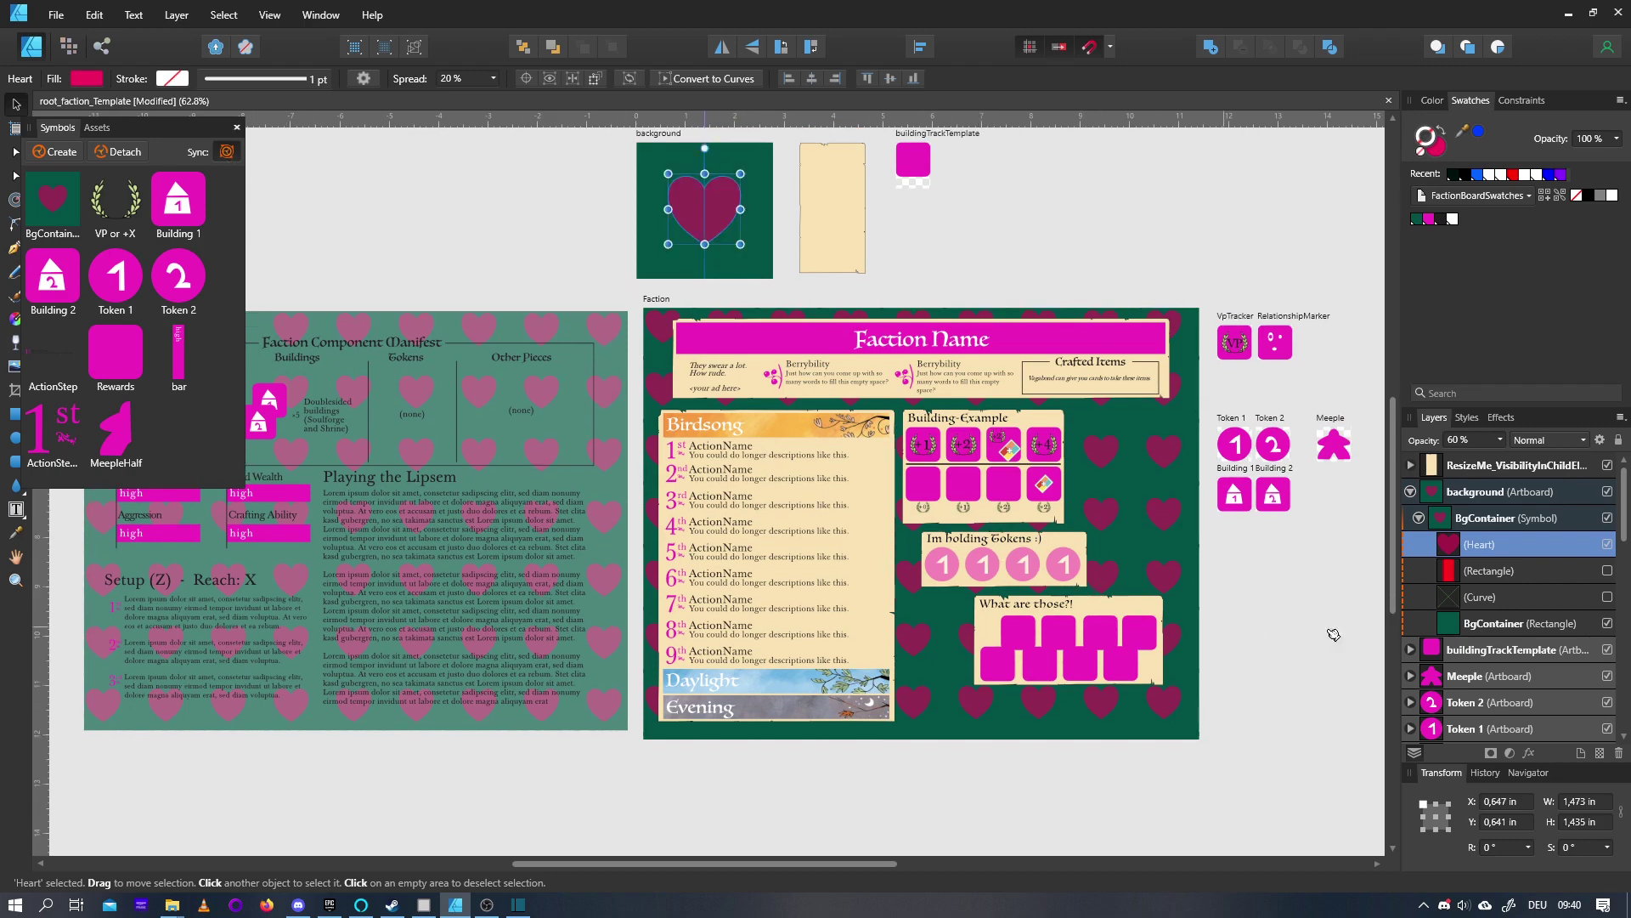
Collapse the background artboard's layers and select the lower row of Building-Example reward slots
left_click(1408, 492)
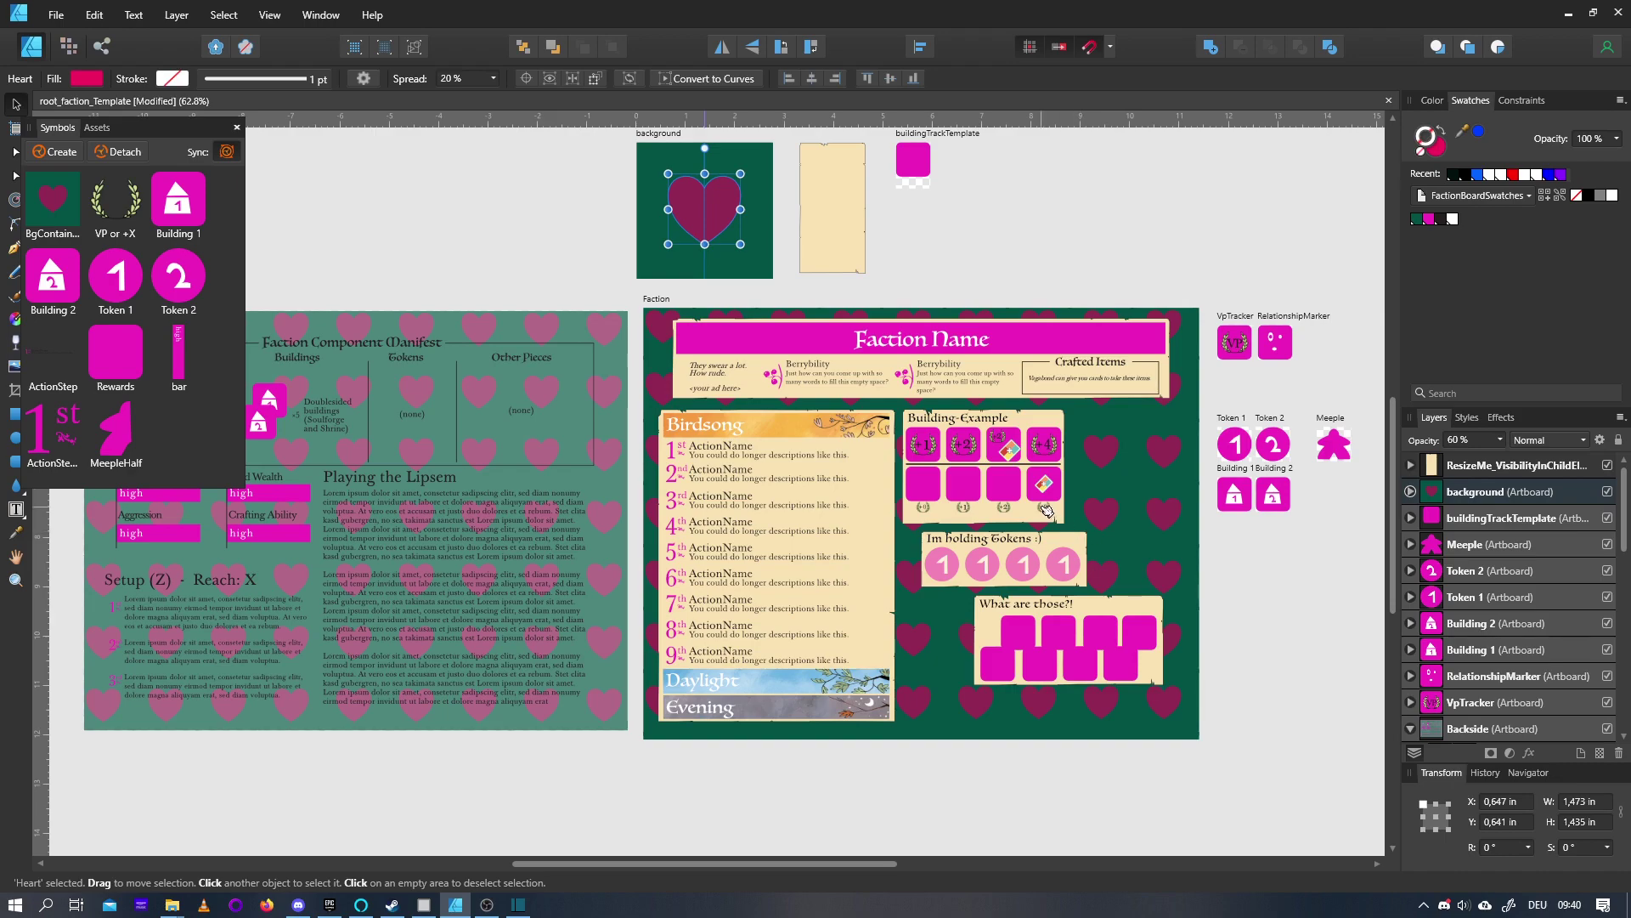
scroll(1049, 542, "up", 5)
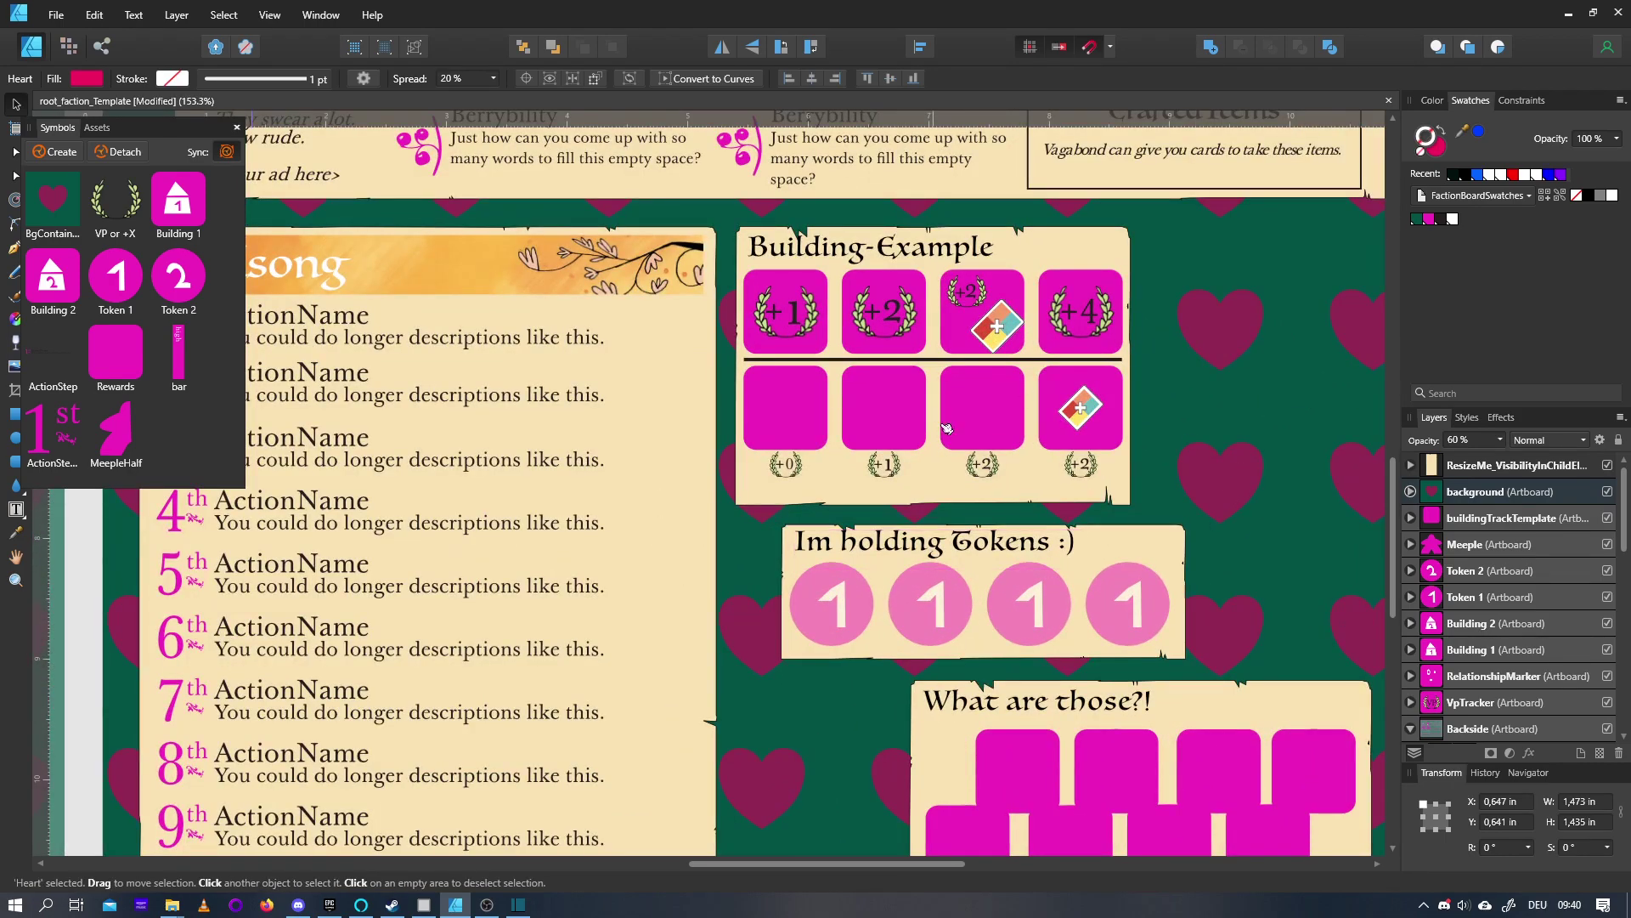
left_click(1073, 453)
scroll(1072, 453, "down", 1)
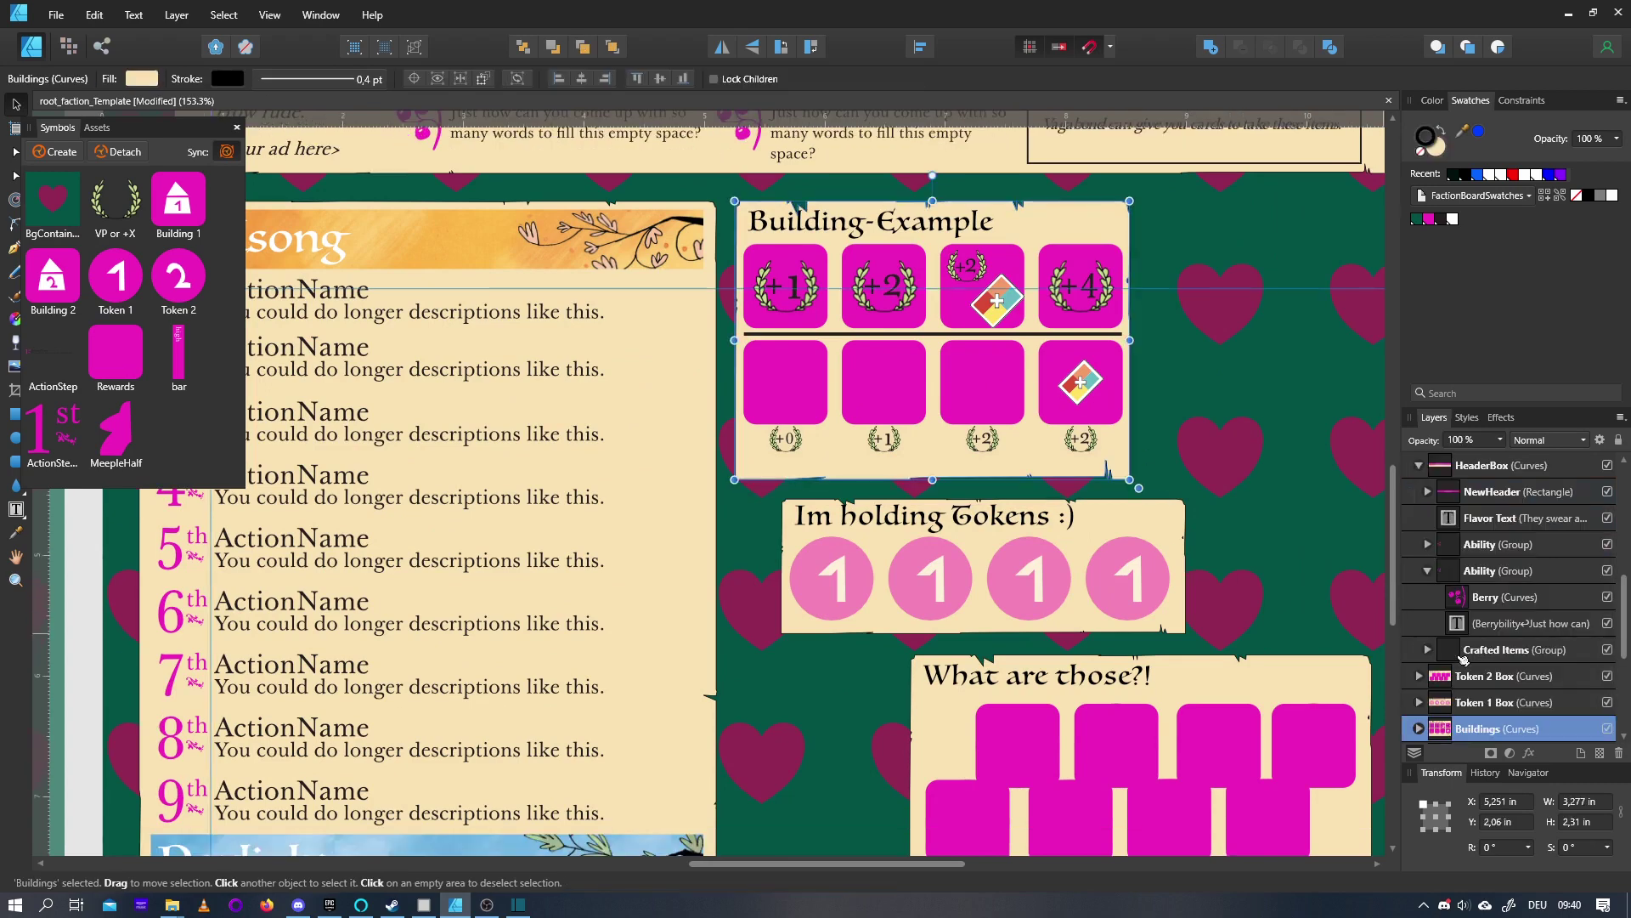
scroll(1529, 684, "down", 1)
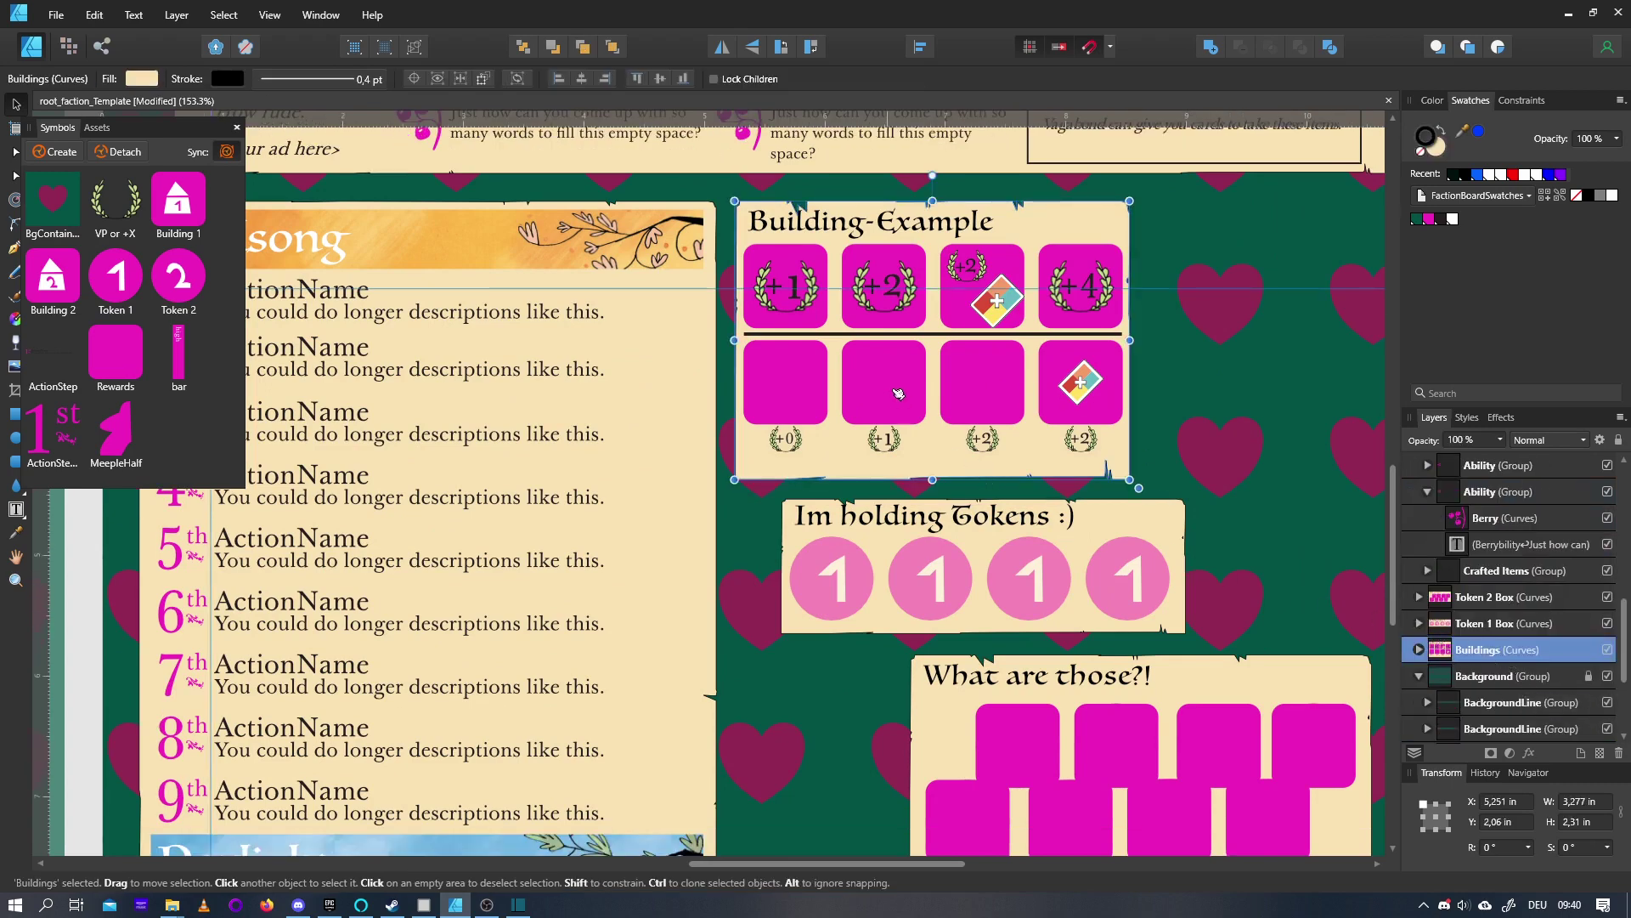
double_click(974, 387)
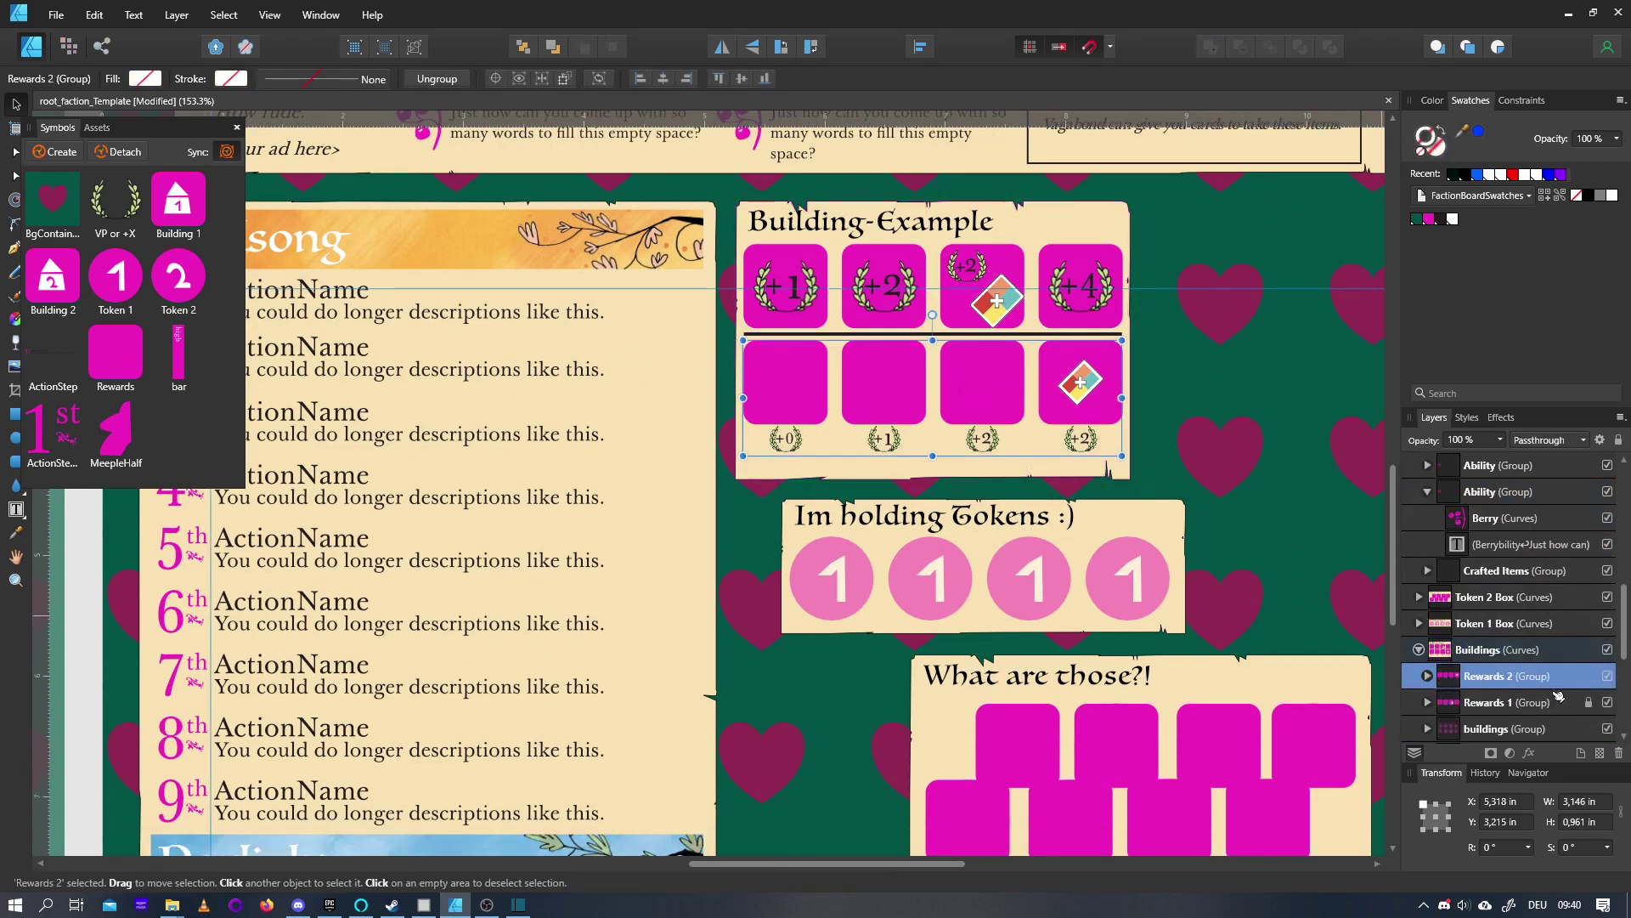
Toggle the Rewards symbol's placeholder fill off and on, leaving it visible in every slot
left_click(1427, 677)
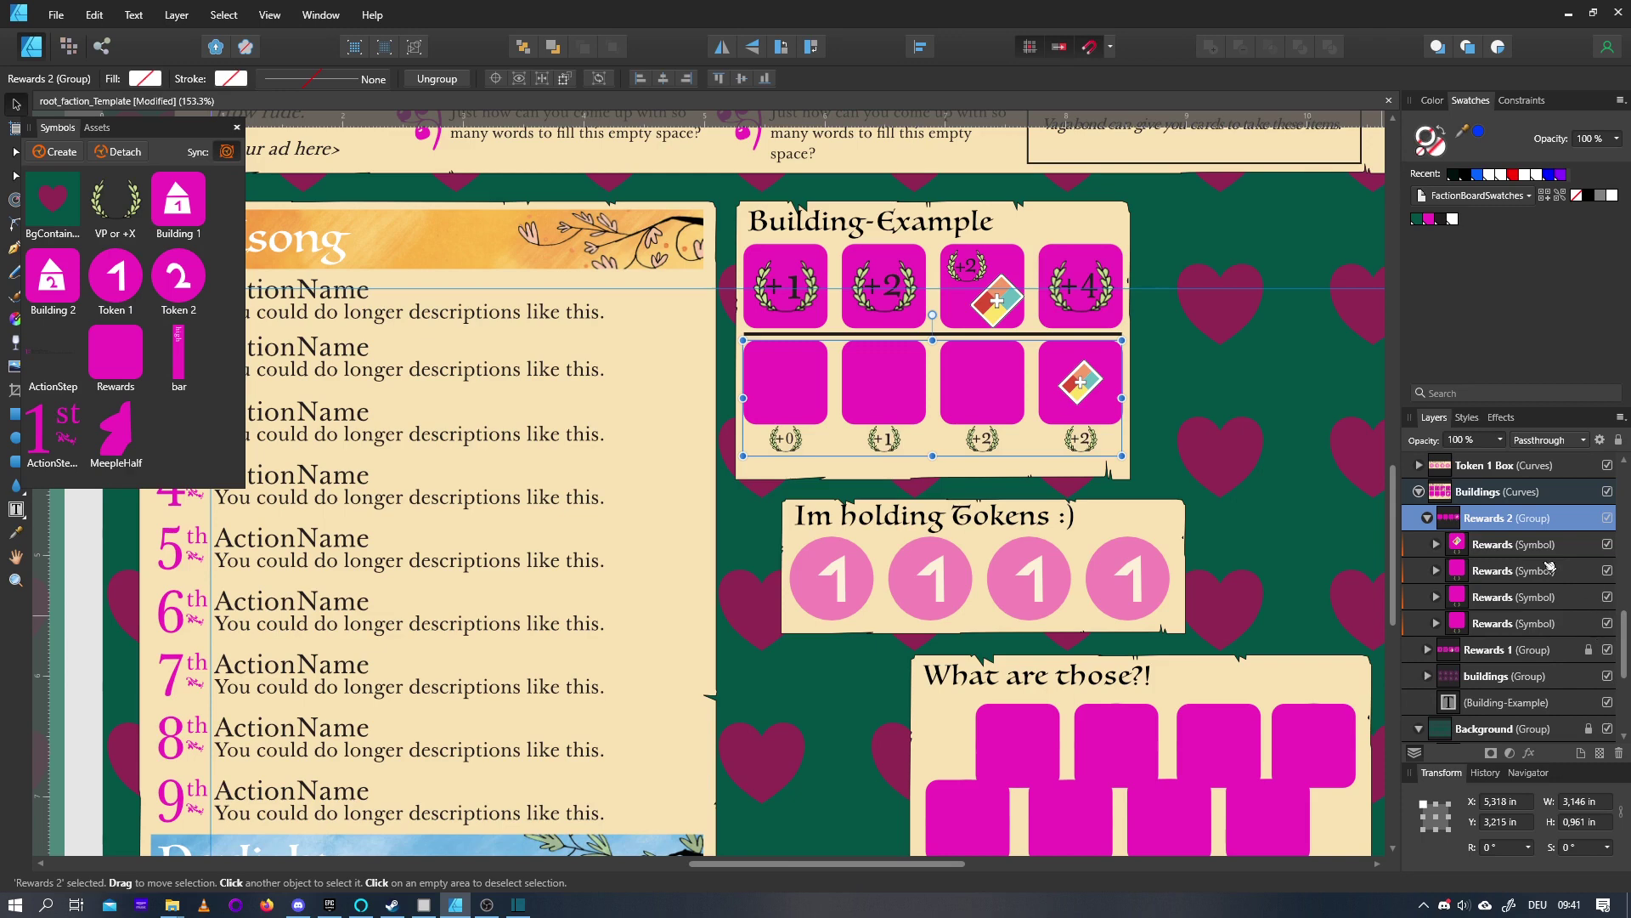
left_click(1438, 544)
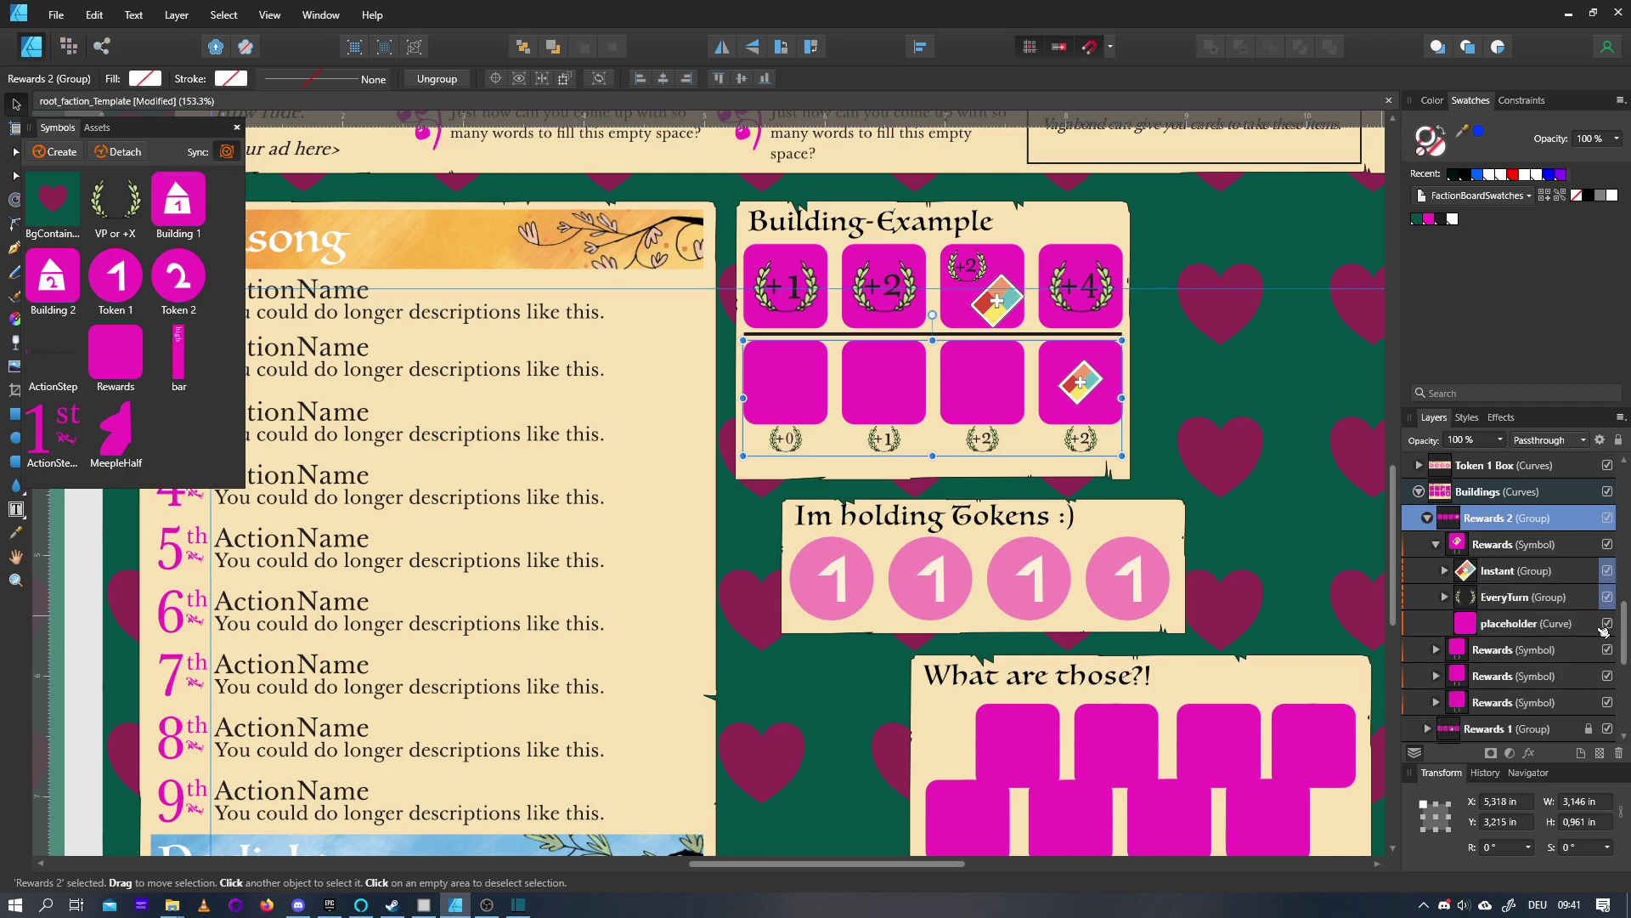
left_click(1608, 623)
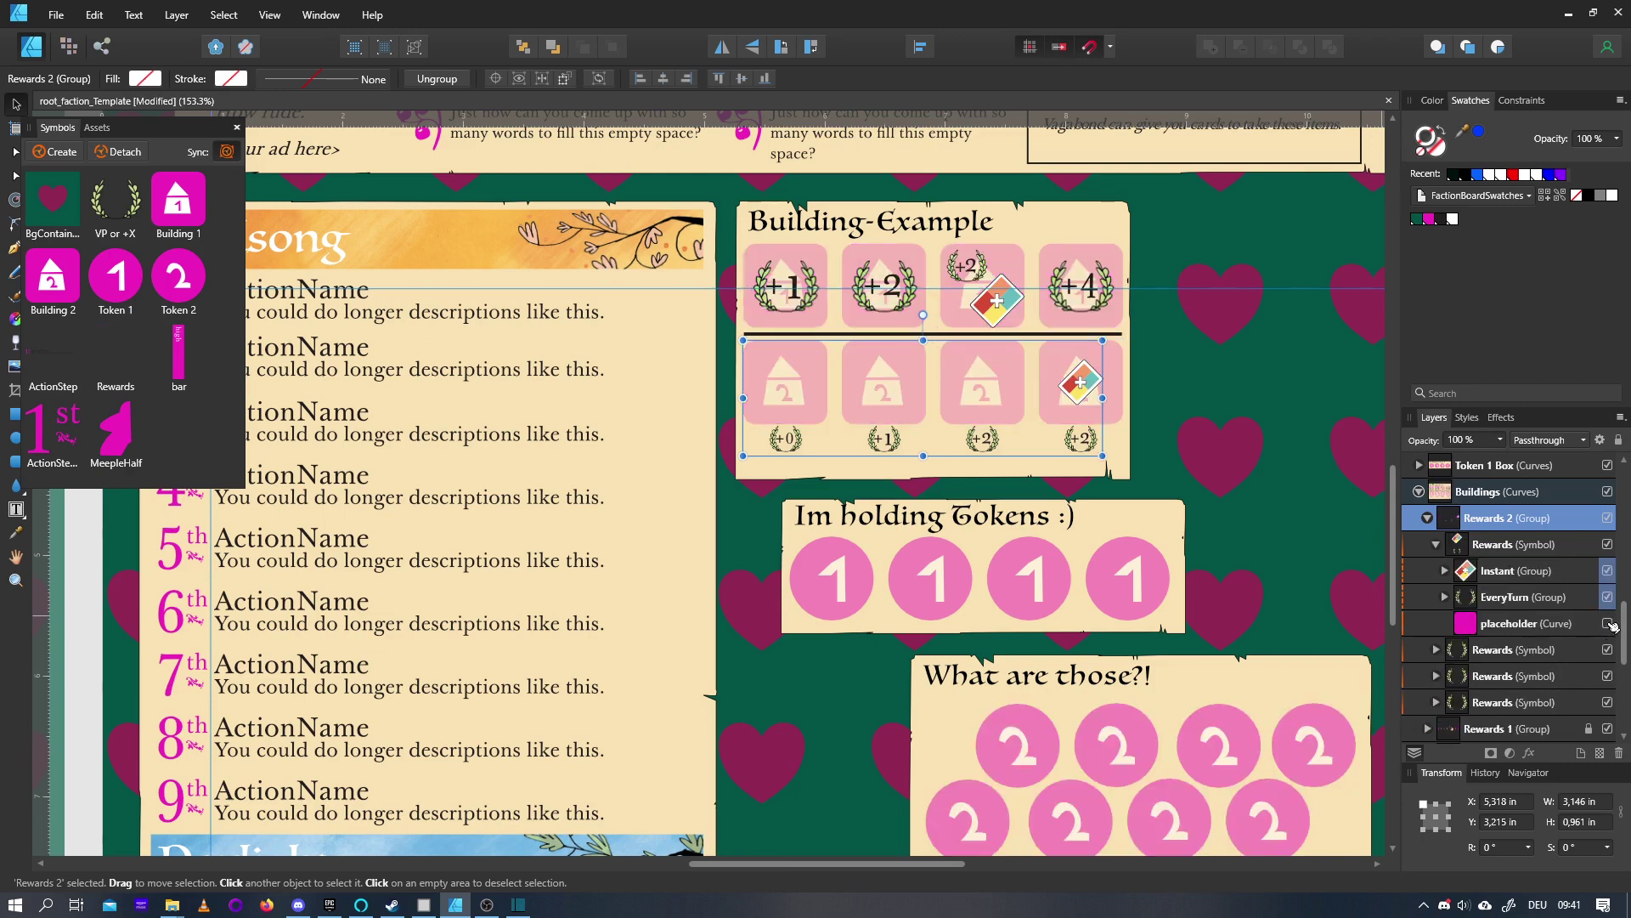
left_click(1608, 624)
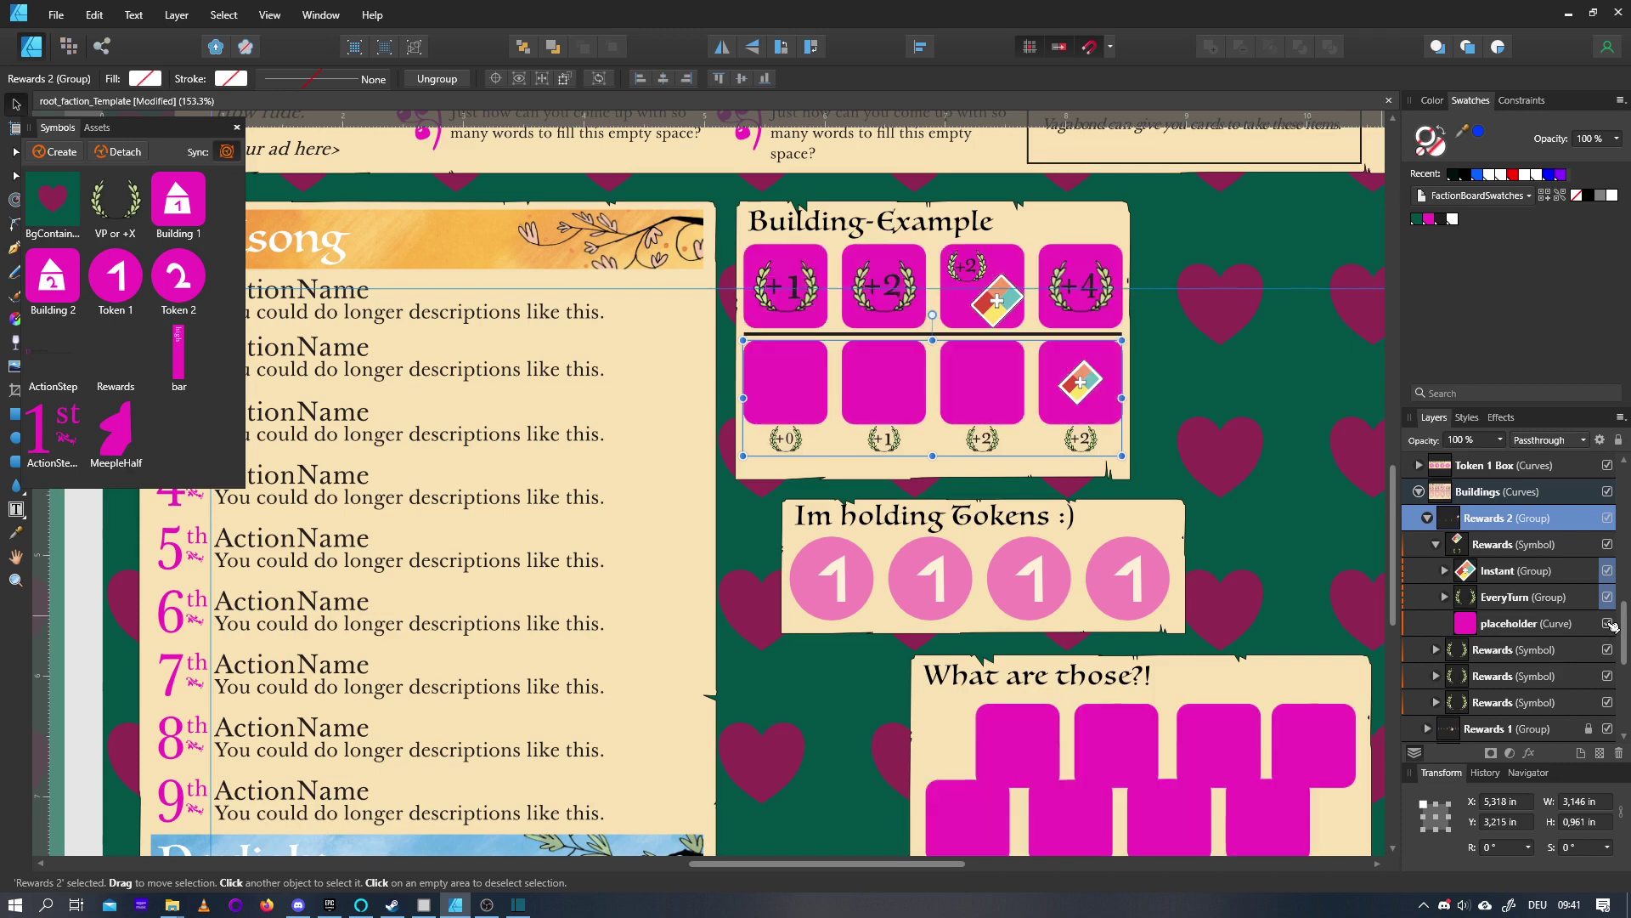
left_click(1609, 624)
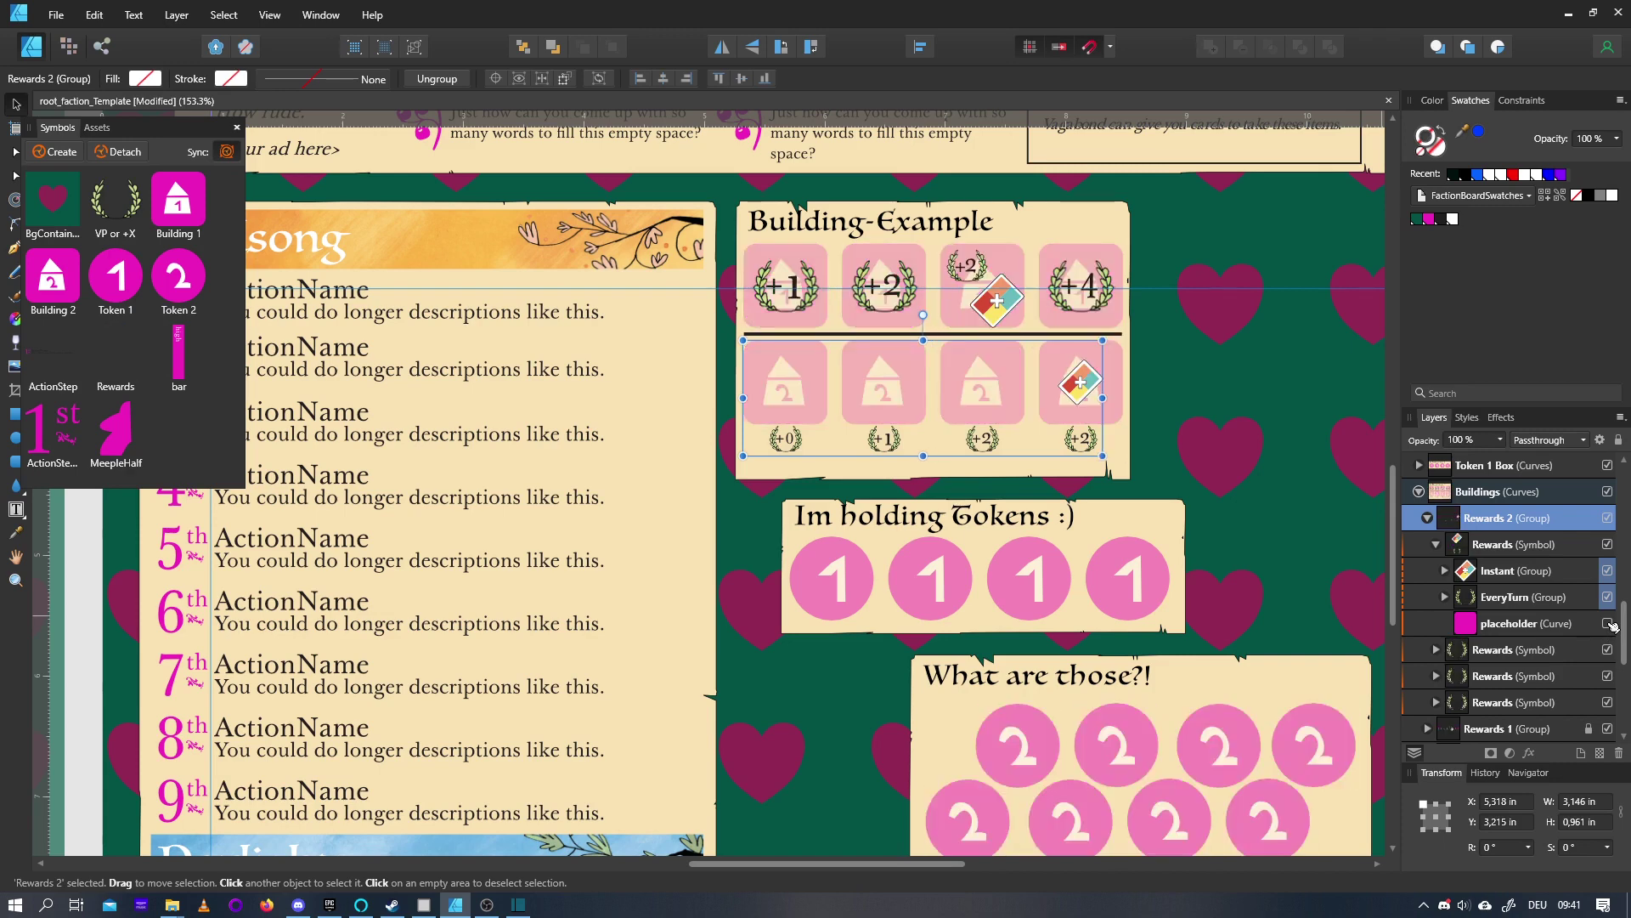
left_click(1609, 624)
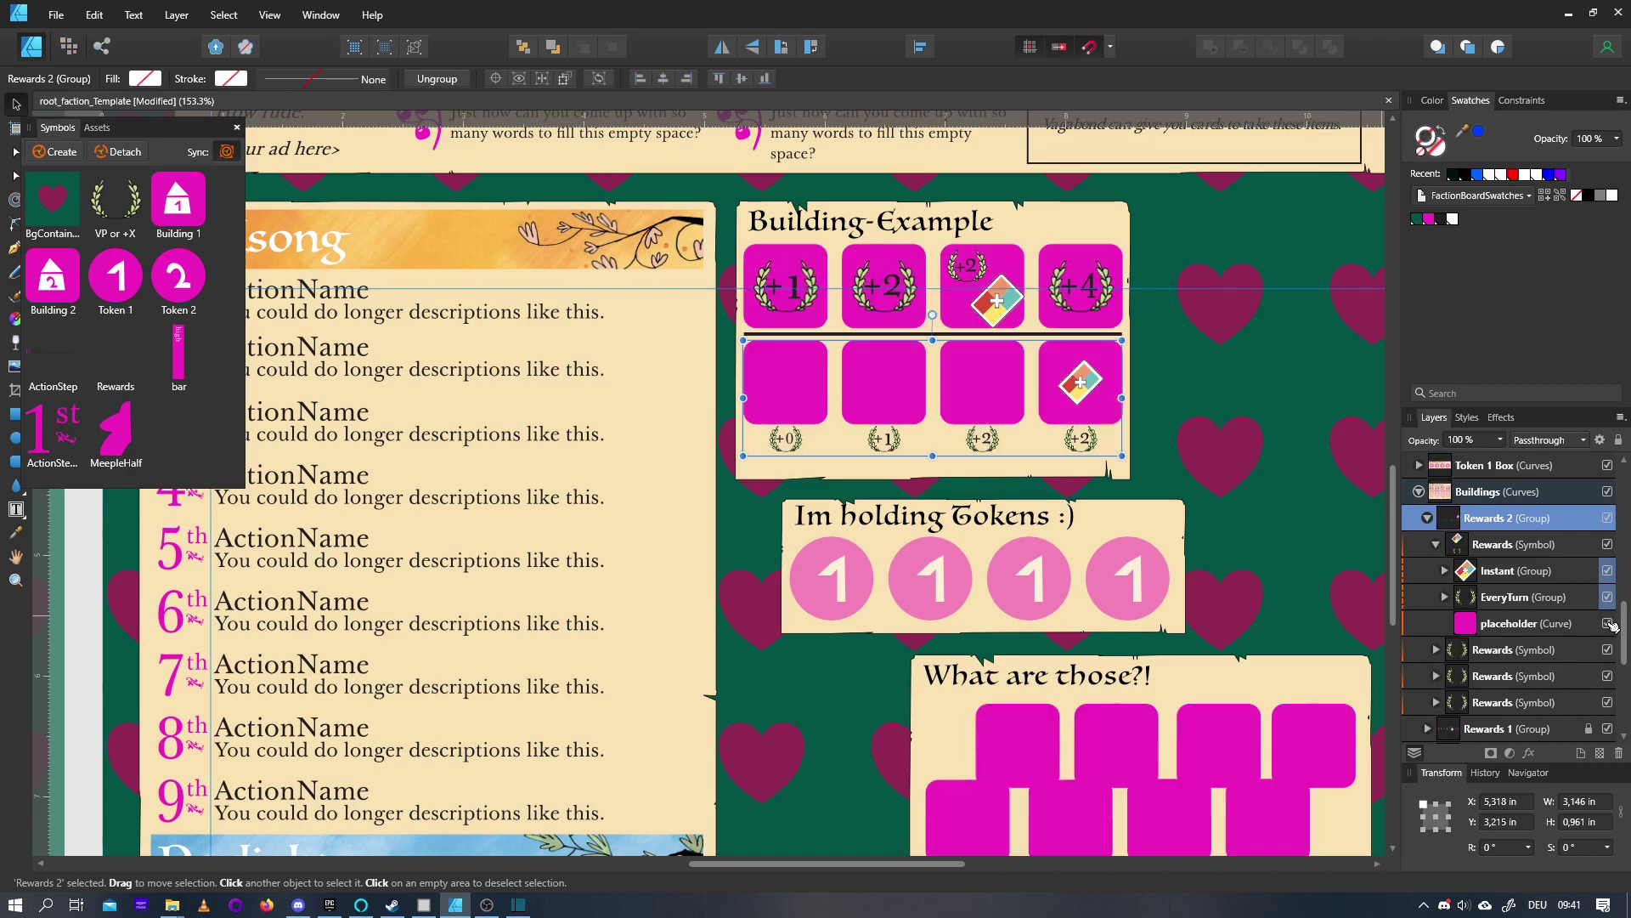
left_click(1429, 518)
left_click_drag(926, 864, 1103, 864)
scroll(1020, 612, "down", 2)
Place a Token 1 symbol instance just right of the Building-Example box
scroll(774, 451, "up", 2)
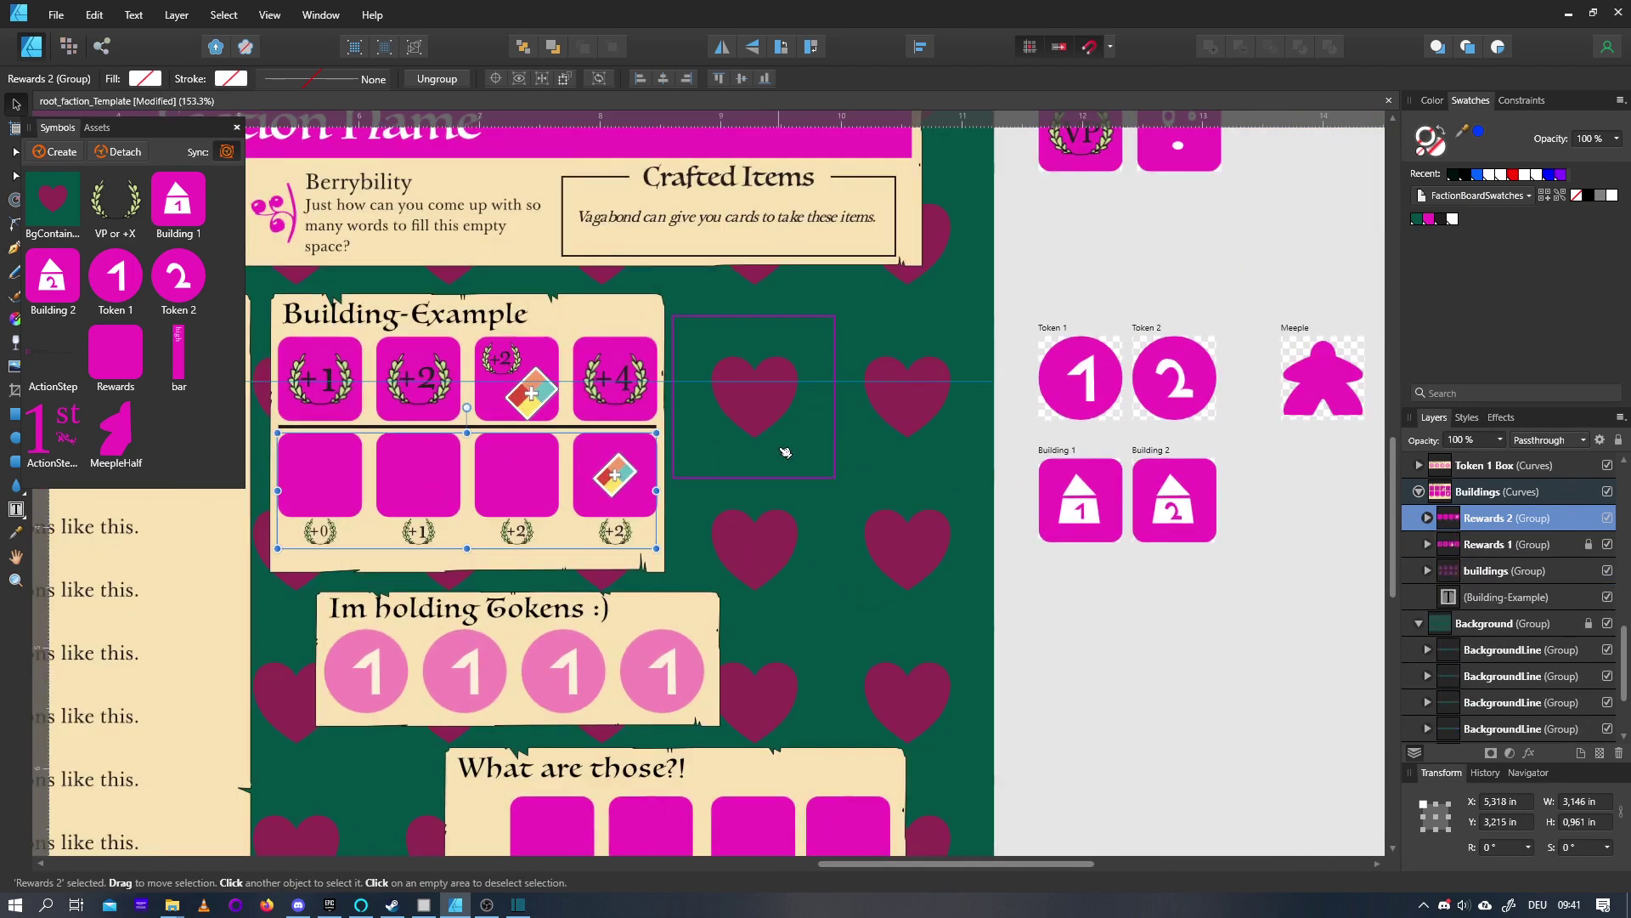
scroll(743, 406, "up", 1)
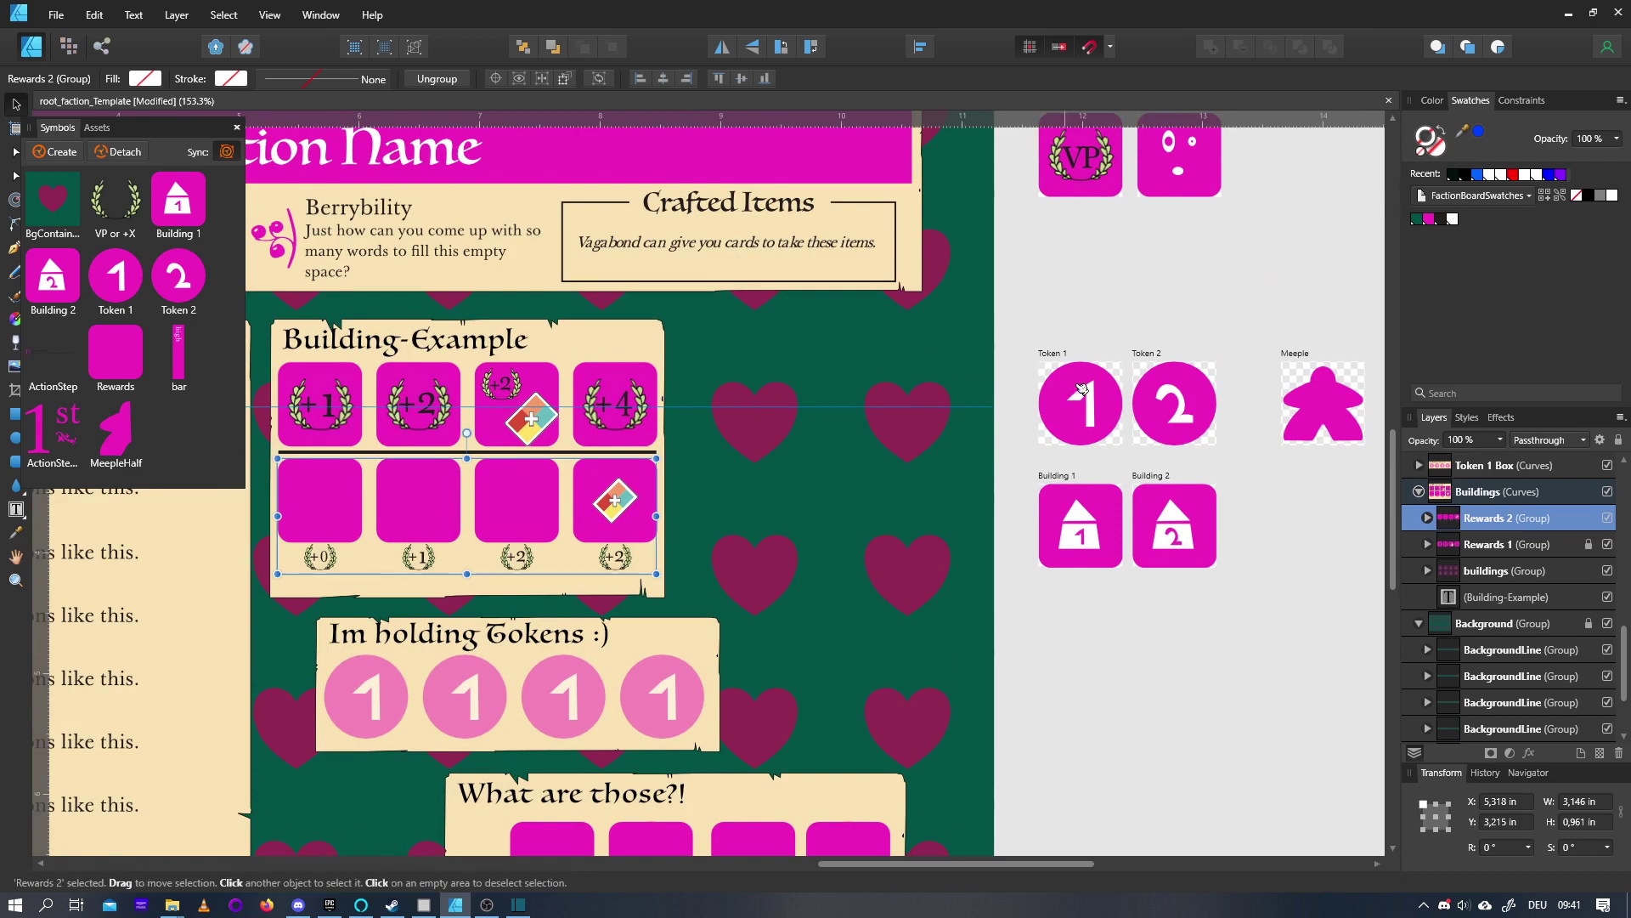
left_click(119, 276)
left_click_drag(814, 376, 836, 368)
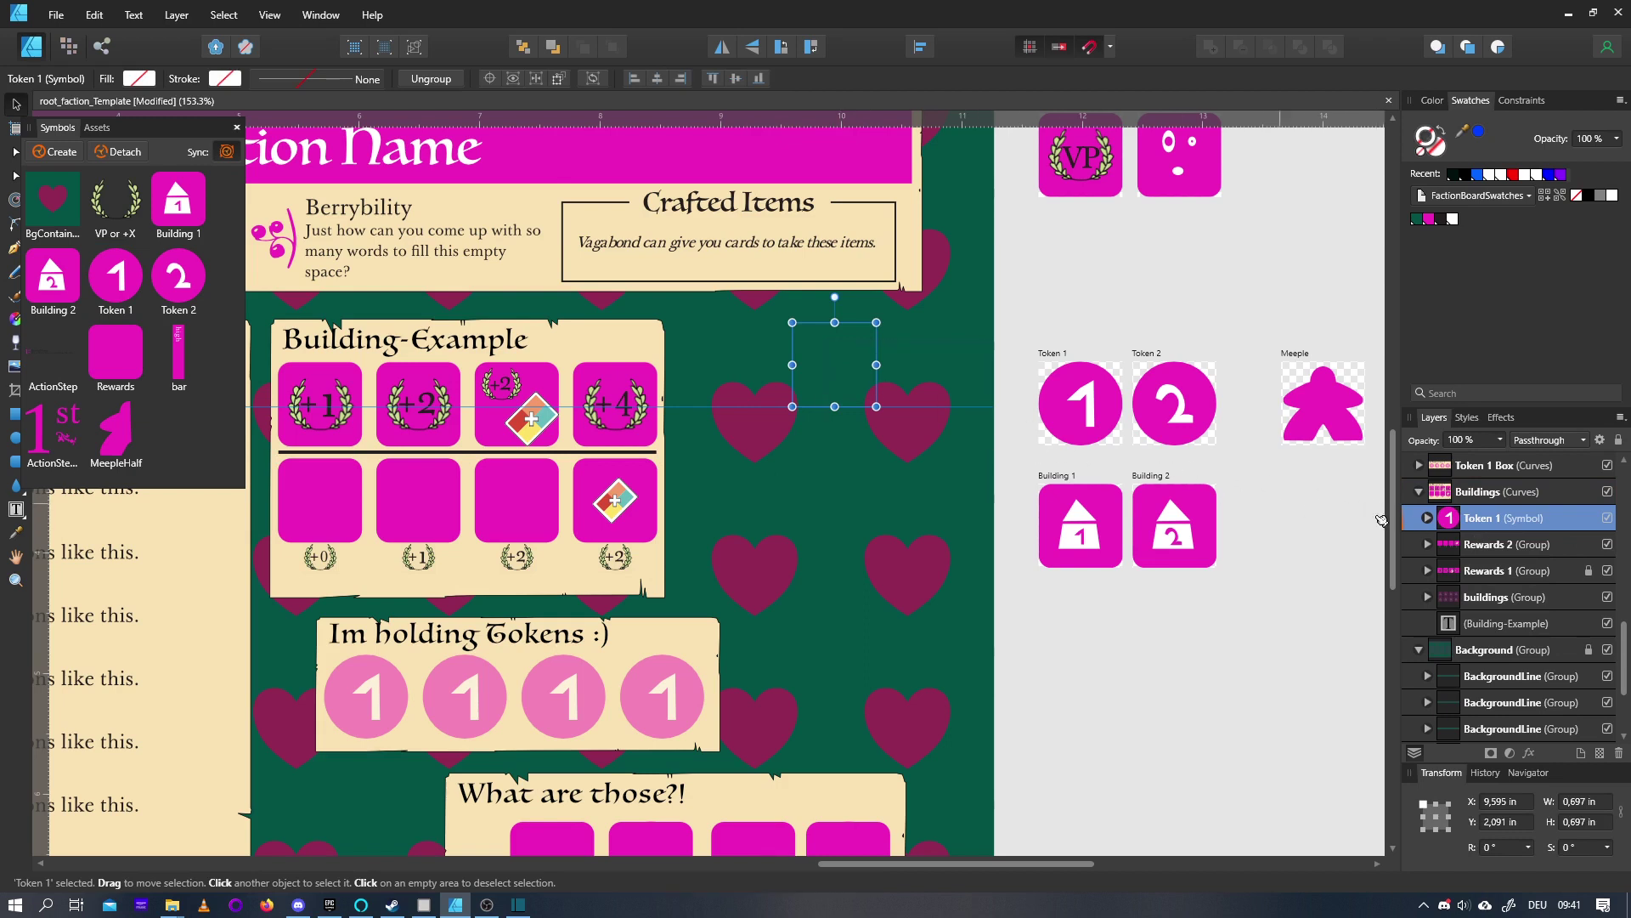
Select the fourth token in Im holding Tokens, then the whole Tokens group, for comparison
left_click_drag(1451, 520, 1462, 658)
scroll(655, 584, "down", 2)
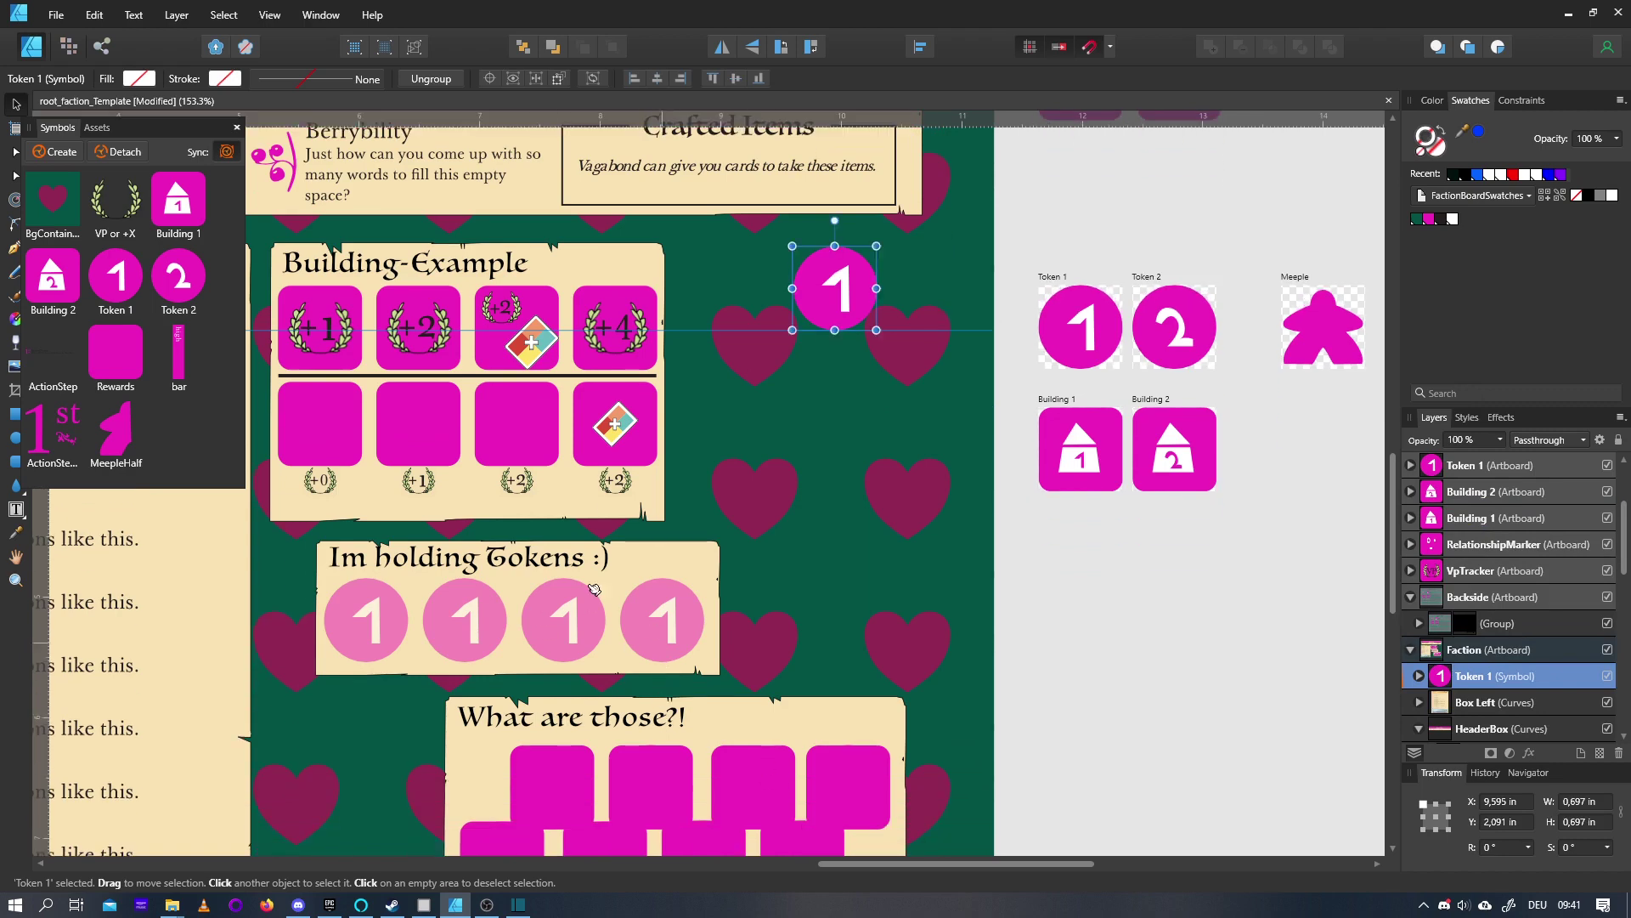
scroll(655, 531, "down", 2)
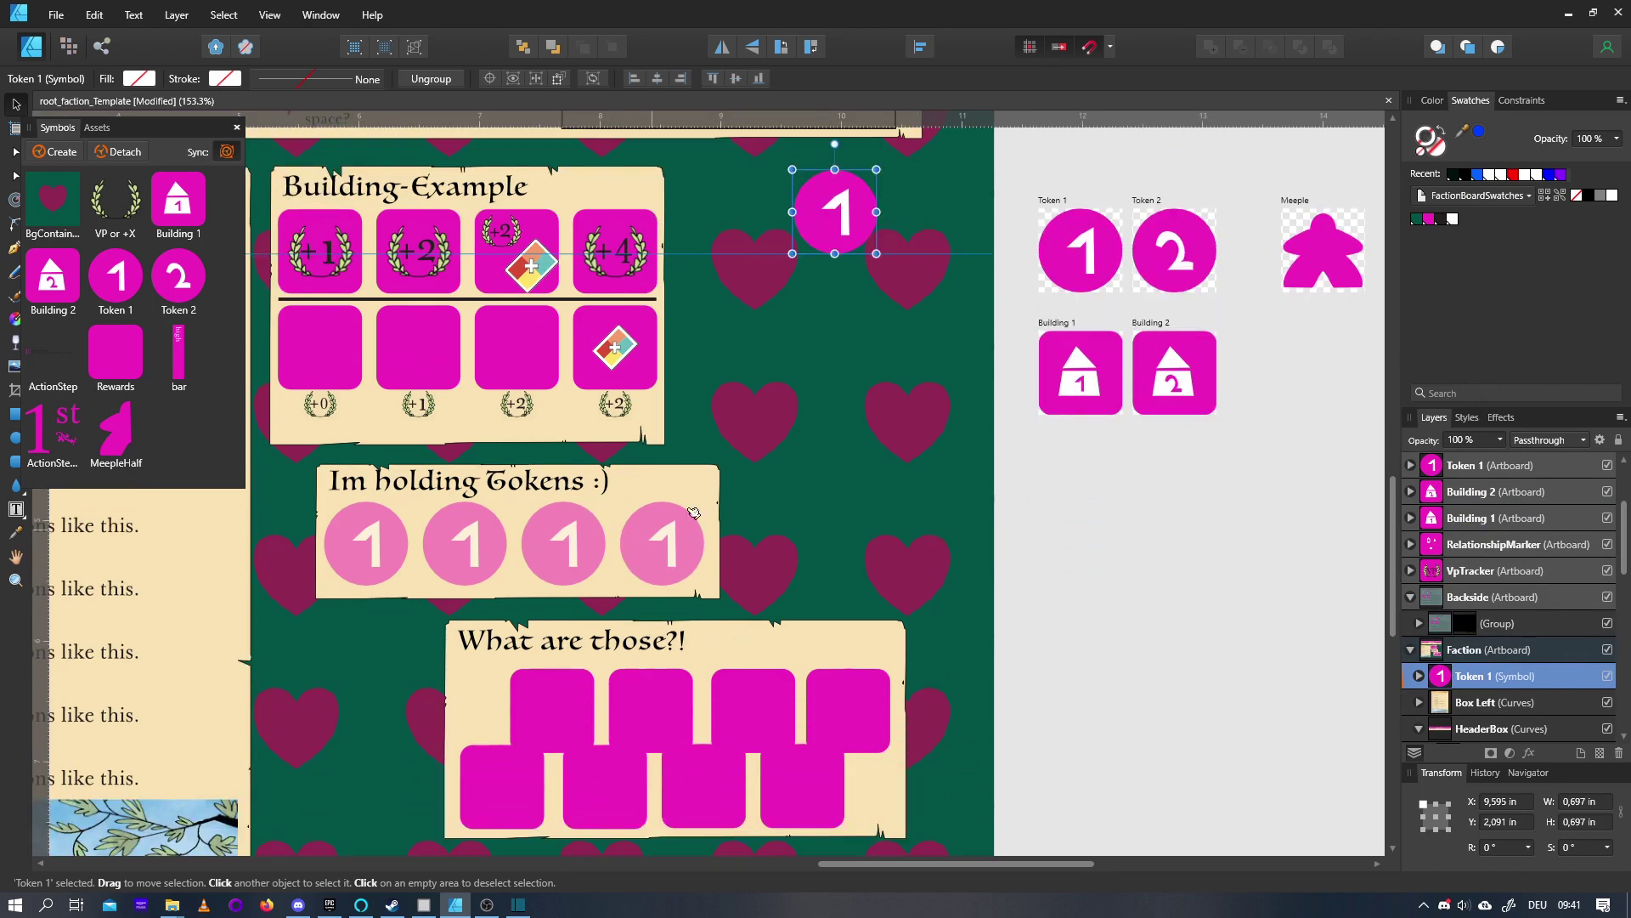
left_click(662, 544)
left_click(662, 544)
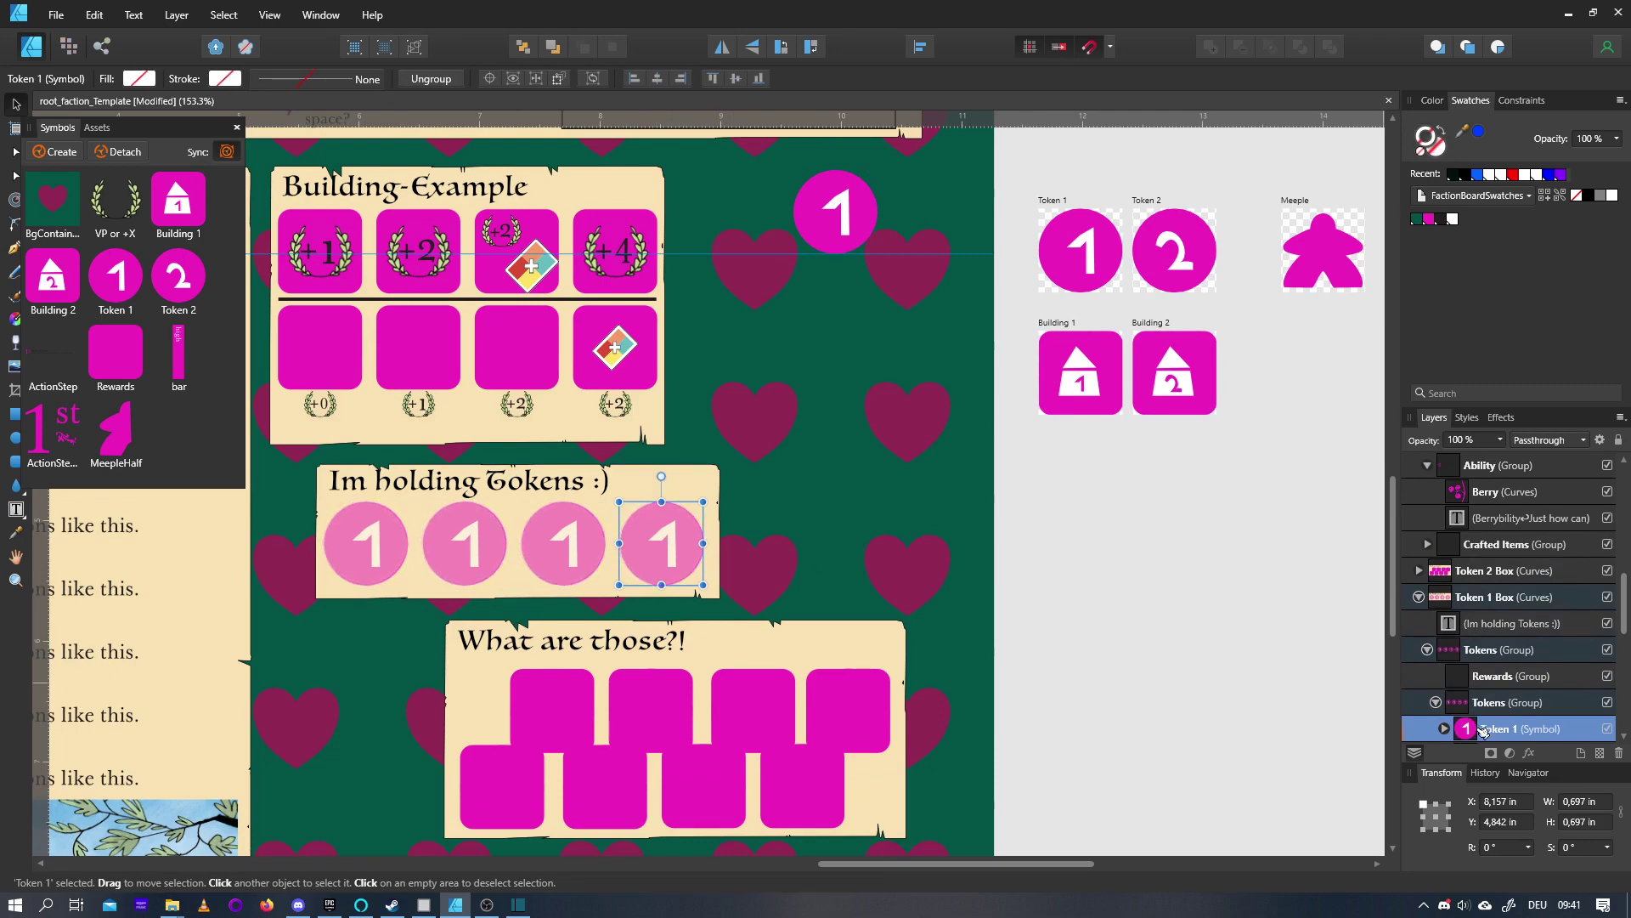
left_click(1460, 705)
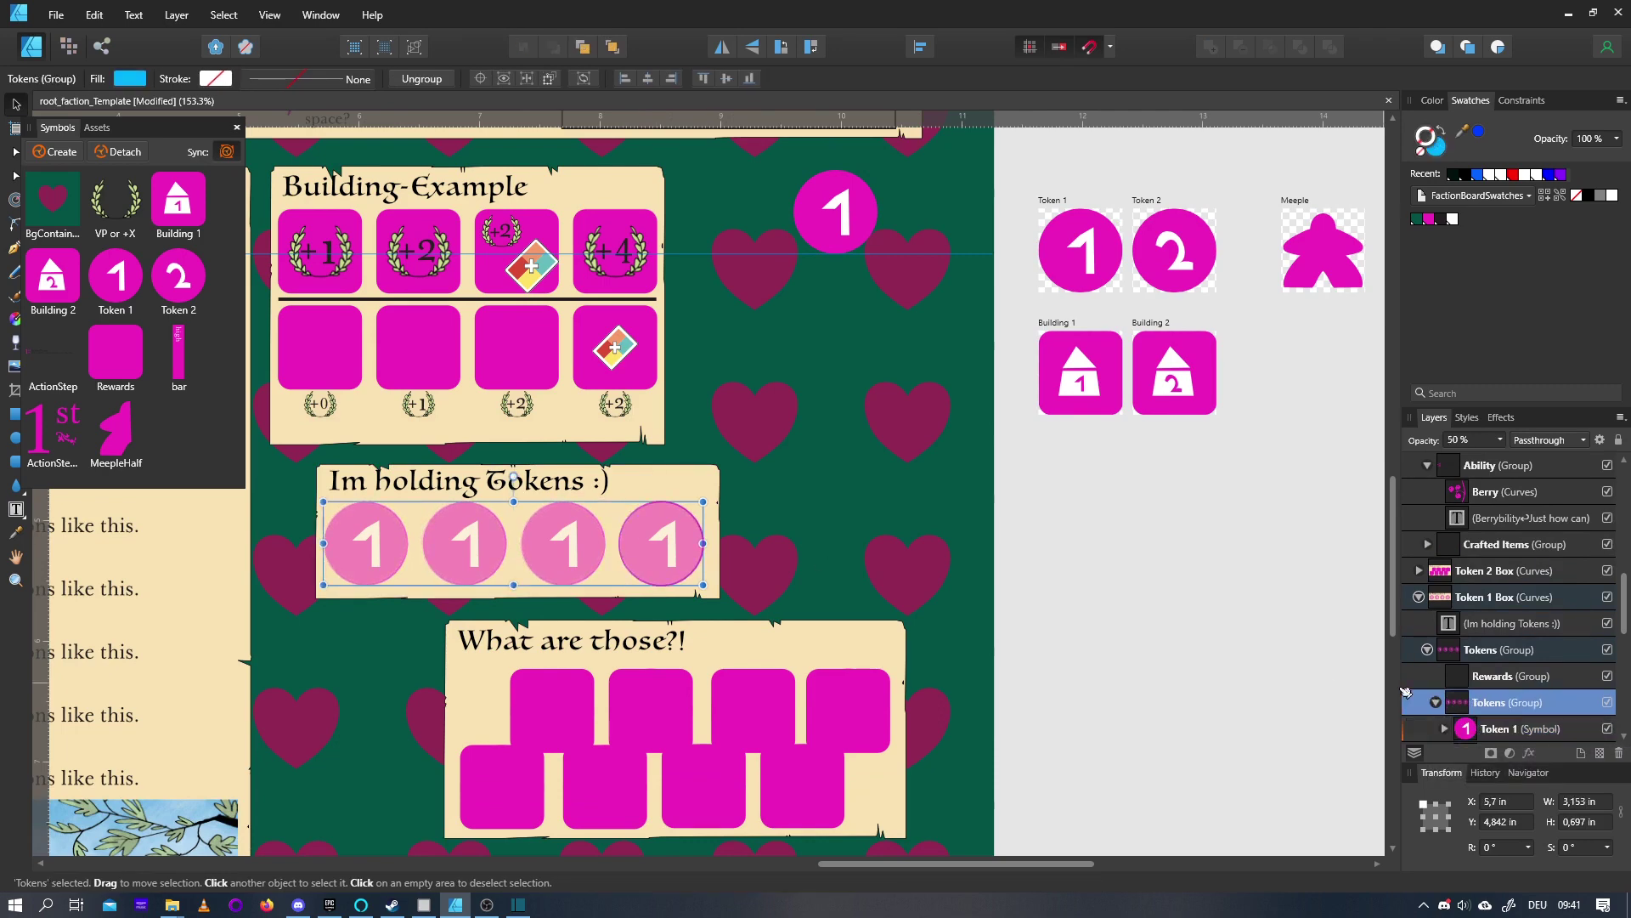
scroll(884, 435, "up", 4)
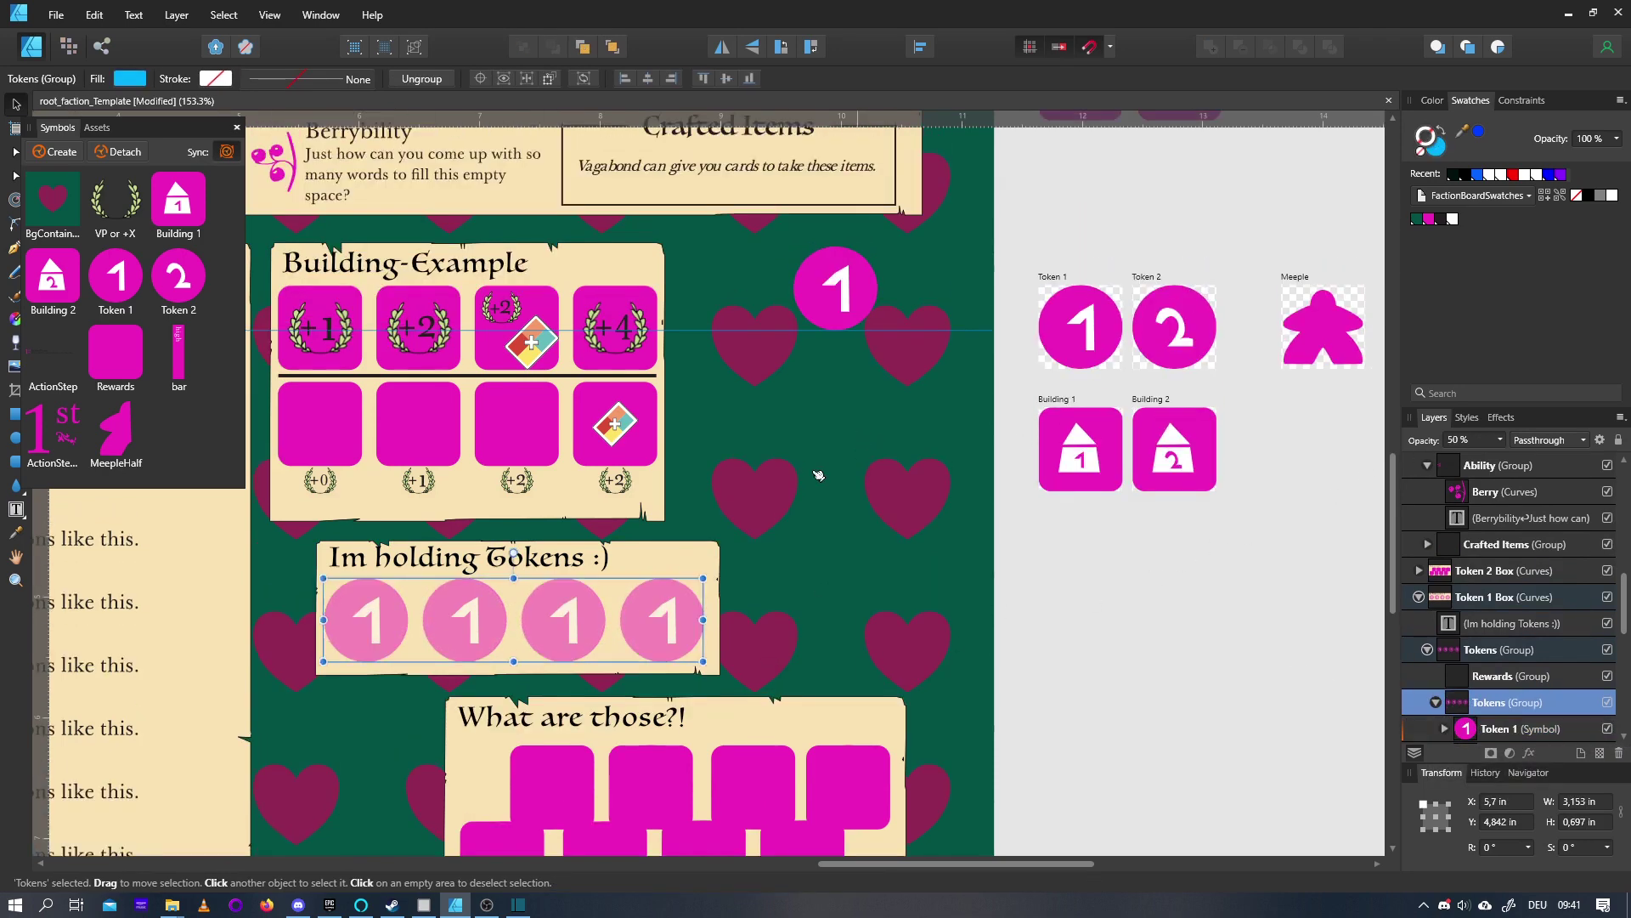
Detach the placed Token 1 instance from its symbol, checking it at 50% opacity
left_click(863, 359)
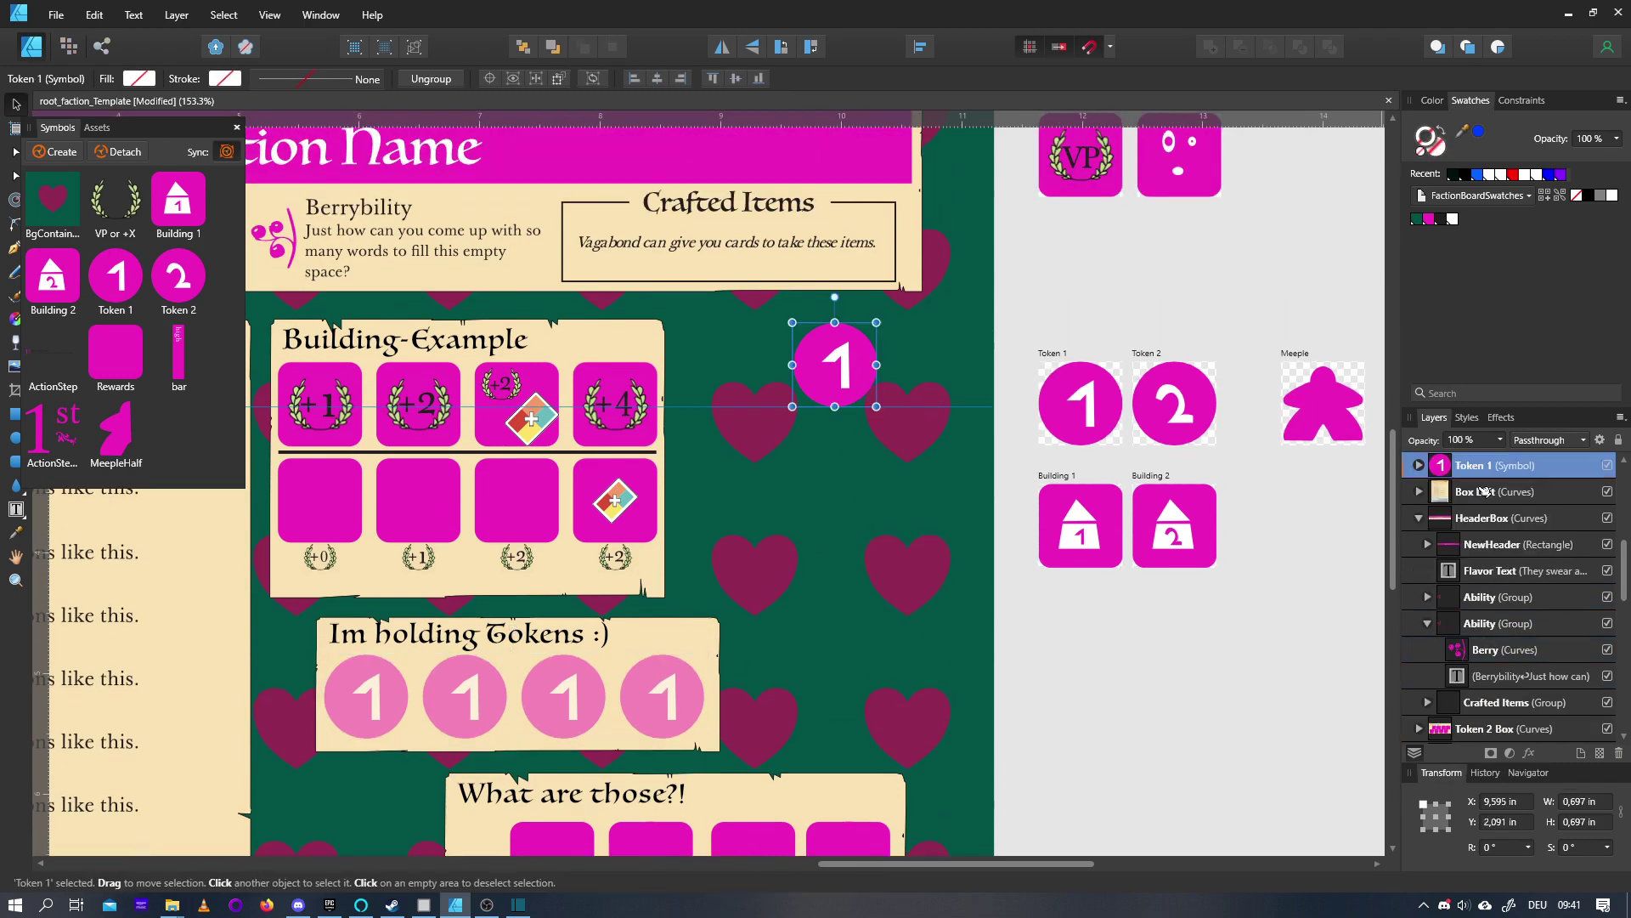
scroll(862, 359, "up", 1)
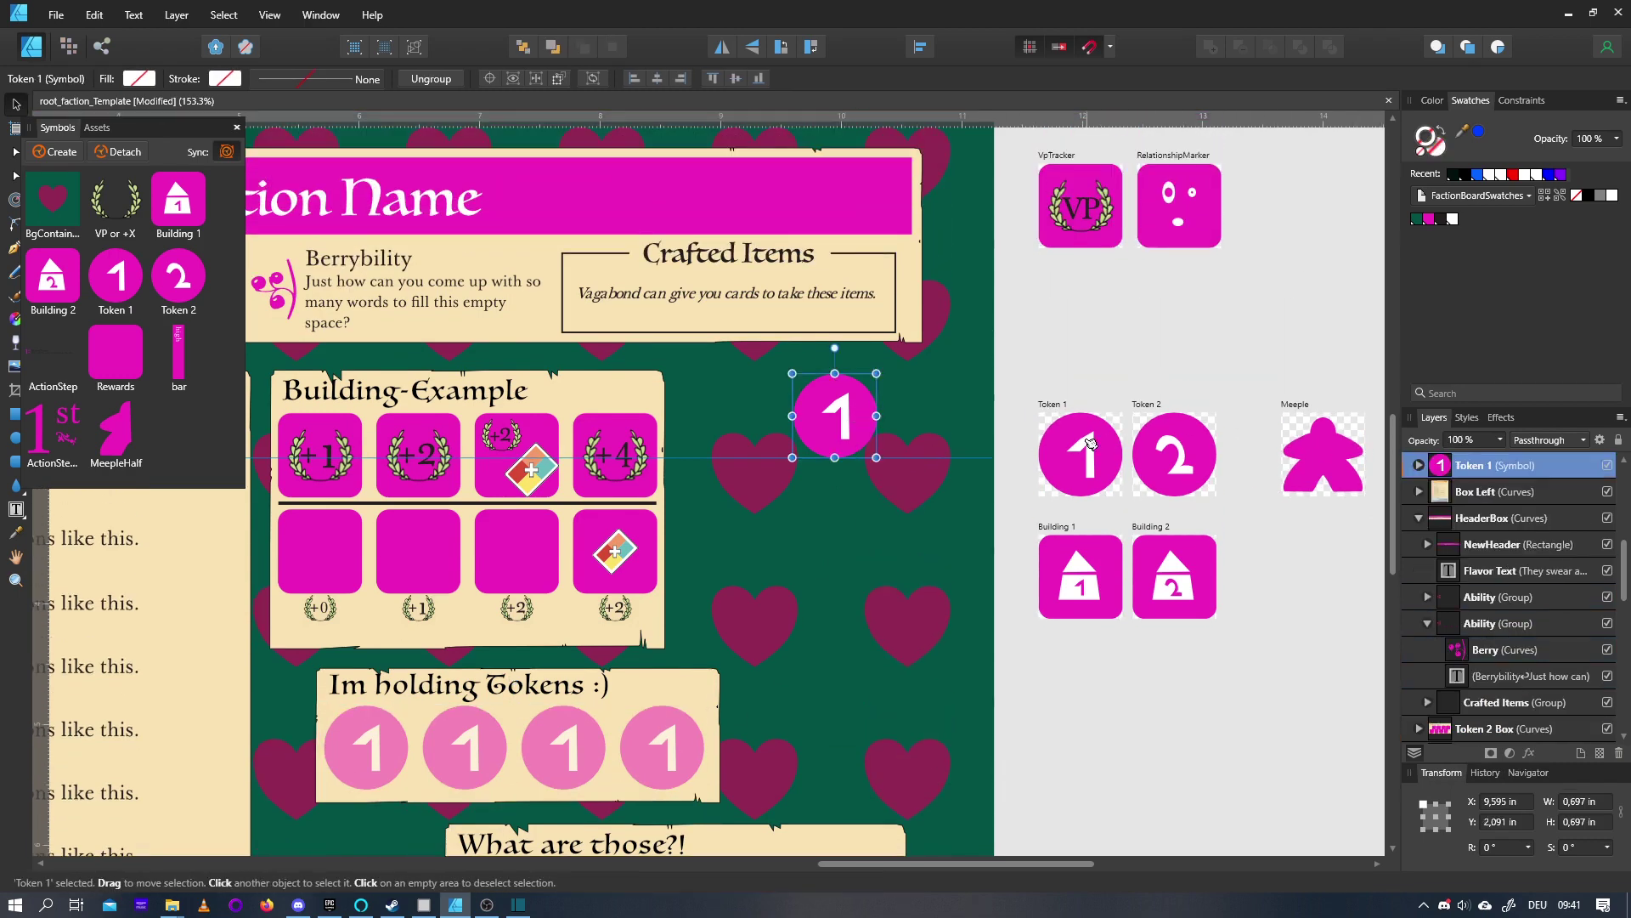
key("5")
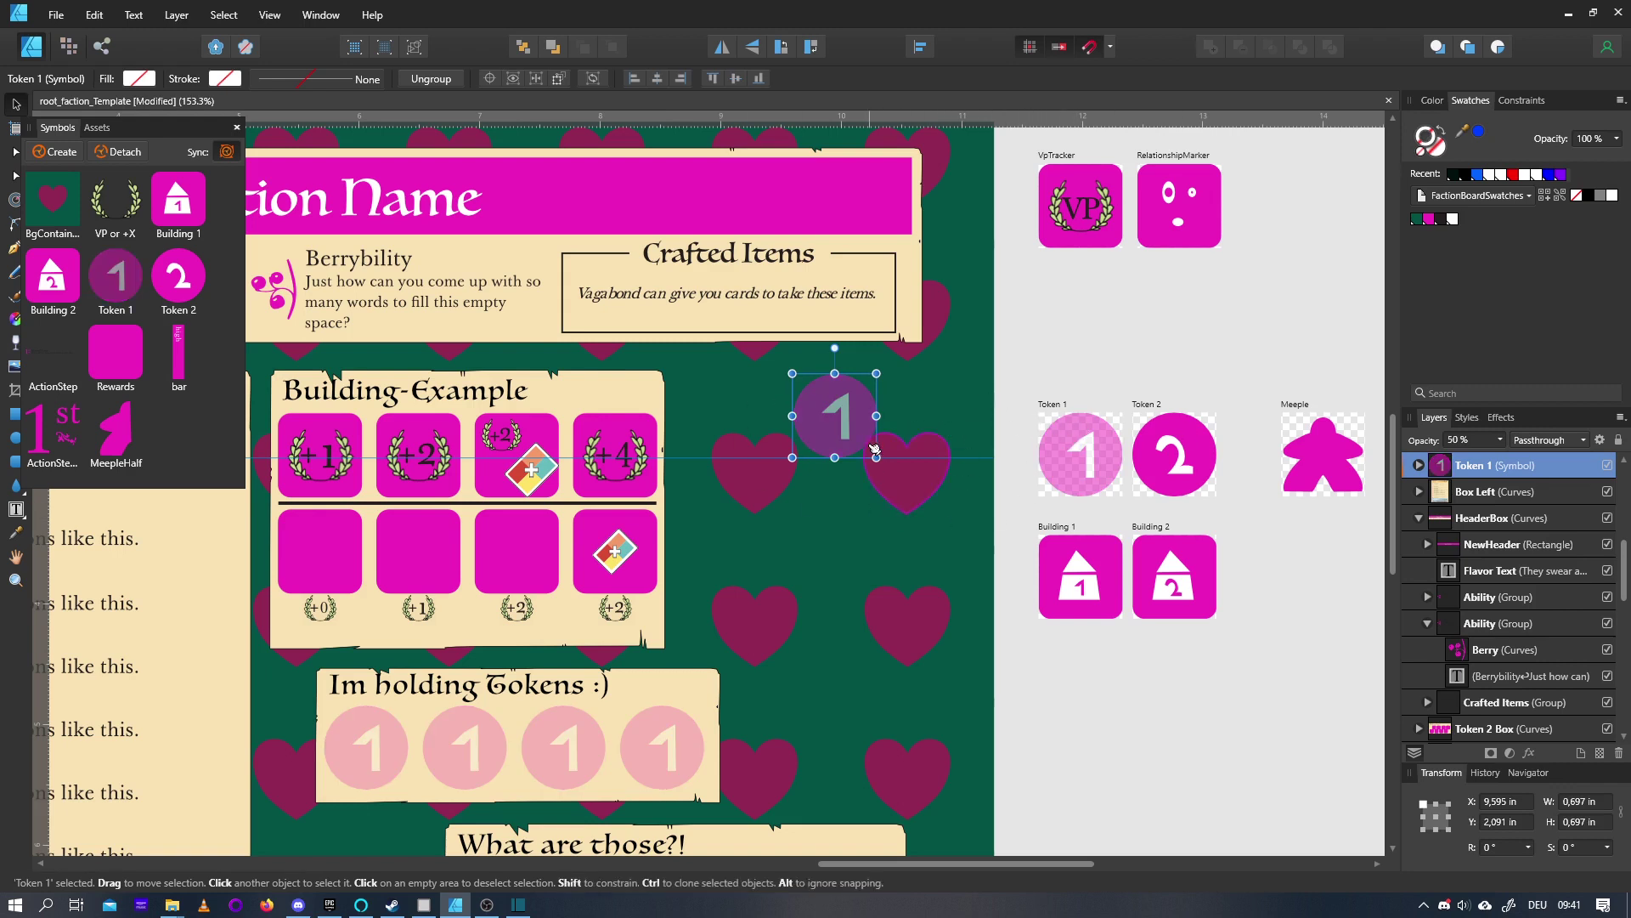
key("0")
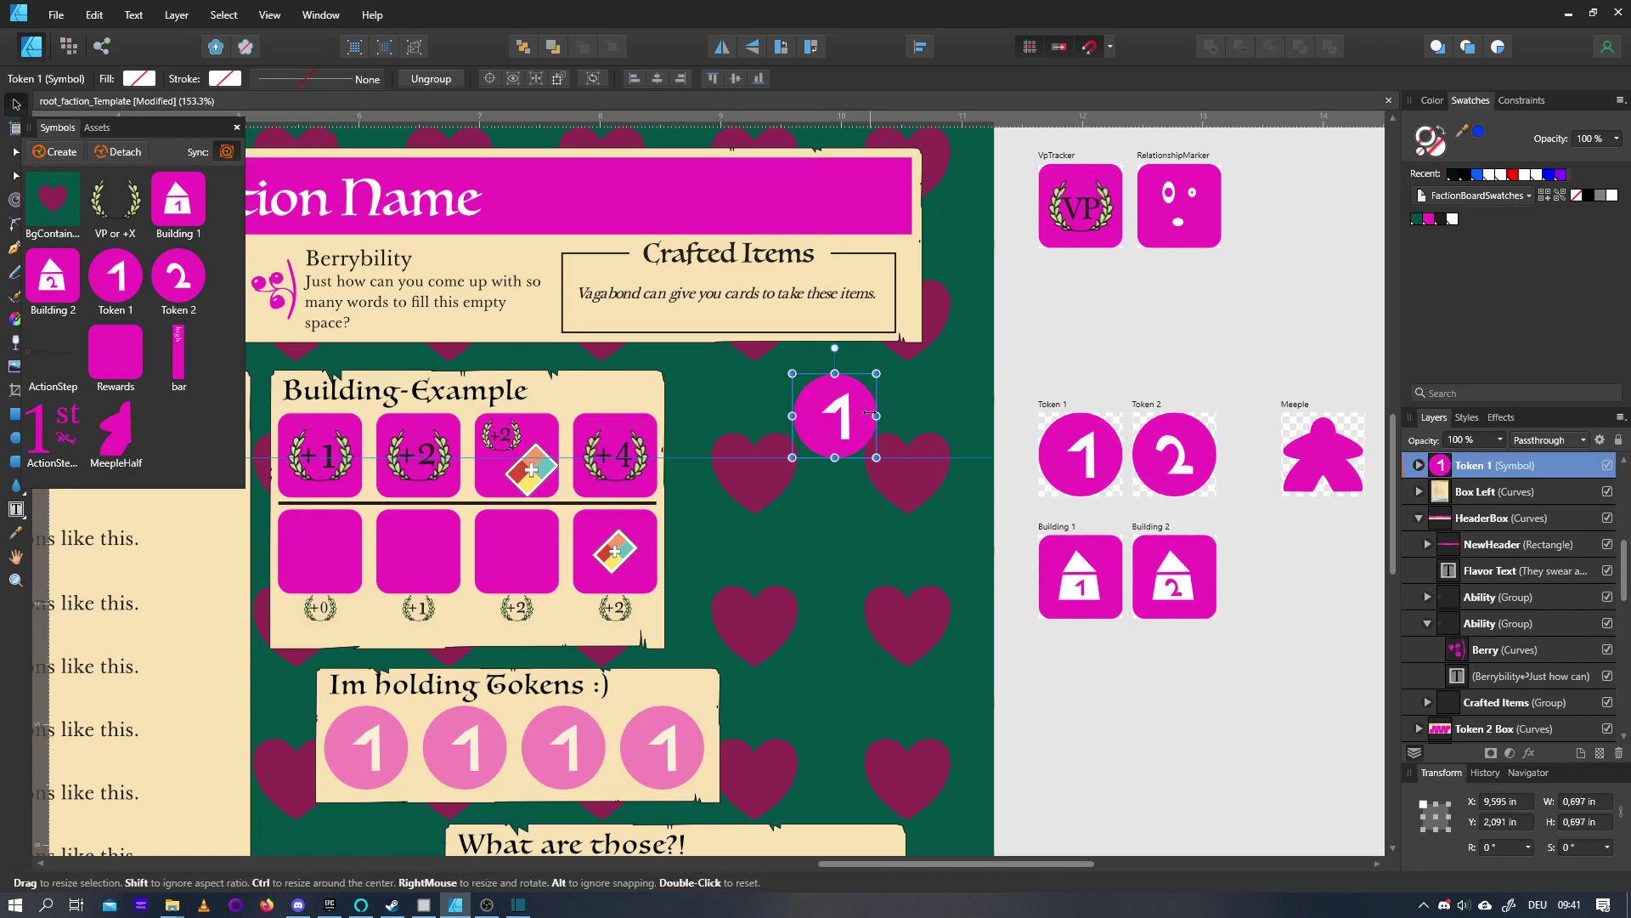
scroll(868, 414, "up", 1)
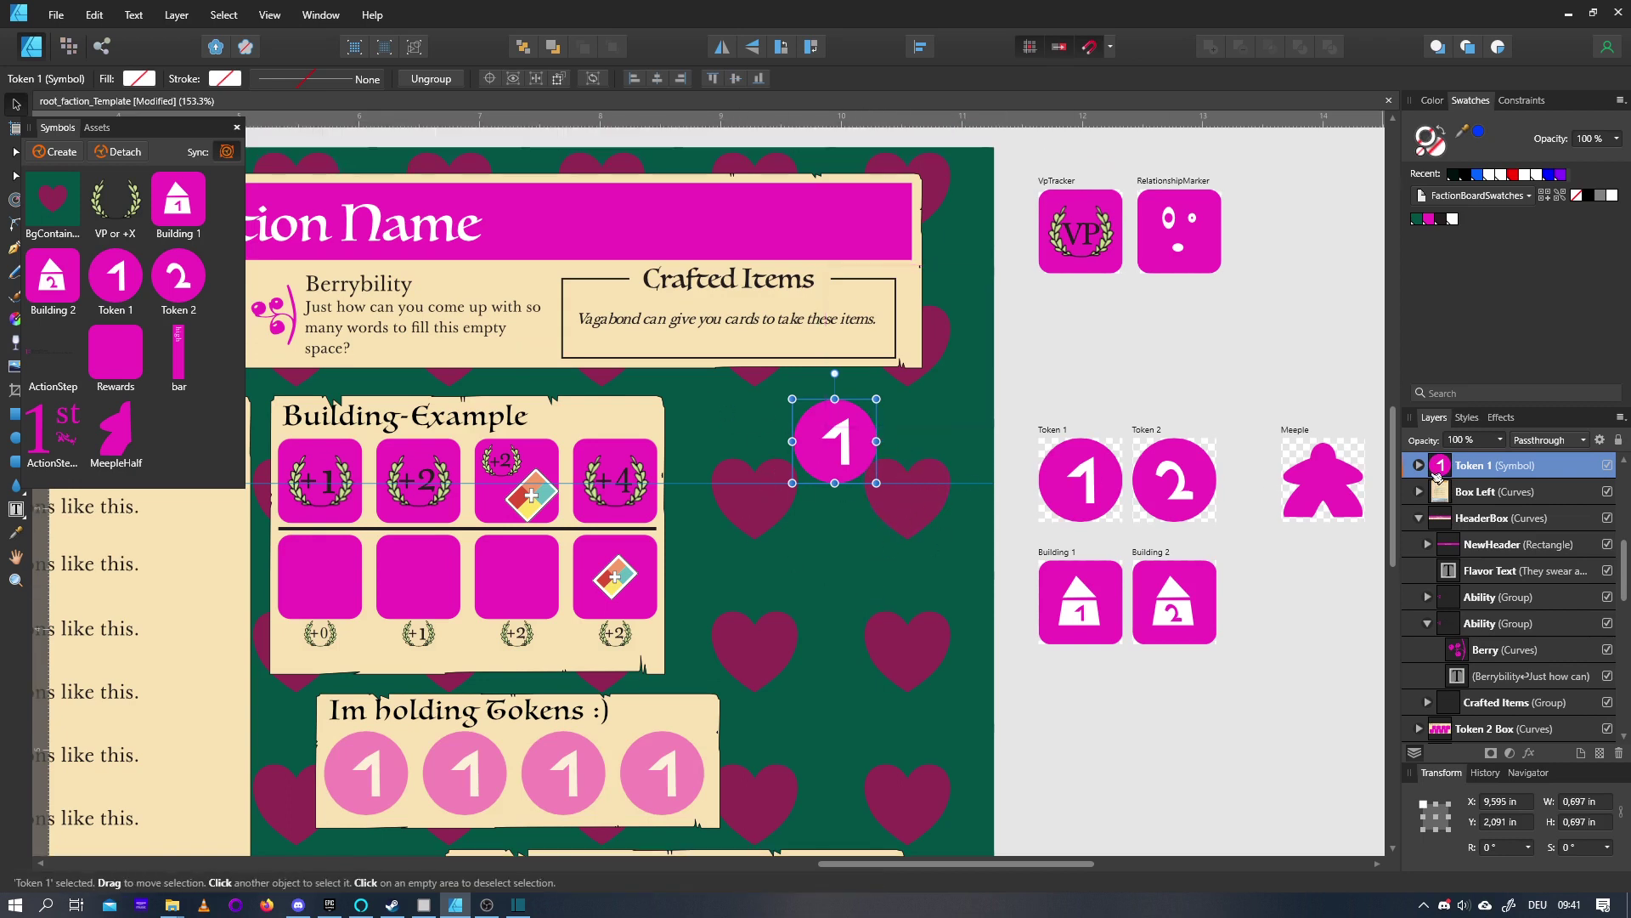
scroll(1470, 483, "up", 1)
key("ctrl+z")
key("5")
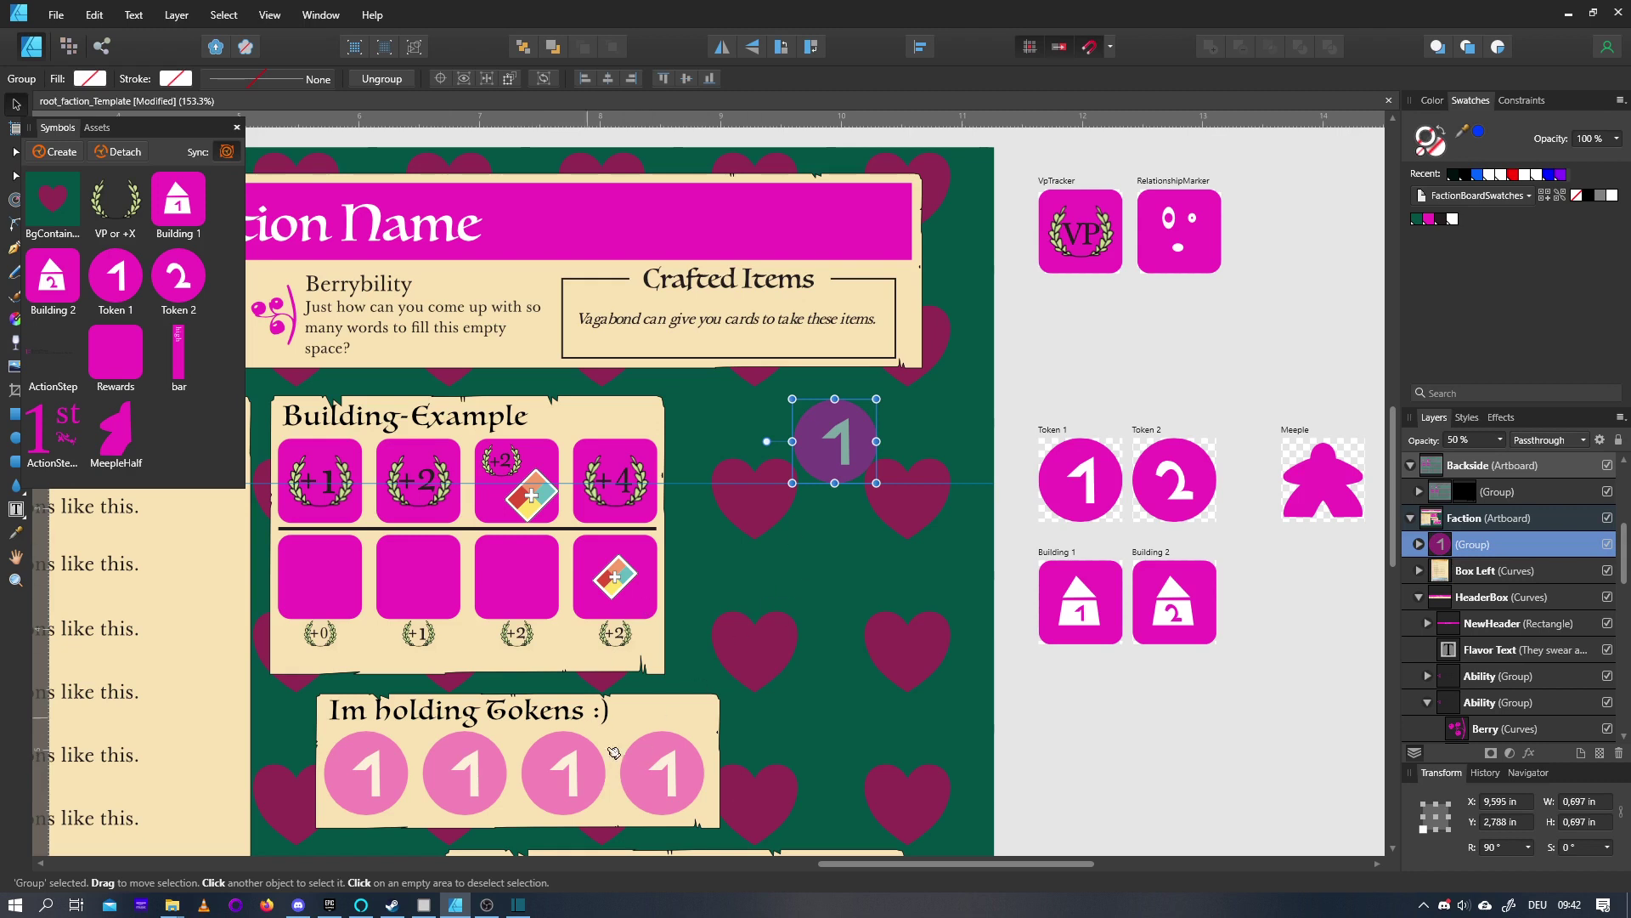
key("0")
scroll(756, 514, "up", 1)
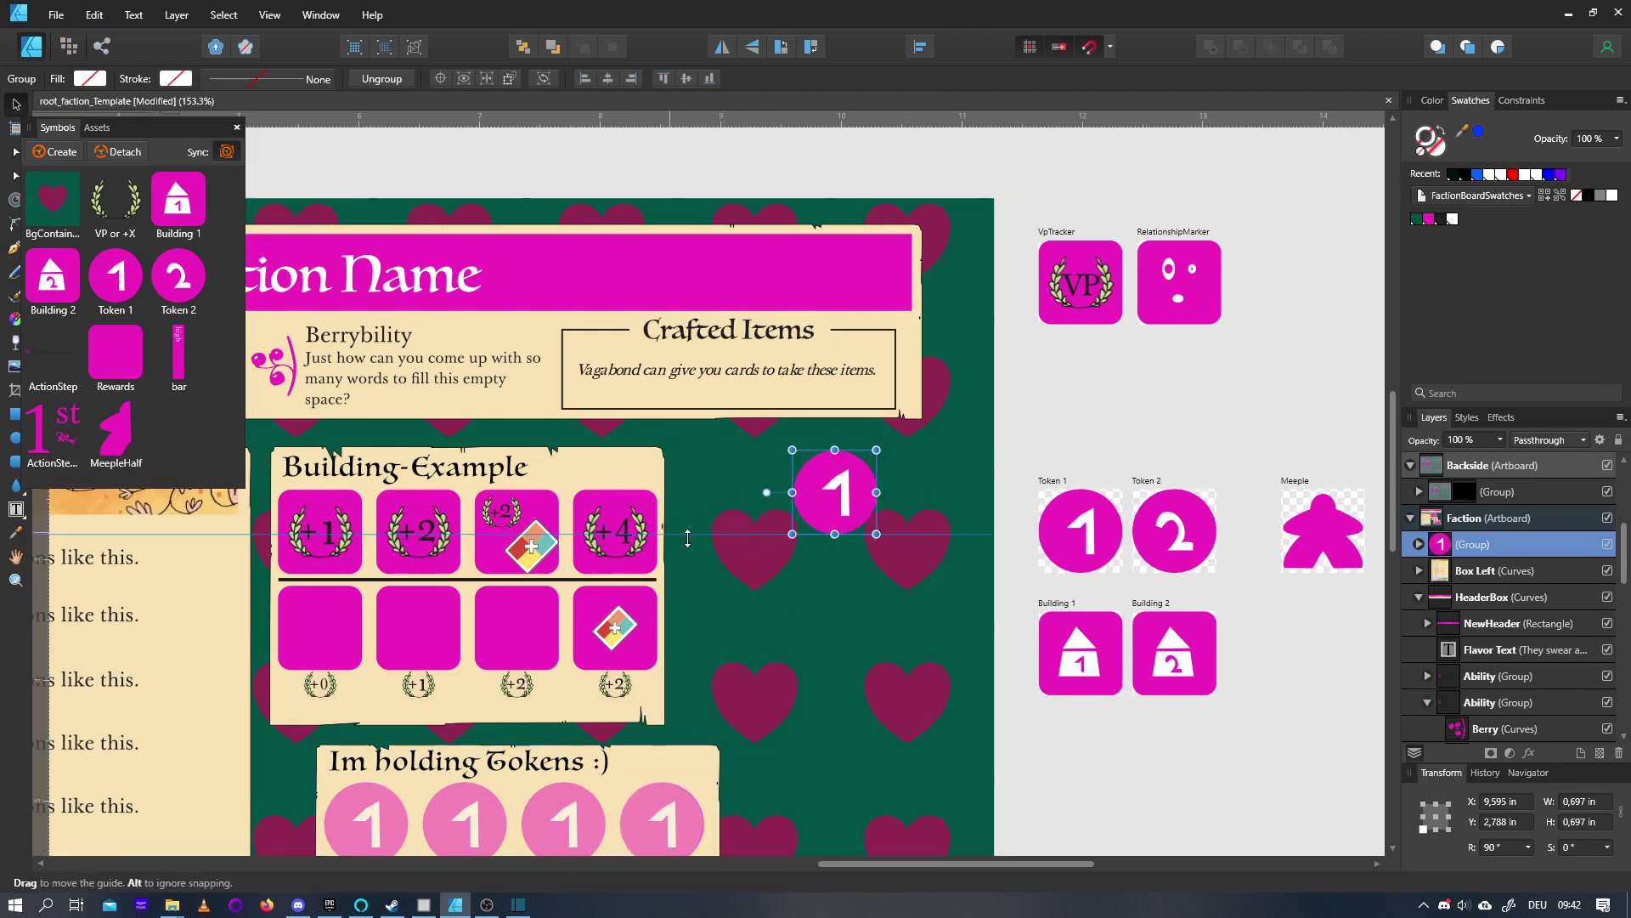
Drop a Rewards symbol instance onto the token and expand its inner layers
left_click_drag(117, 355, 929, 498)
scroll(776, 494, "up", 2)
scroll(775, 495, "up", 2)
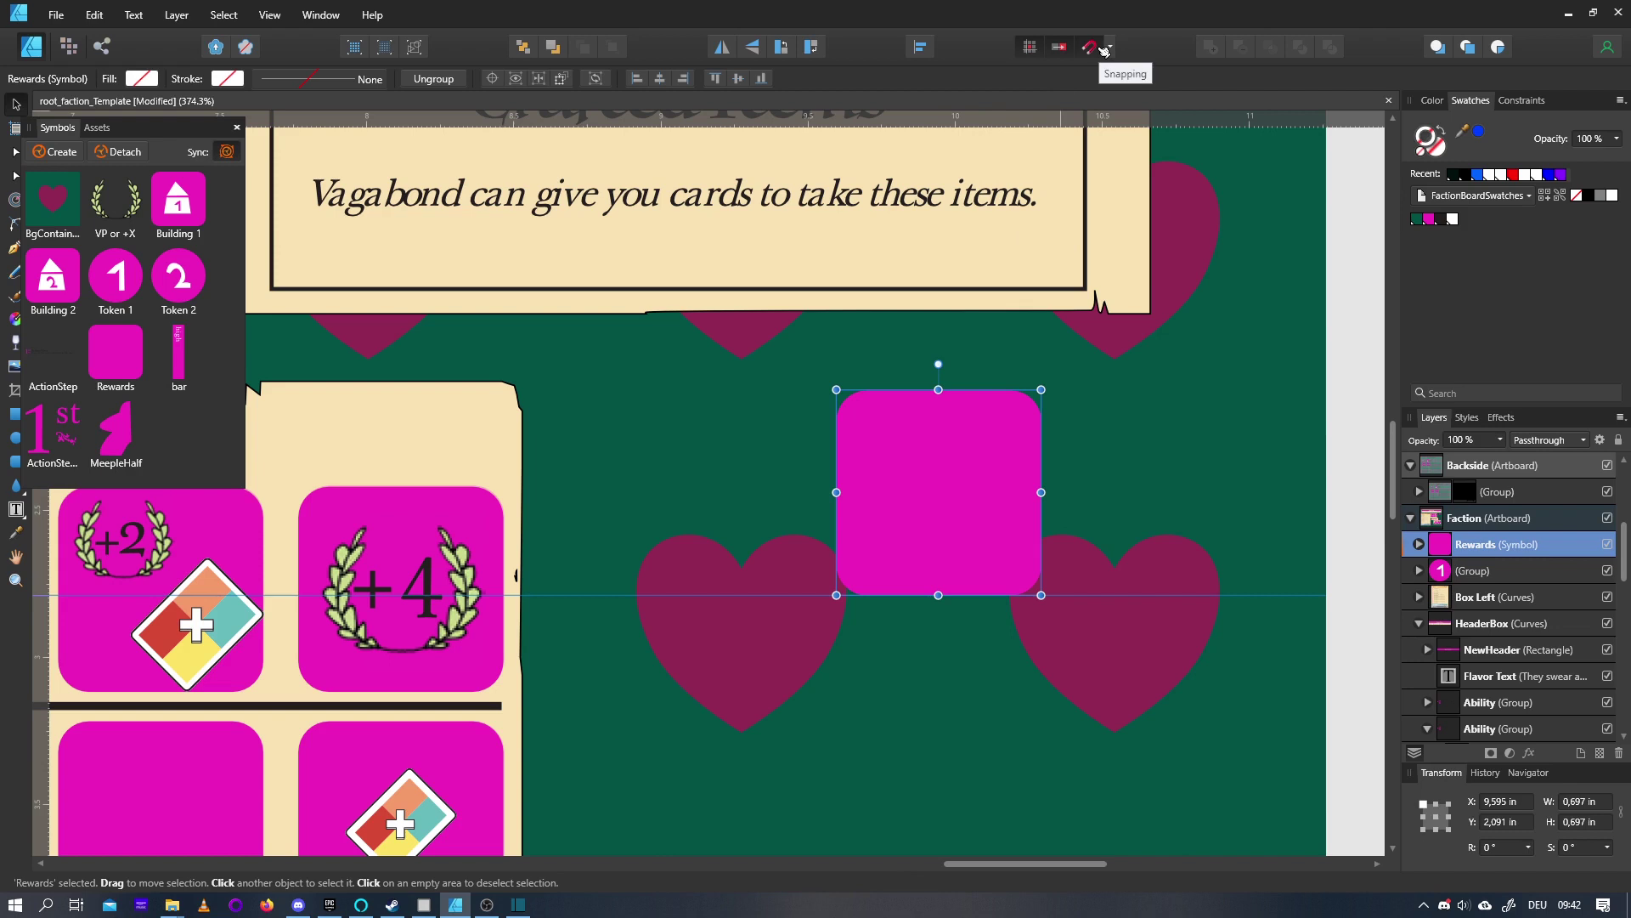
mouse_move(958, 485)
left_mouse_down()
mouse_move(783, 476)
mouse_move(951, 487)
left_mouse_up()
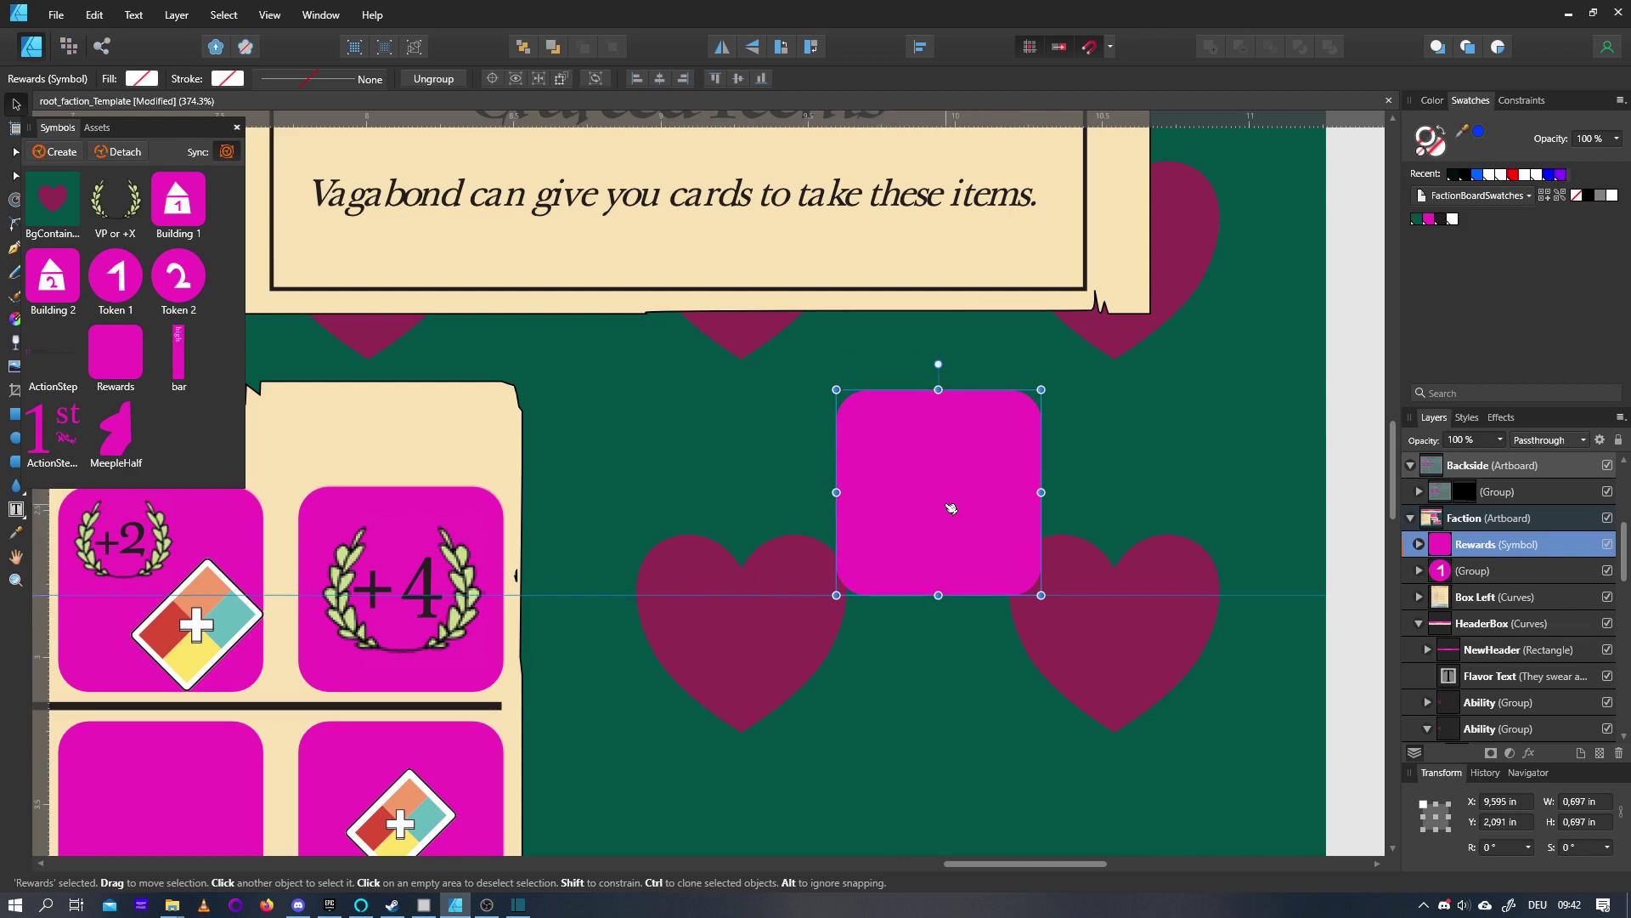
left_click(1419, 544)
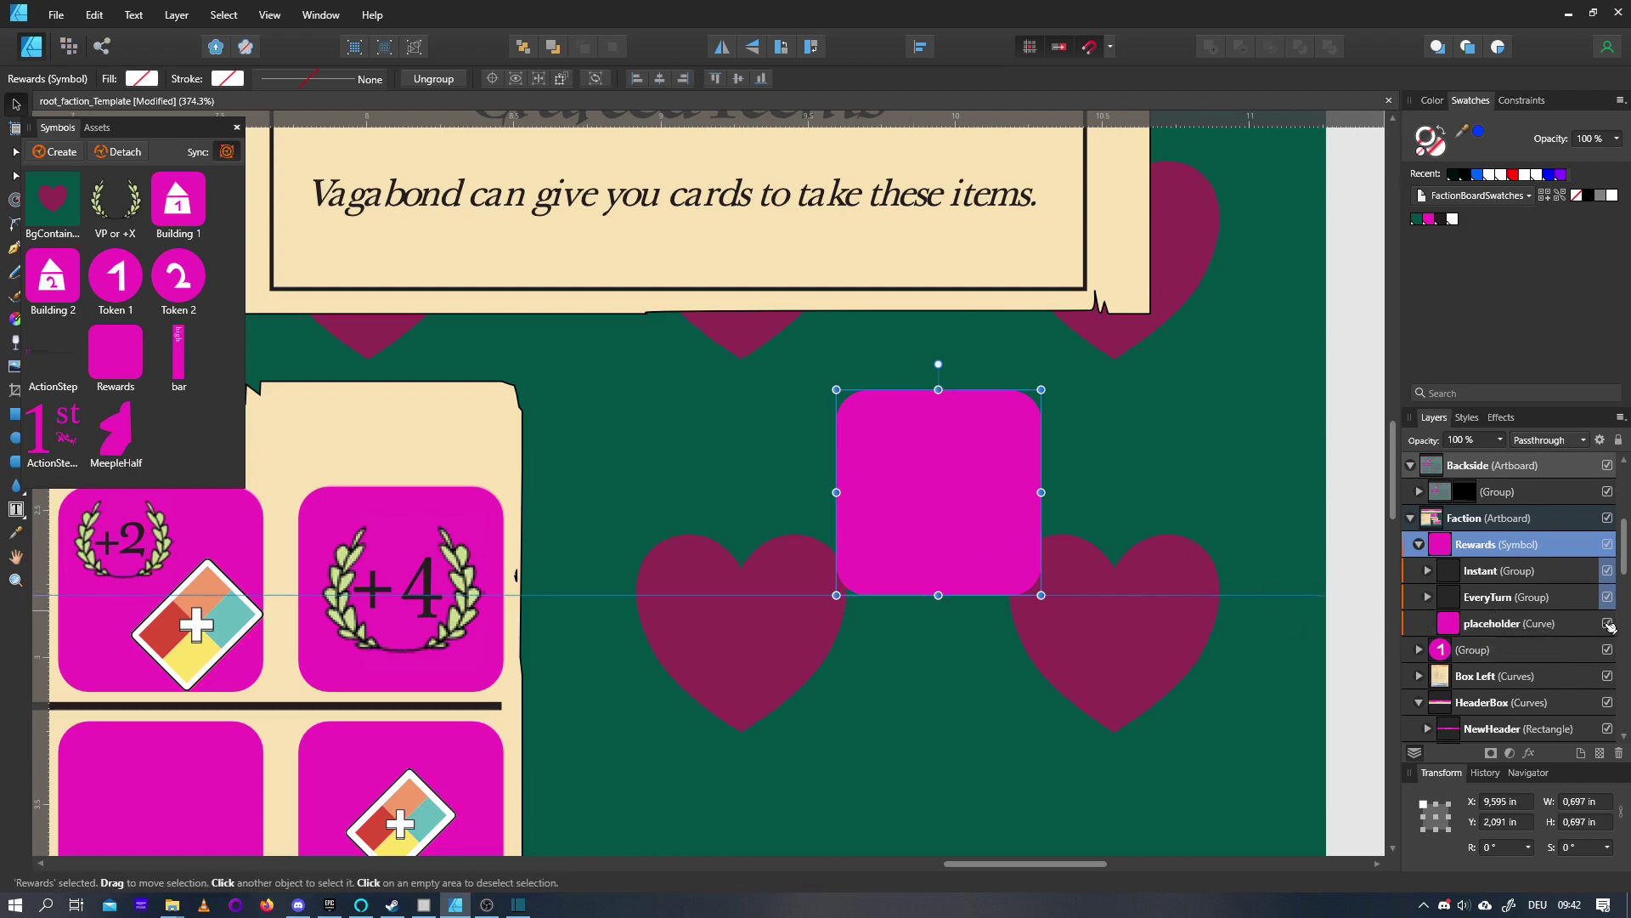
Hide the magenta placeholder and show the VP or +X laurel wreath inside Instant
left_click(1609, 624)
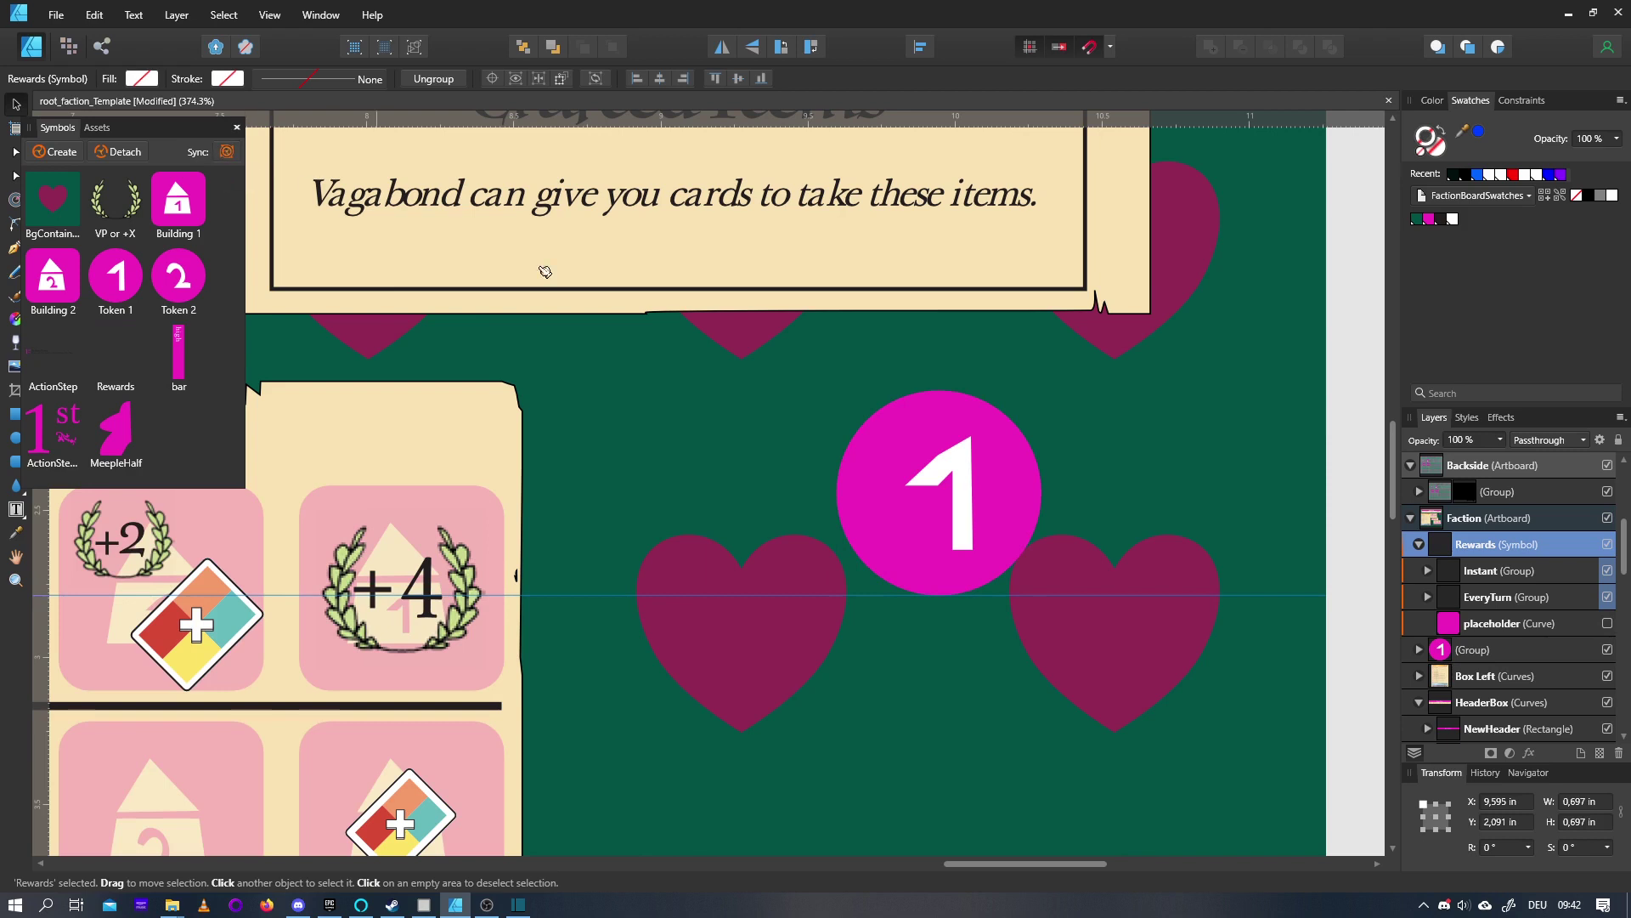
left_click(1480, 570)
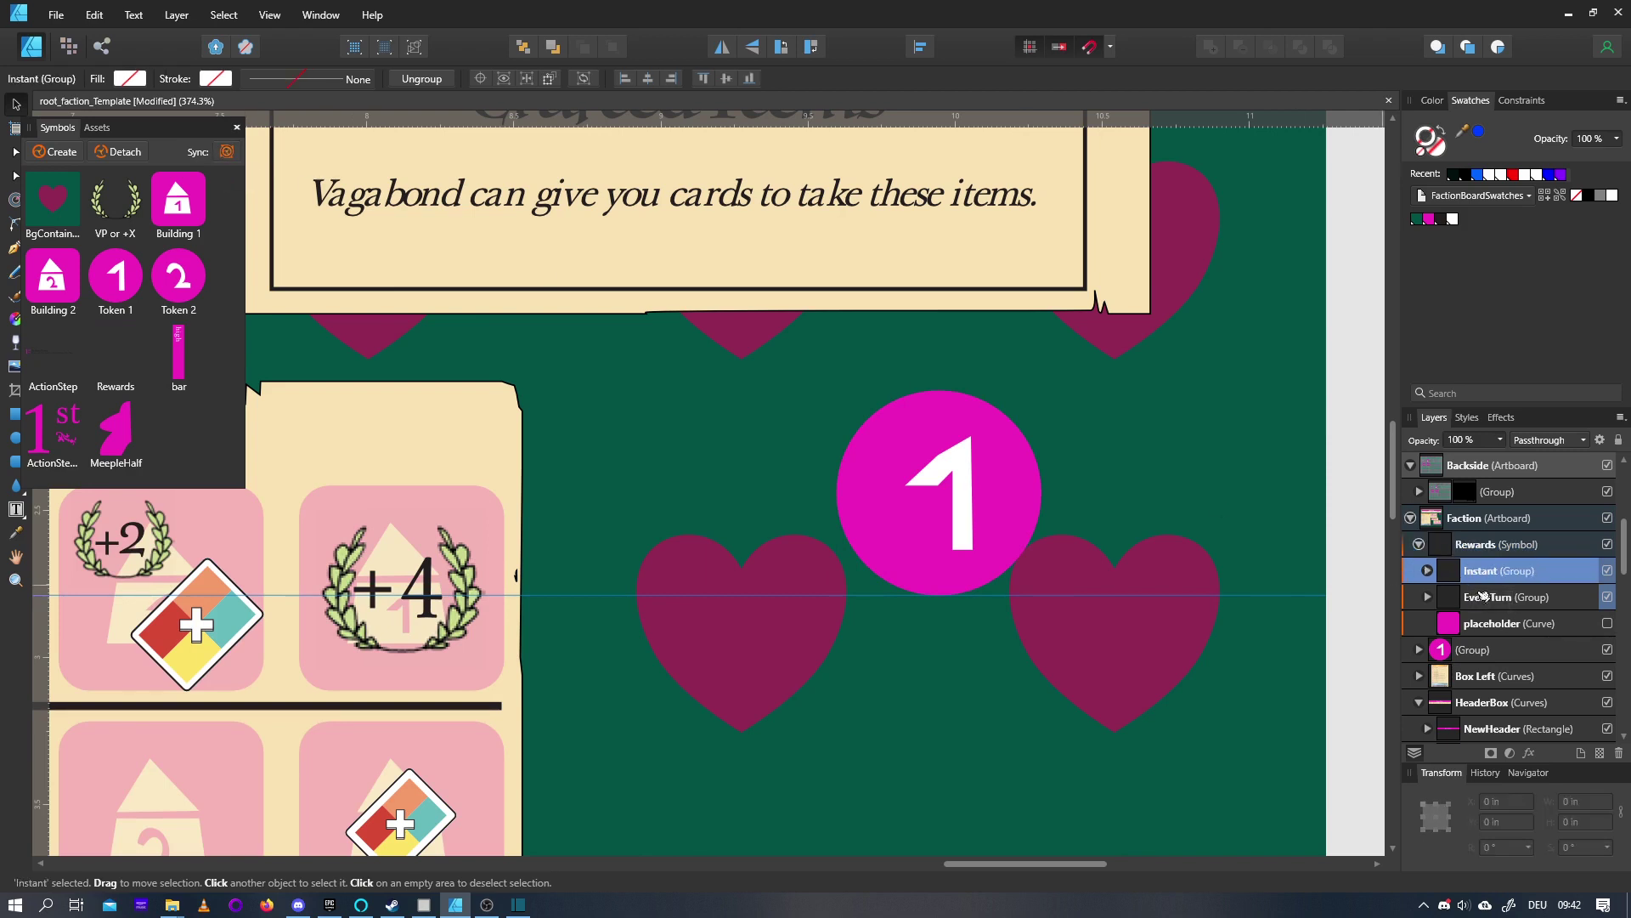
left_click(1489, 599)
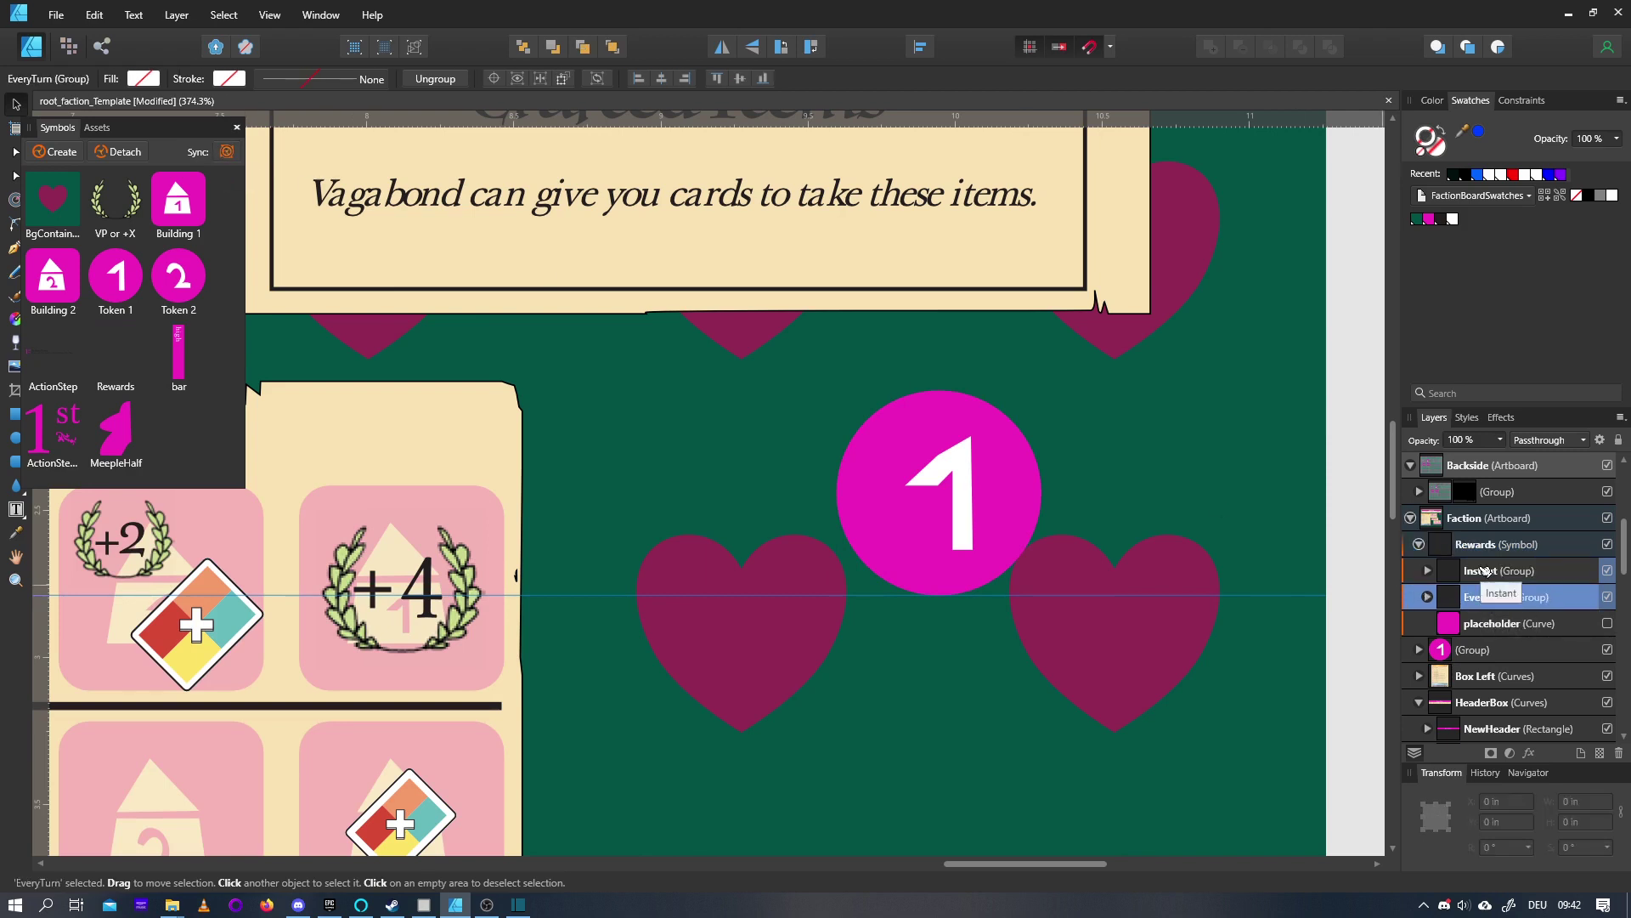
left_click(1493, 573)
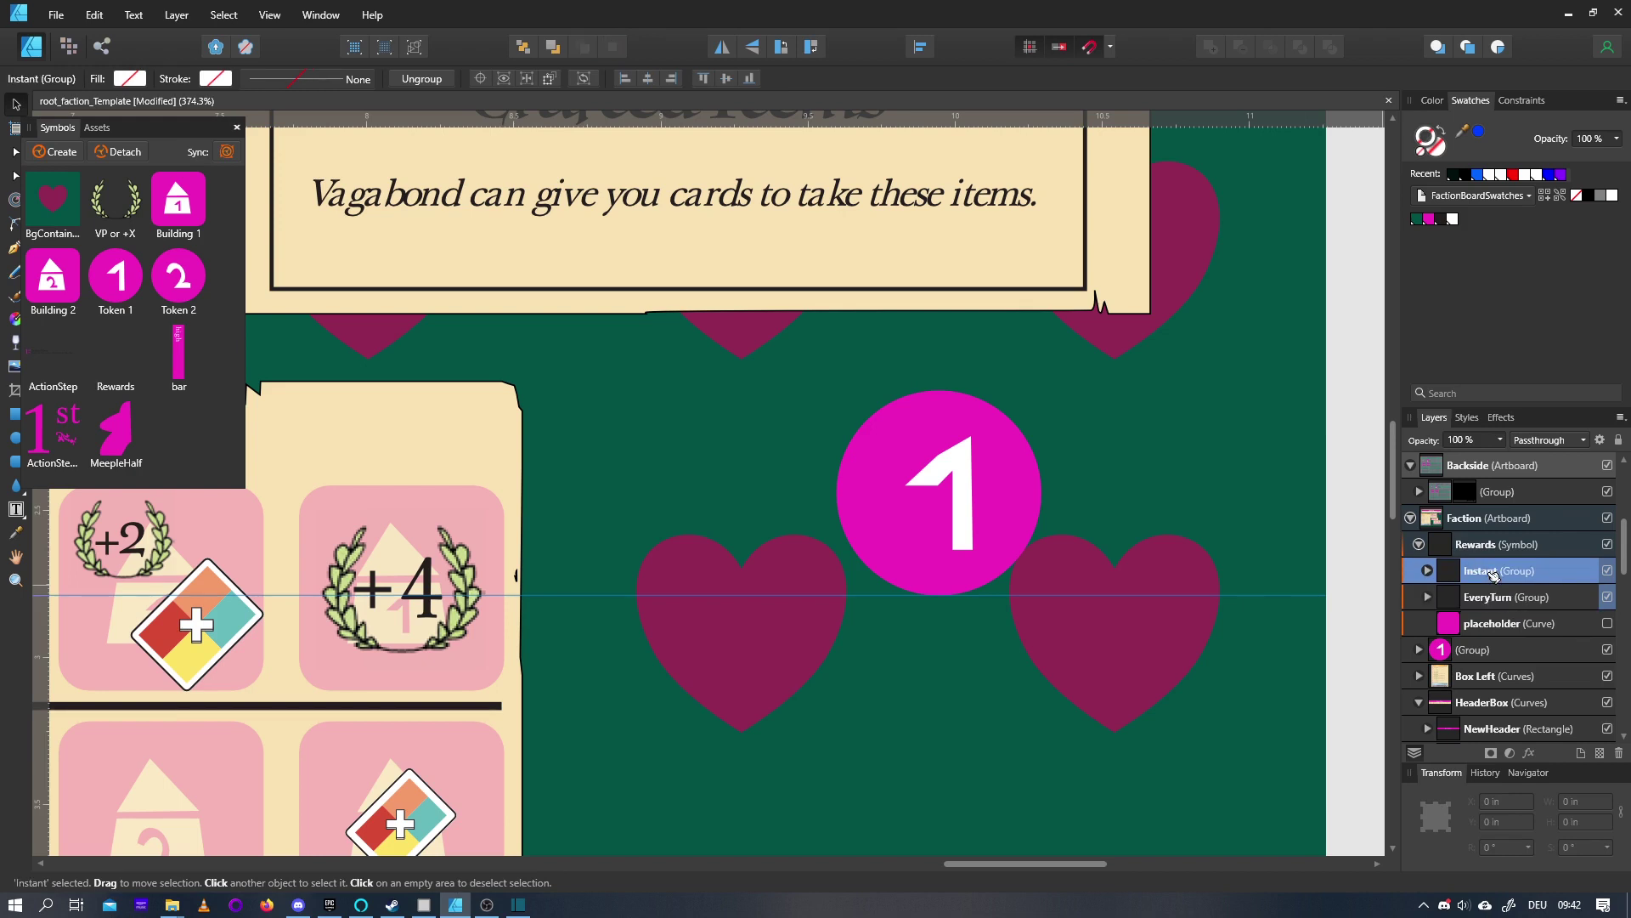
left_click(1428, 571)
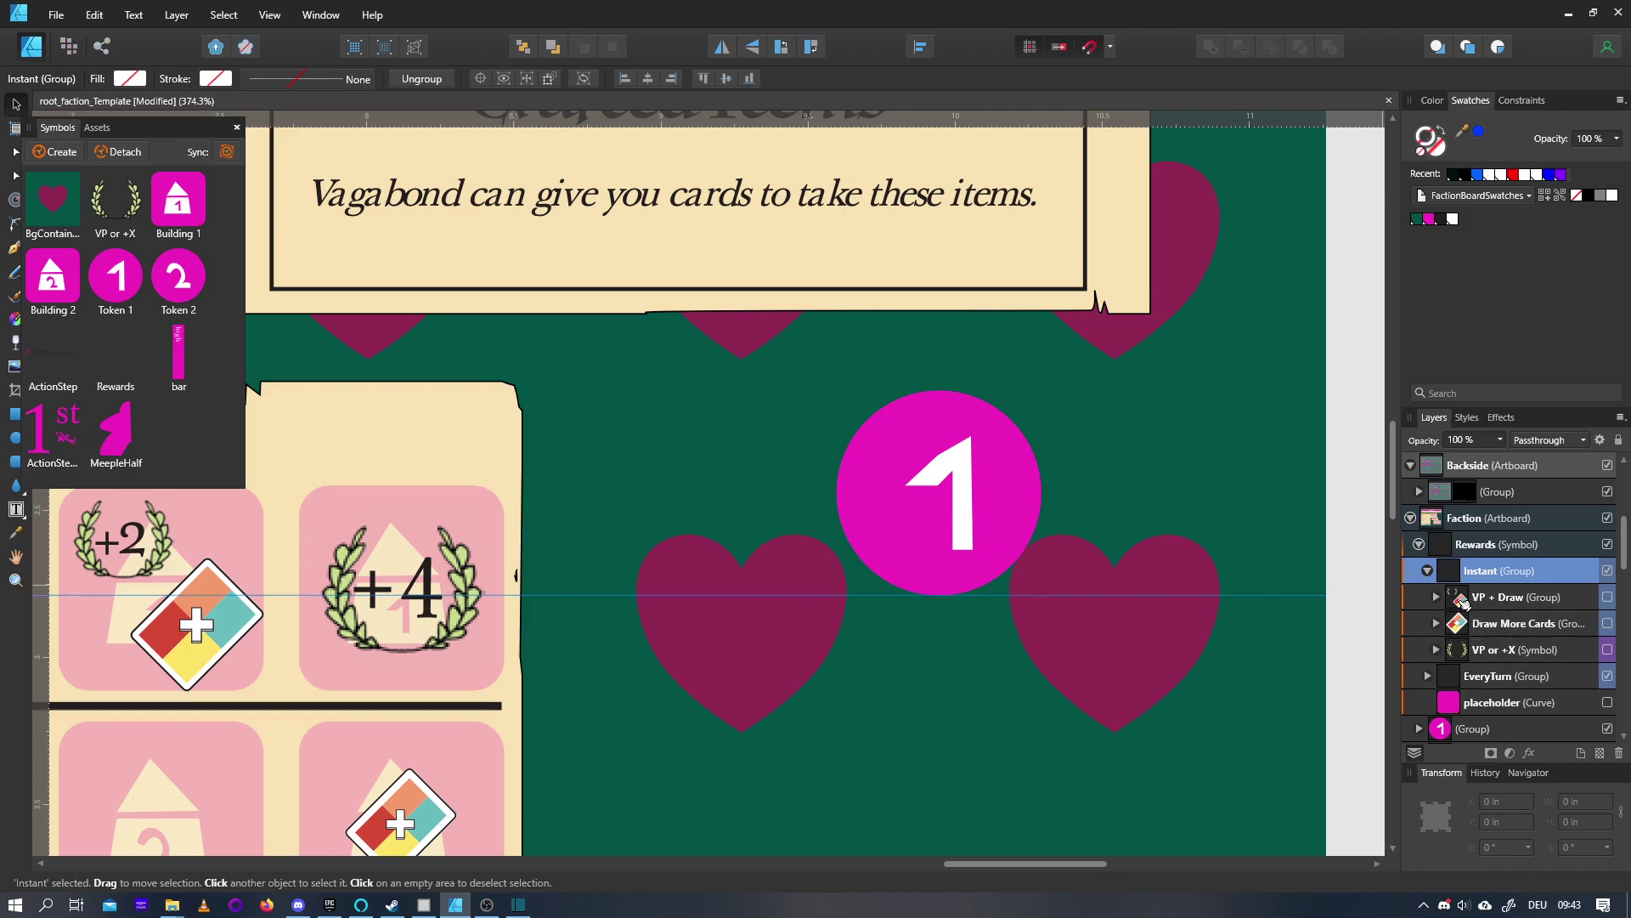
left_click(1462, 602)
left_click(1469, 627)
left_click(1472, 604)
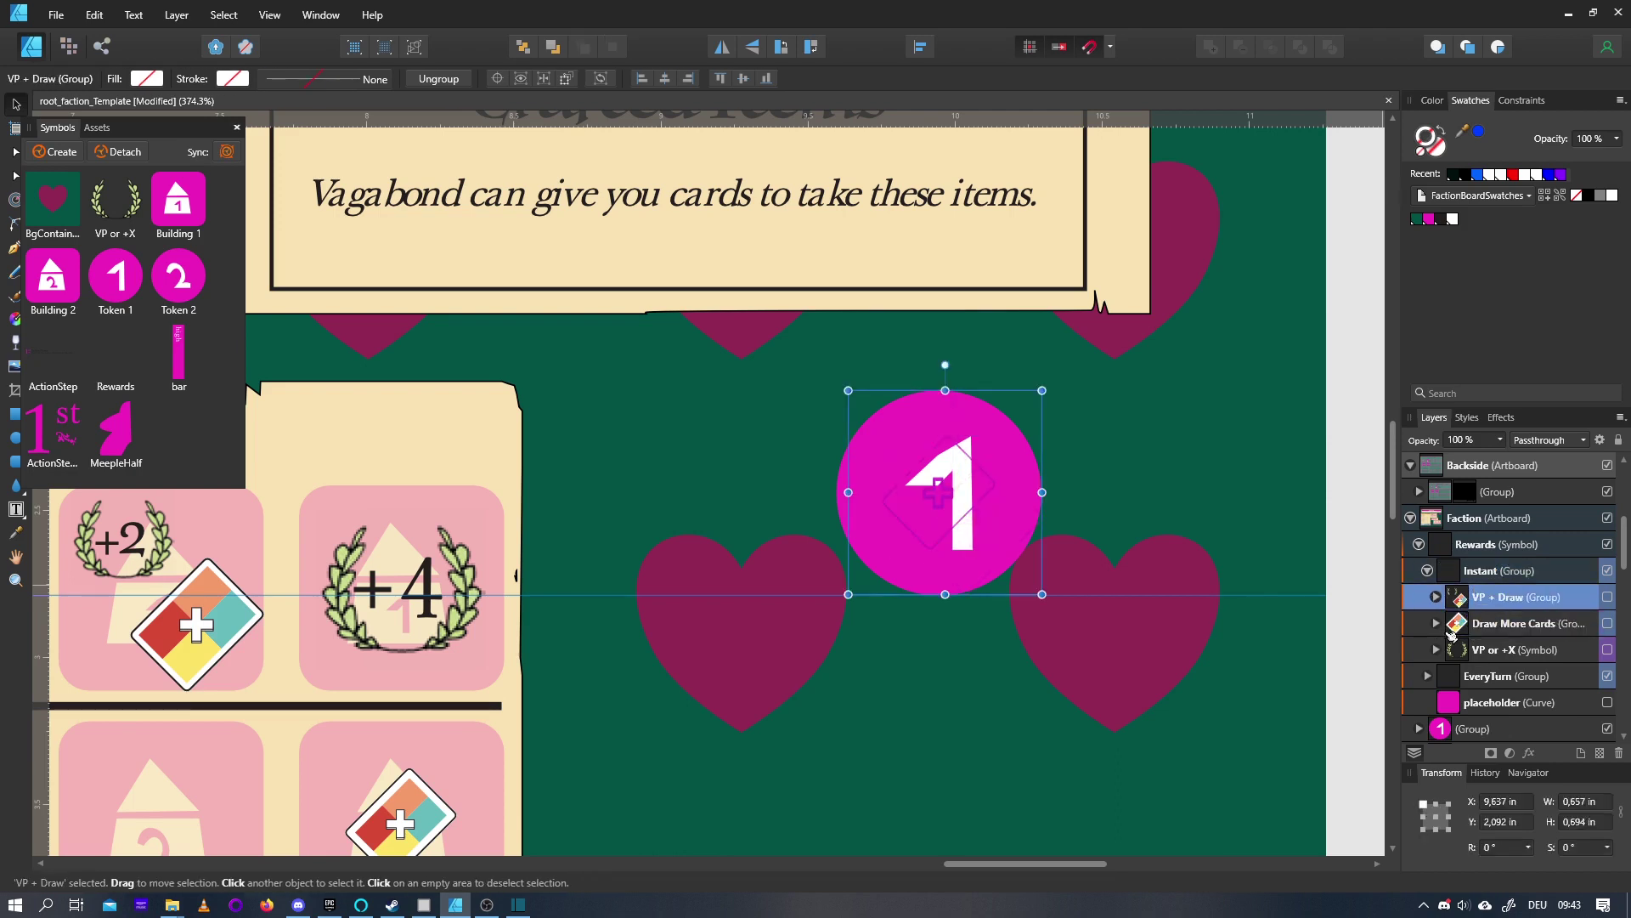
left_click(1467, 652)
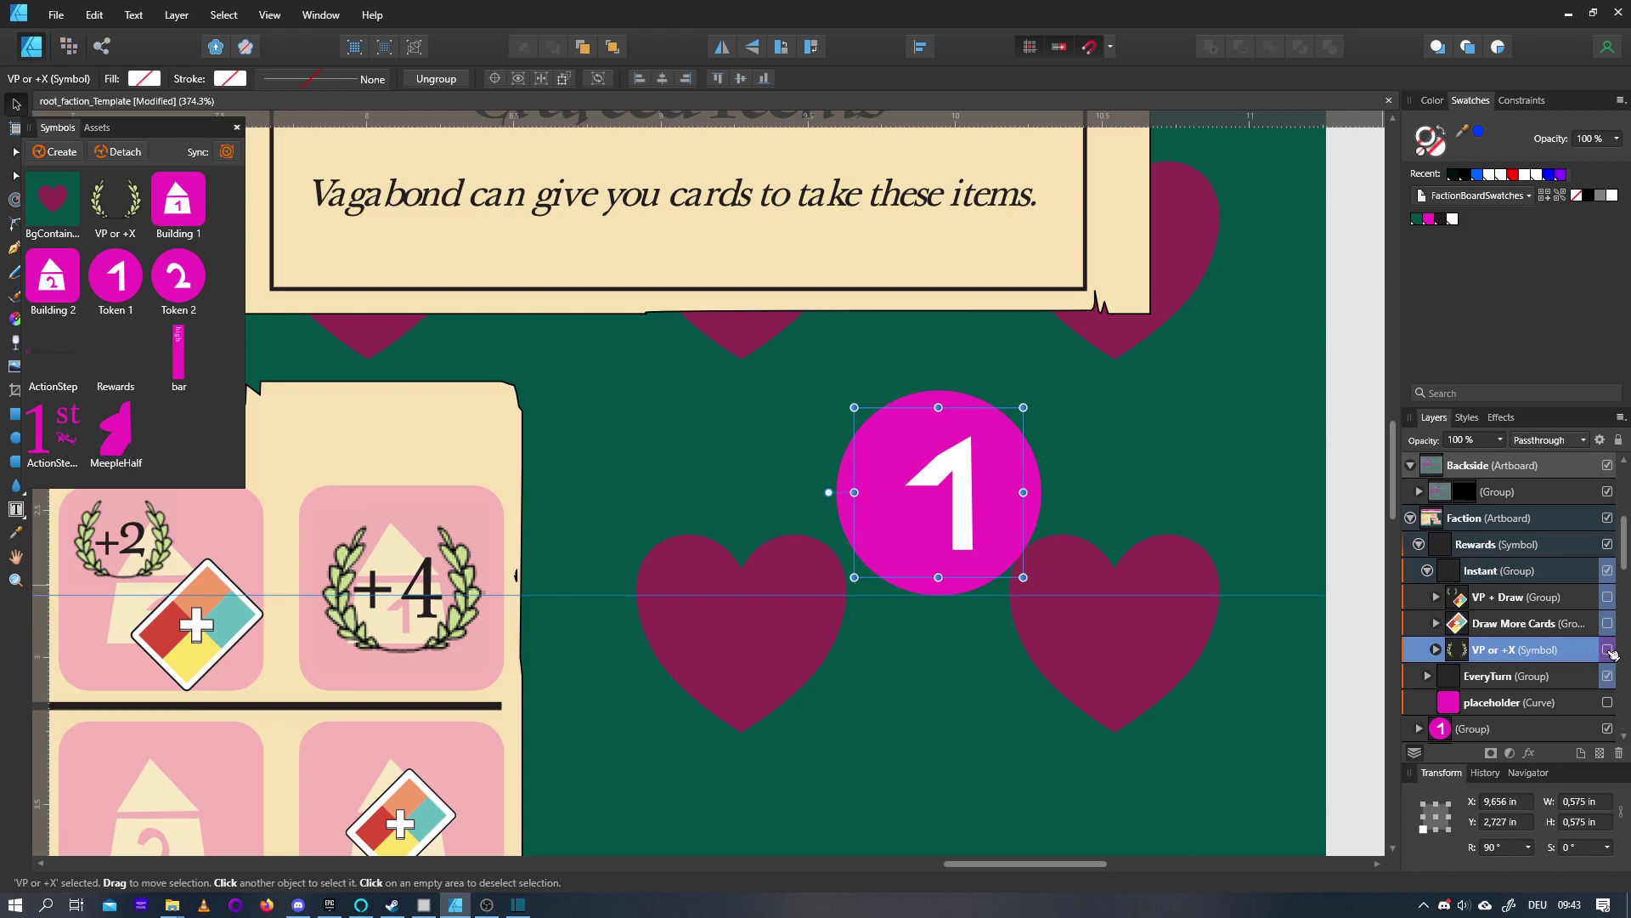
left_click(1607, 650)
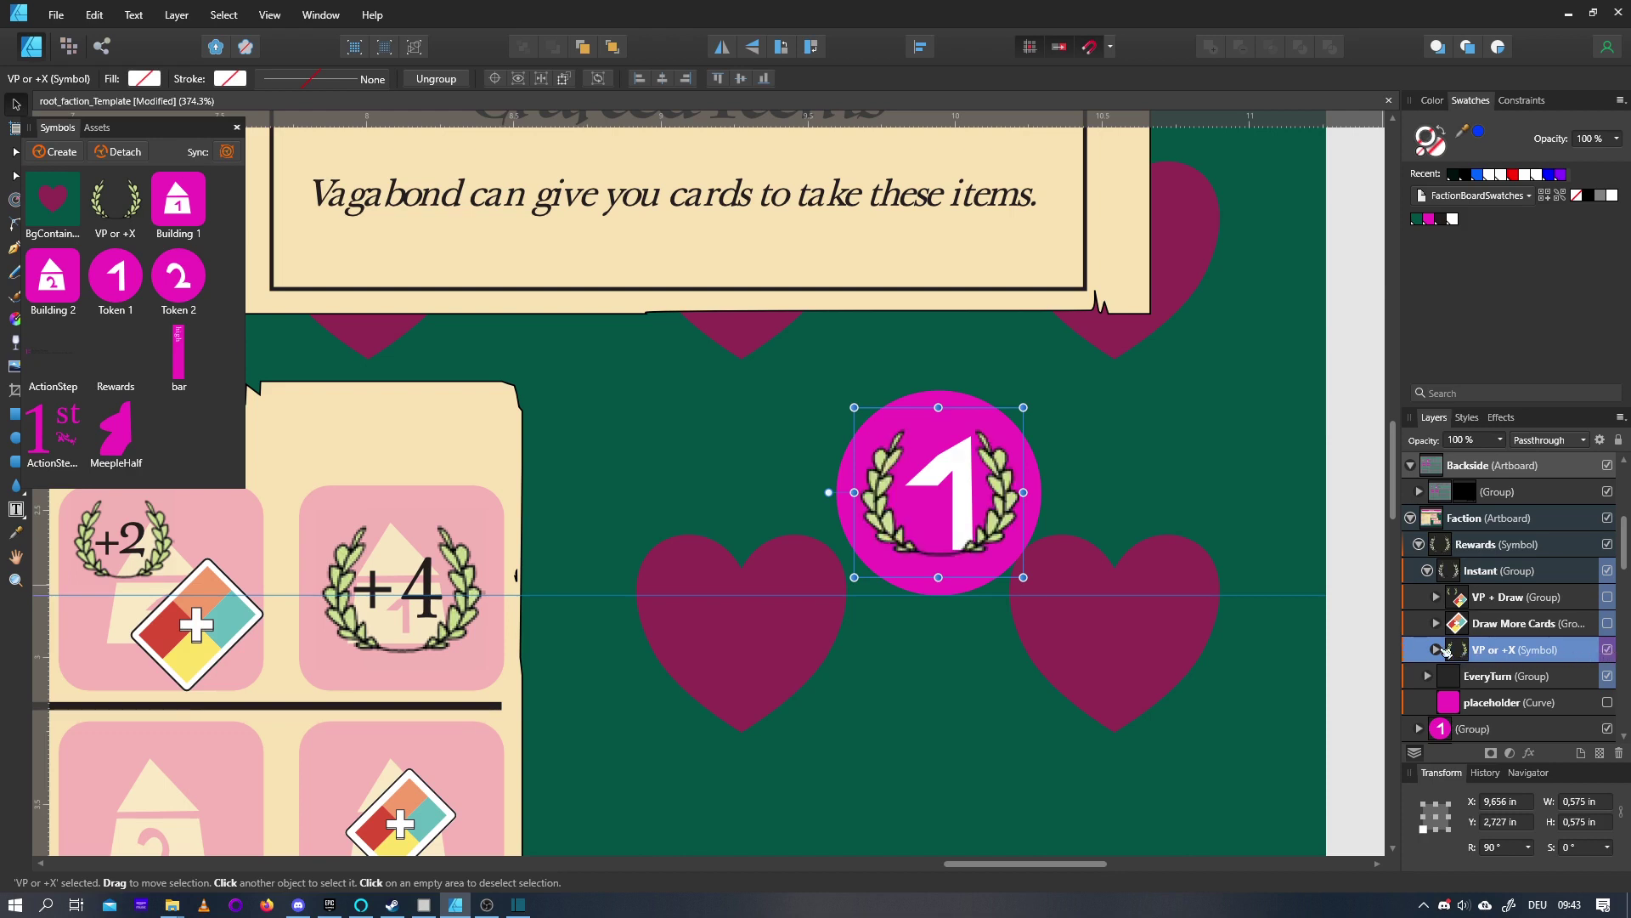
Reveal the + X group and its 2 curve so the token reads +2
left_click(1437, 650)
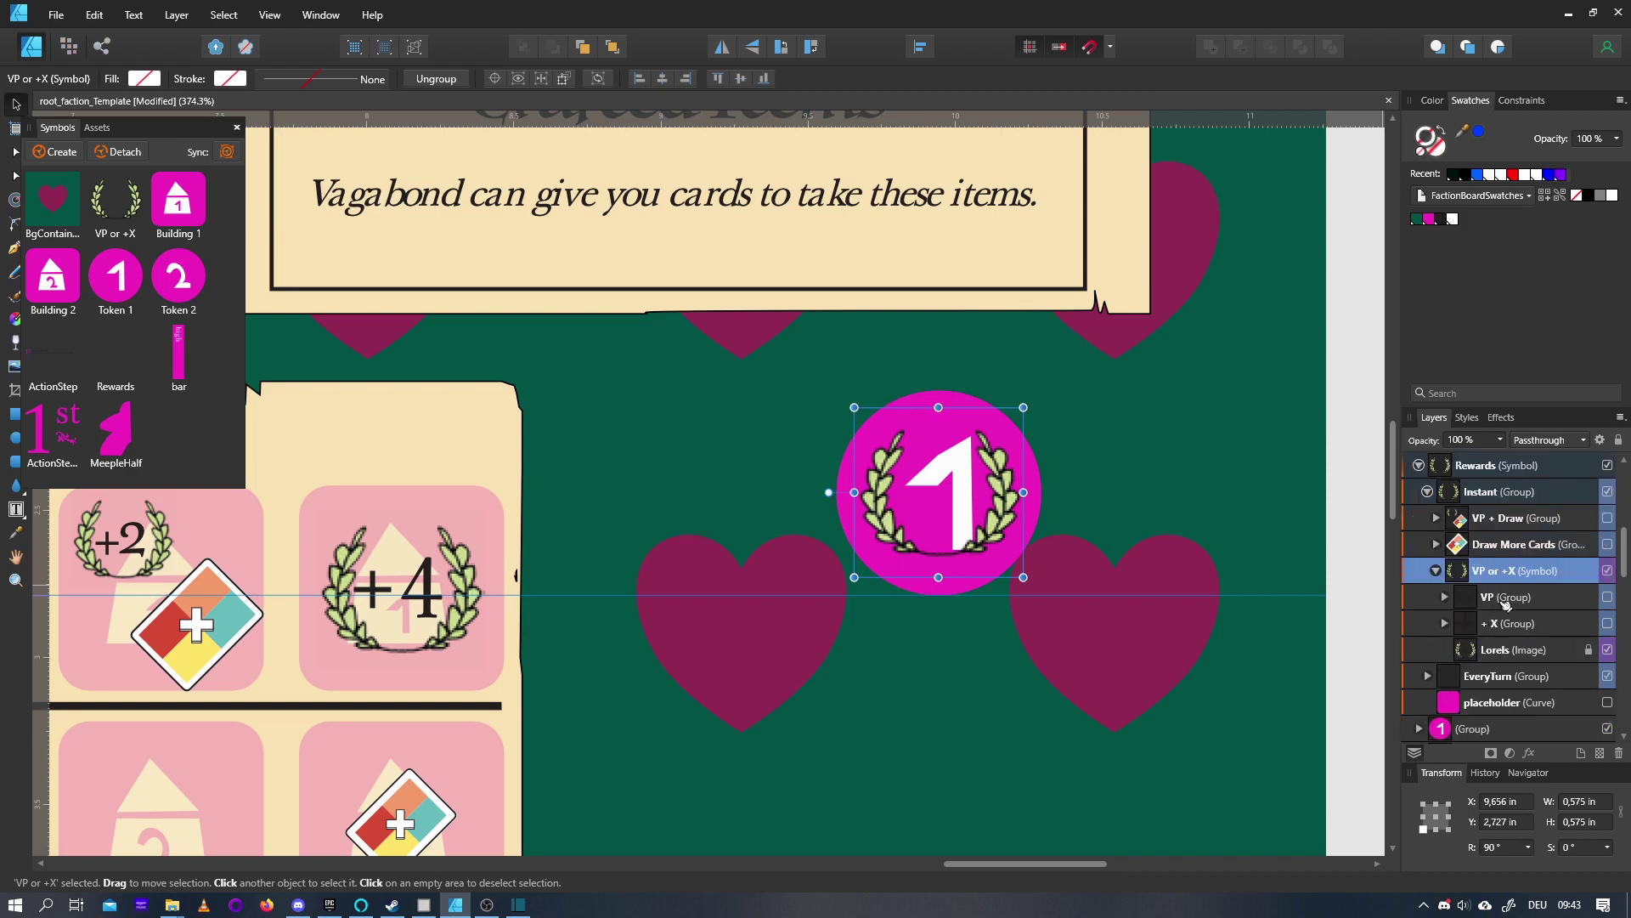
left_click(1470, 600)
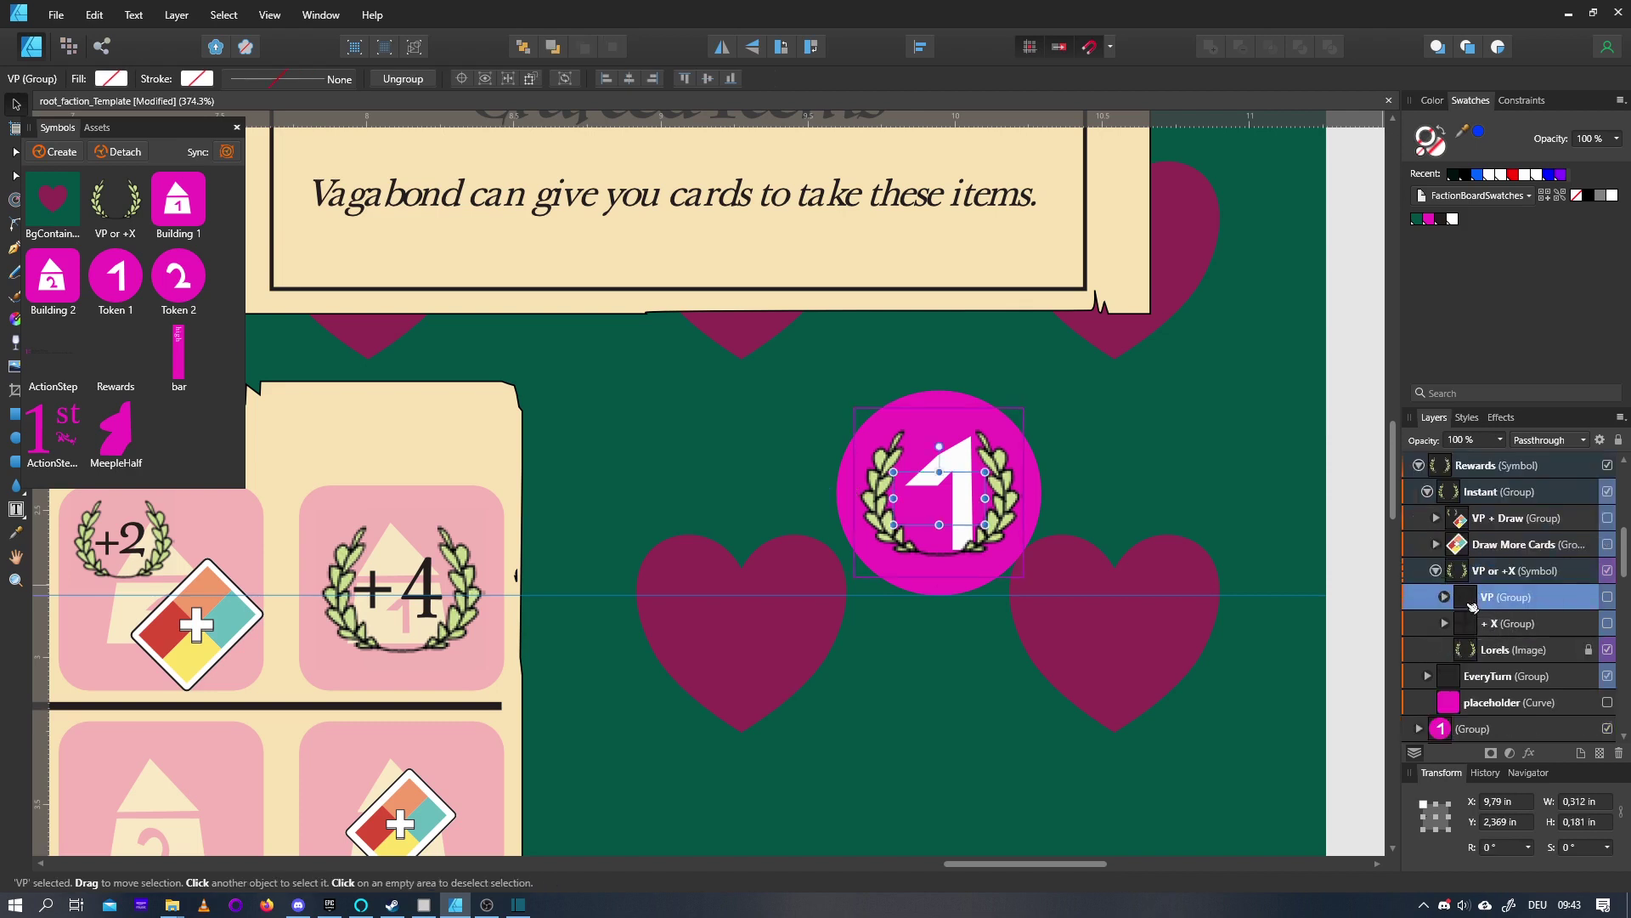
left_click(1479, 626)
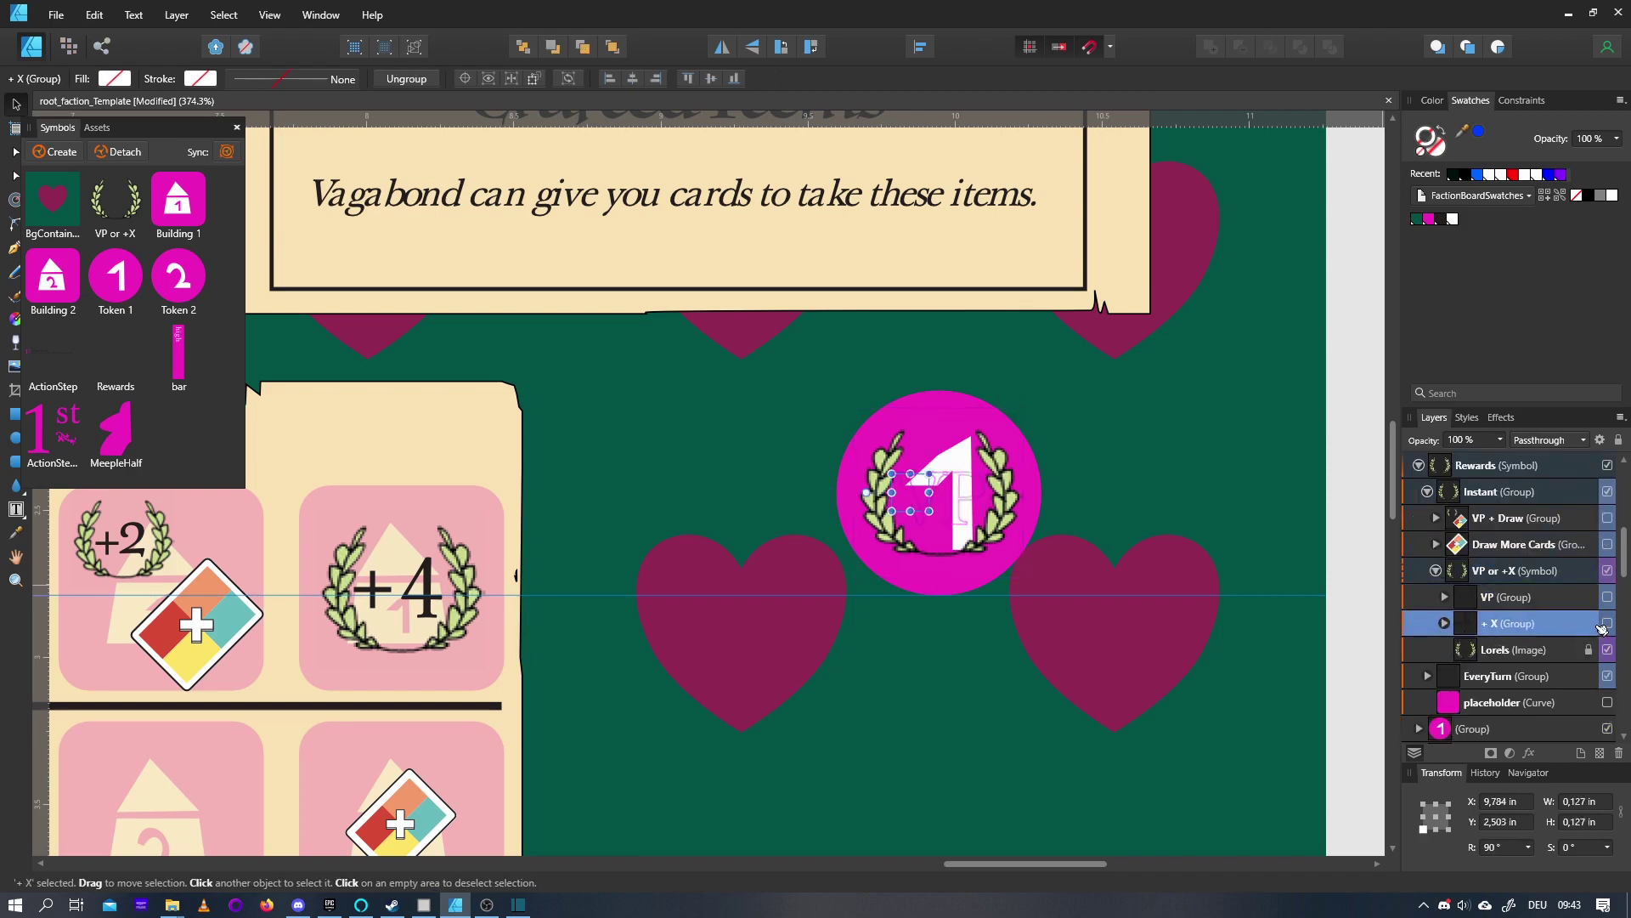
left_click(1607, 623)
left_click(1444, 623)
scroll(1496, 607, "down", 1)
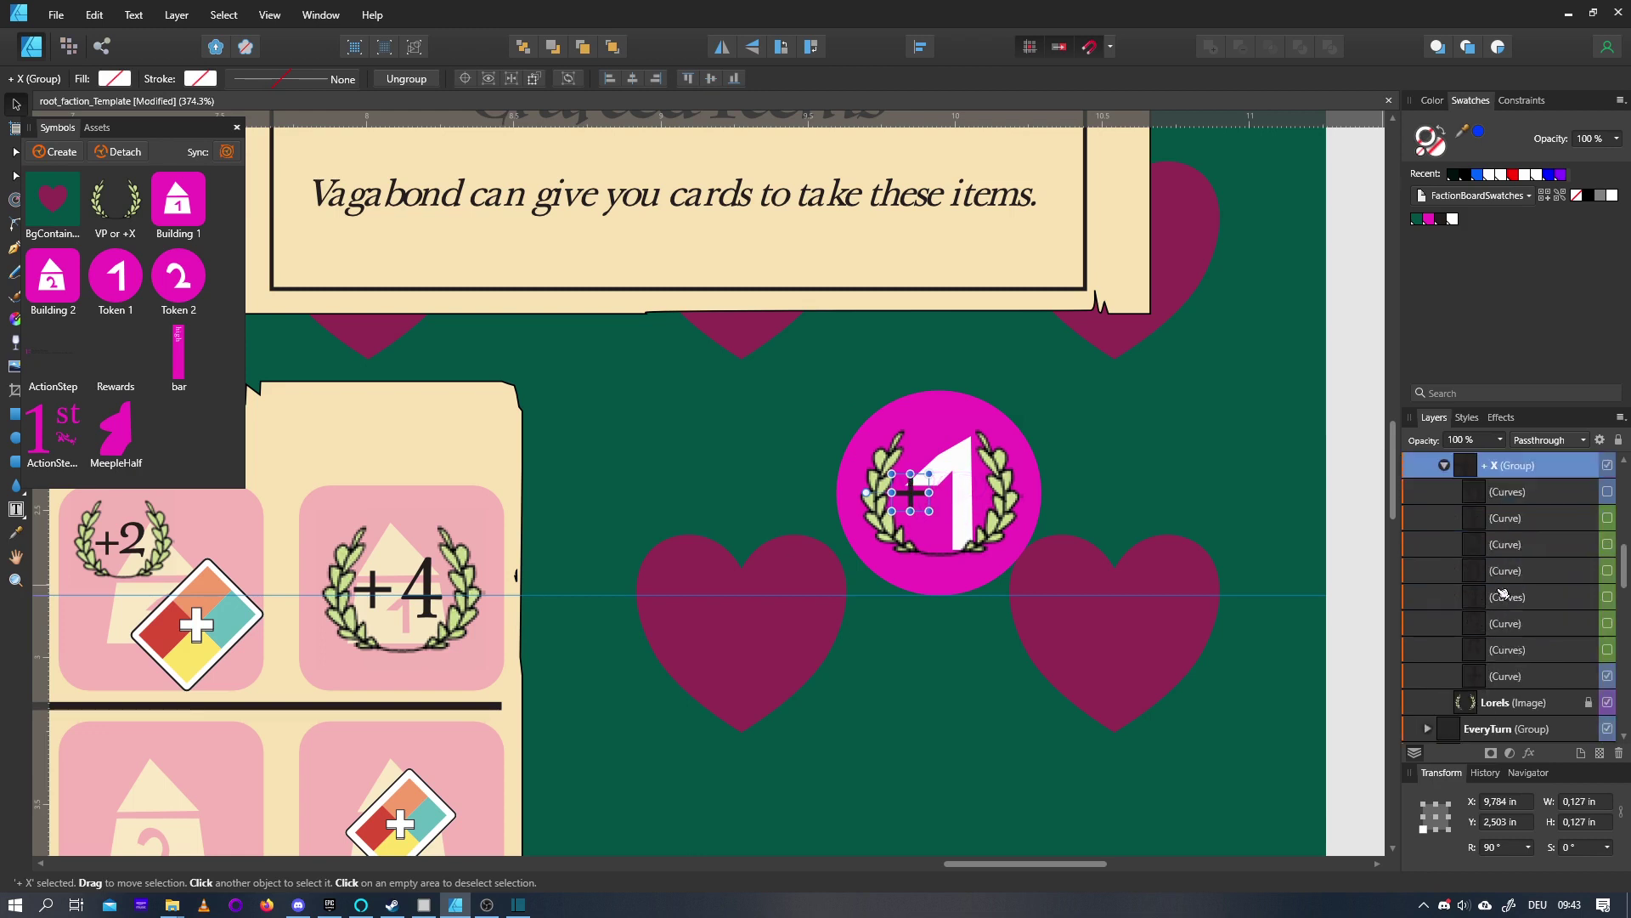
left_click(1610, 545)
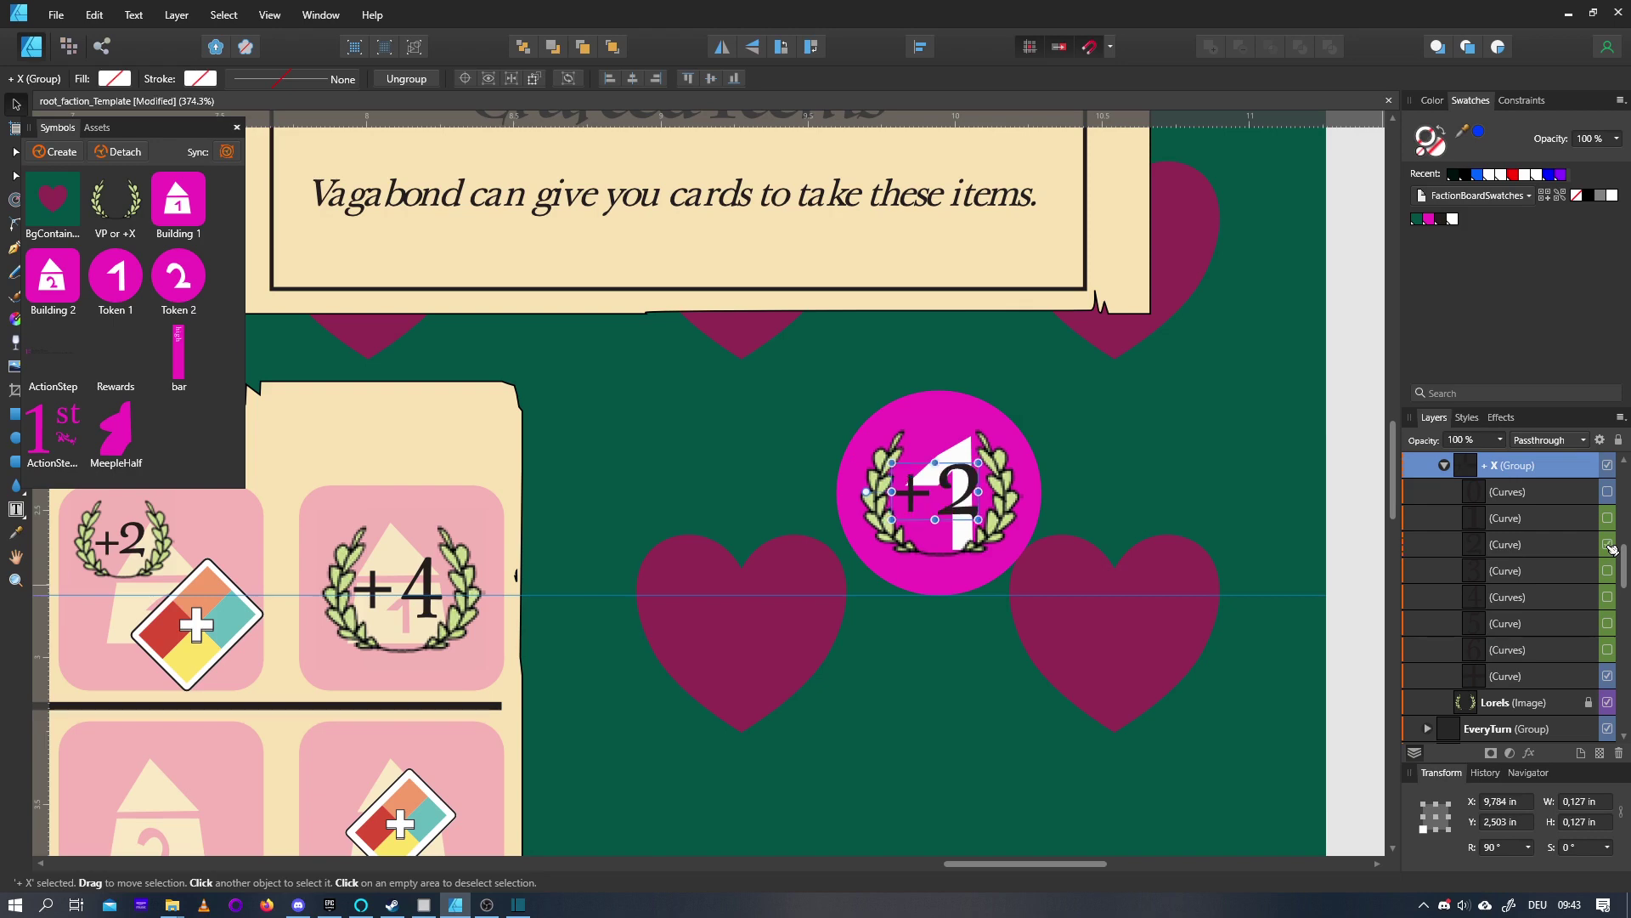
left_click(1293, 535)
scroll(1287, 539, "down", 3)
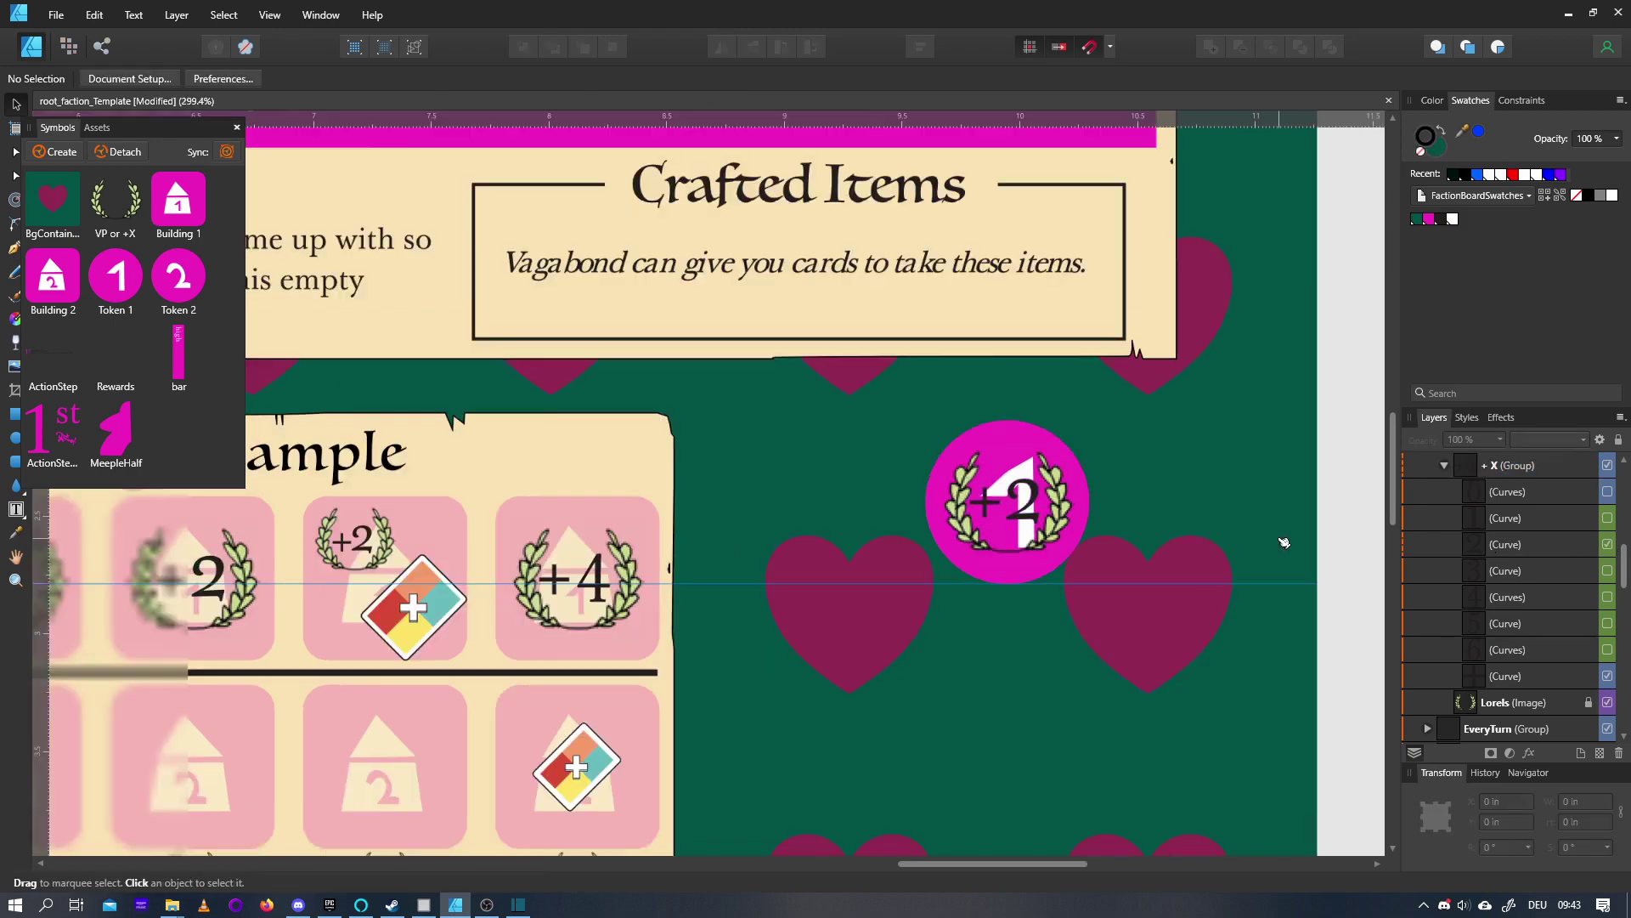
Group the Rewards symbol with the numbered token group beneath it
left_click(1447, 466)
scroll(1442, 514, "up", 1)
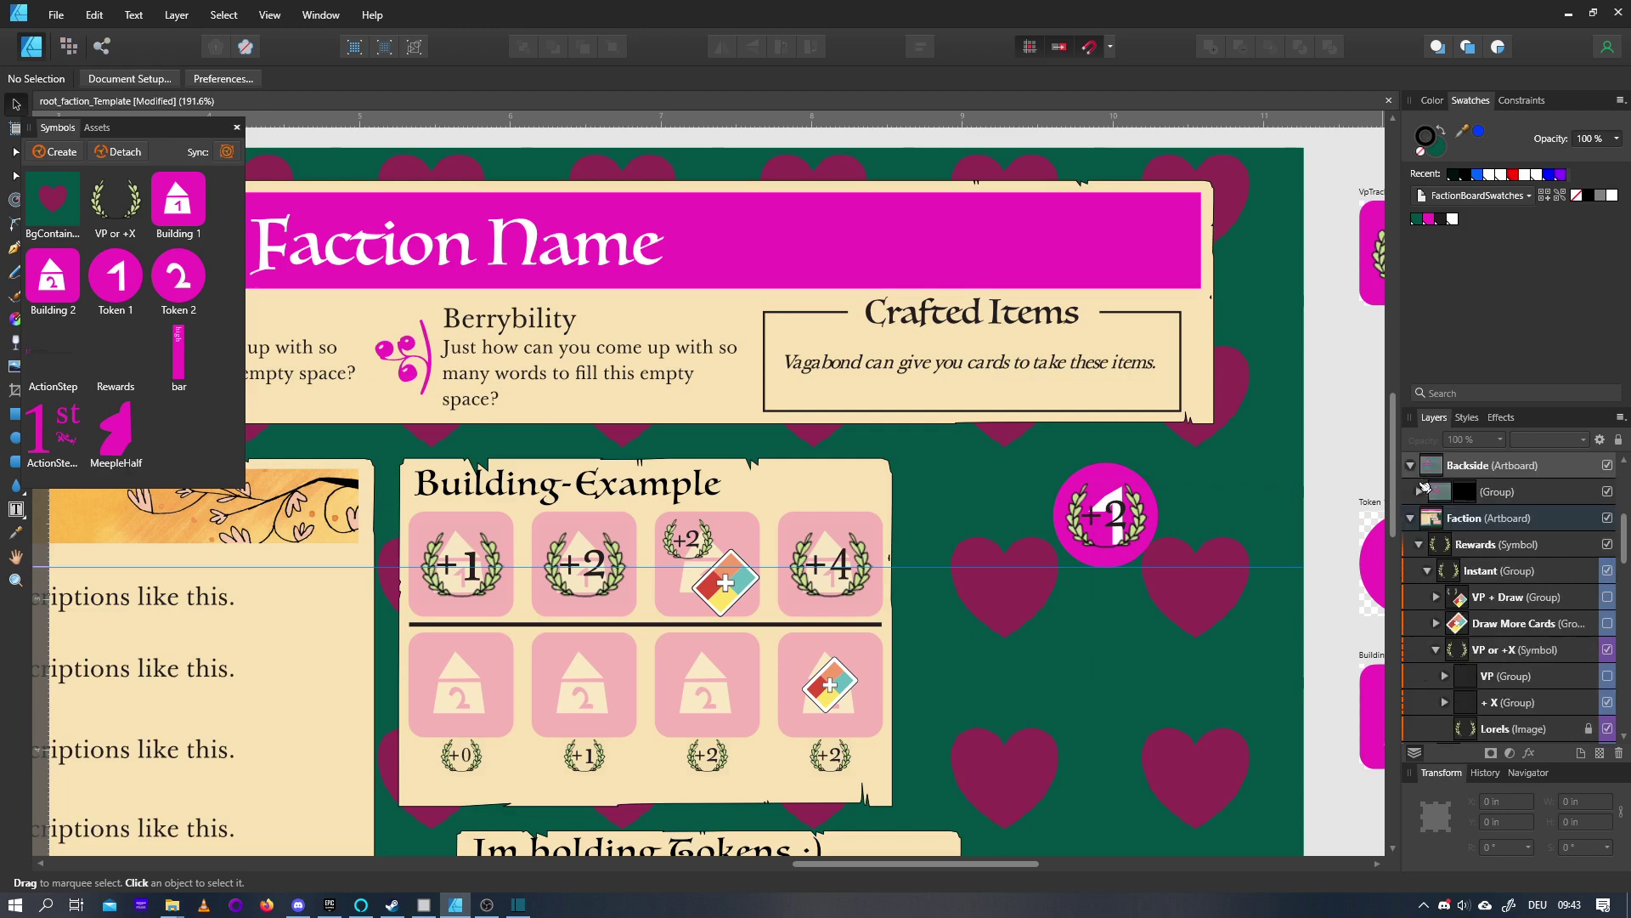
left_click(1421, 544)
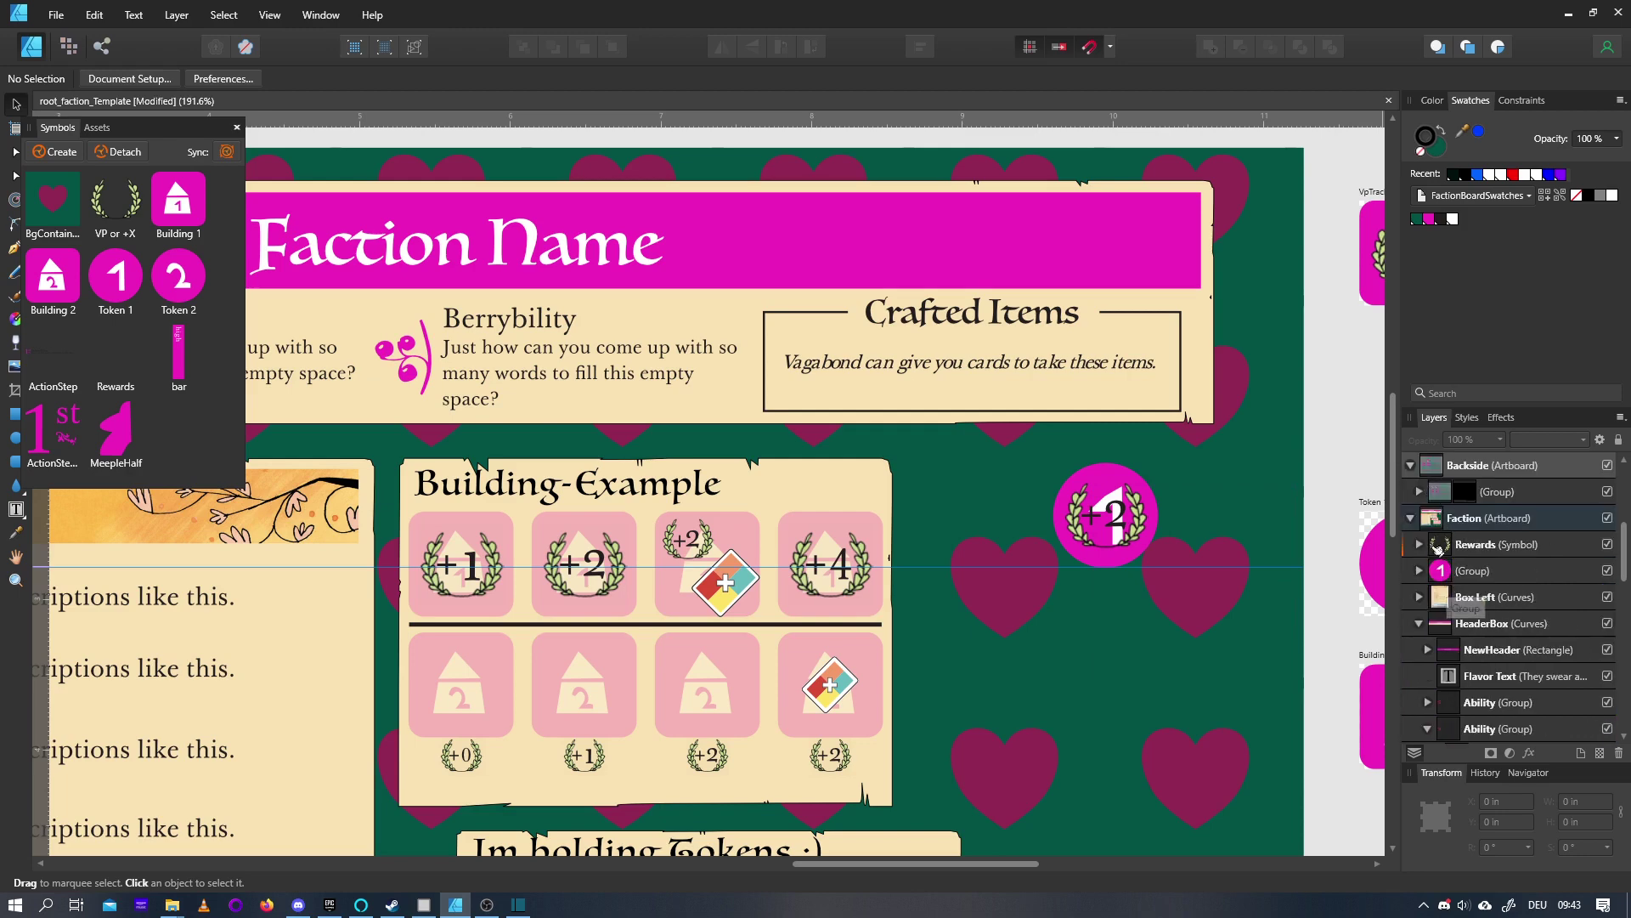
left_click(1445, 548)
left_click(1444, 578, "shift")
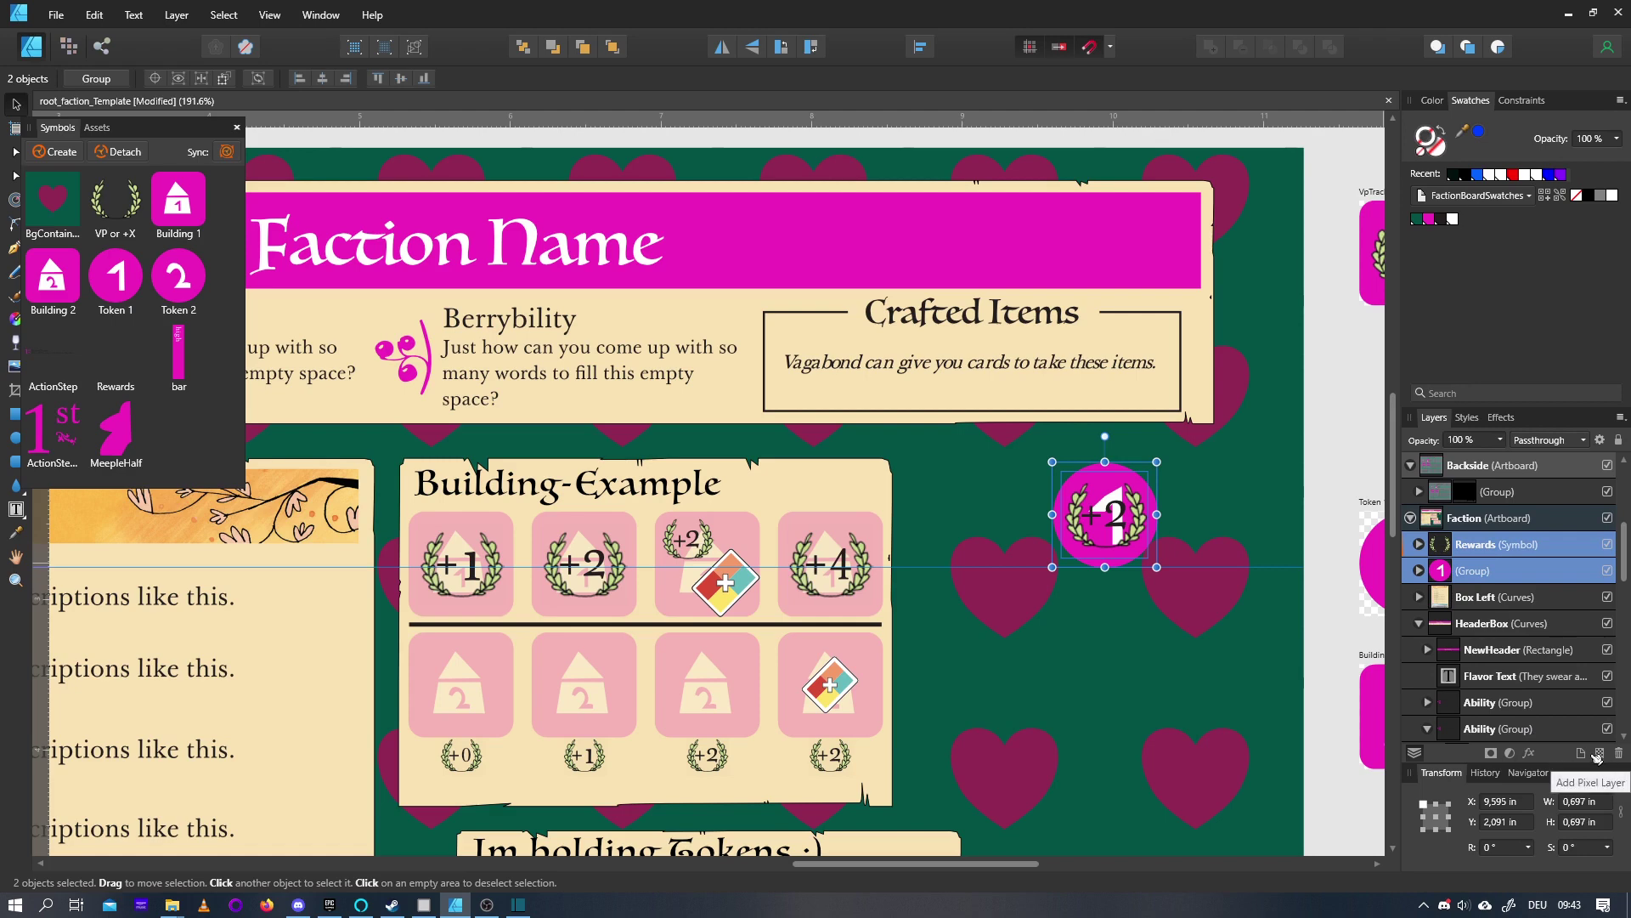
left_click(174, 15)
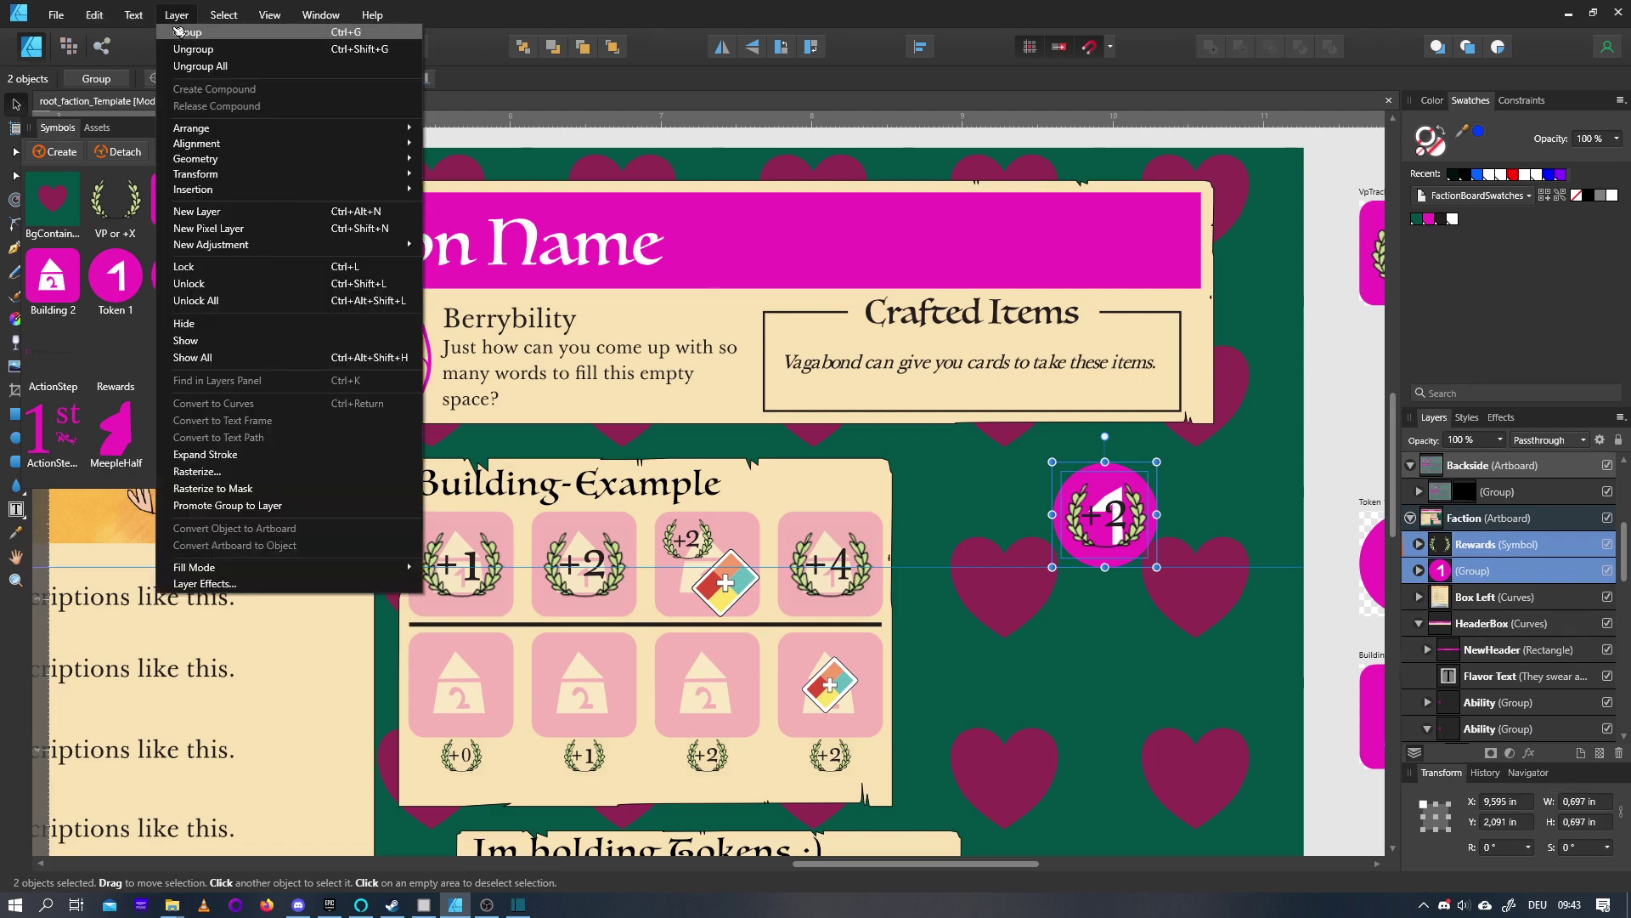
left_click(184, 32)
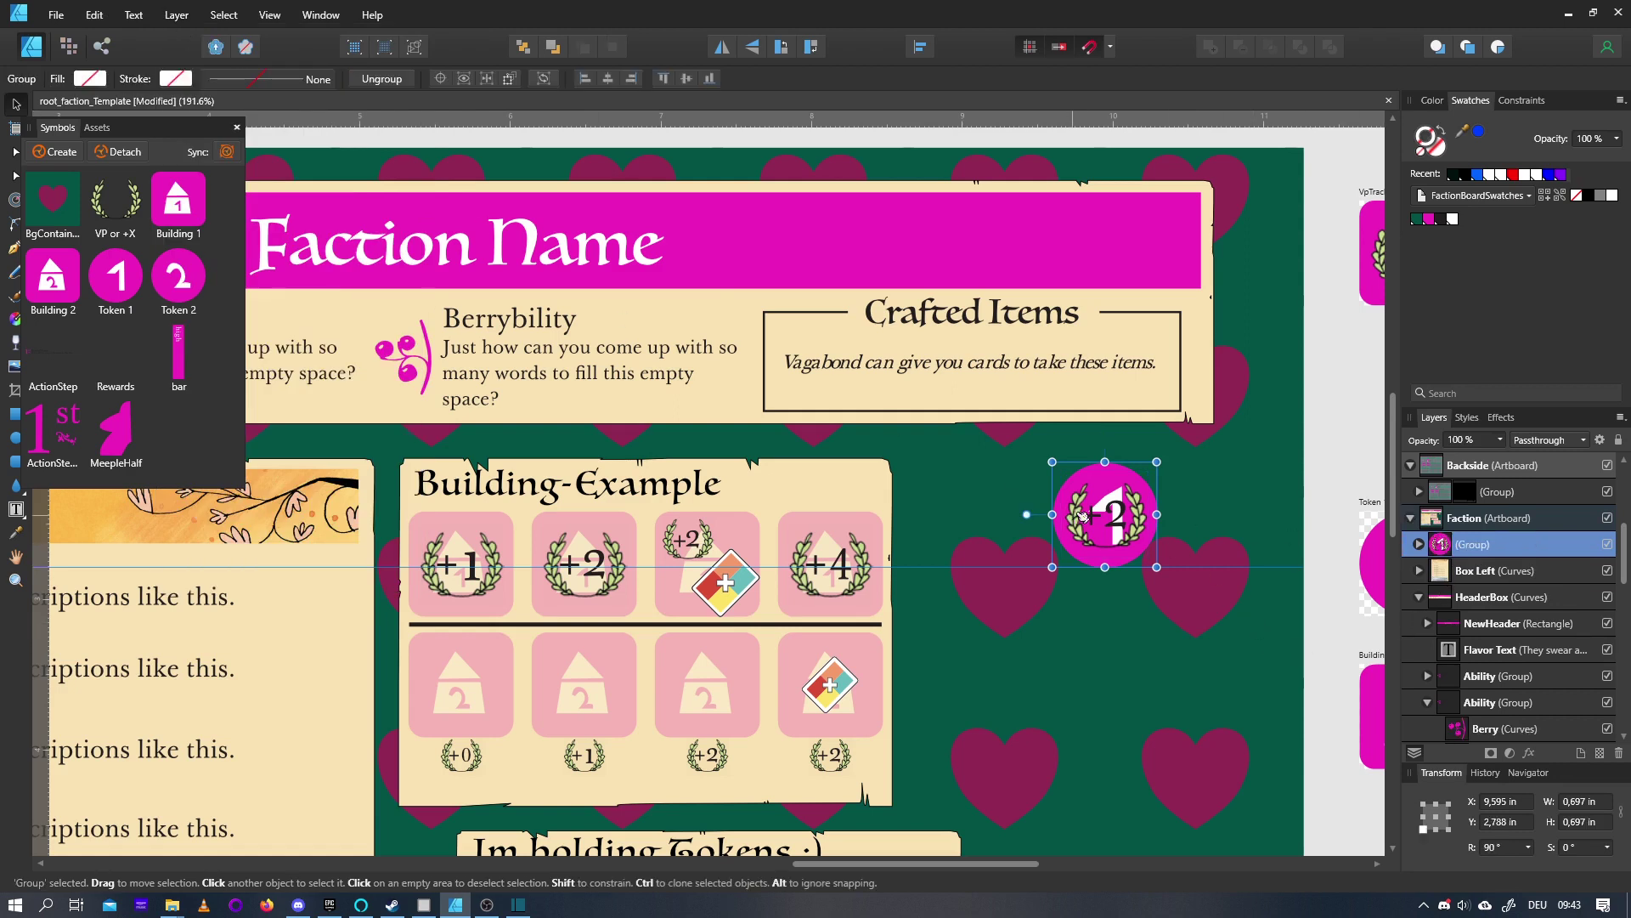
Move the grouped +2 token down beside Building-Example, to X 8.812, Y 3.937 in
left_click_drag(1092, 517, 985, 576)
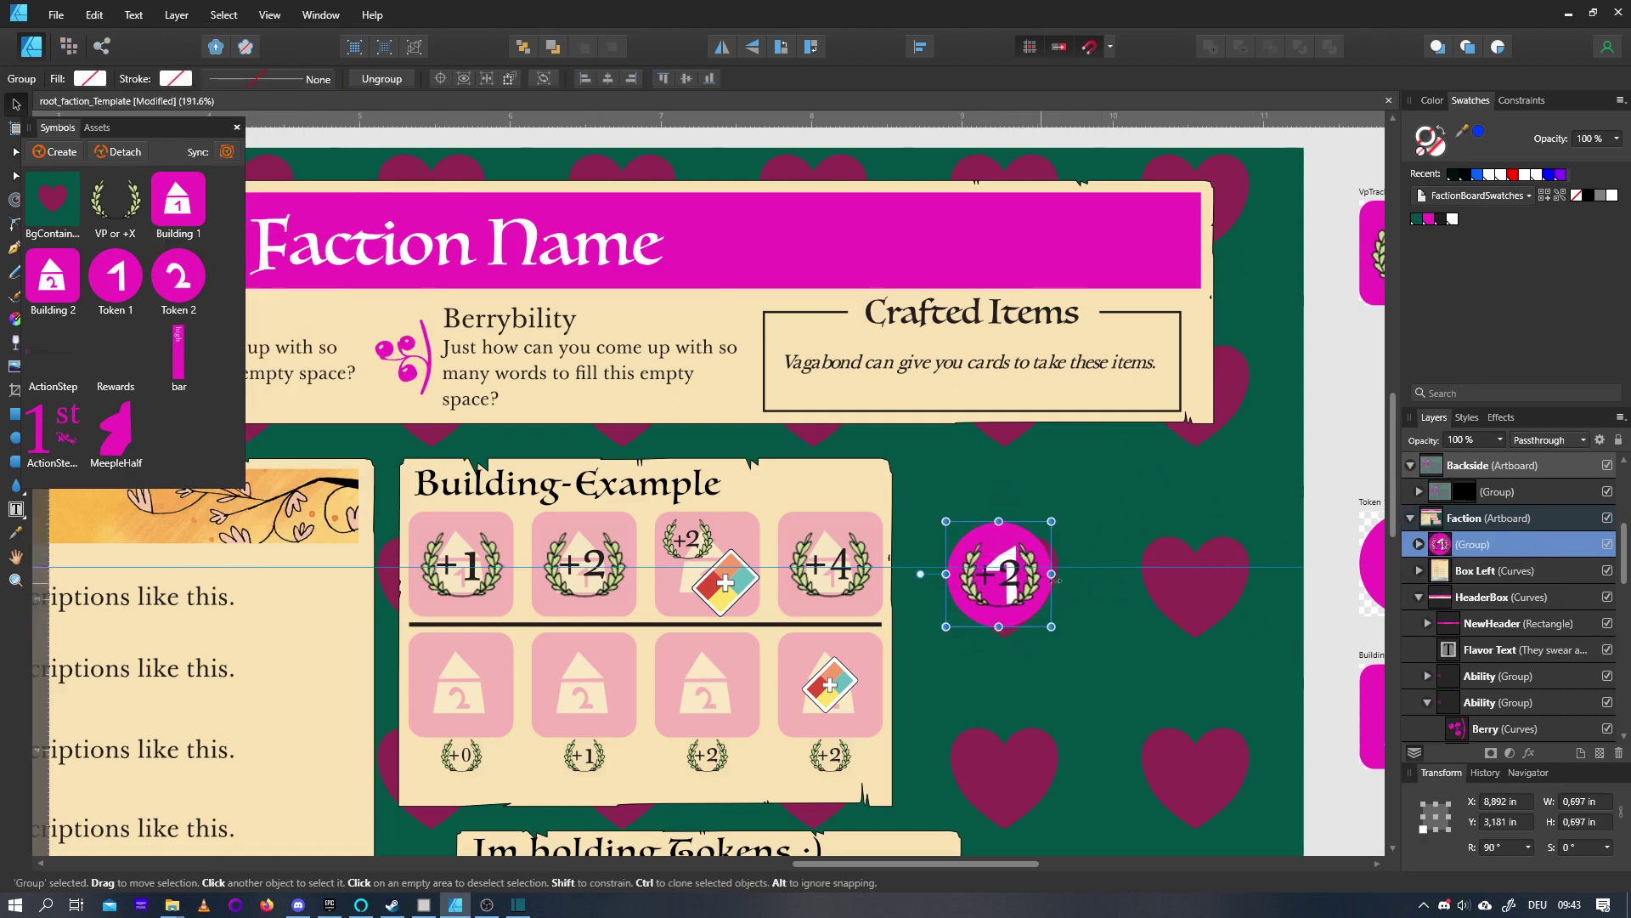
scroll(1030, 604, "down", 2)
left_click_drag(1023, 486, 1011, 599)
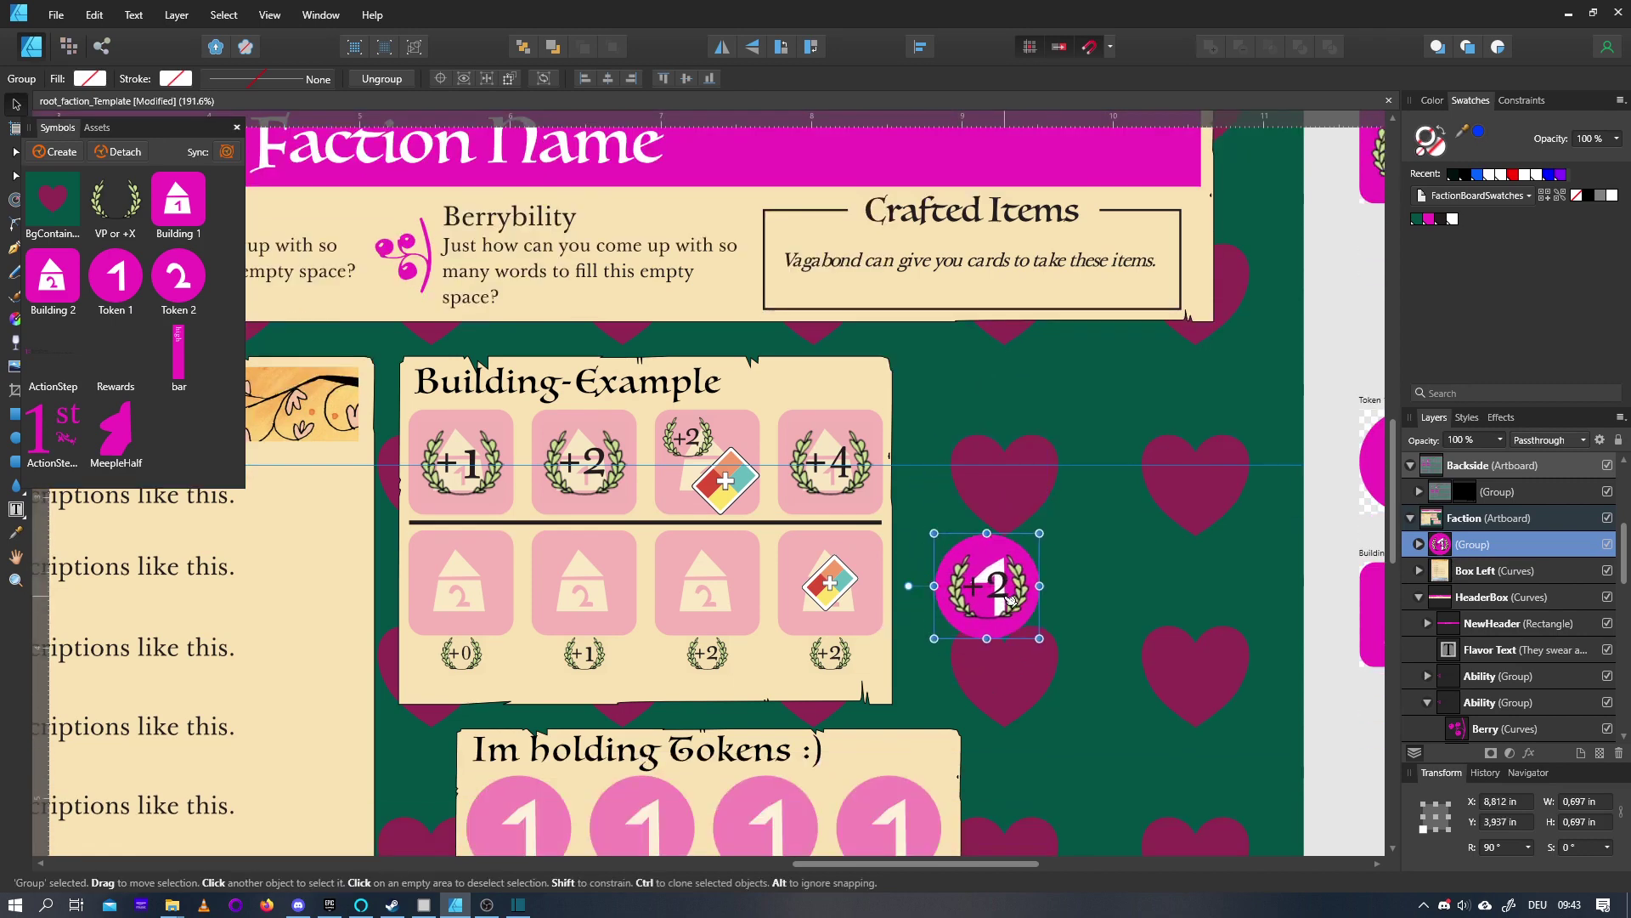
scroll(1015, 586, "down", 2)
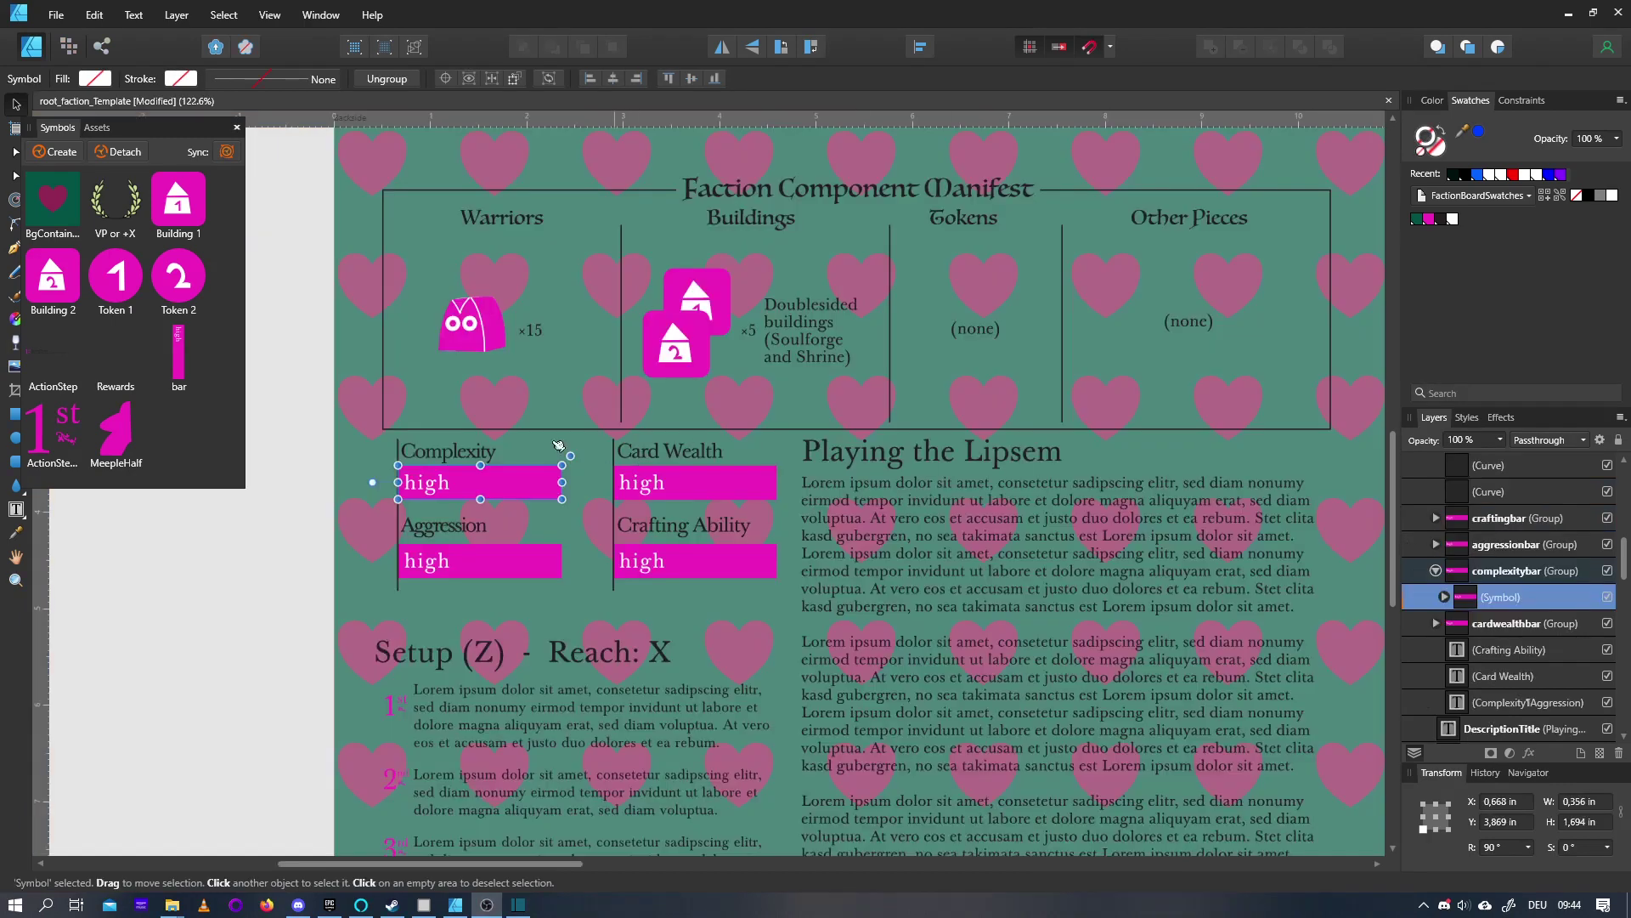
Swap the complexitybar symbol's High variant for Low so the bar reads low
scroll(412, 463, "up", 3)
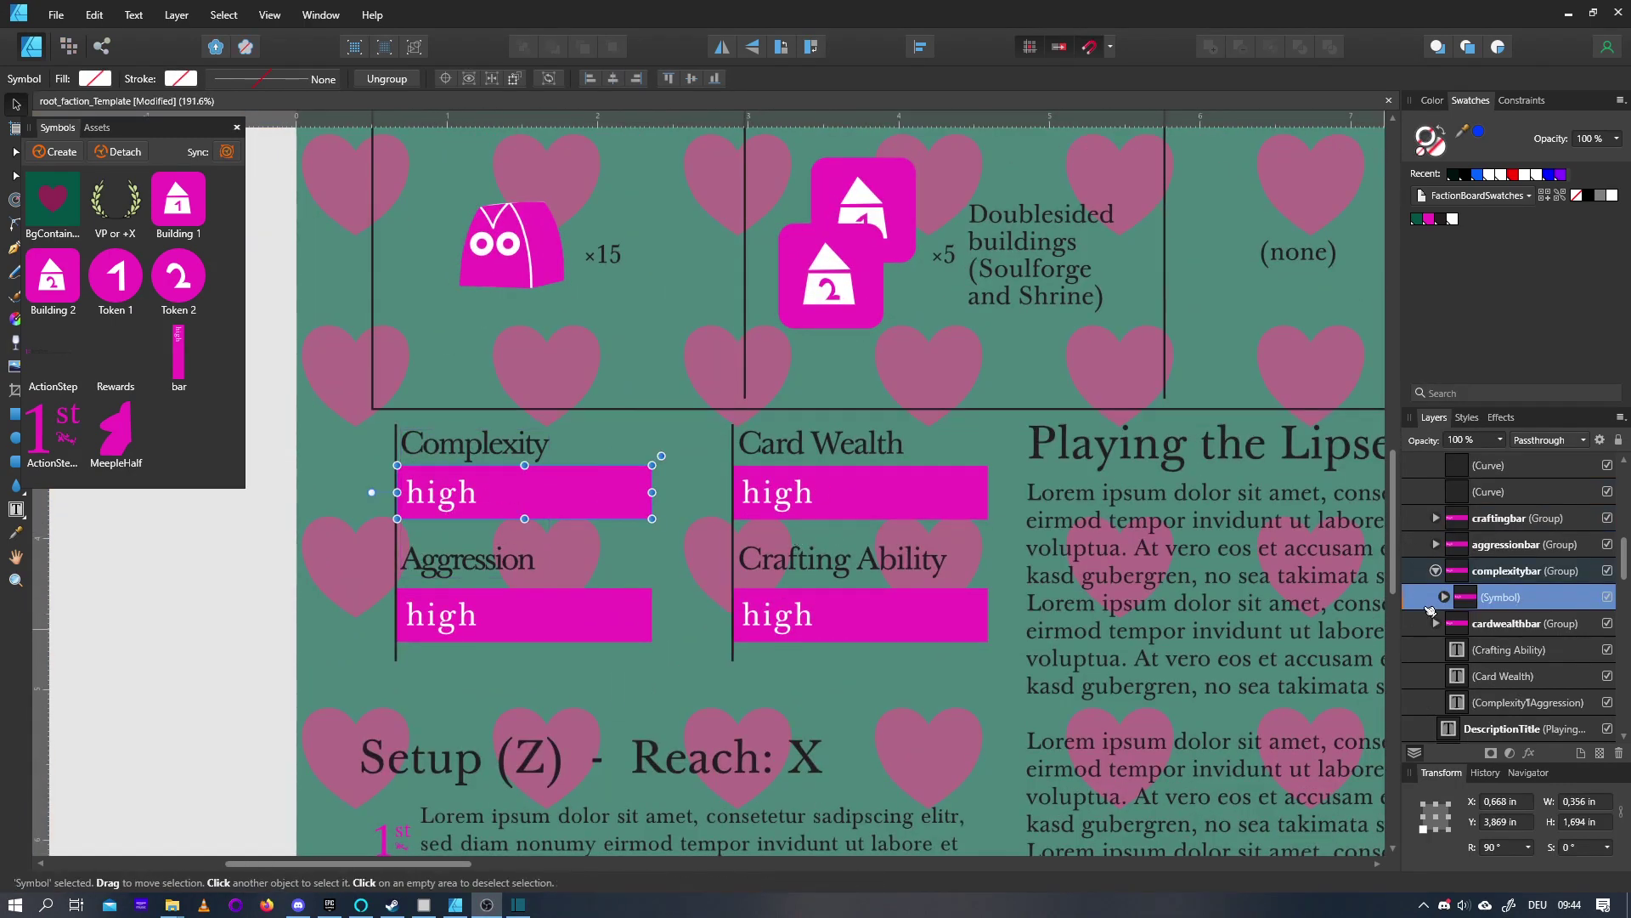
left_click(1444, 596)
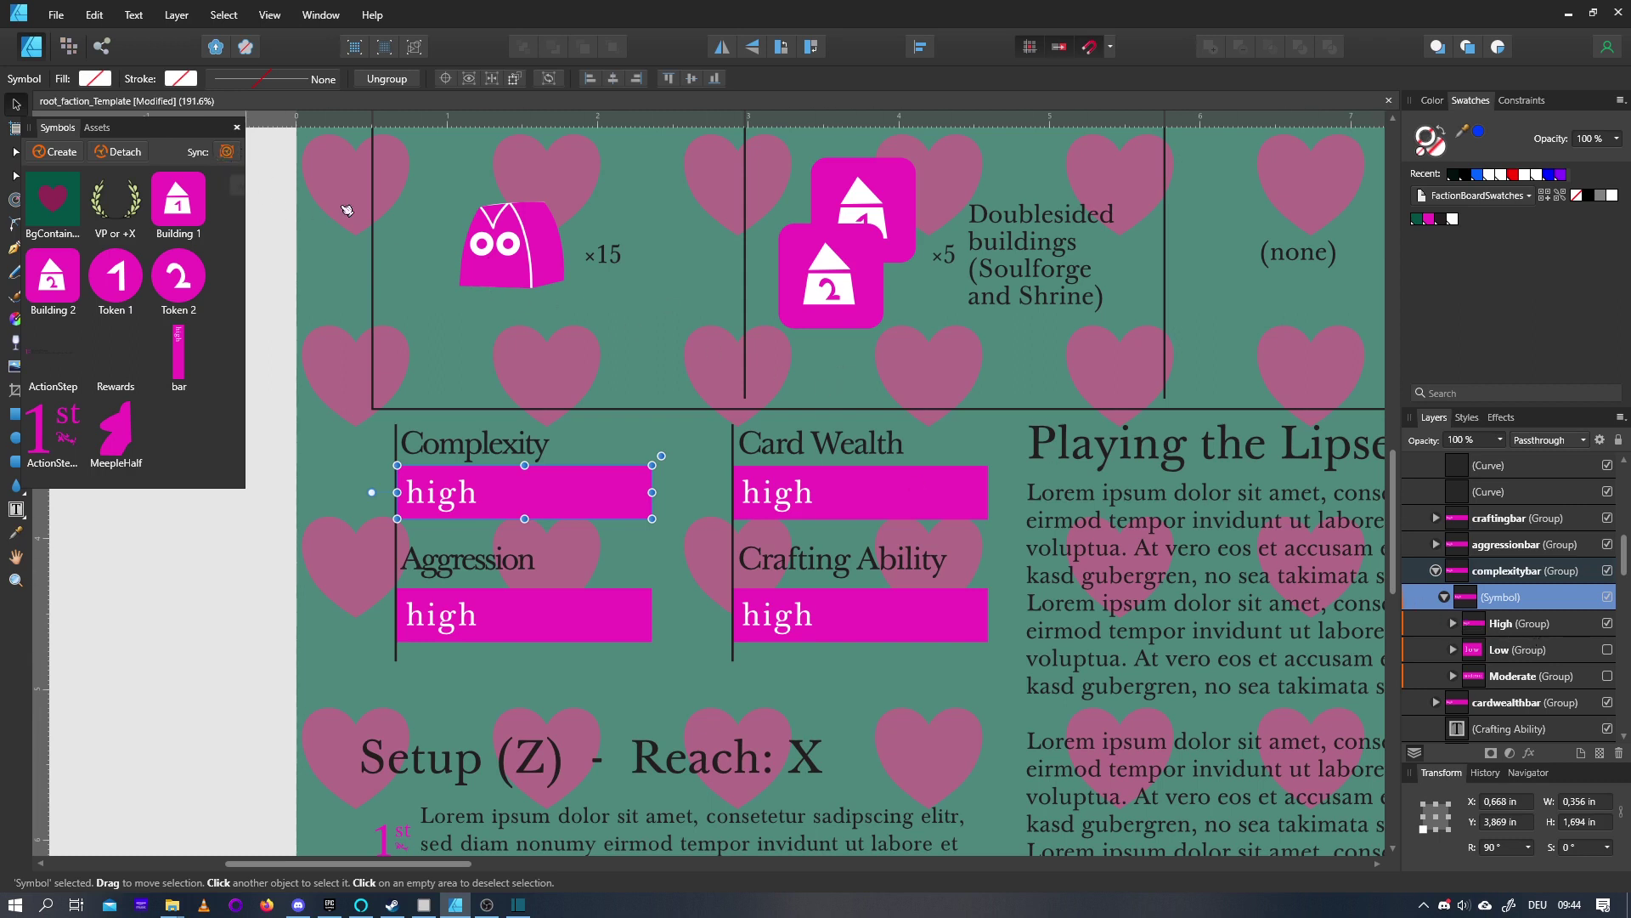
left_click(1608, 624)
left_click(1608, 650)
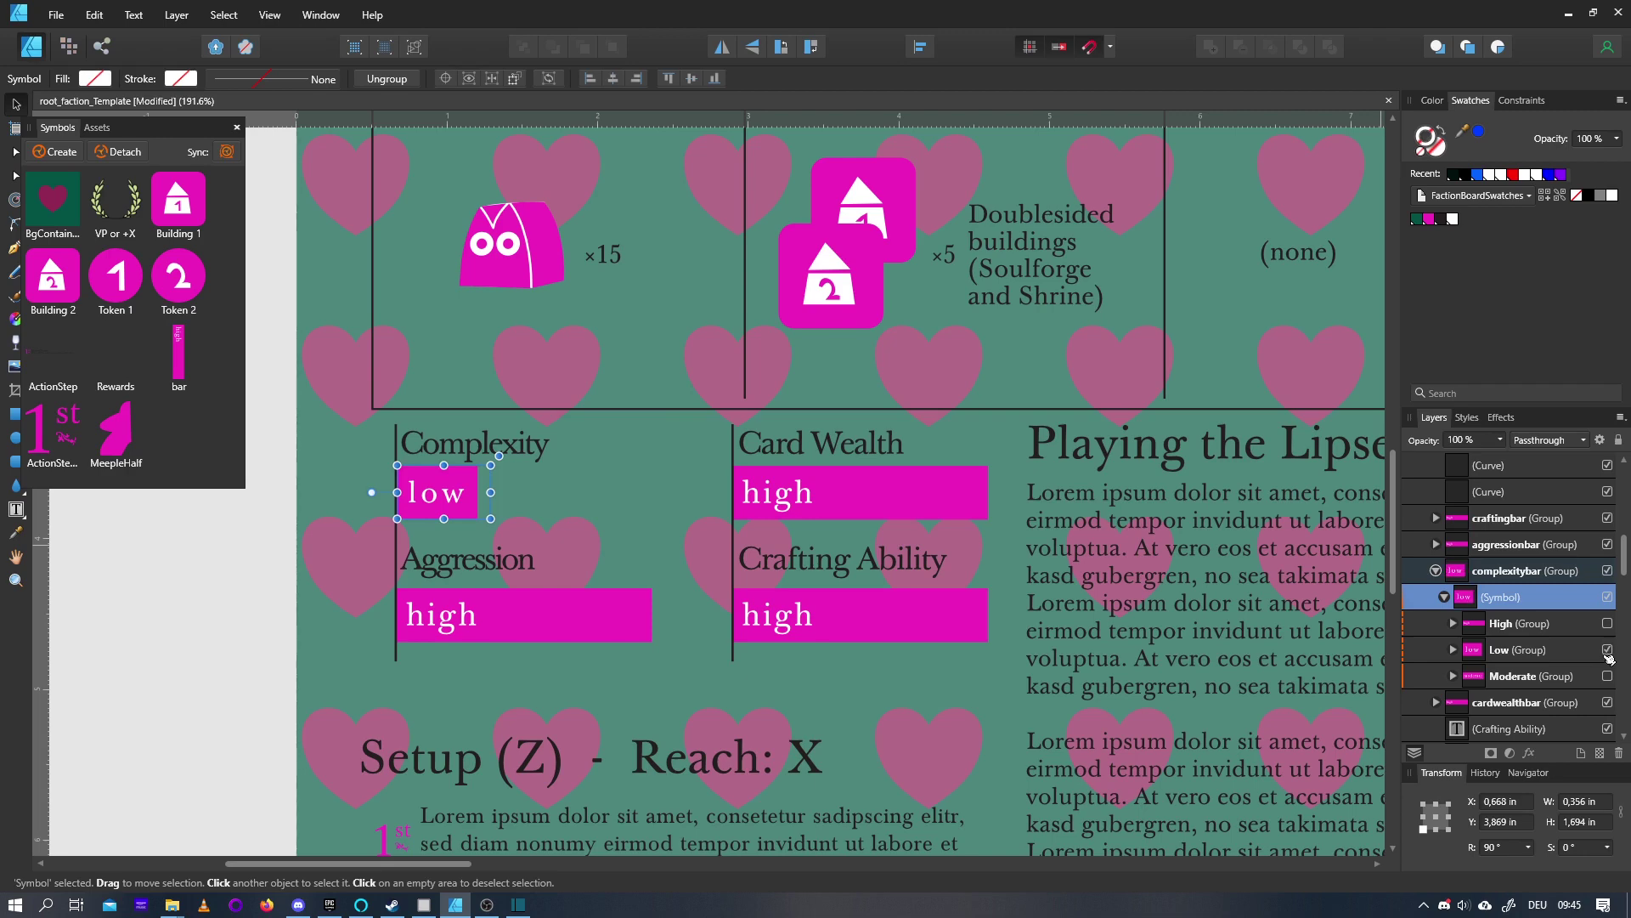
scroll(769, 491, "down", 5)
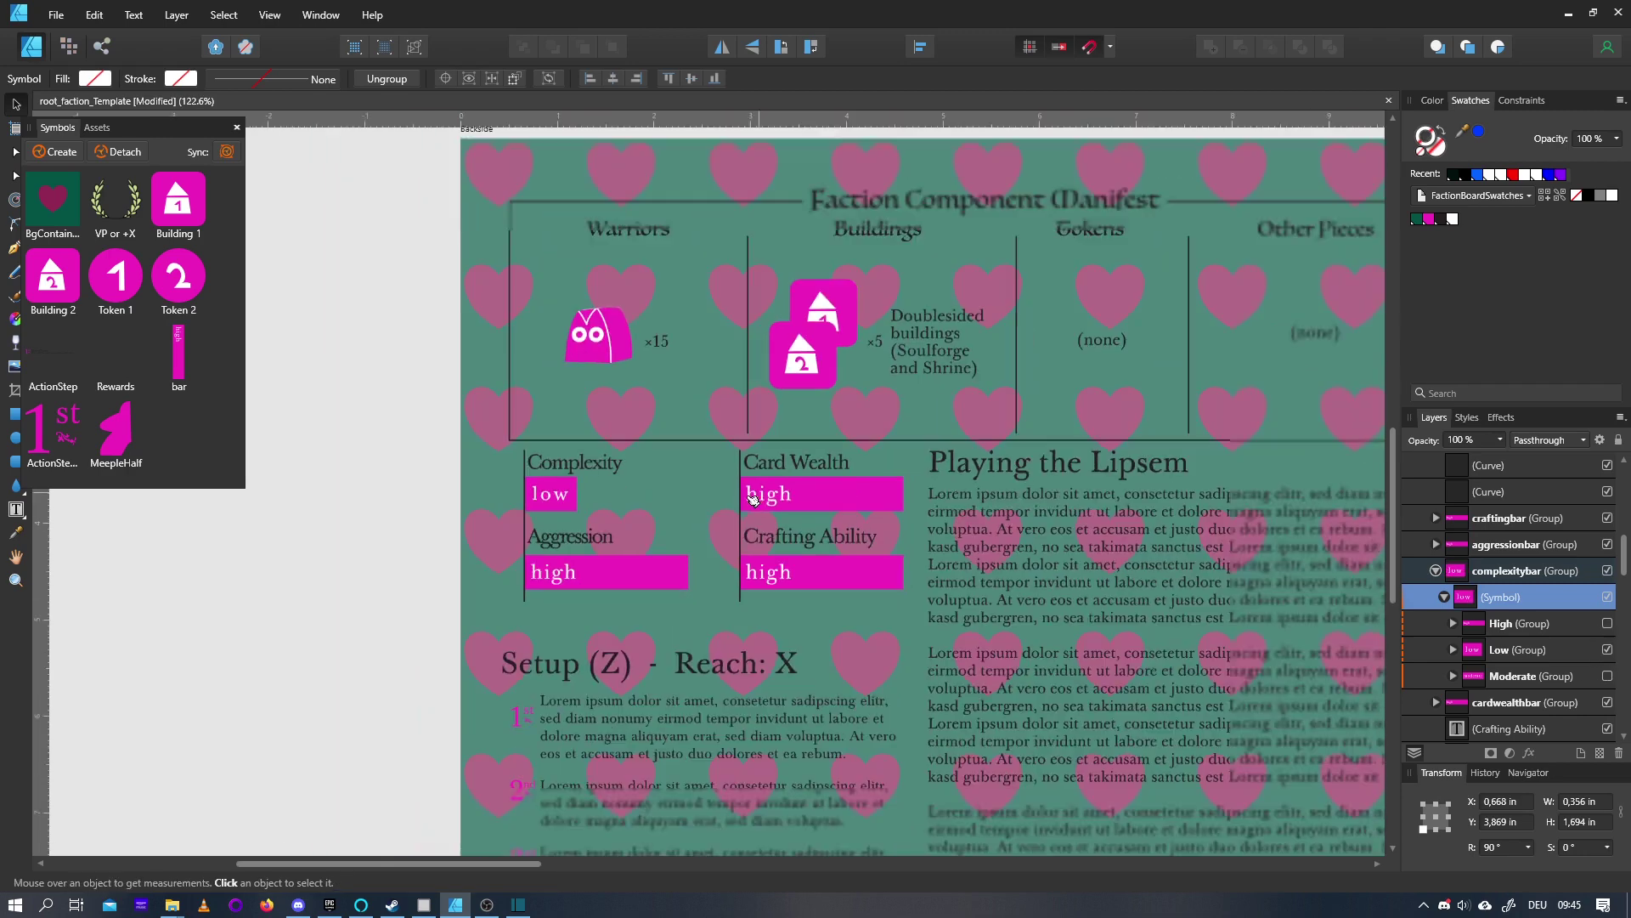
left_click(586, 446)
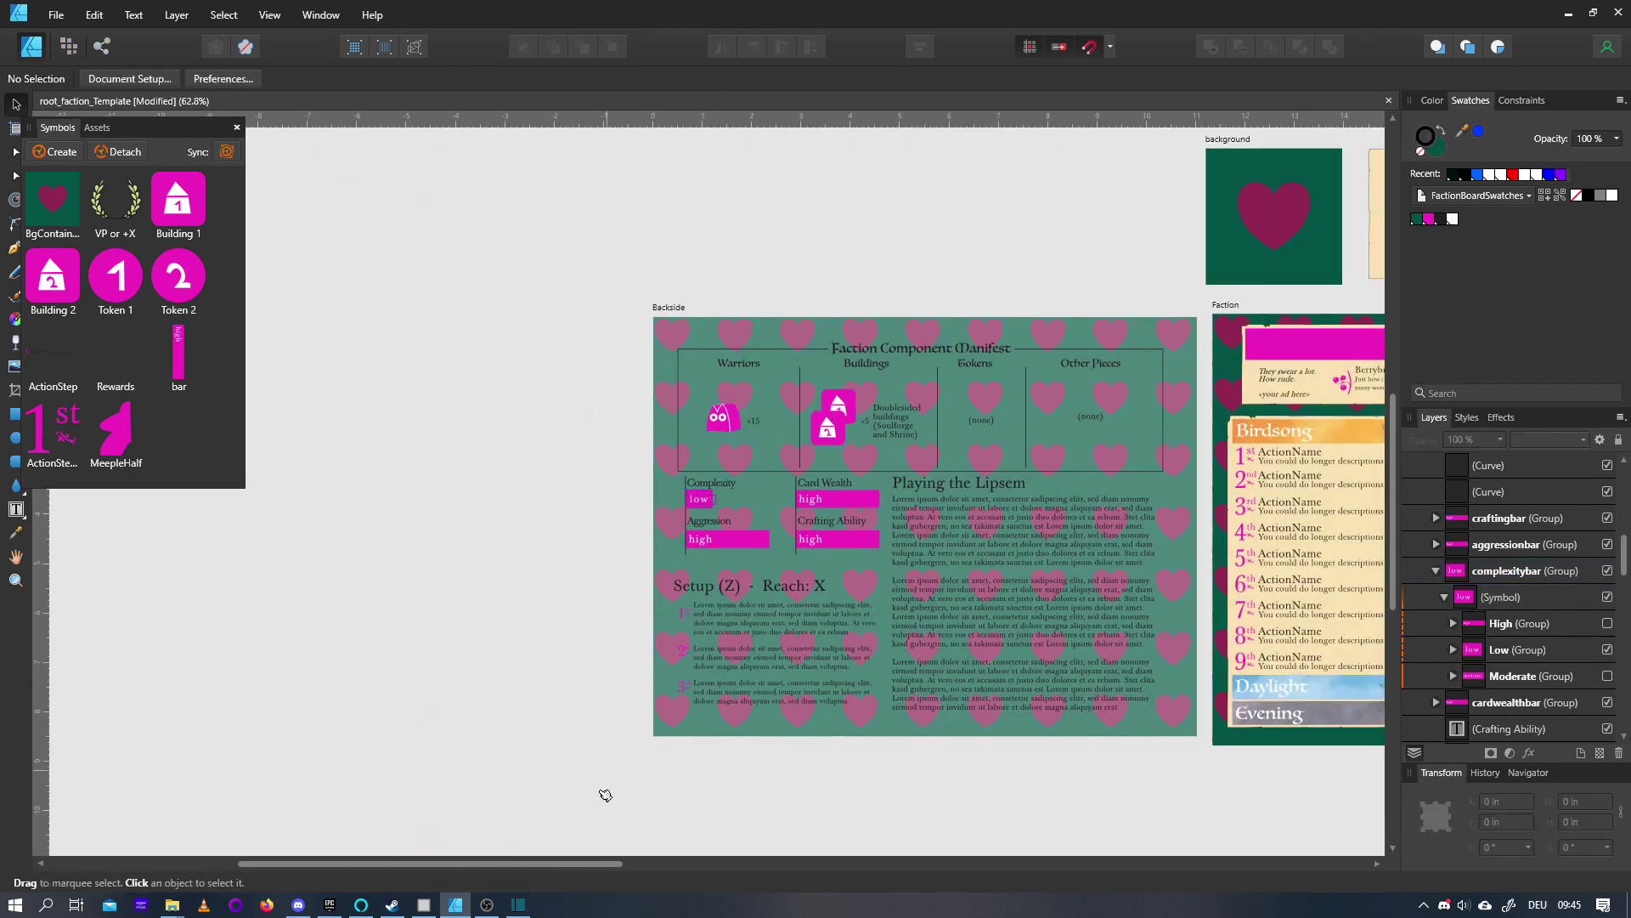
left_click_drag(605, 864, 655, 575)
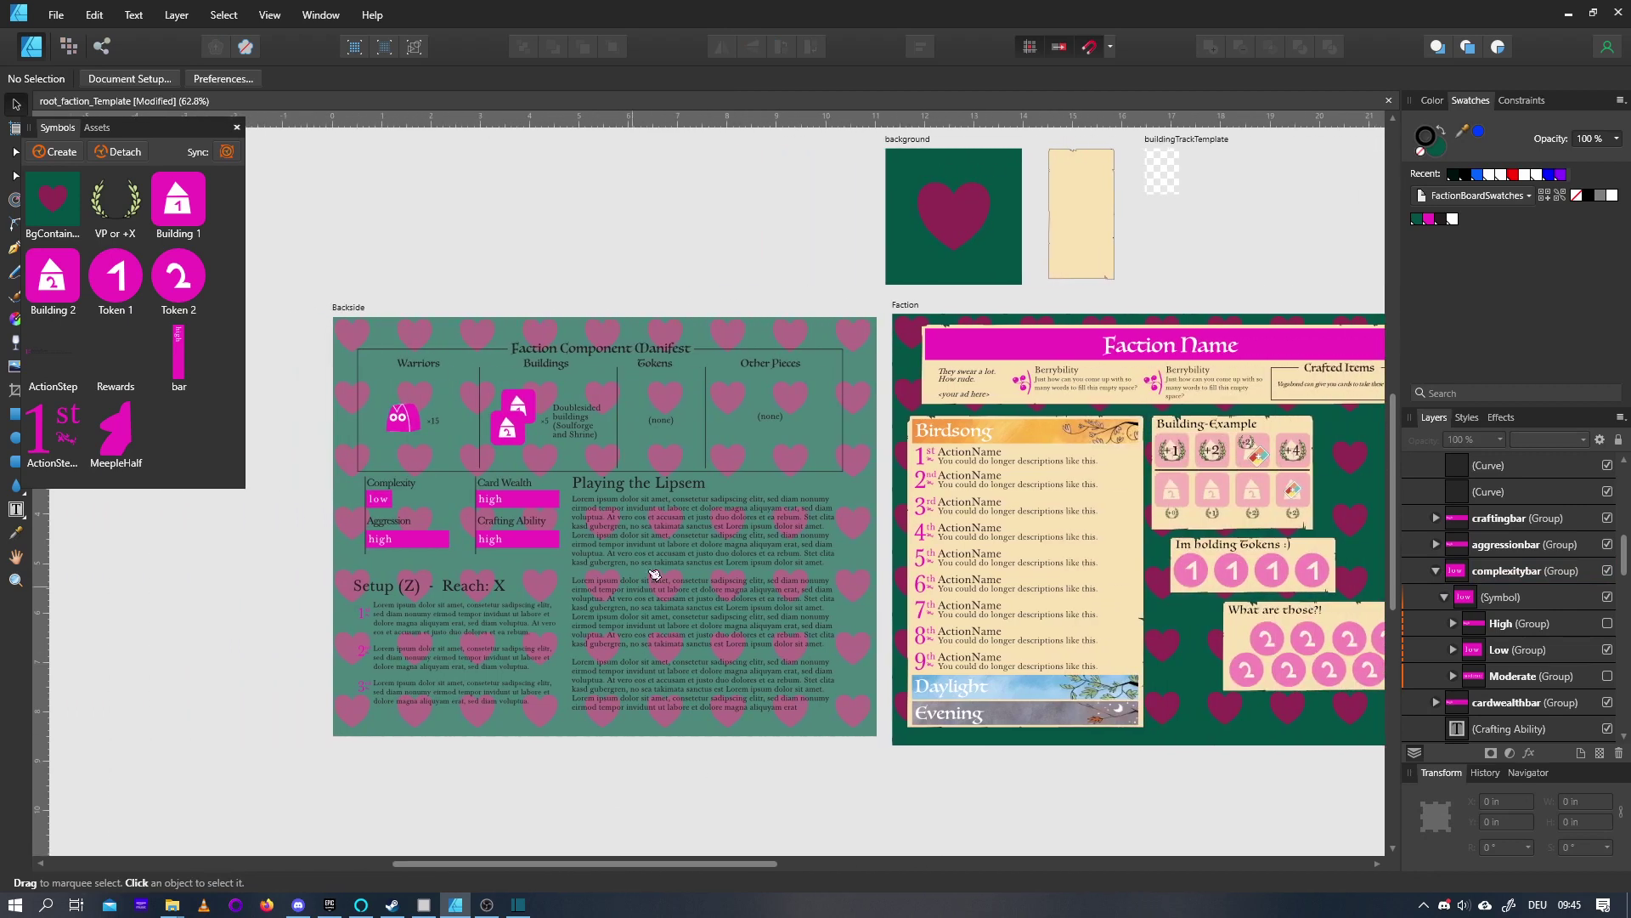
left_click(532, 411)
double_click(523, 411)
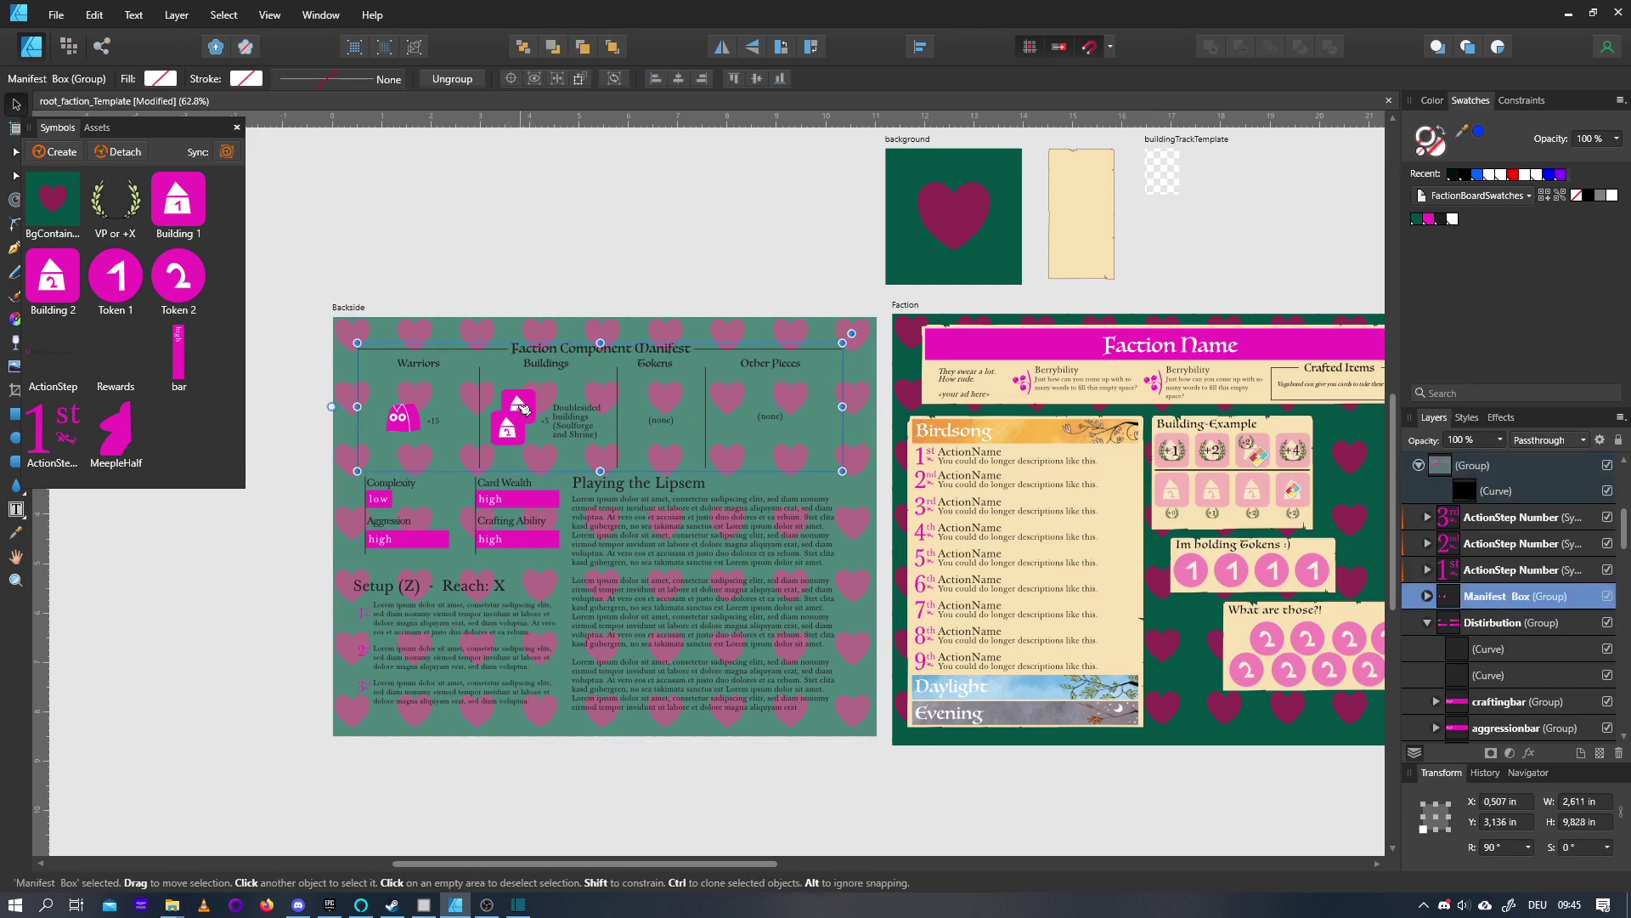
left_click_drag(759, 864, 846, 881)
left_click(1223, 629)
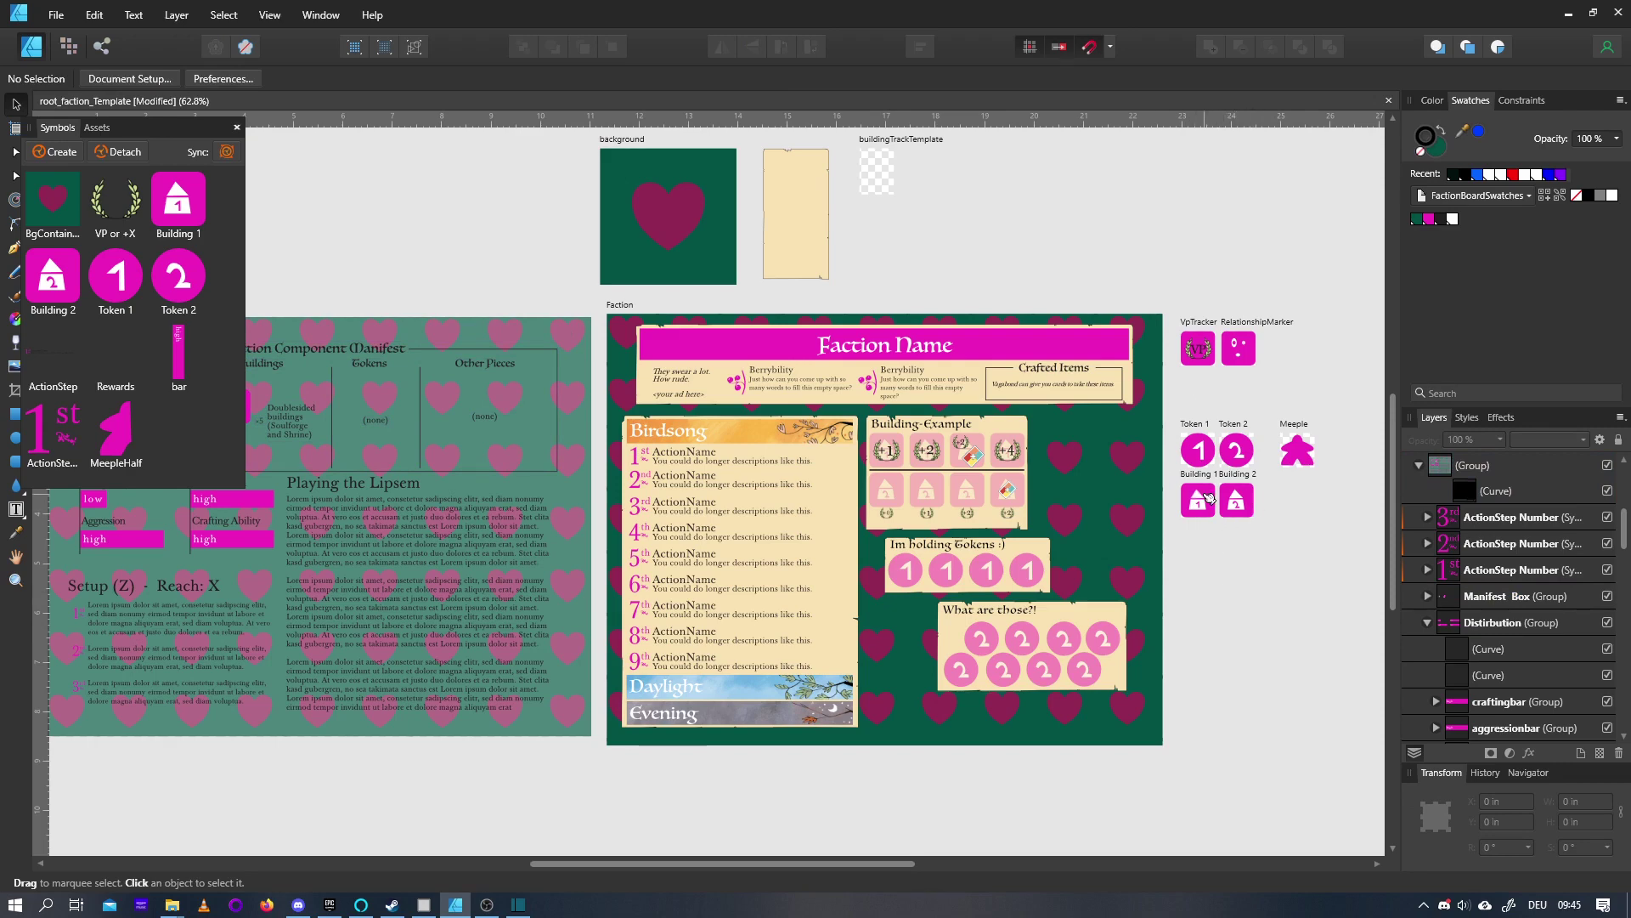
scroll(1209, 499, "up", 1)
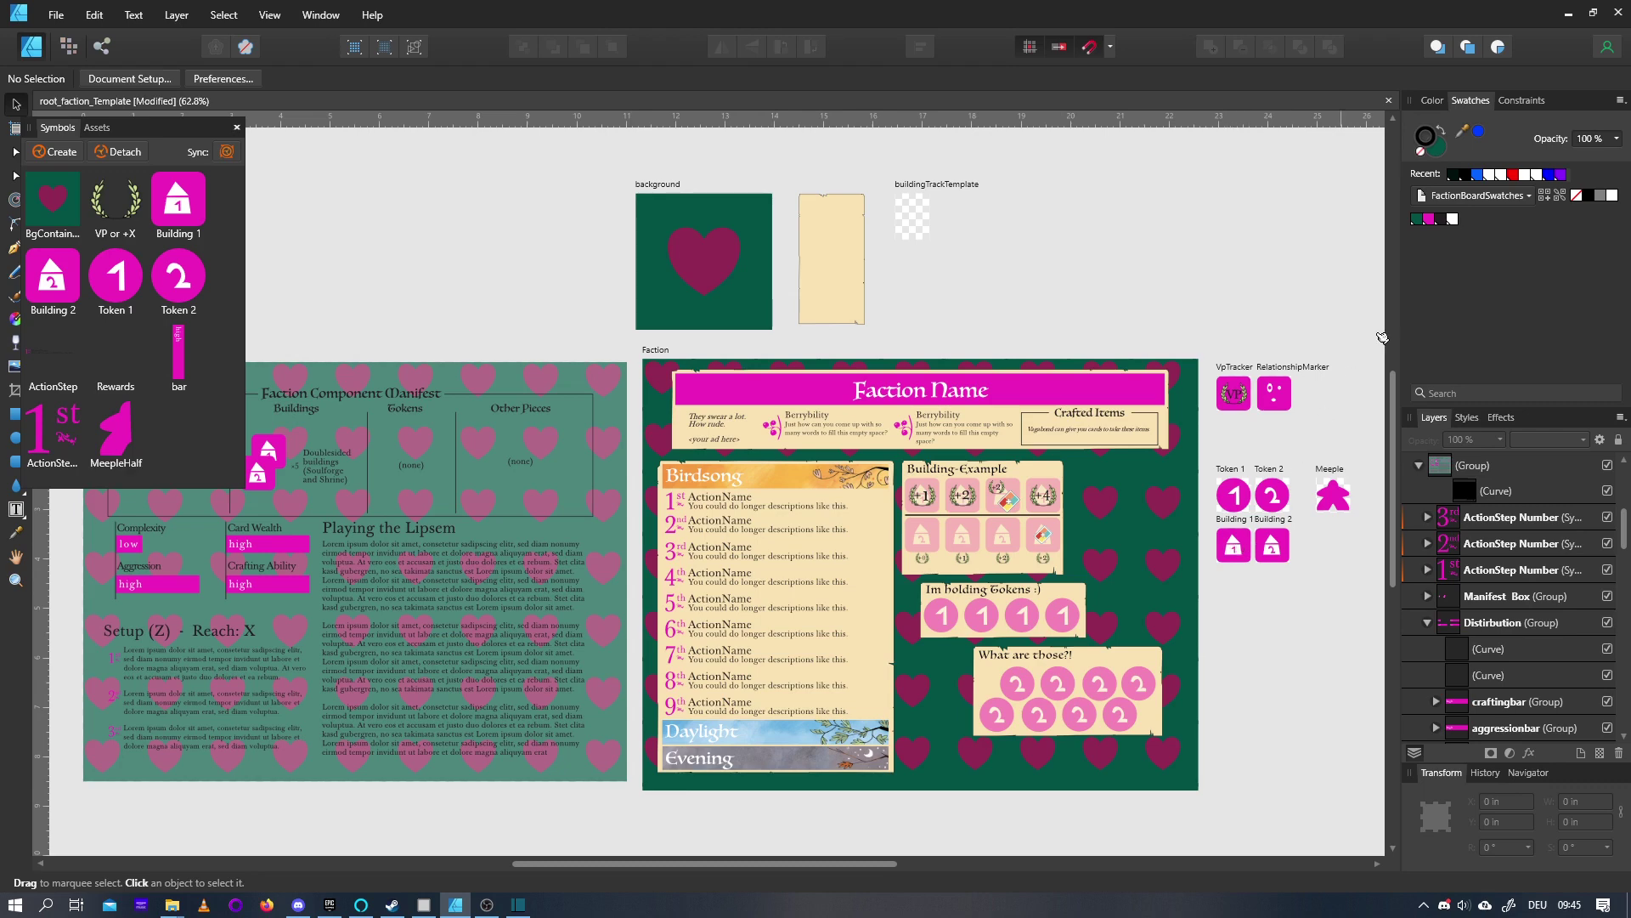
Select Building 1's background curve and trial the dark TextColor fill, then undo it
double_click(1246, 546)
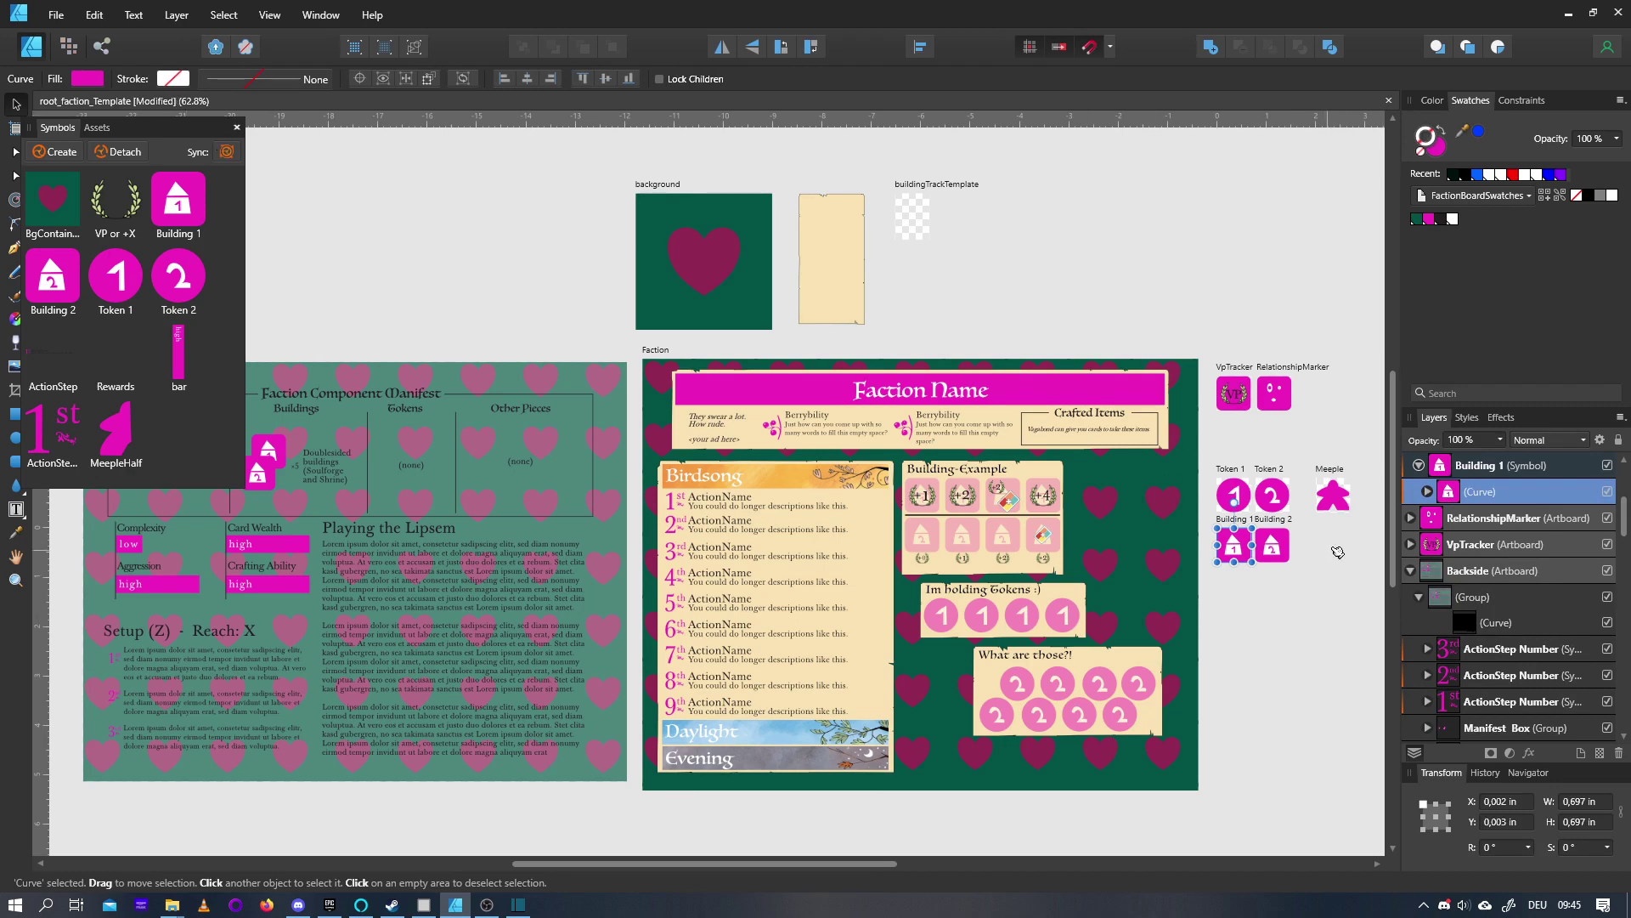
left_click(1429, 492)
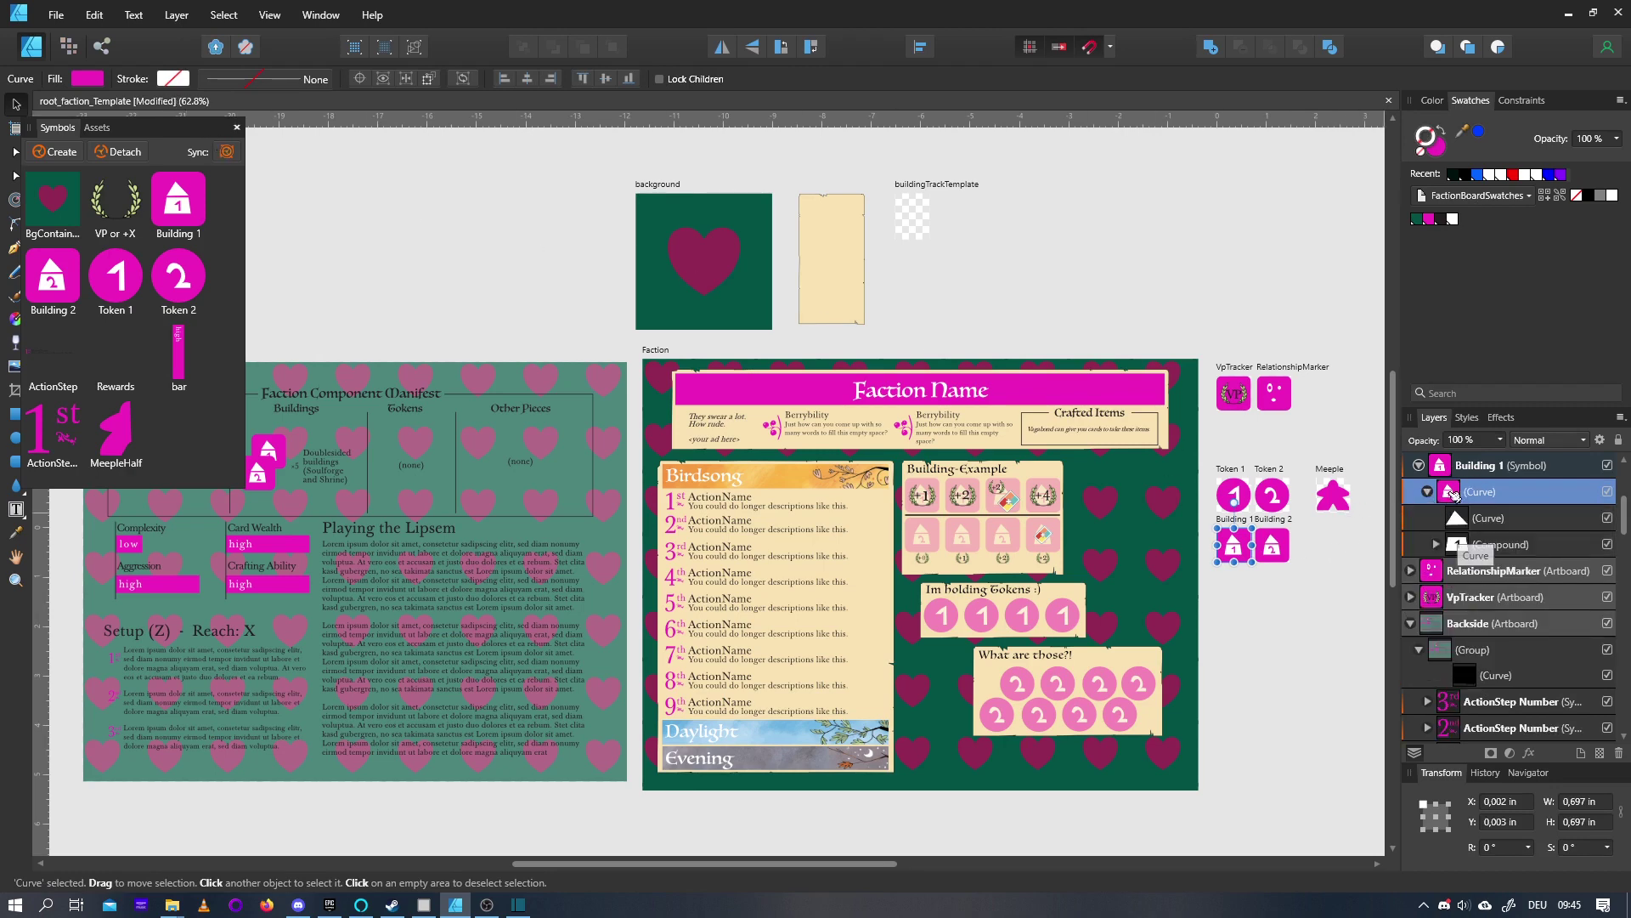
scroll(1277, 576, "up", 2)
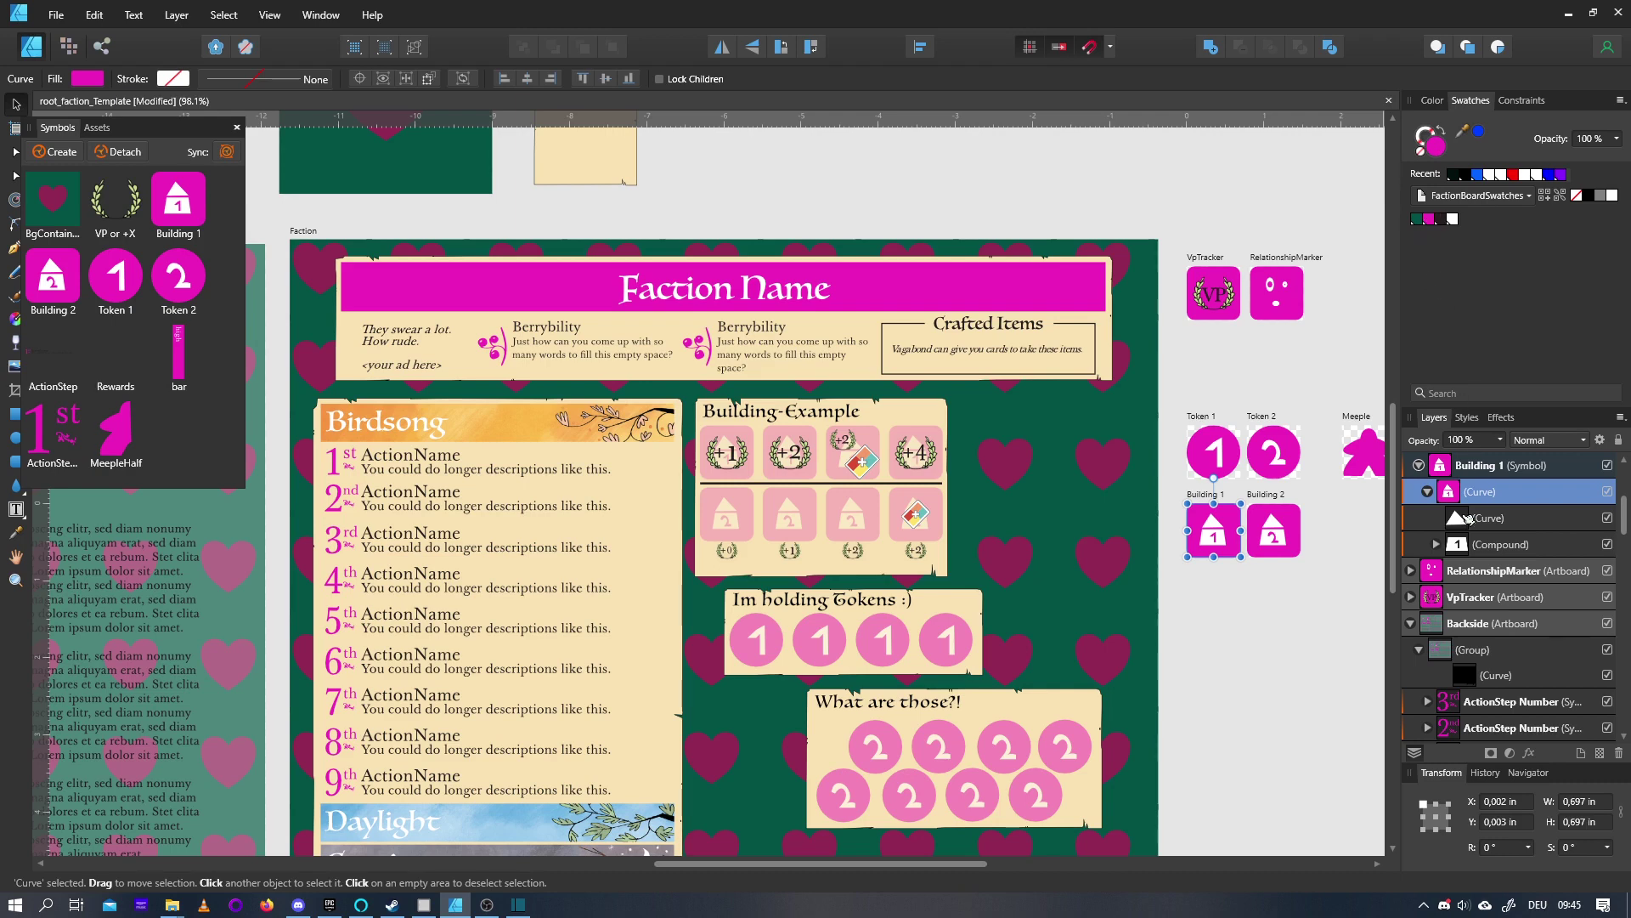
left_click(1467, 520)
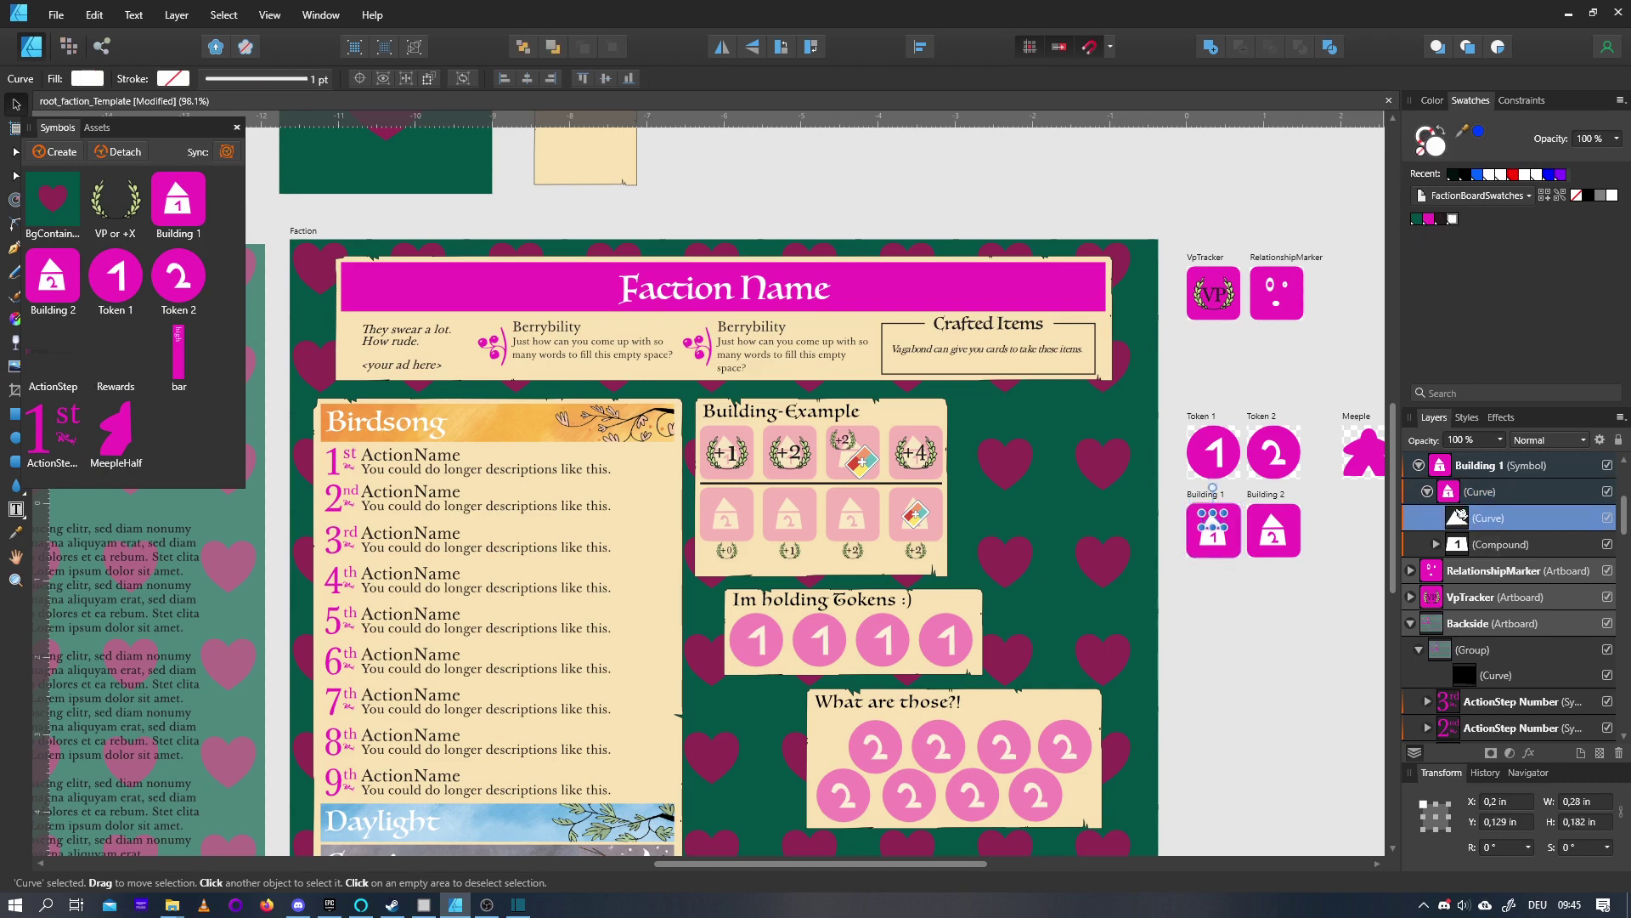
left_click(1456, 493)
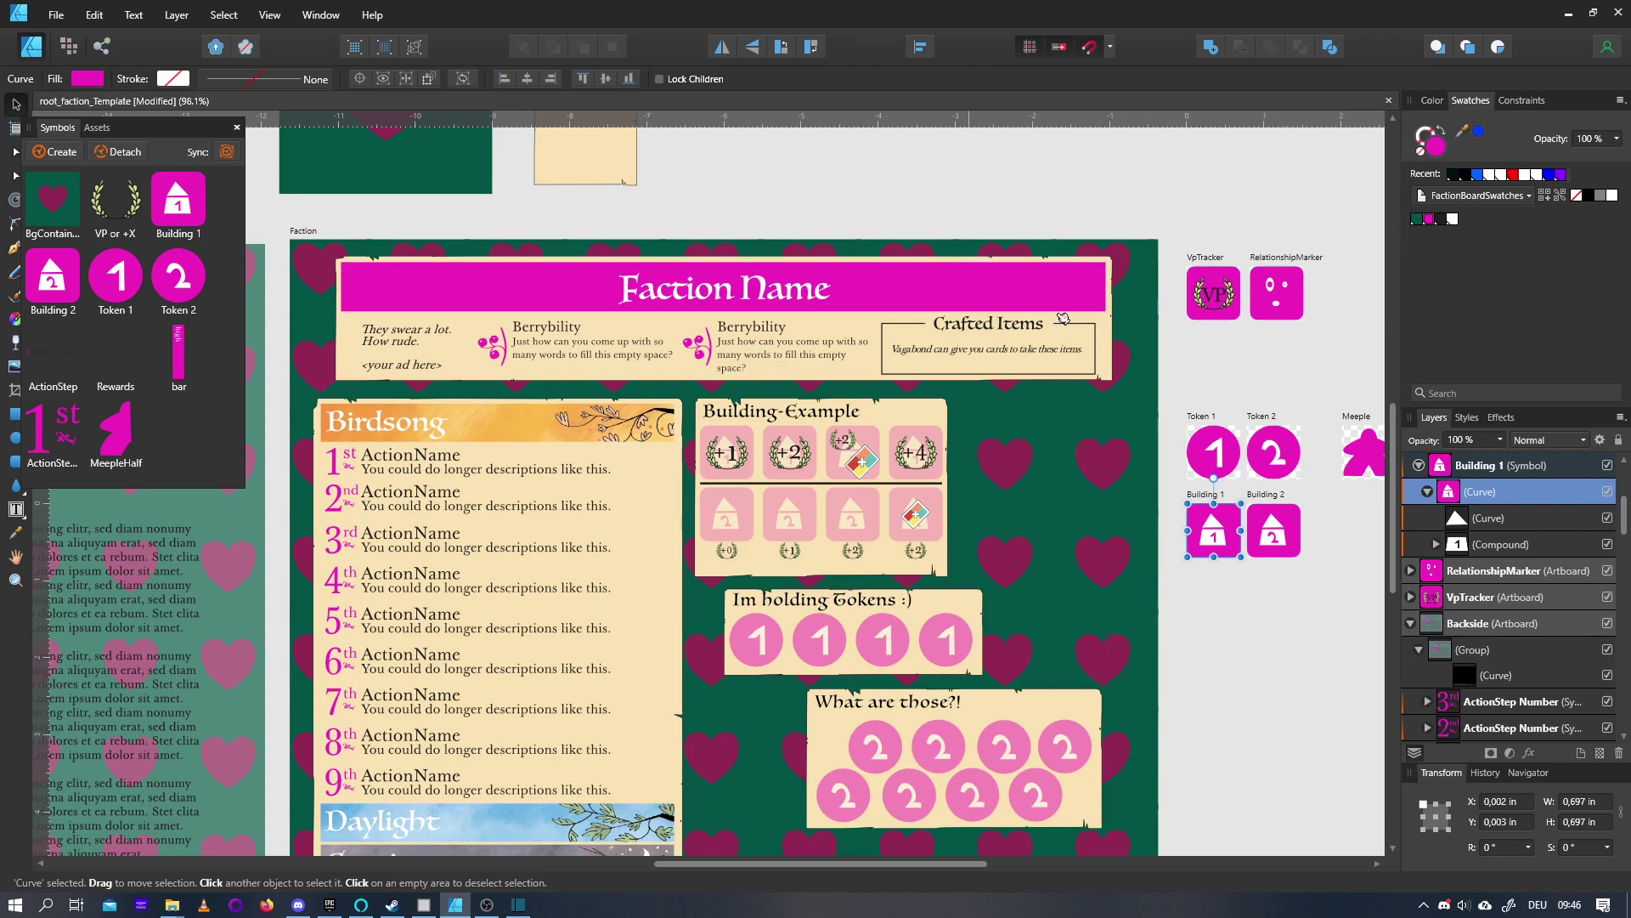
left_click(1451, 220)
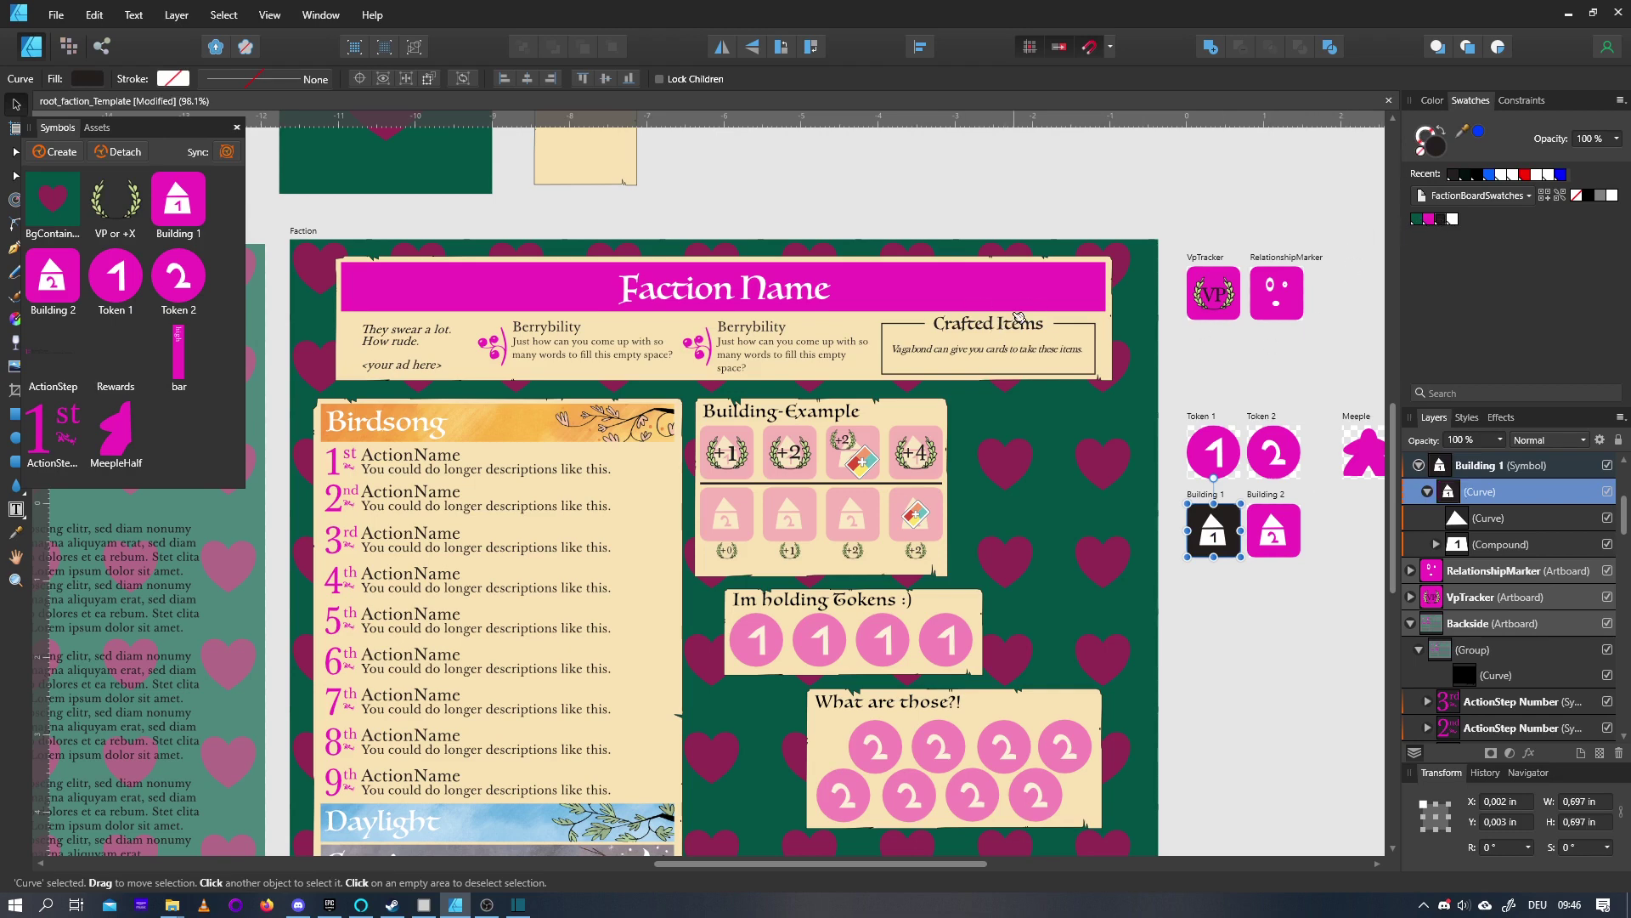
key("ctrl+z")
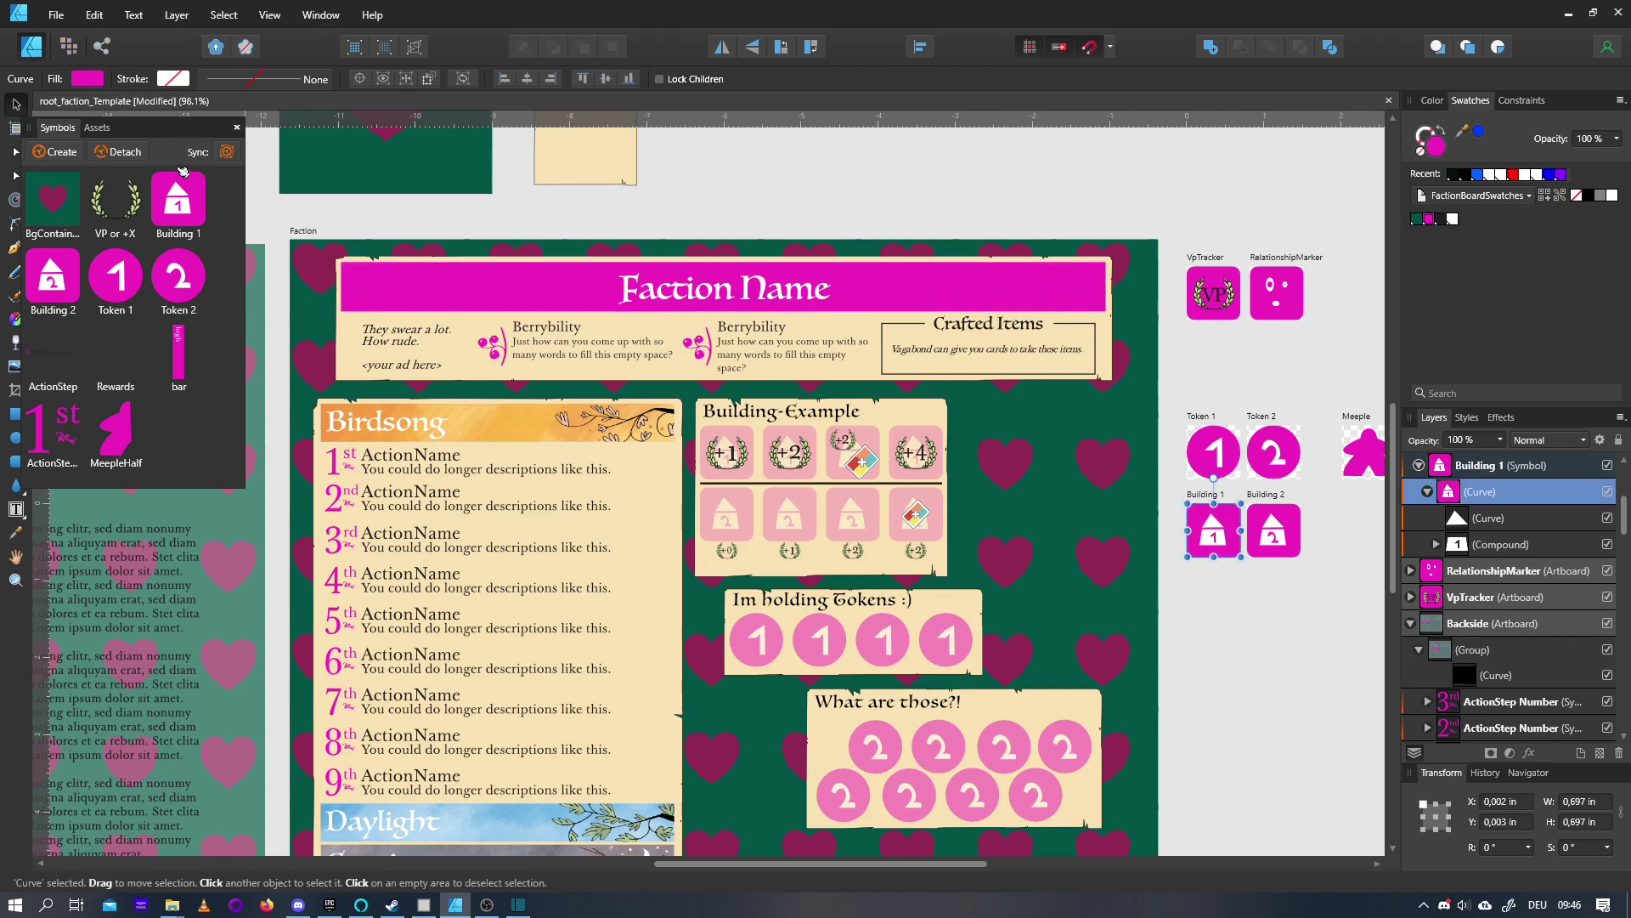
Enable Sync in the Symbols panel and reapply the dark TextColor fill to Building 1
left_click(230, 153)
left_click(1446, 219)
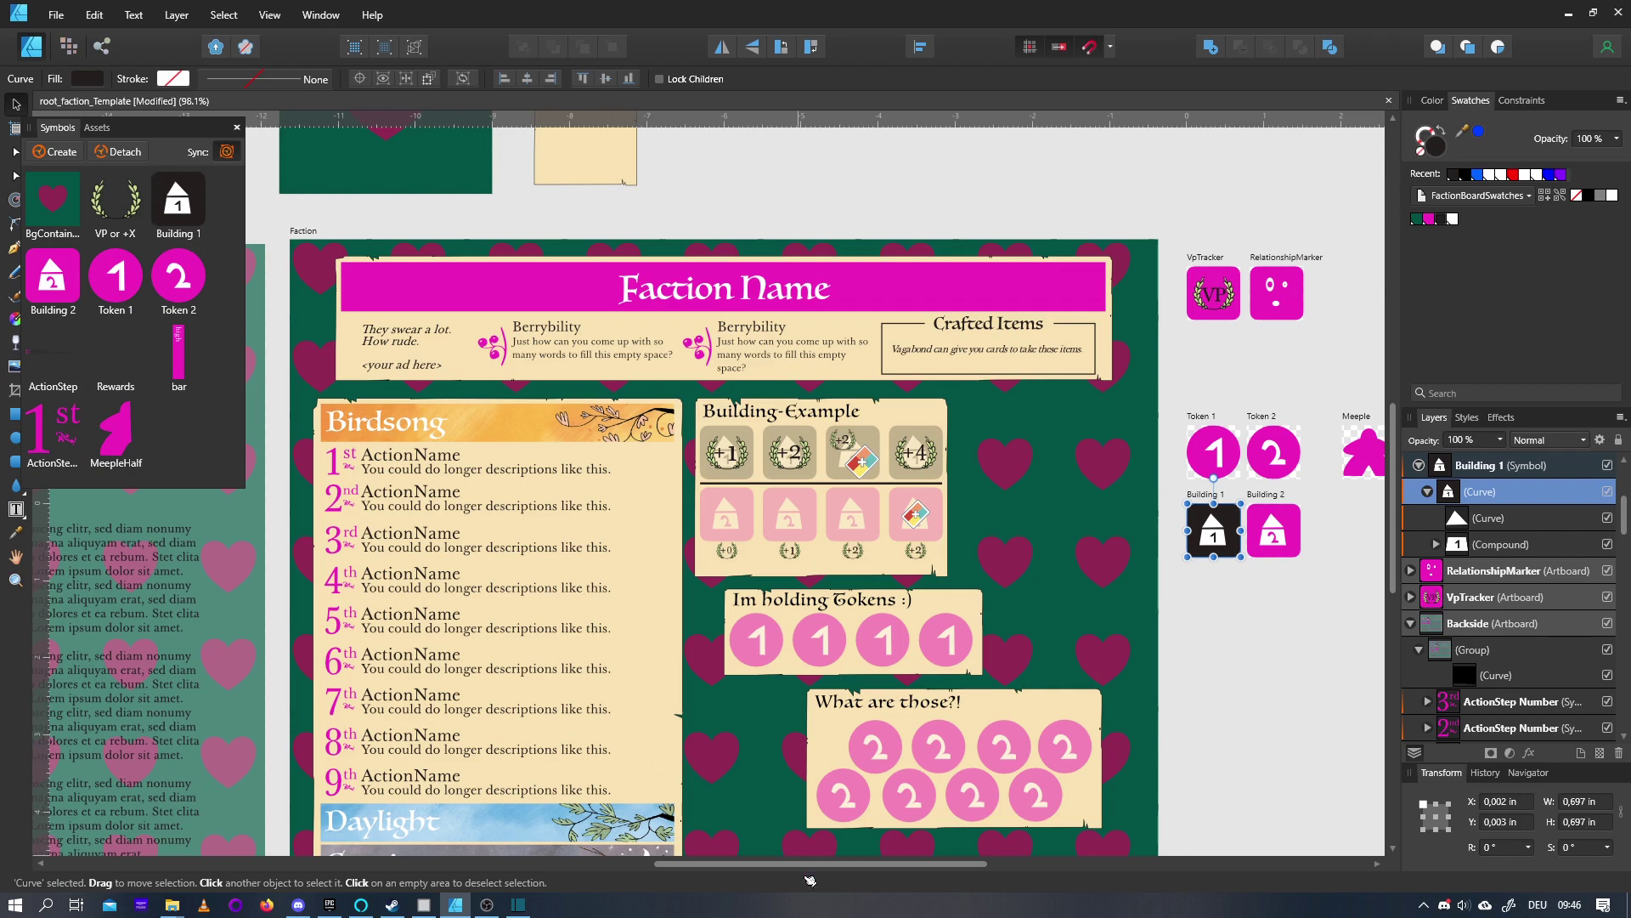
left_click_drag(807, 864, 456, 864)
scroll(719, 826, "down", 4)
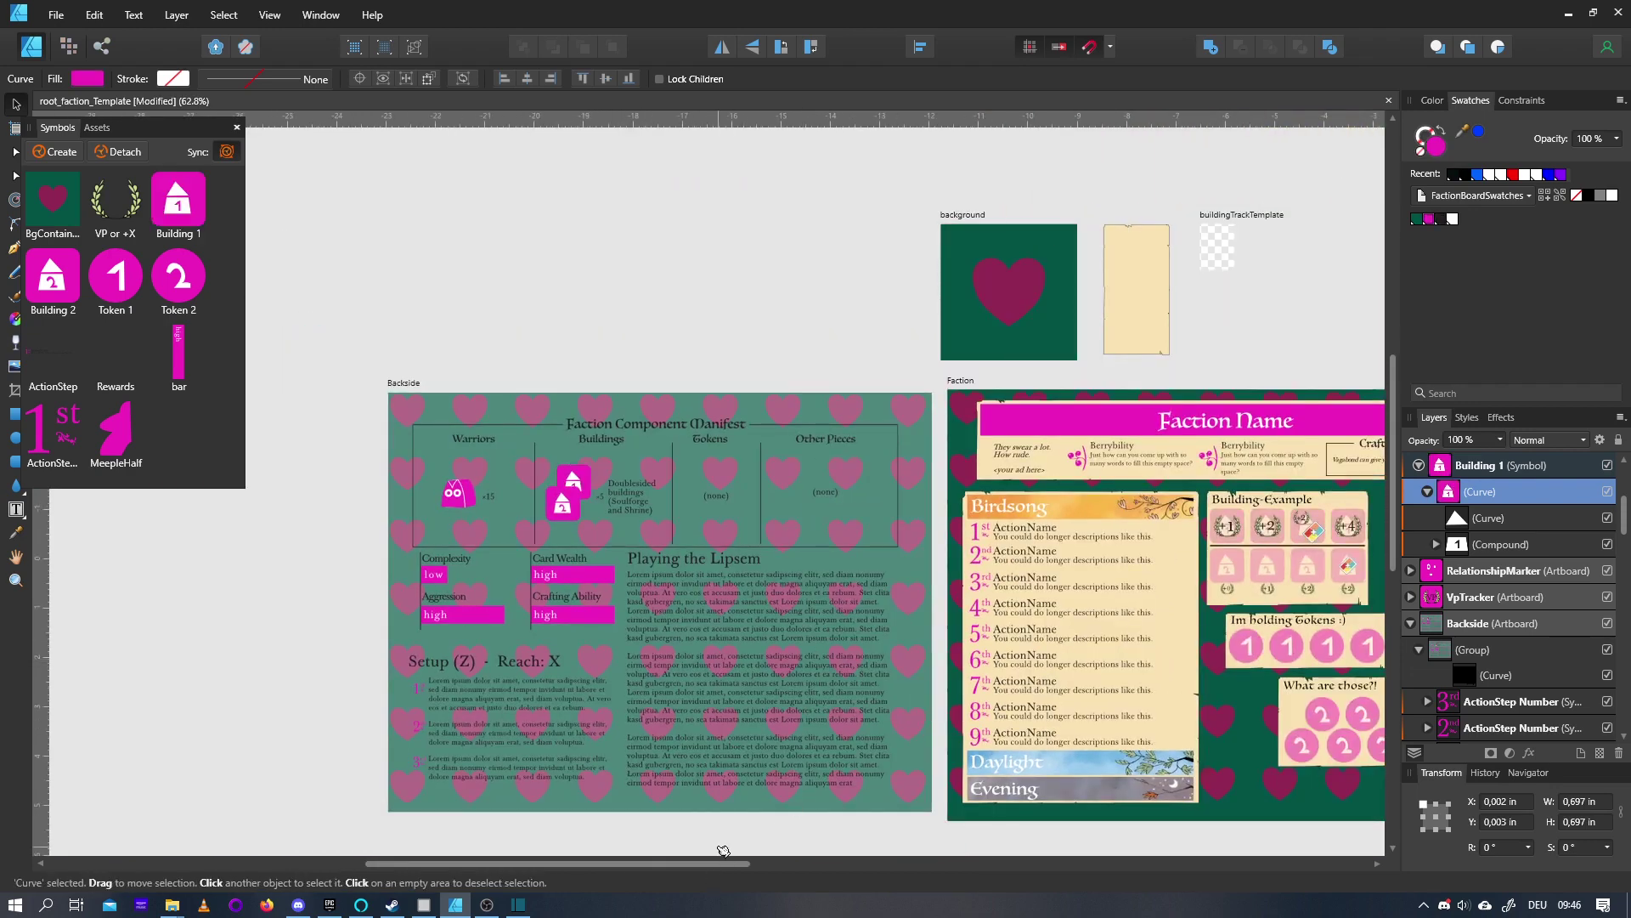
Select the beige ResizeMe box and locate its Right_UP_03 notch in Layers
scroll(723, 851, "right", 3)
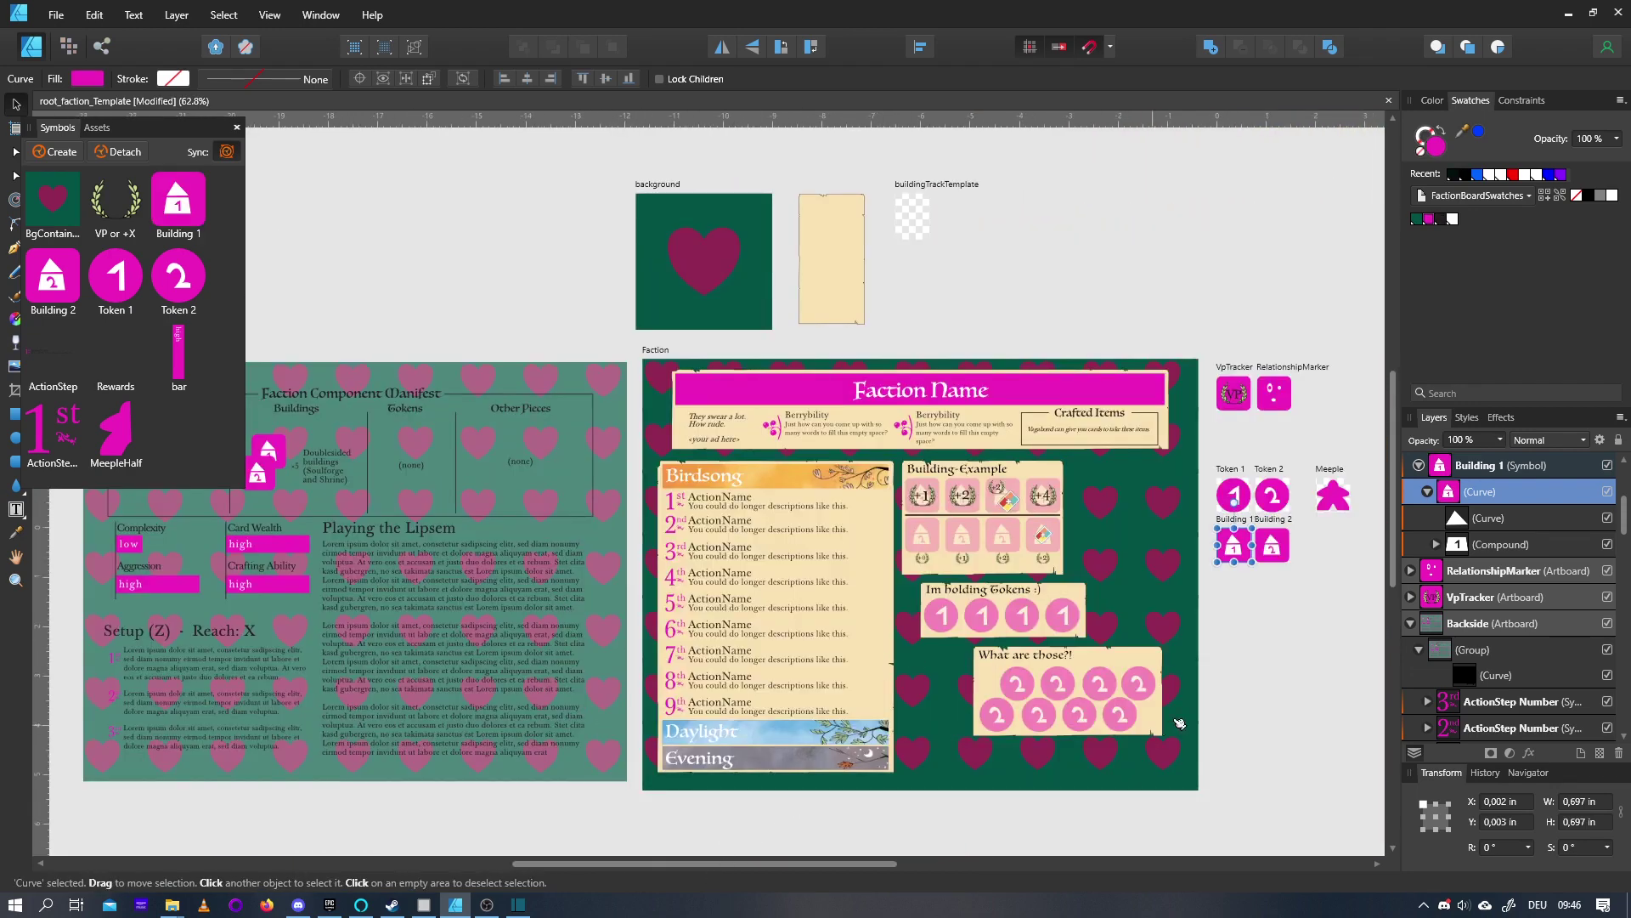
left_click(1293, 712)
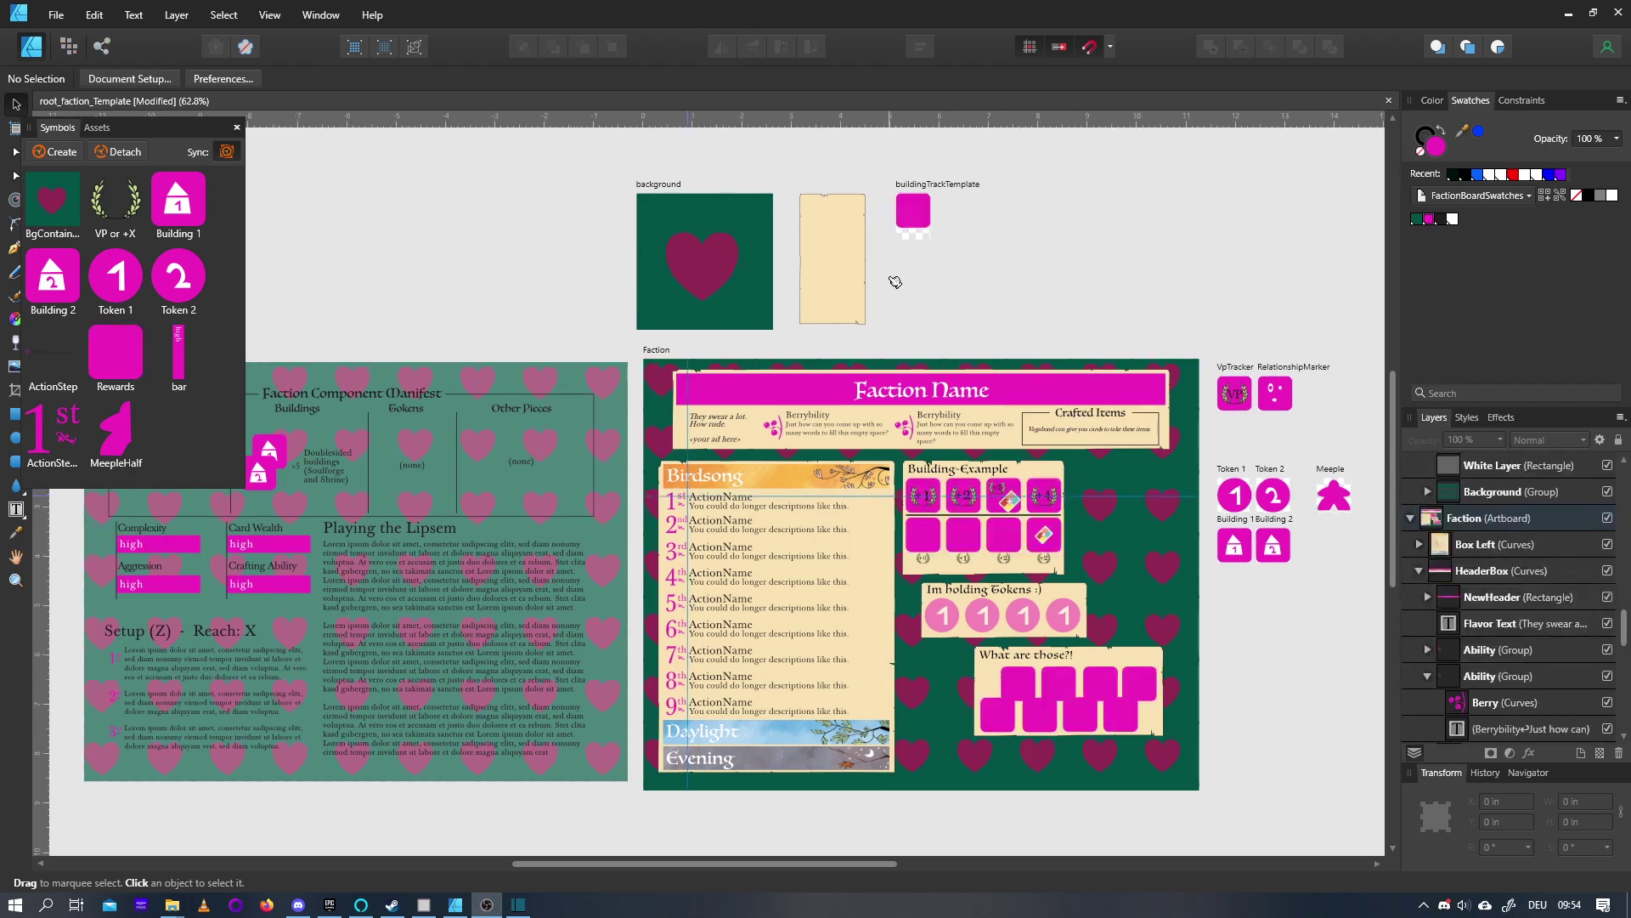
left_click(837, 278)
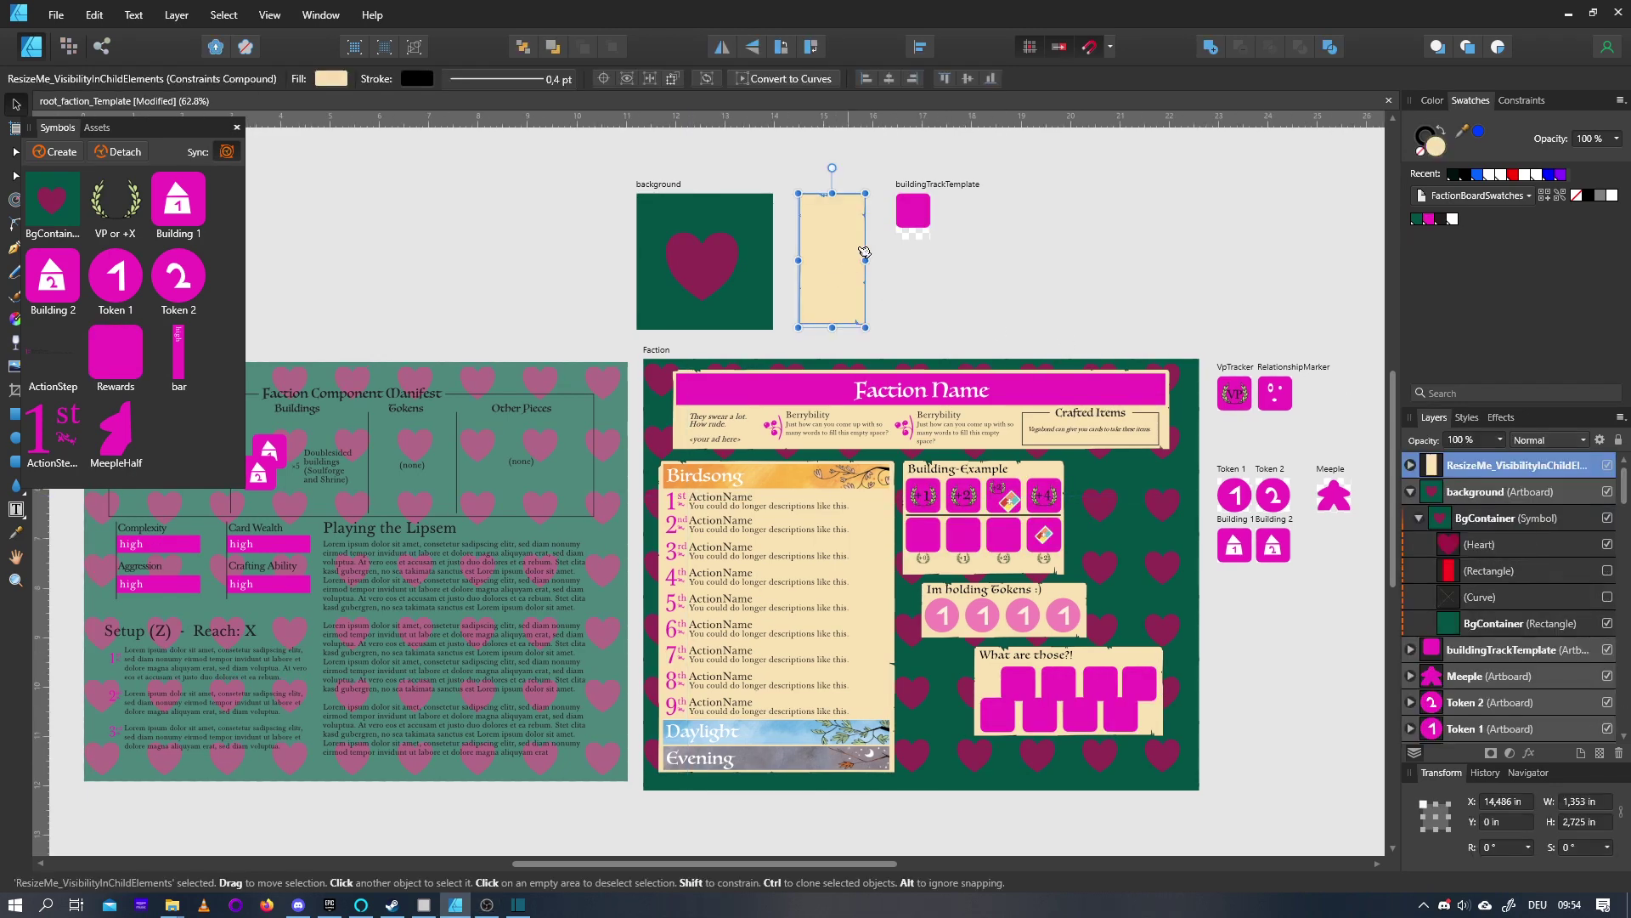
scroll(885, 194, "up", 1)
scroll(858, 241, "up", 2)
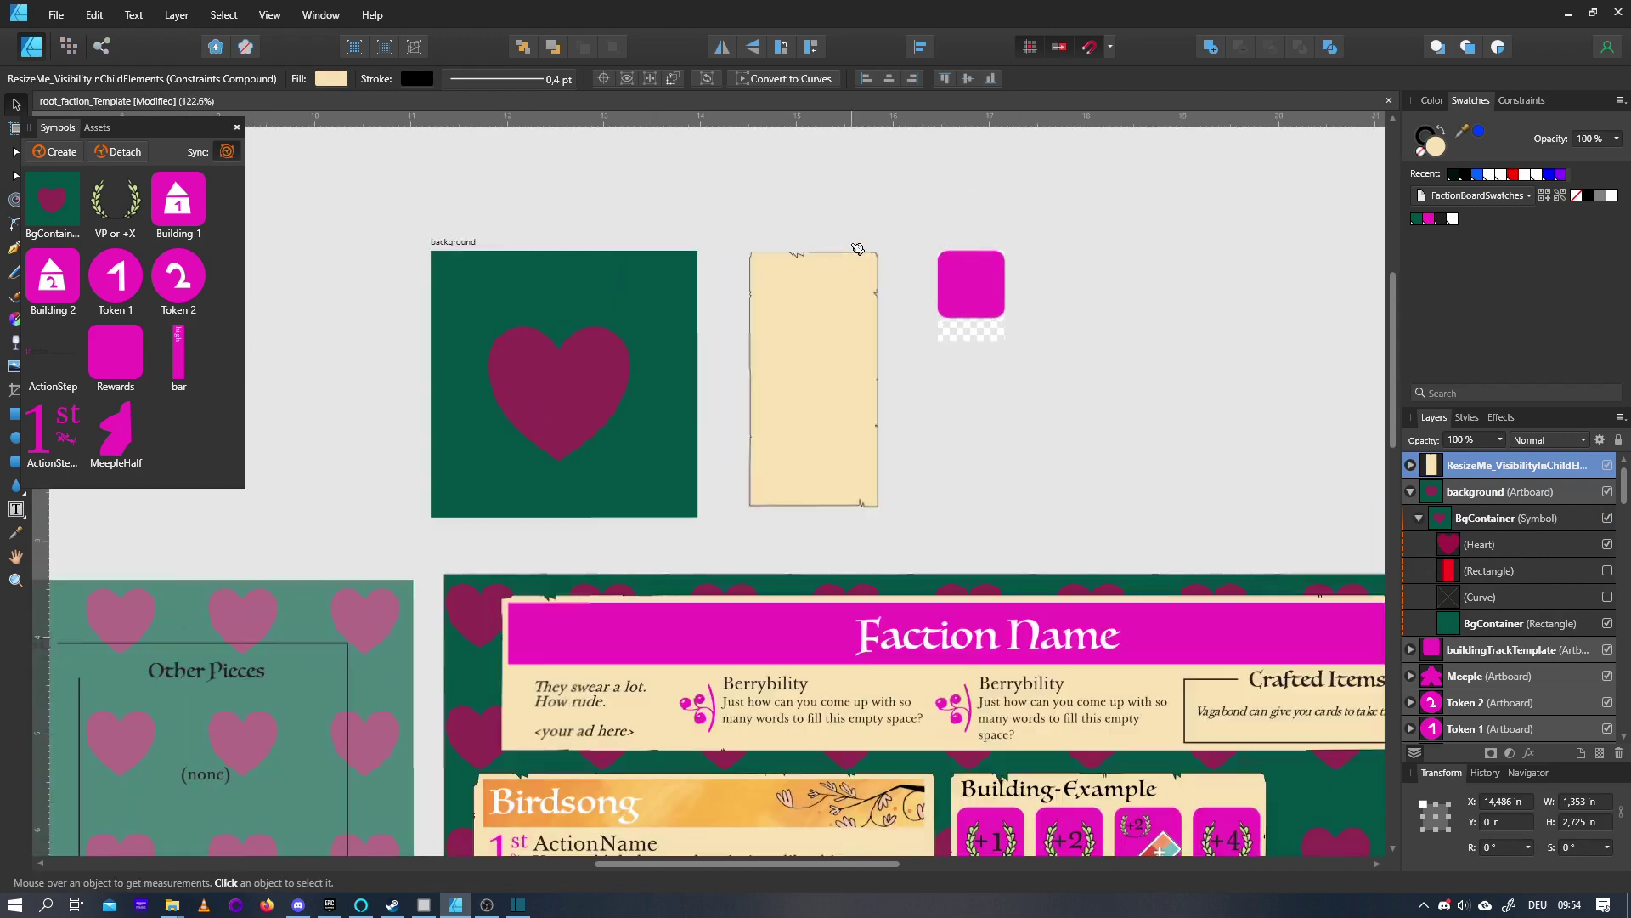
left_click(1412, 465)
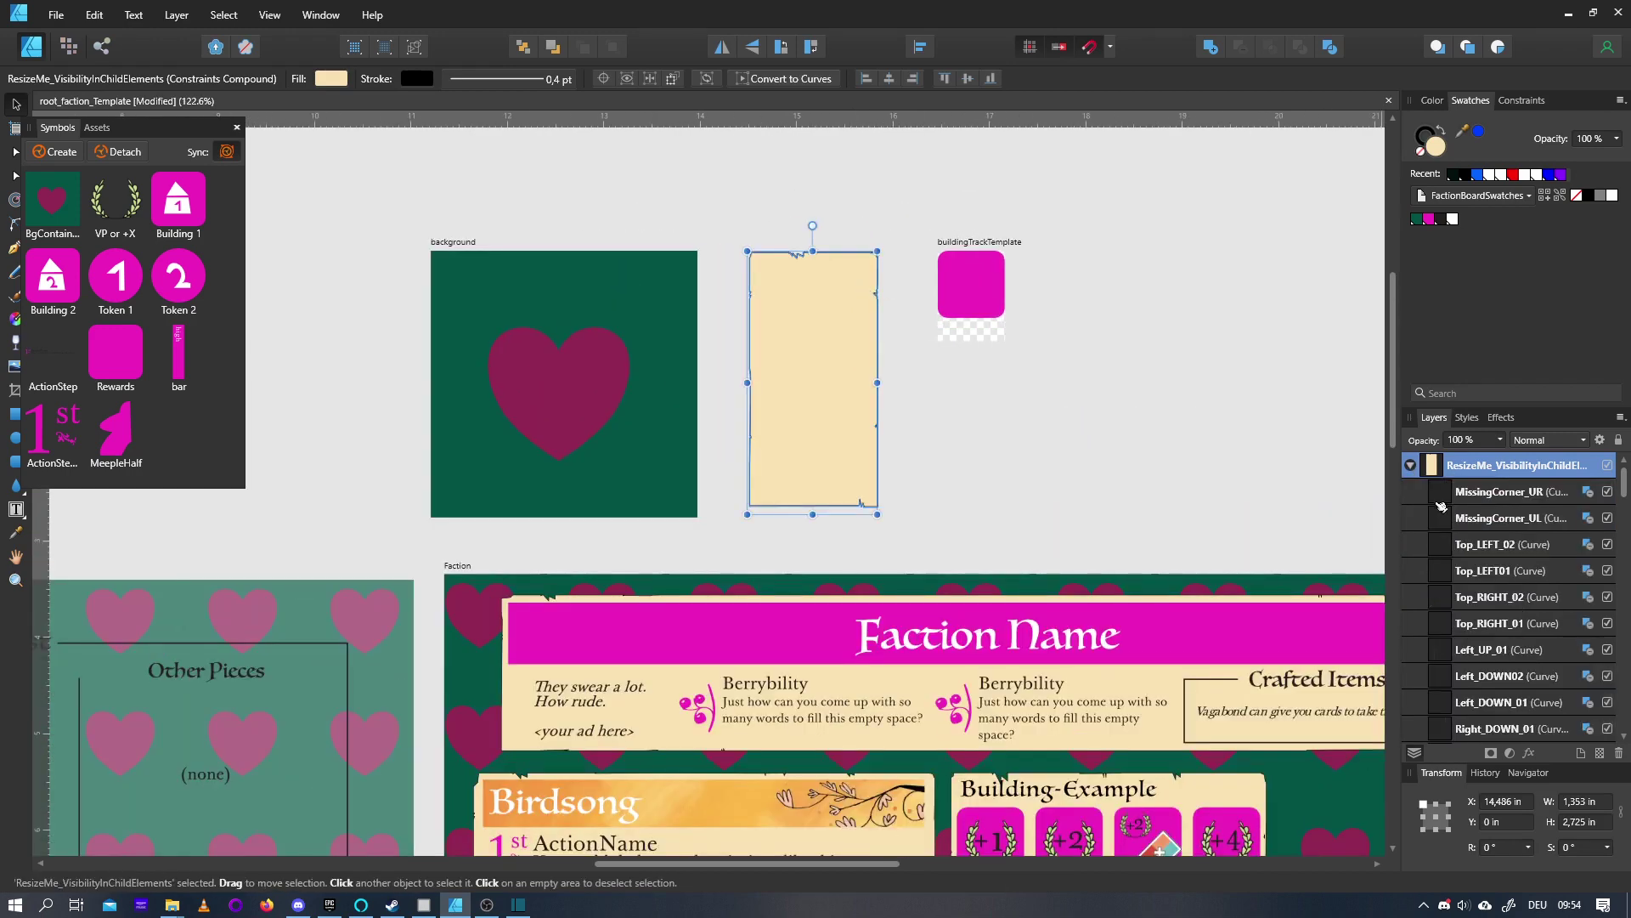
scroll(1485, 562, "down", 2)
left_click(1445, 598)
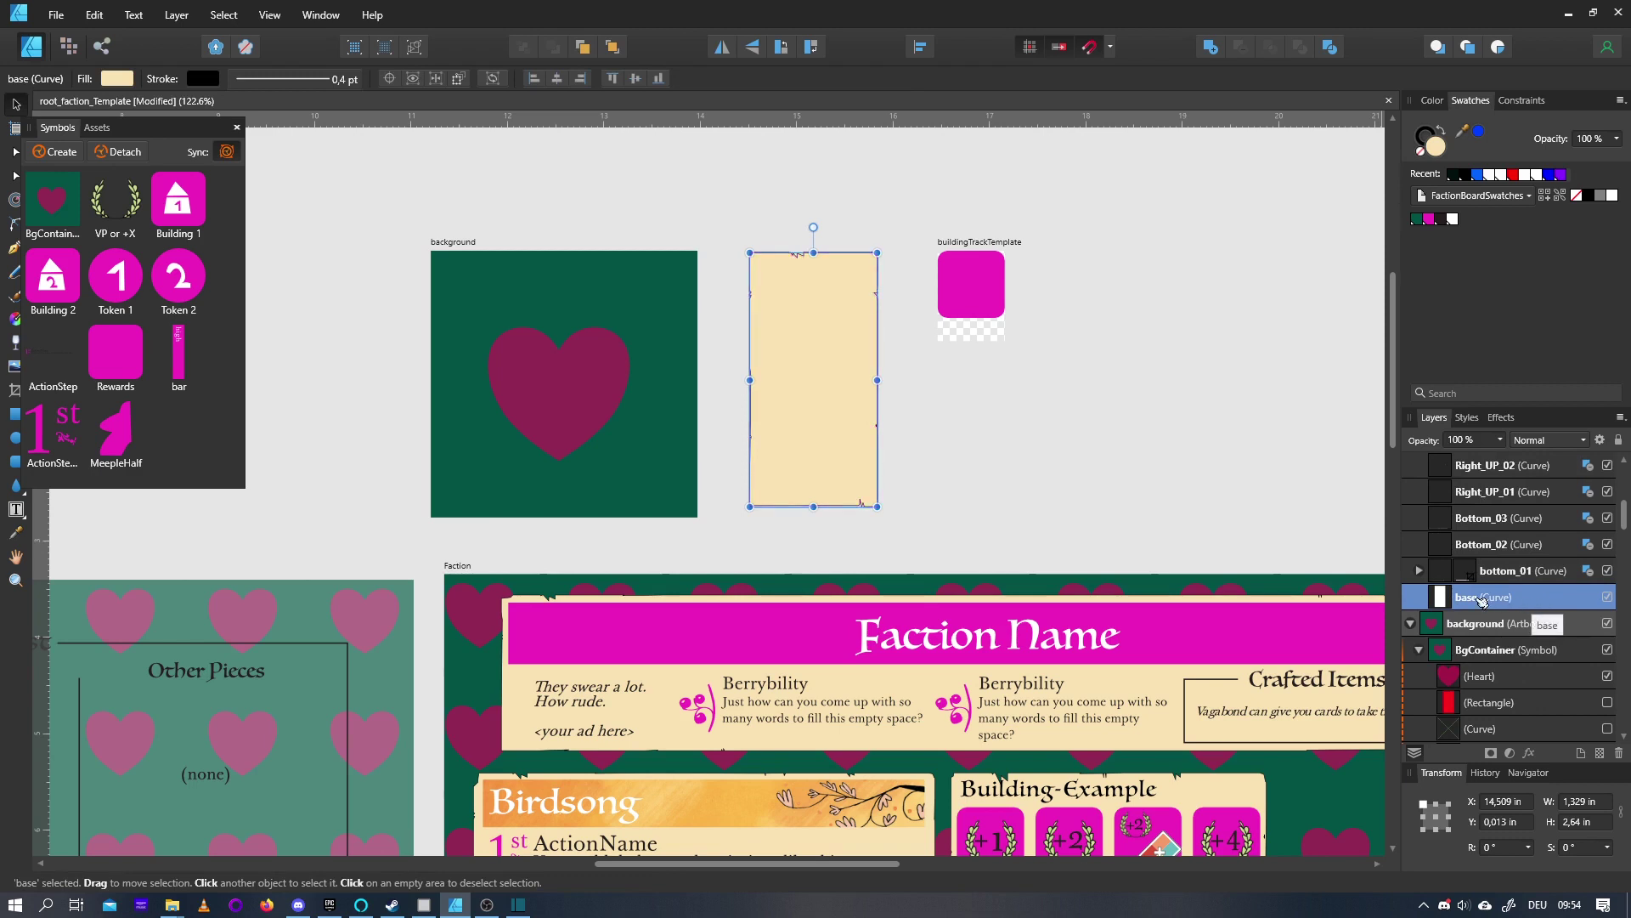
scroll(1483, 601, "up", 3)
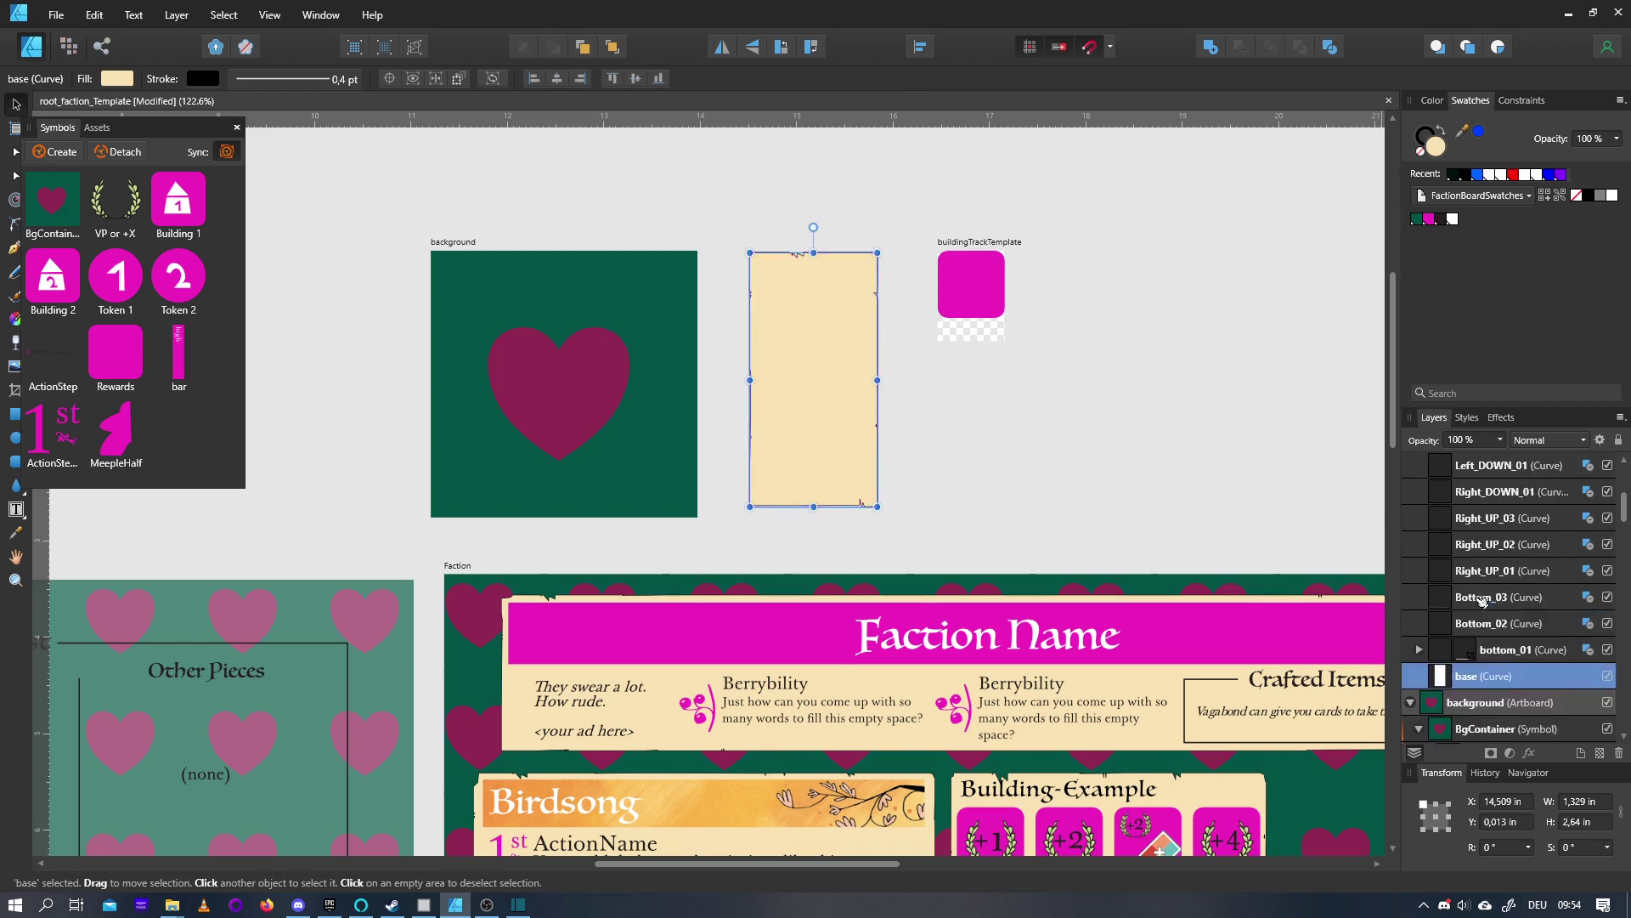
left_click(1510, 544)
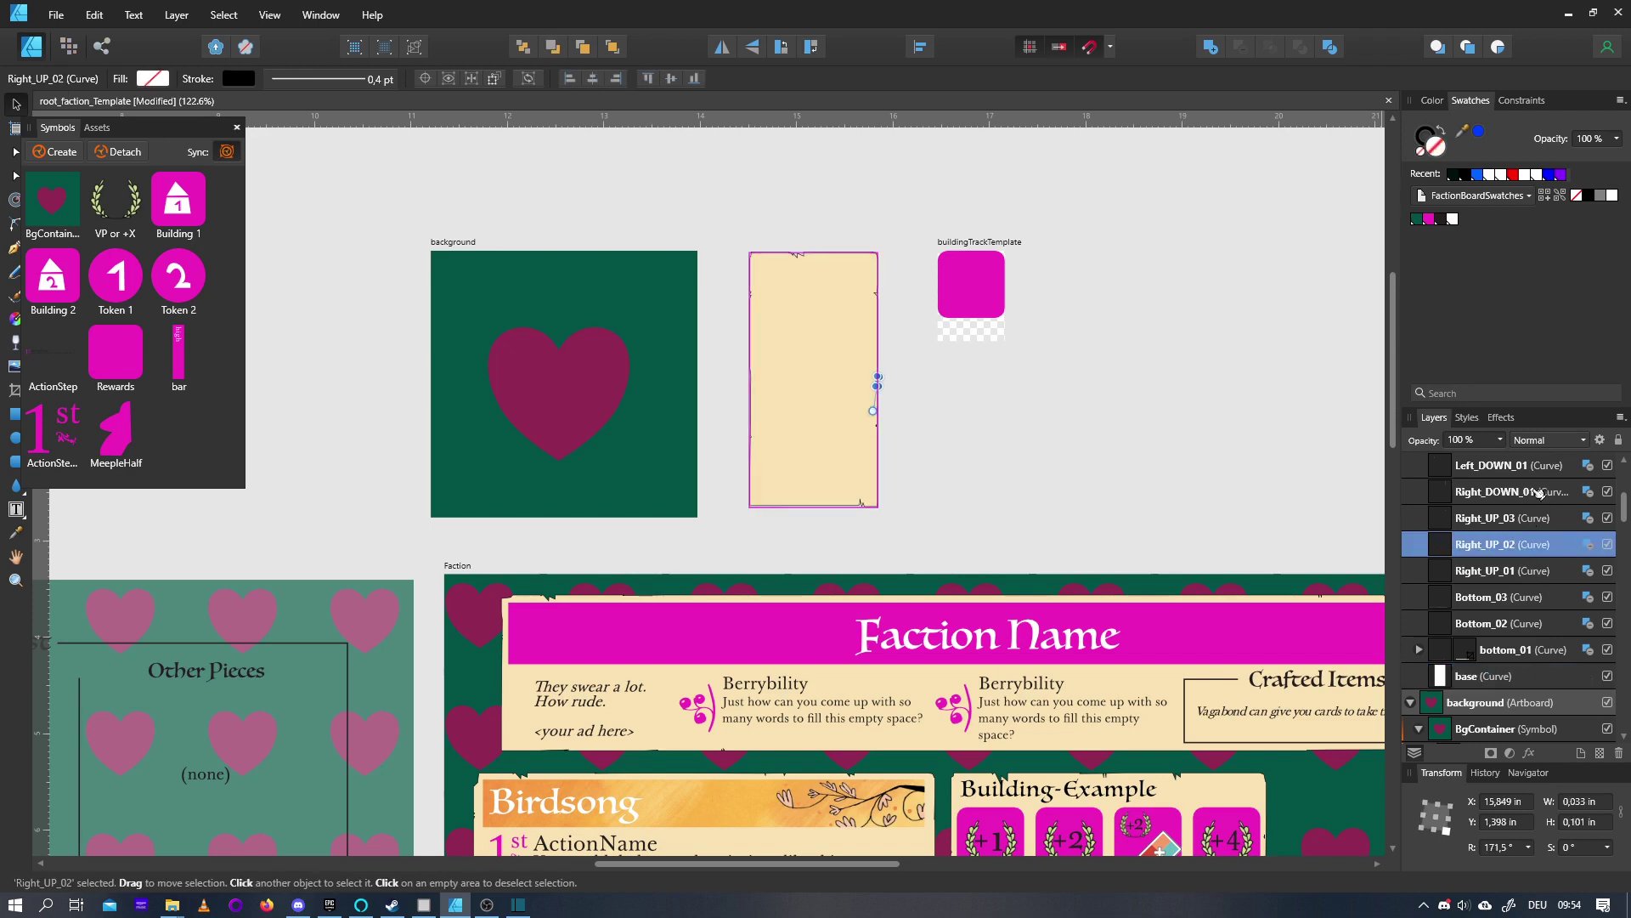
left_click(1495, 492)
scroll(880, 277, "up", 3)
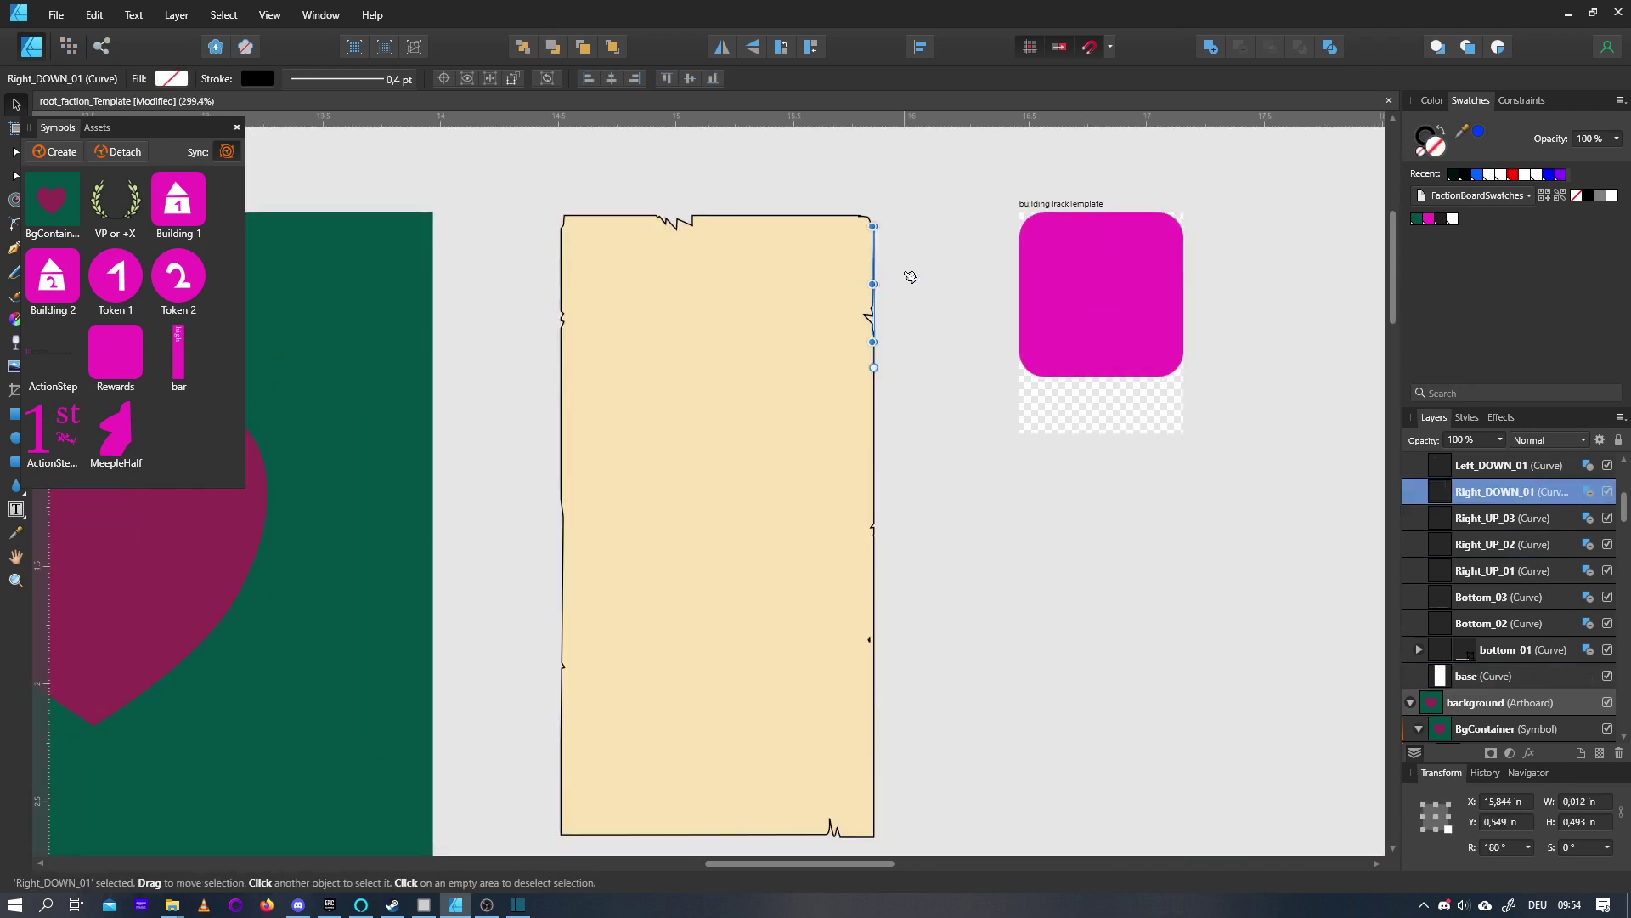
scroll(1020, 341, "up", 2)
left_click(1494, 524)
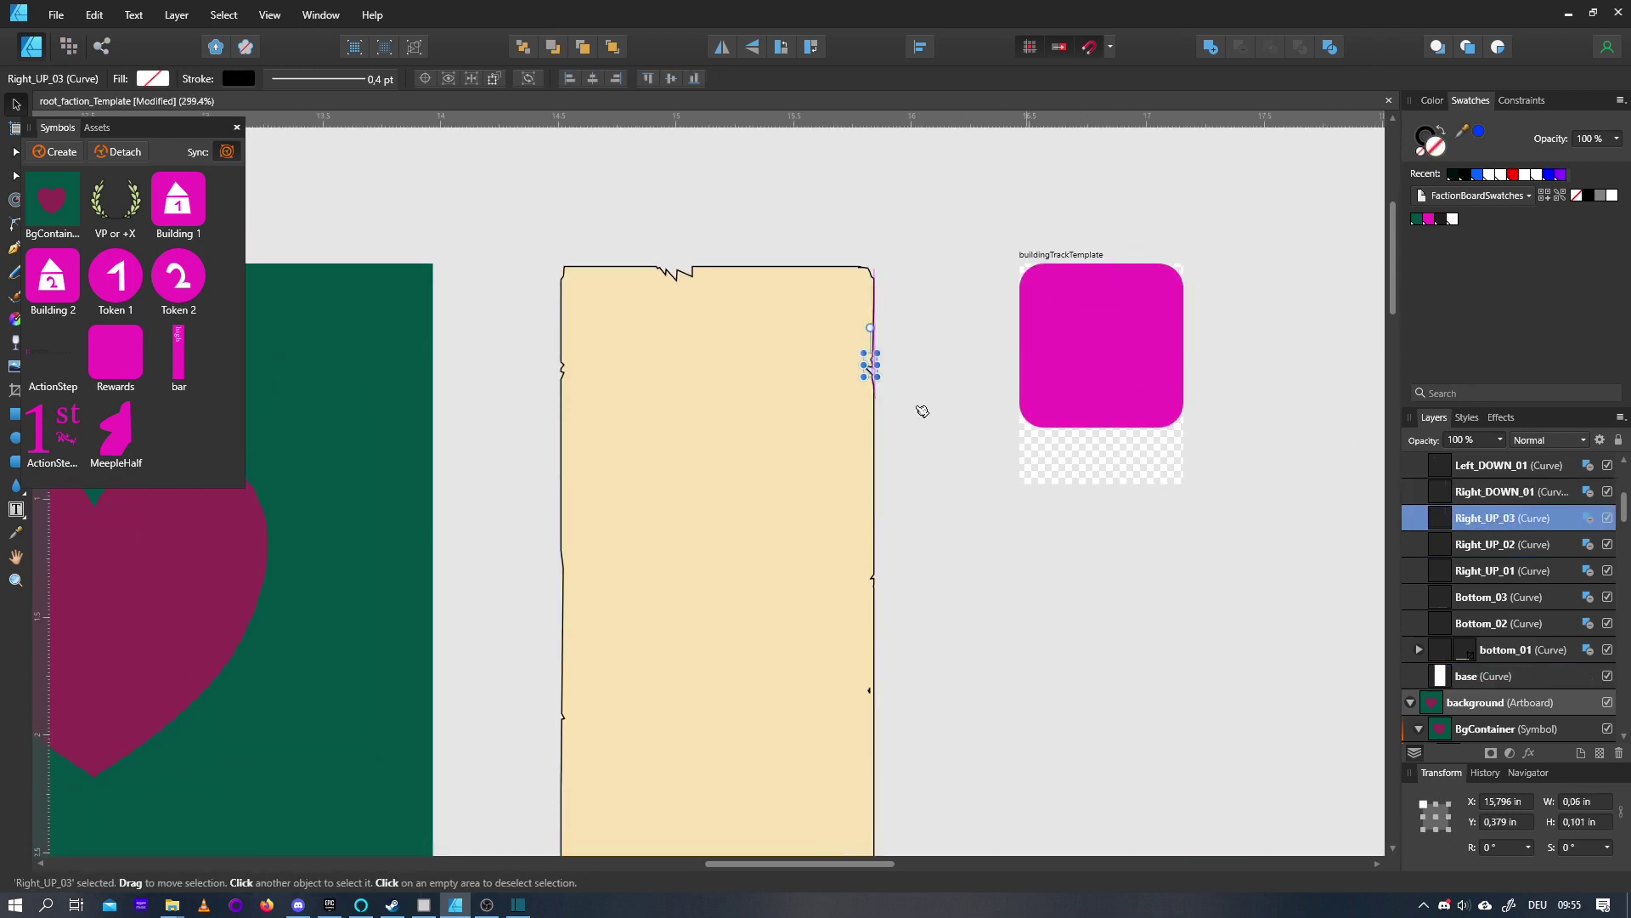
Nudge the Right_UP_03 notch, undo the move, and bring up its Constraints settings
scroll(884, 382, "up", 4)
mouse_move(875, 314)
left_mouse_down()
mouse_move(854, 333)
mouse_move(886, 337)
mouse_move(872, 330)
left_mouse_up()
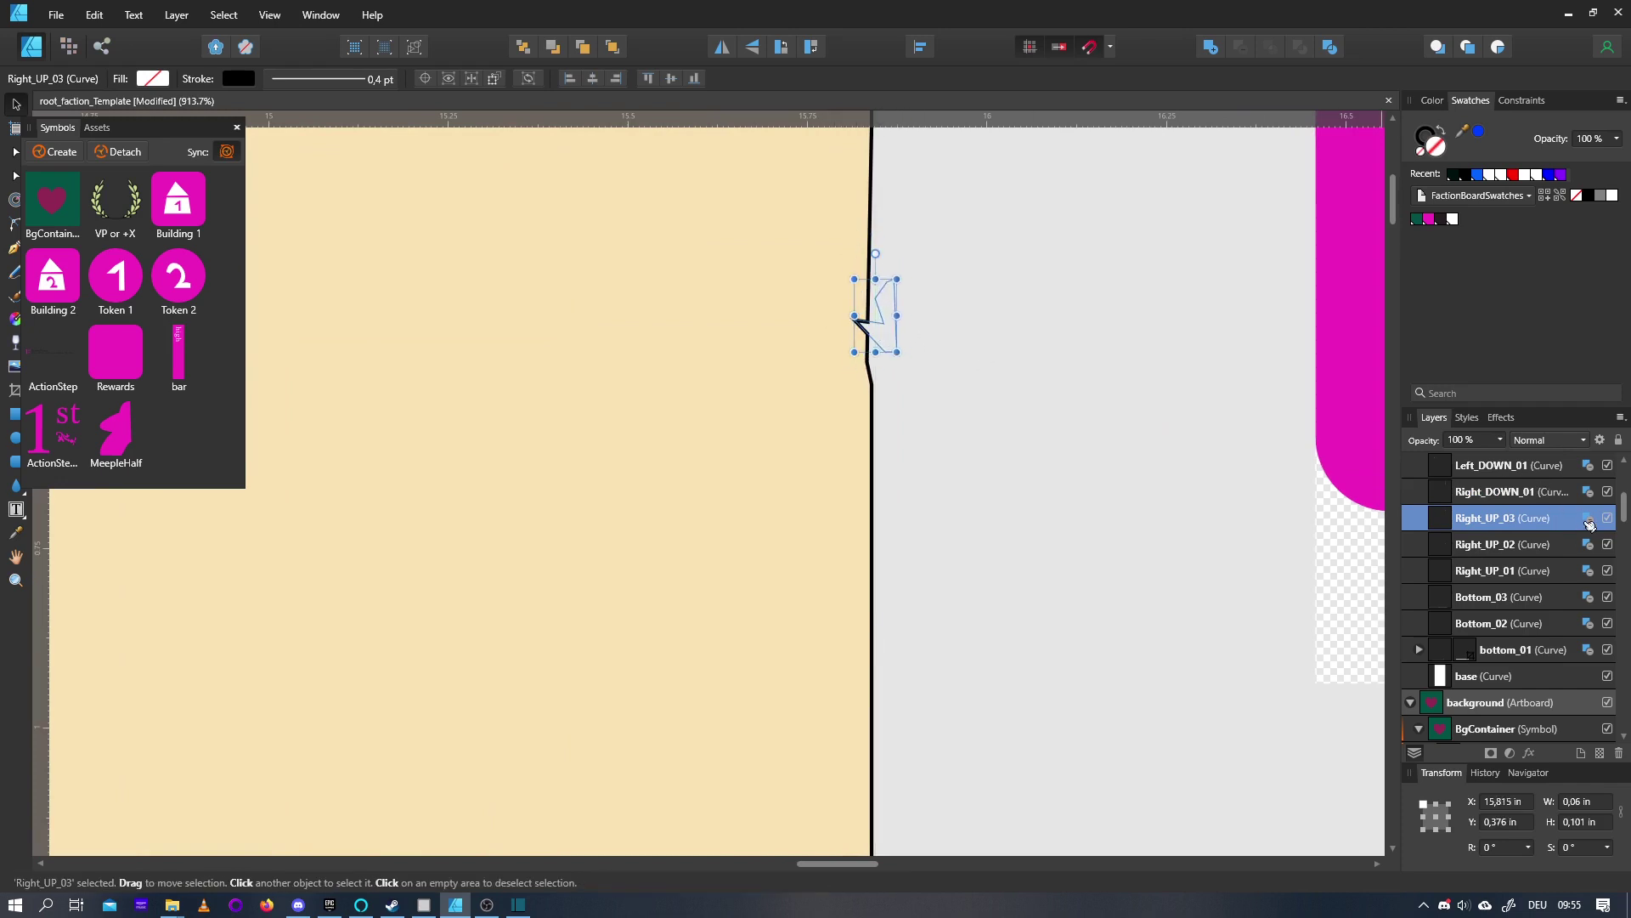
scroll(1587, 561, "down", 1)
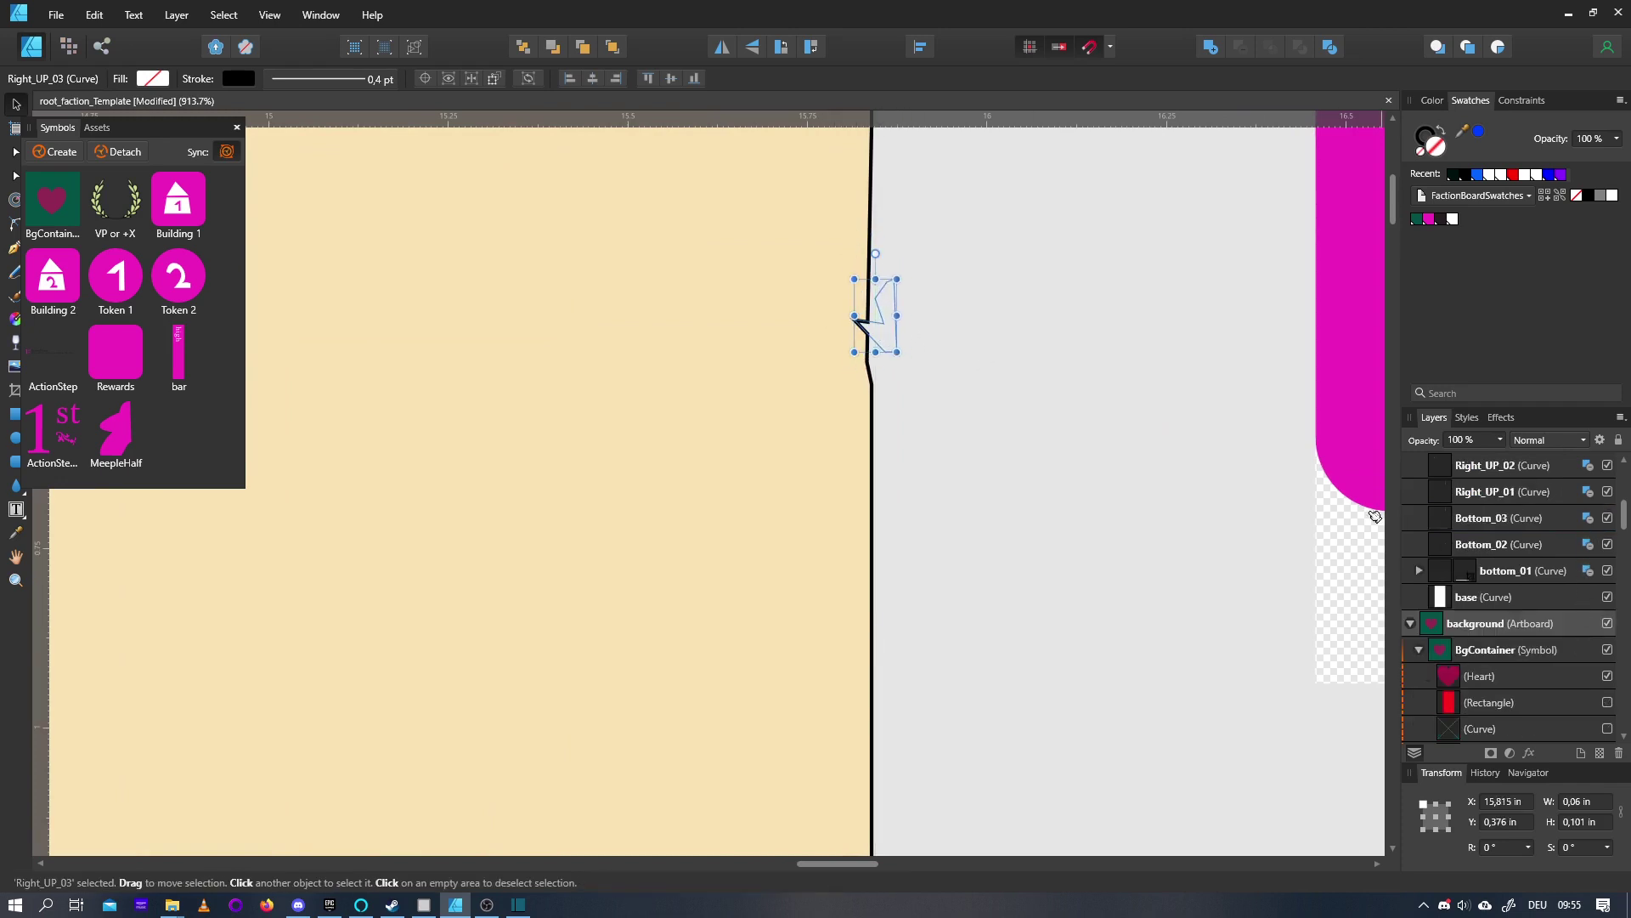
left_click(1087, 476)
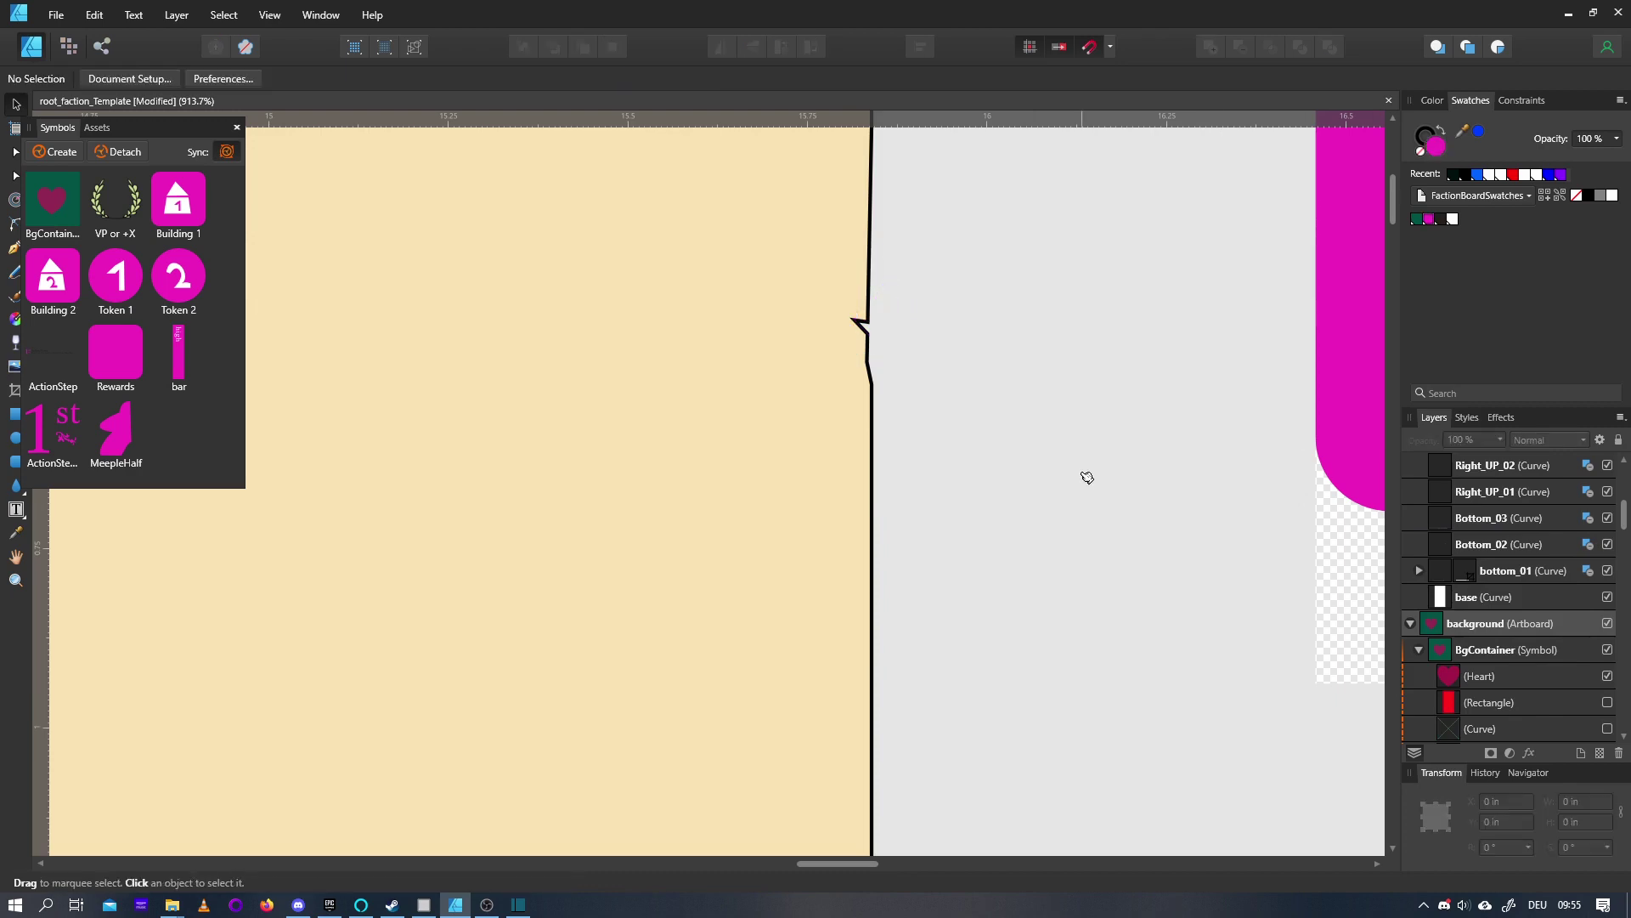
scroll(1486, 526, "up", 1)
left_click(1487, 519)
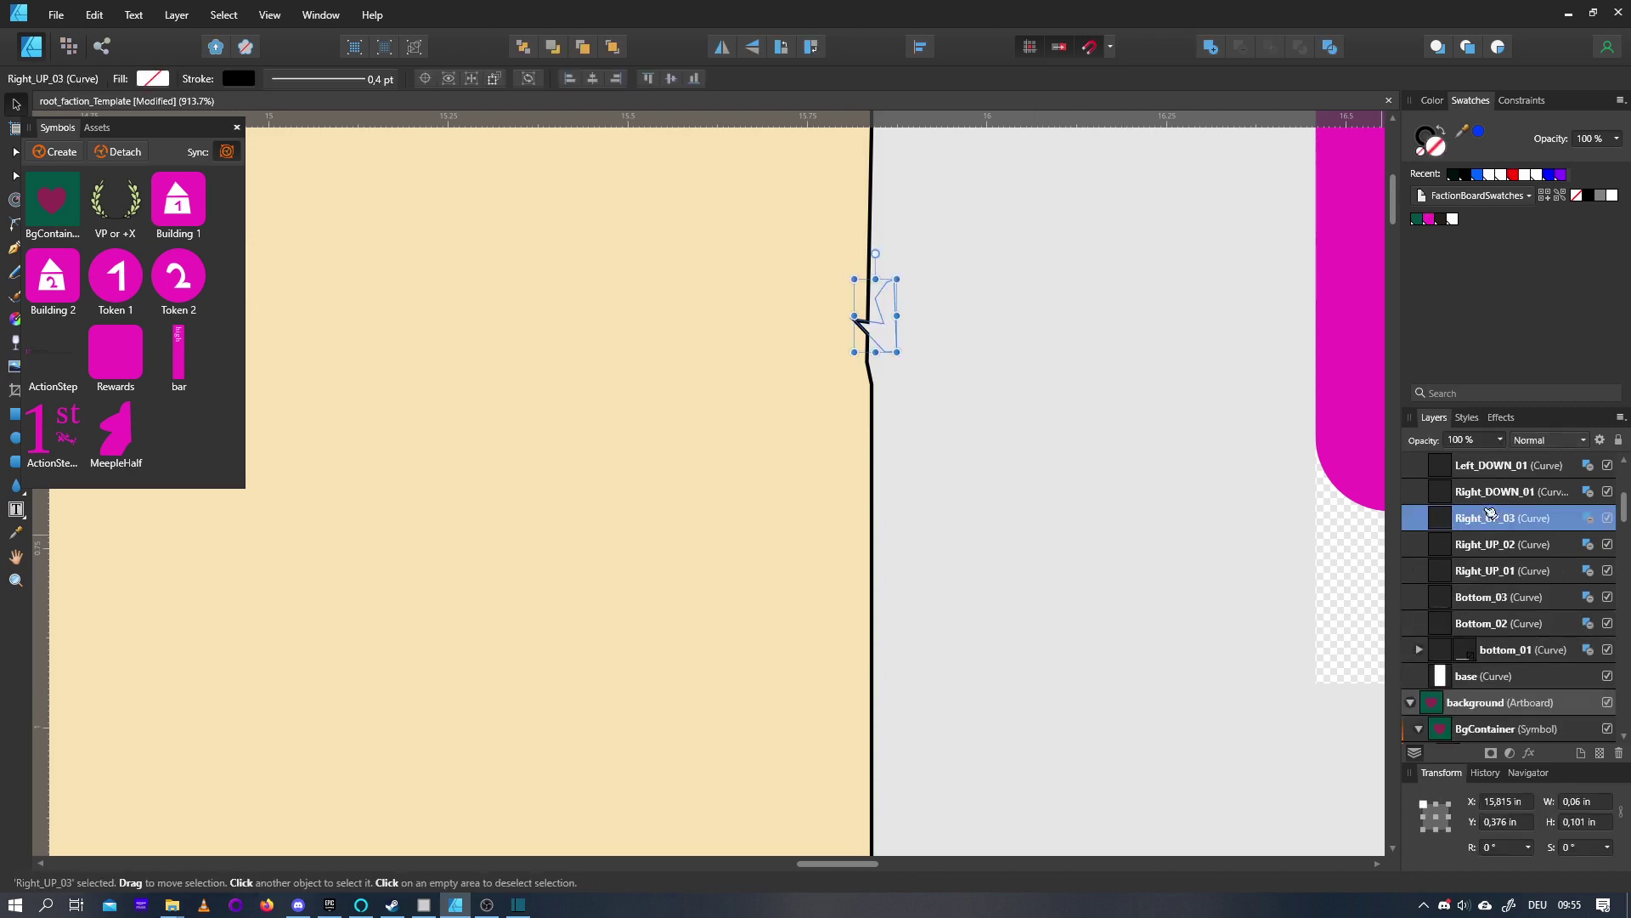
key("ctrl+z")
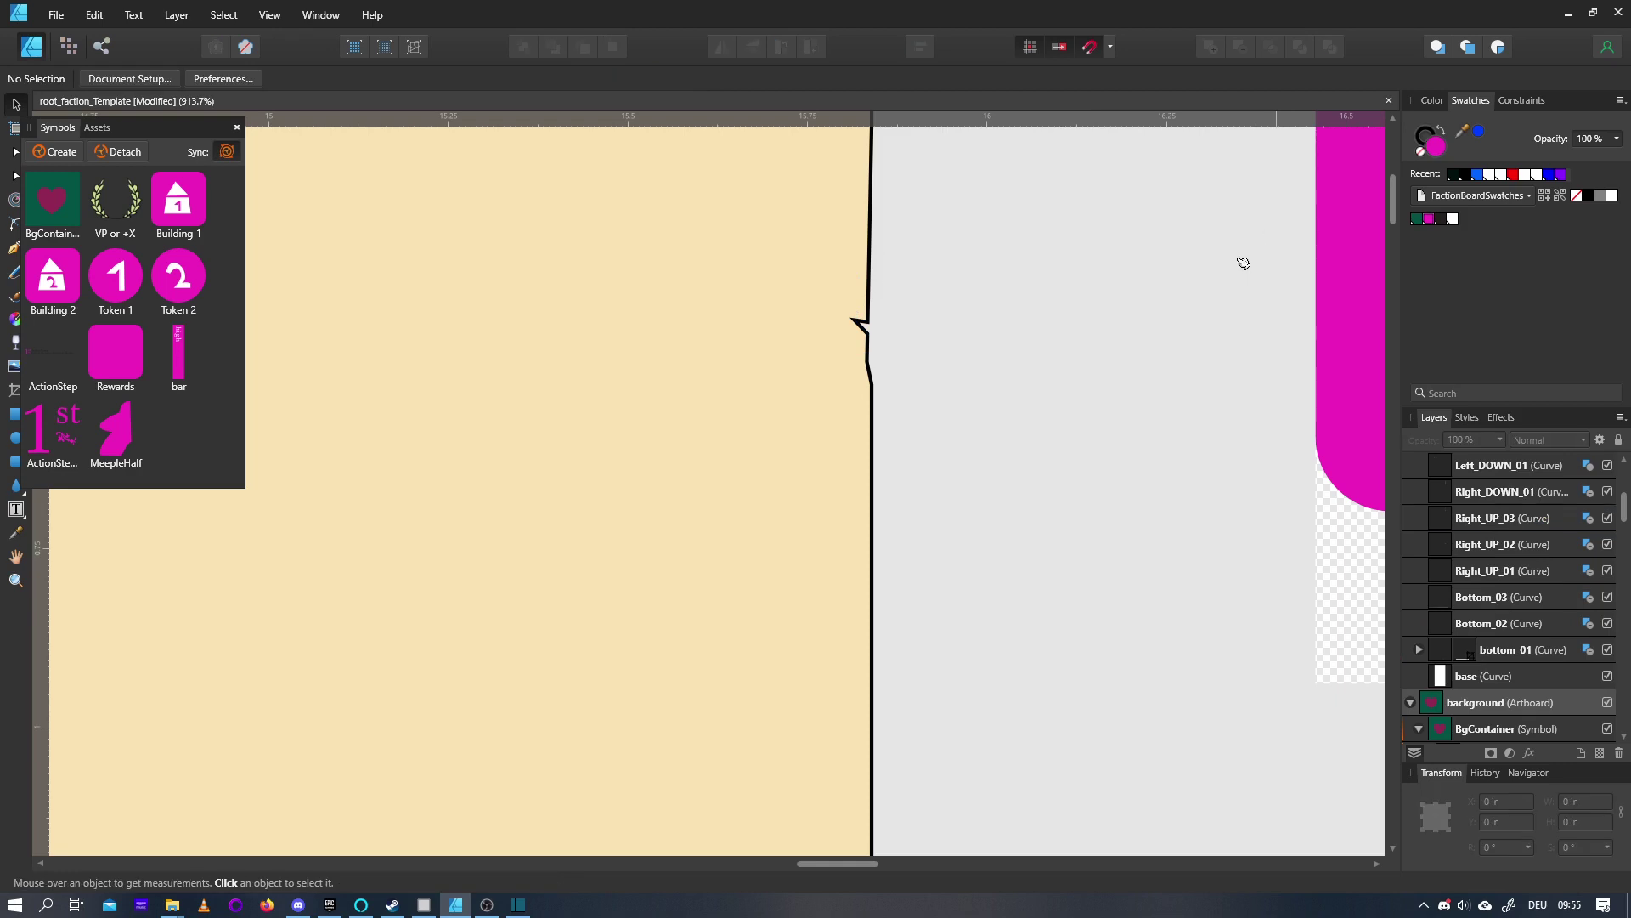
key("ctrl+z")
left_click(1512, 101)
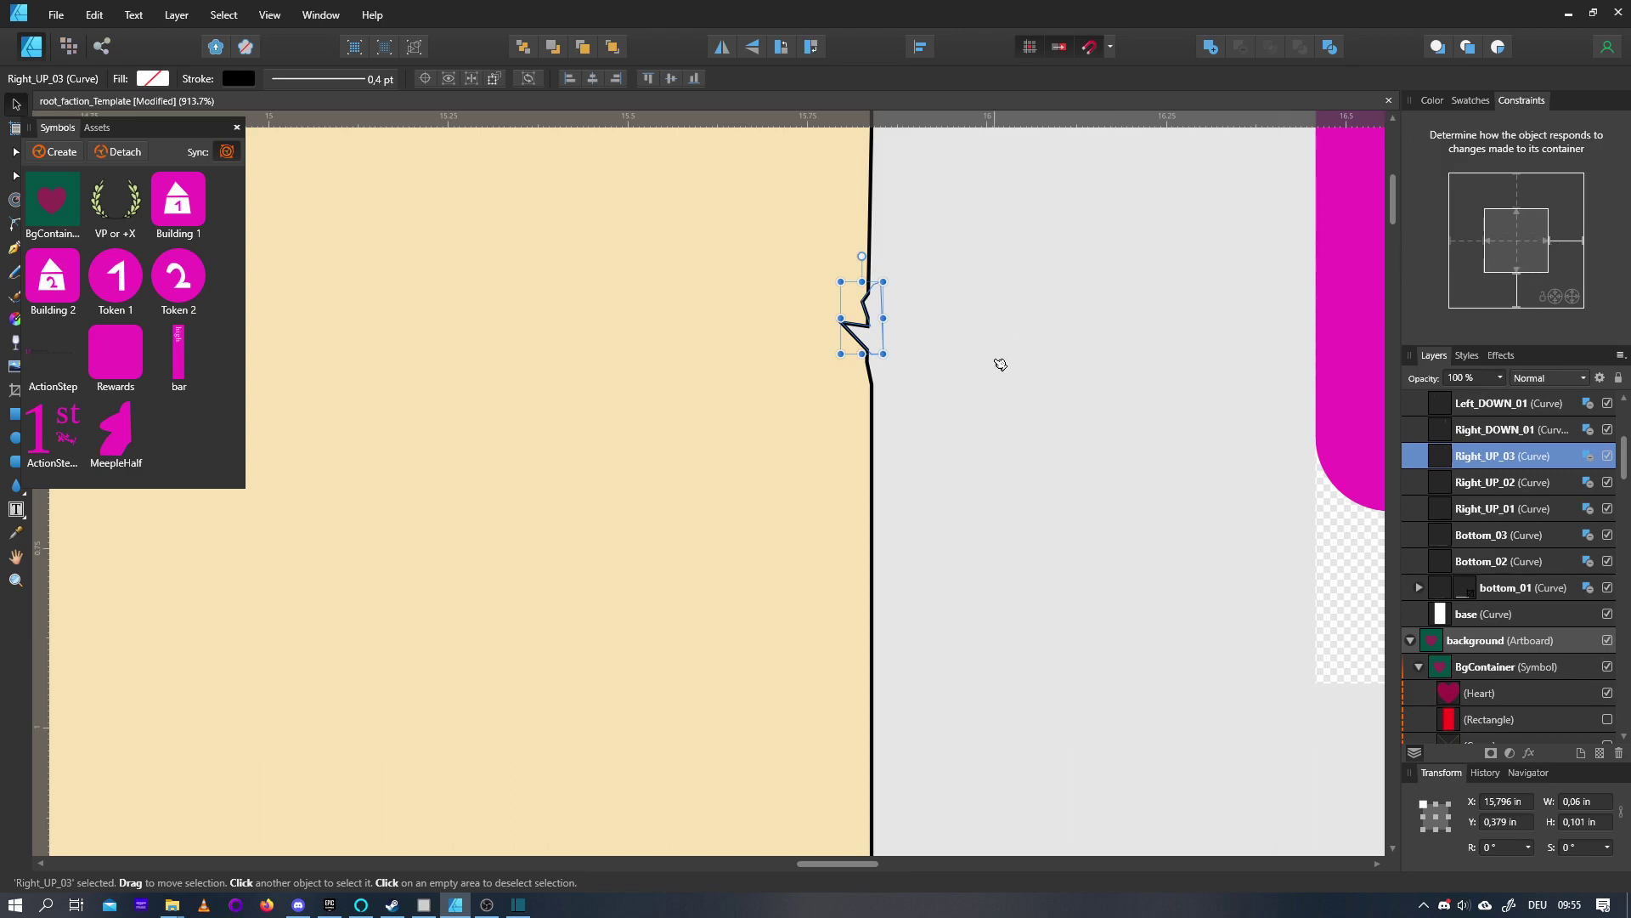
key("ctrl+0")
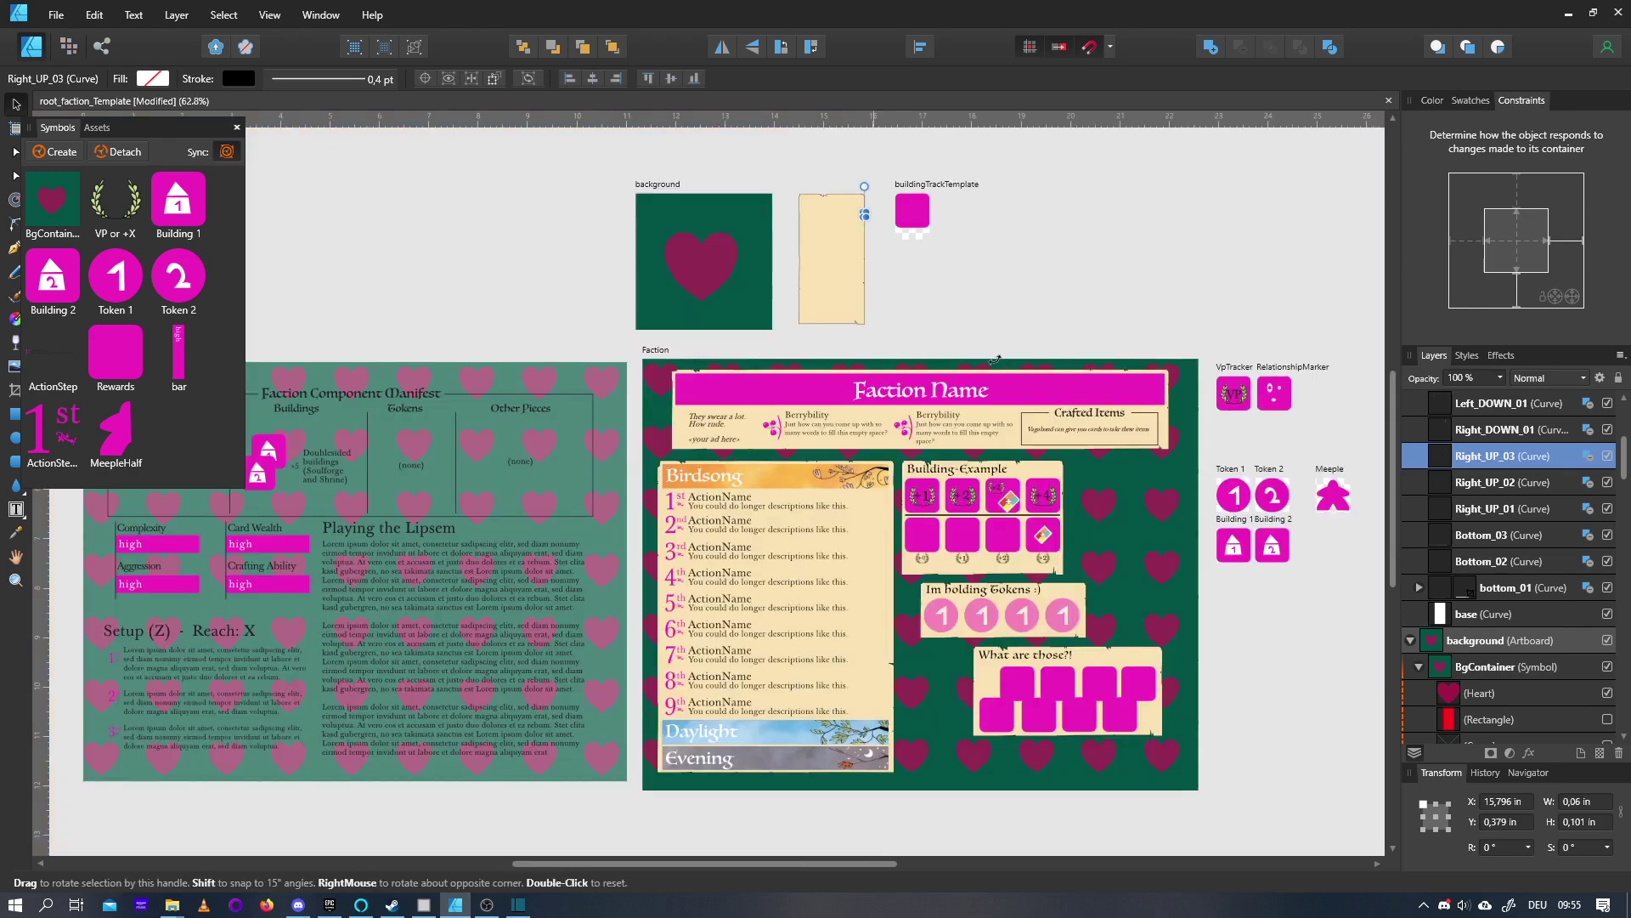
scroll(1478, 493, "up", 3)
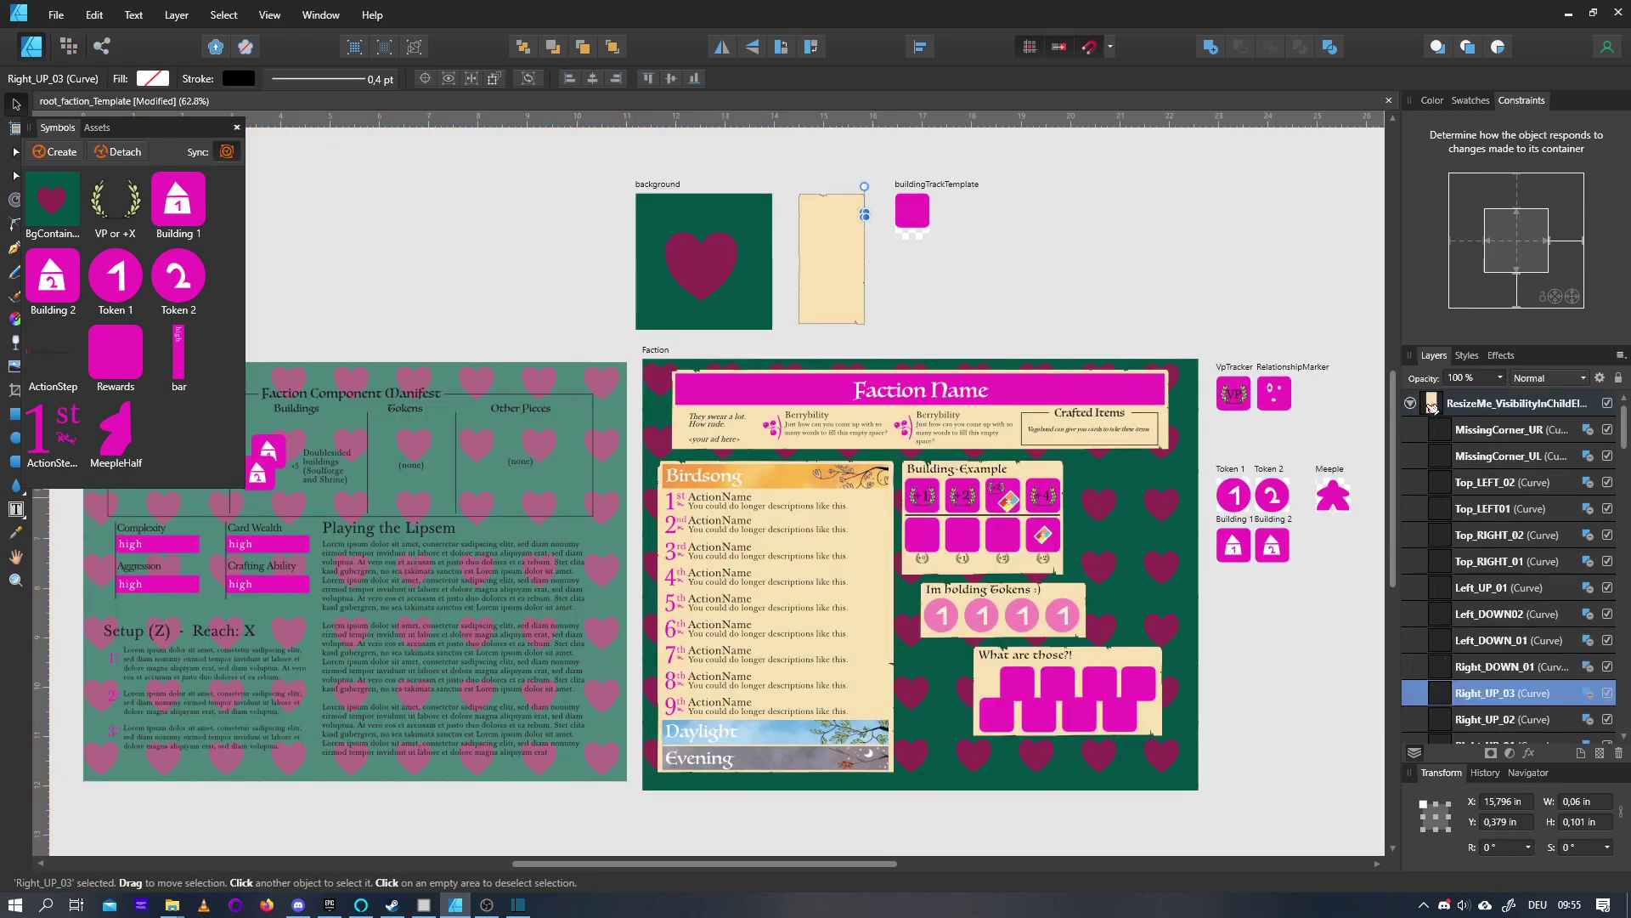
left_click(1432, 405)
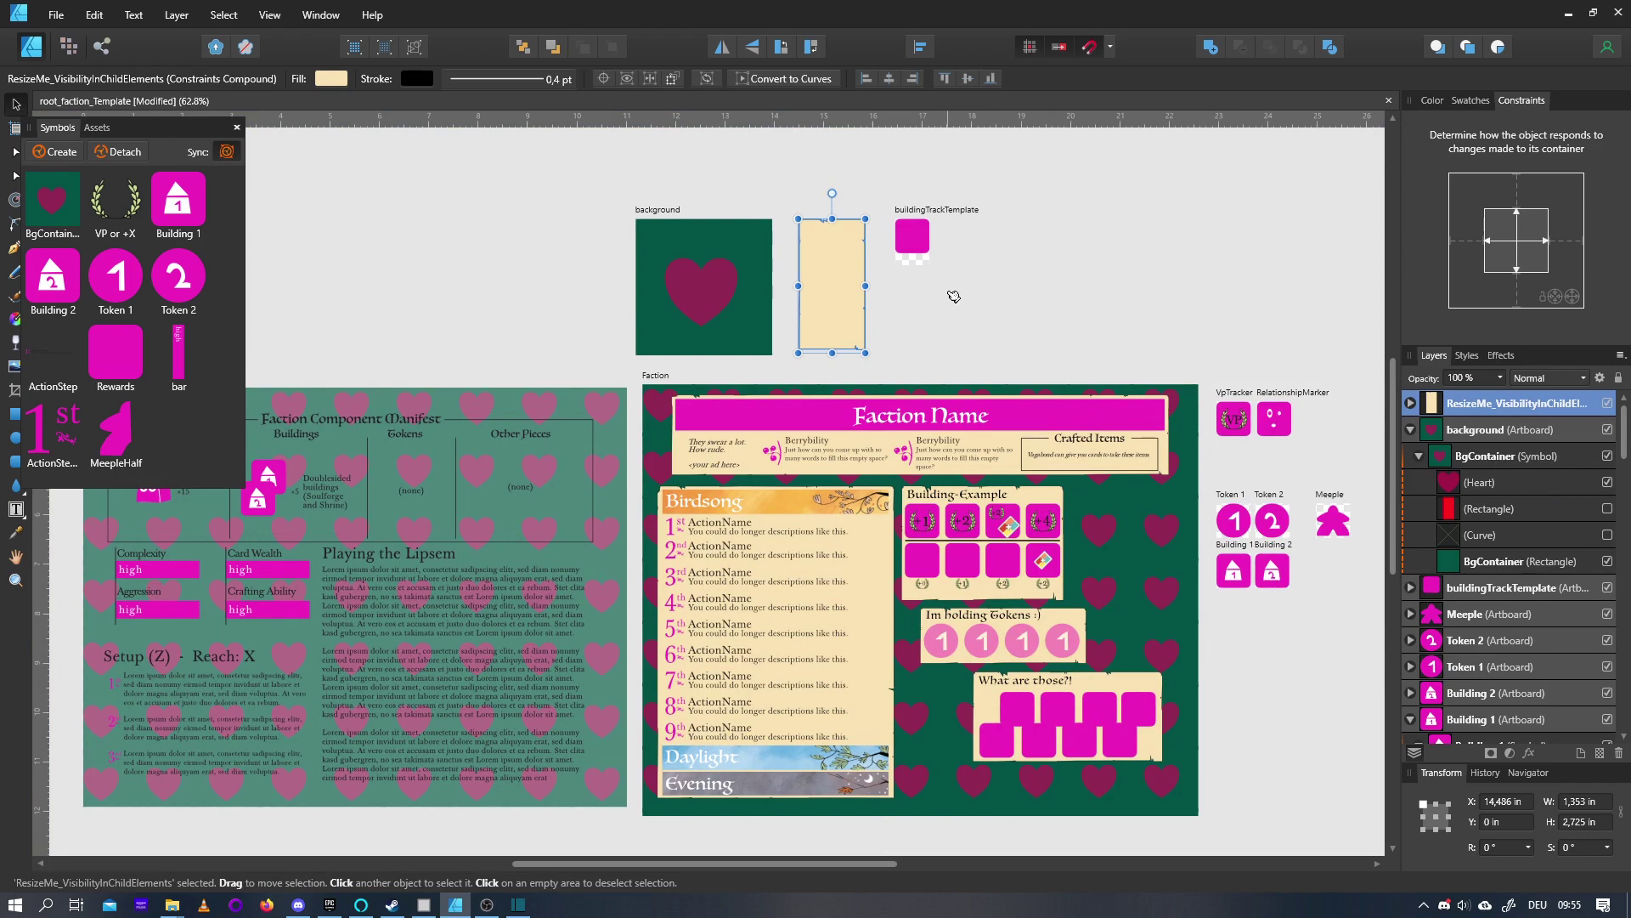
key("ctrl+j")
scroll(790, 208, "up", 5)
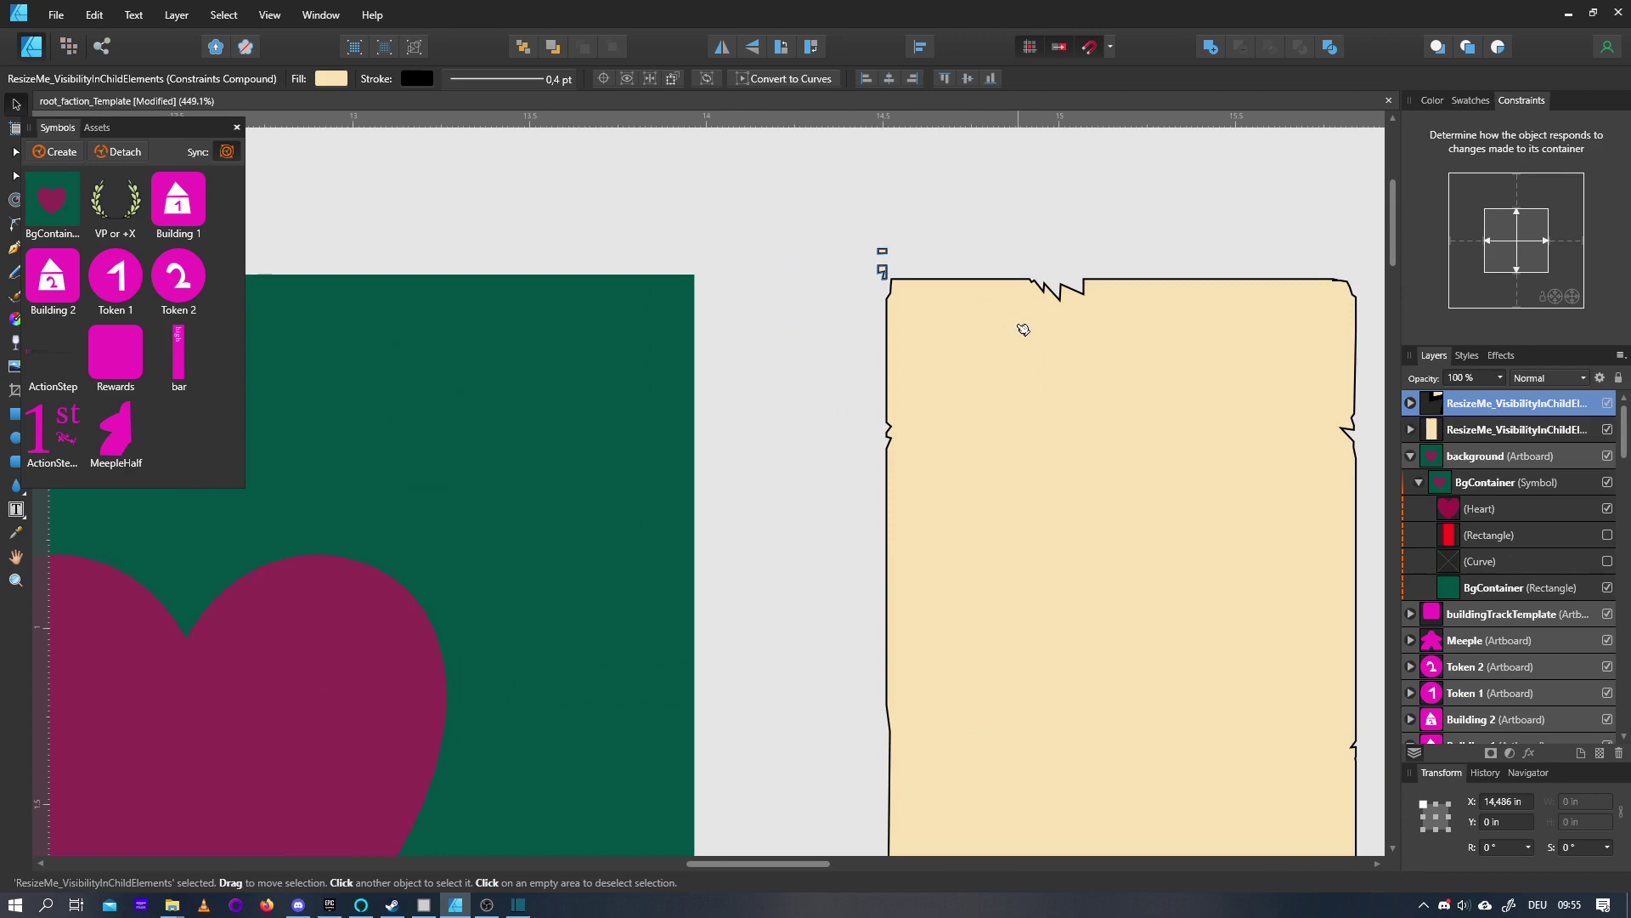
key("ctrl+0")
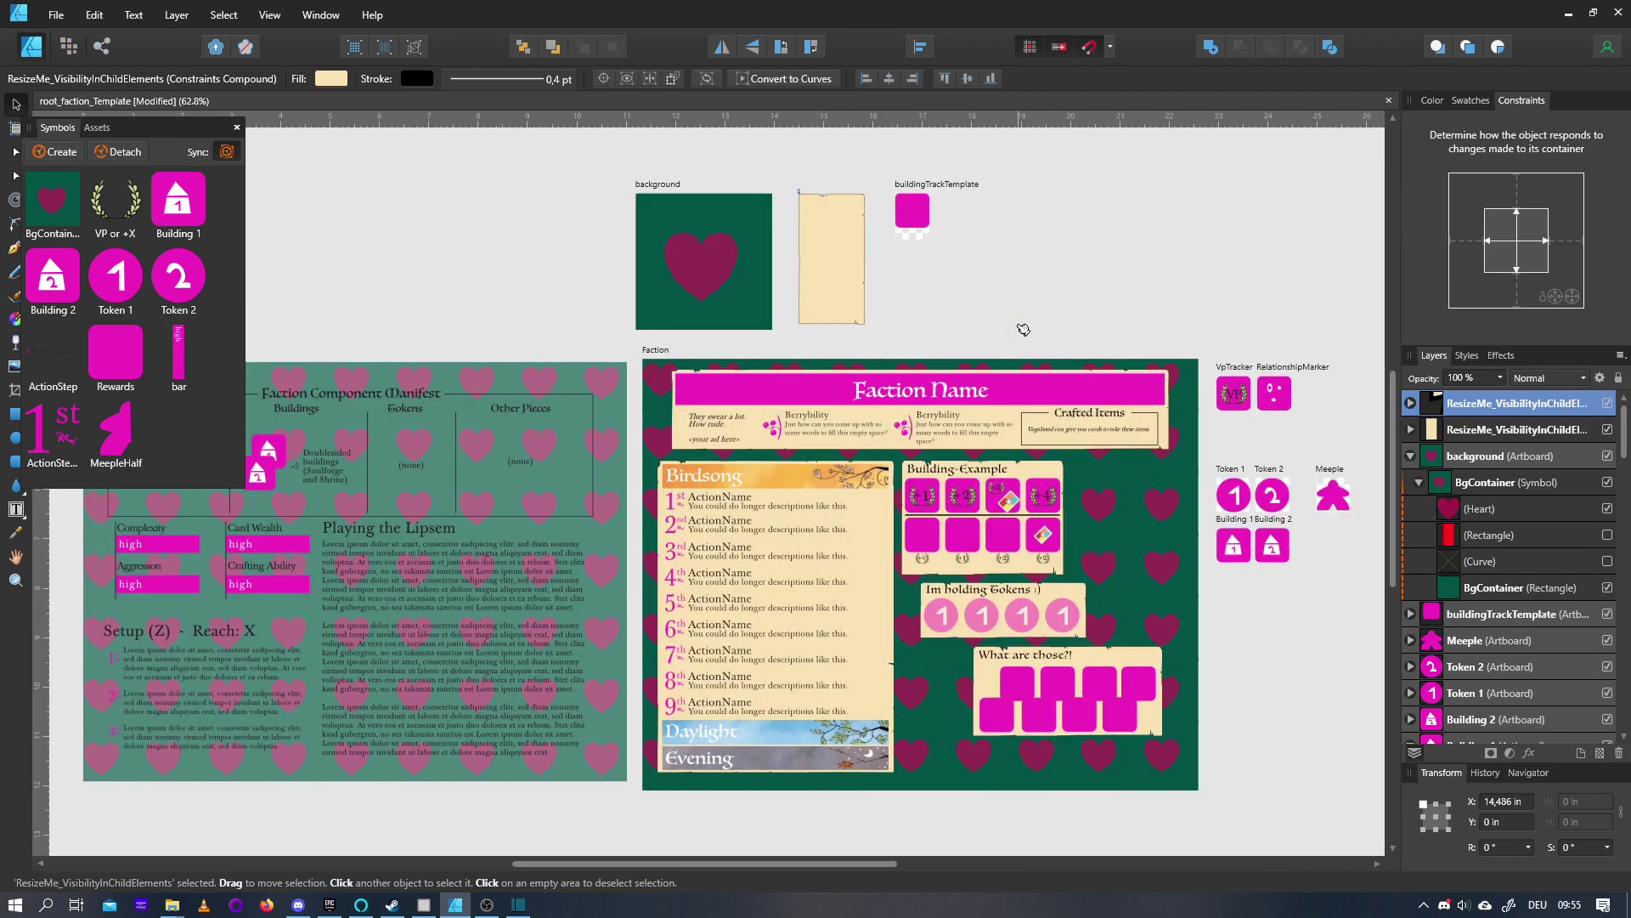
key("ctrl+z")
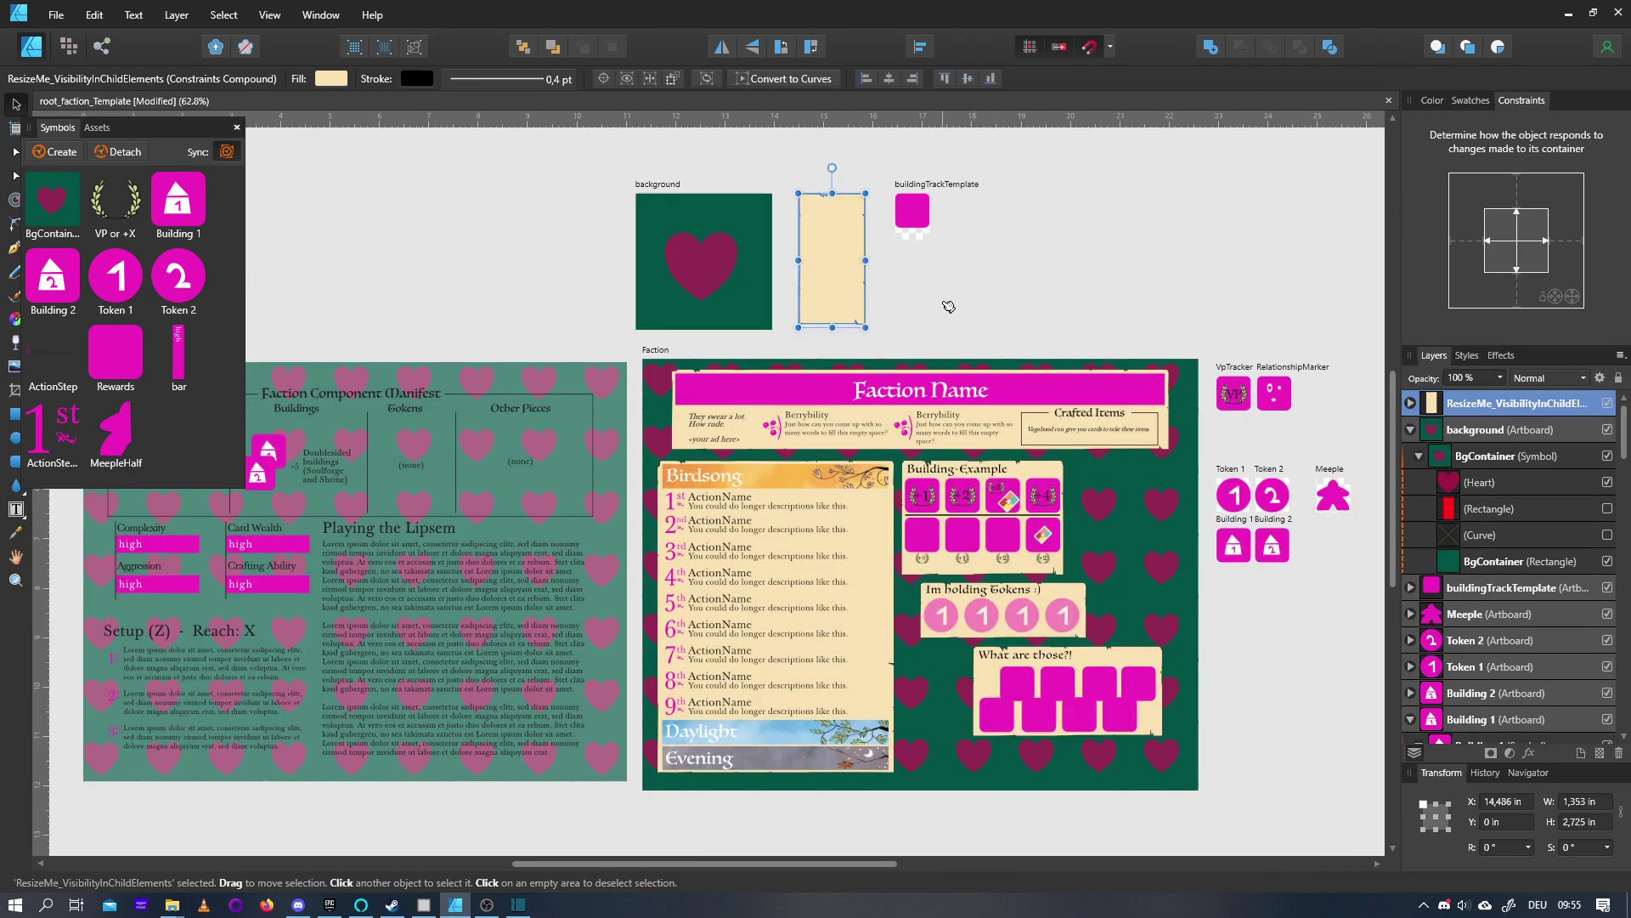
key("alt")
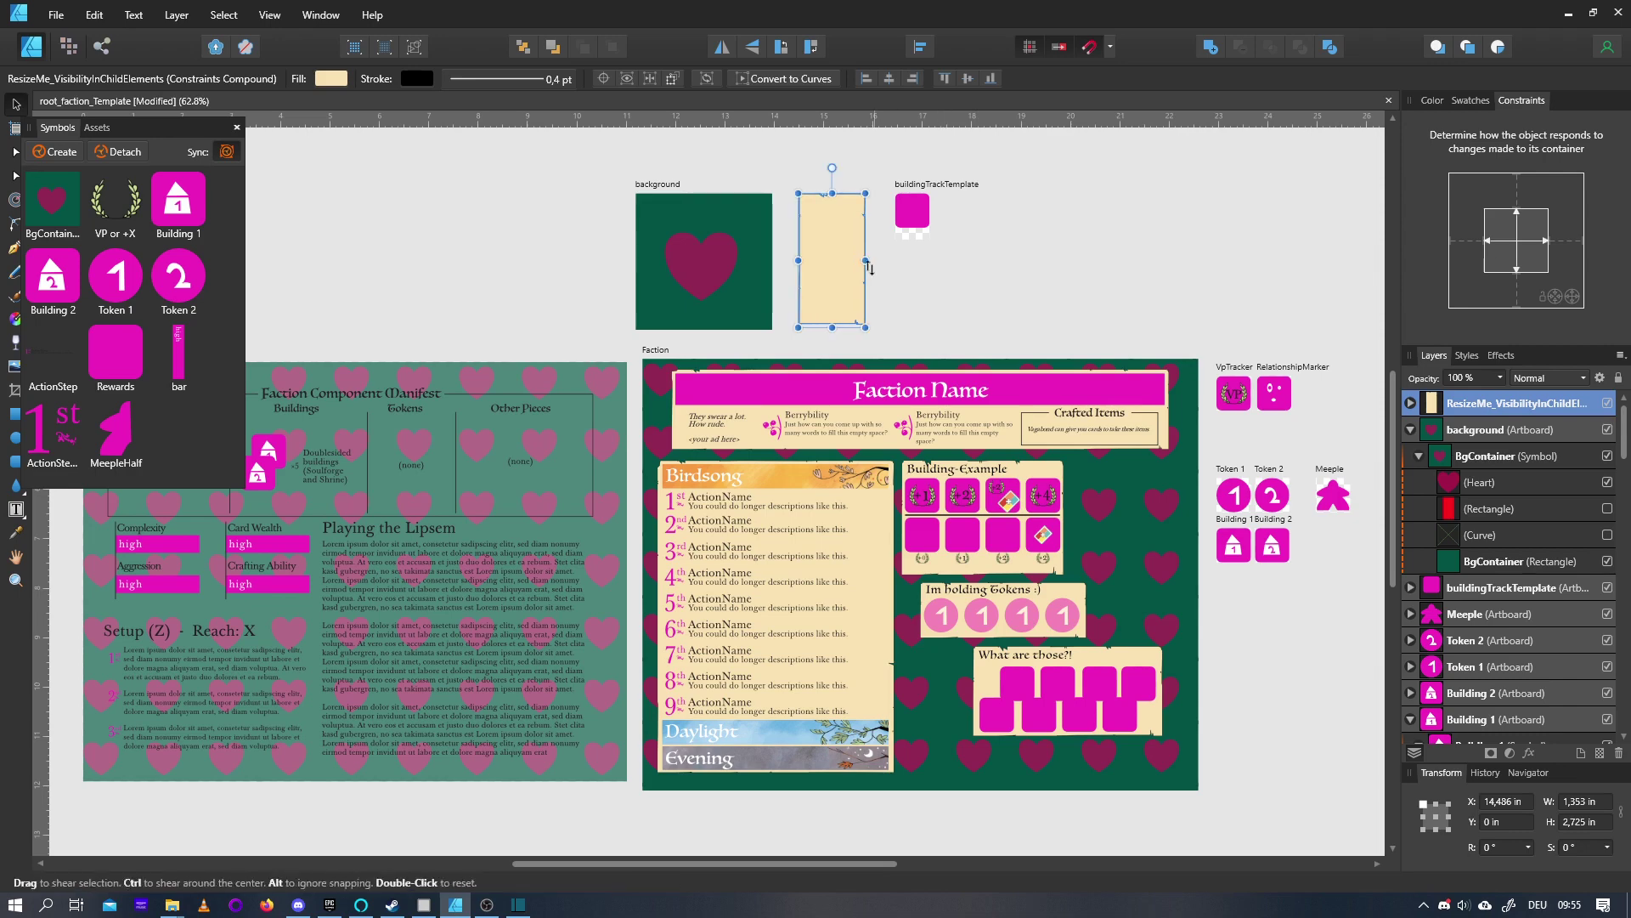
left_click_drag(841, 255, 939, 715)
left_click_drag(969, 649, 1118, 688)
left_click_drag(1019, 736, 1028, 714)
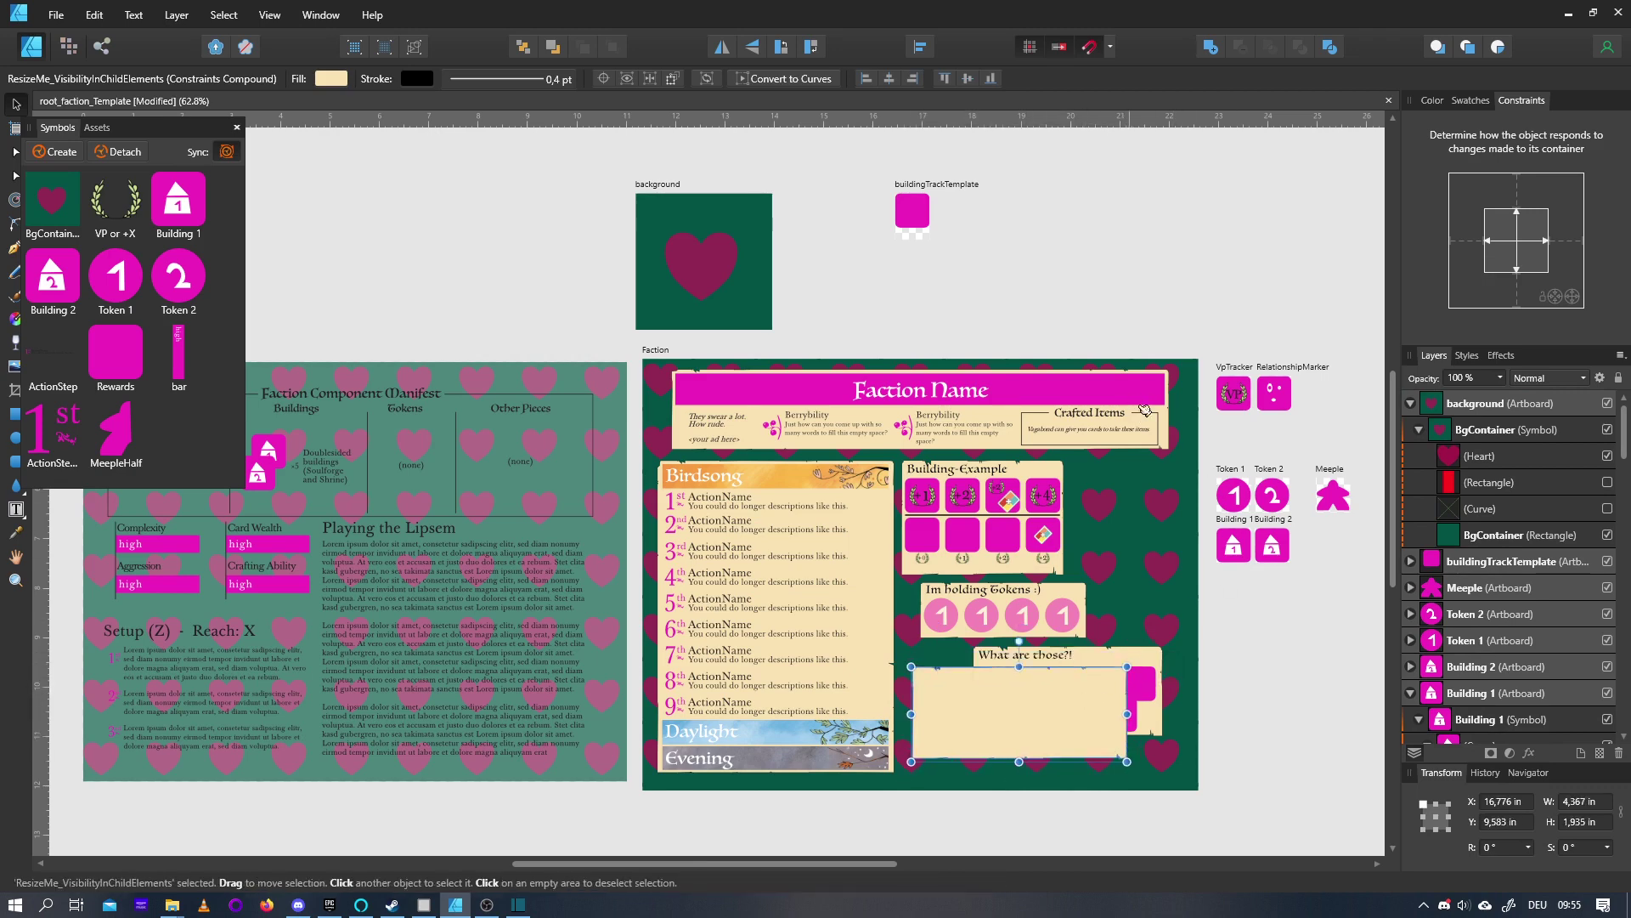
Convert the beige box to curves, then undo back to the constraints compound
left_click(797, 79)
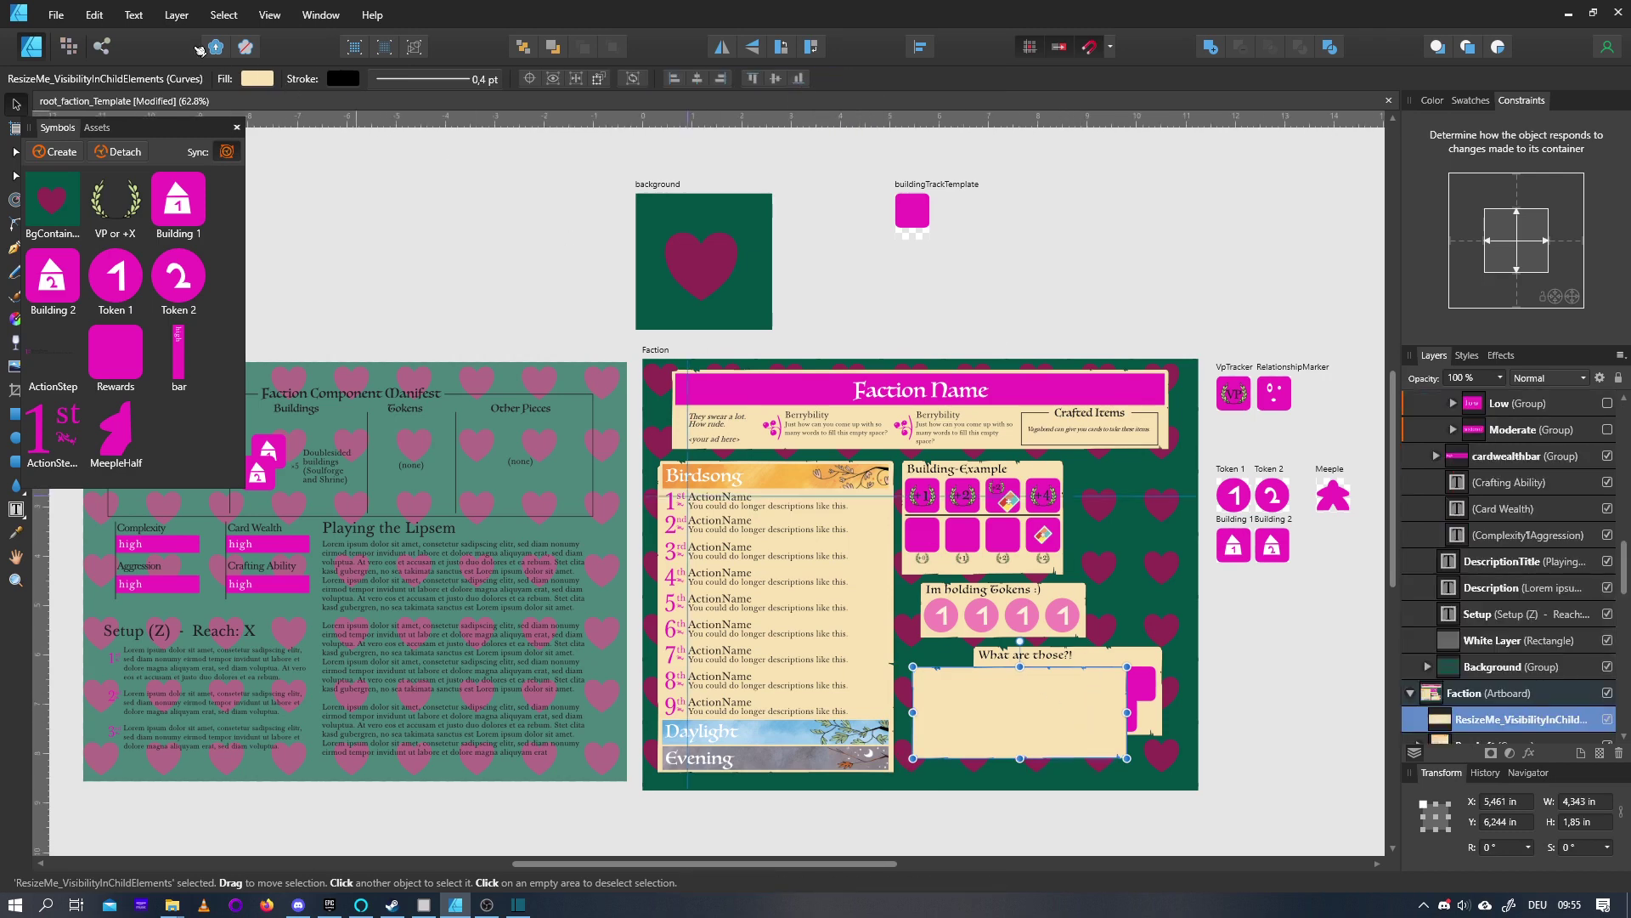
left_click(94, 15)
left_click(119, 94)
left_click(94, 14)
left_click(97, 18)
left_click(94, 14)
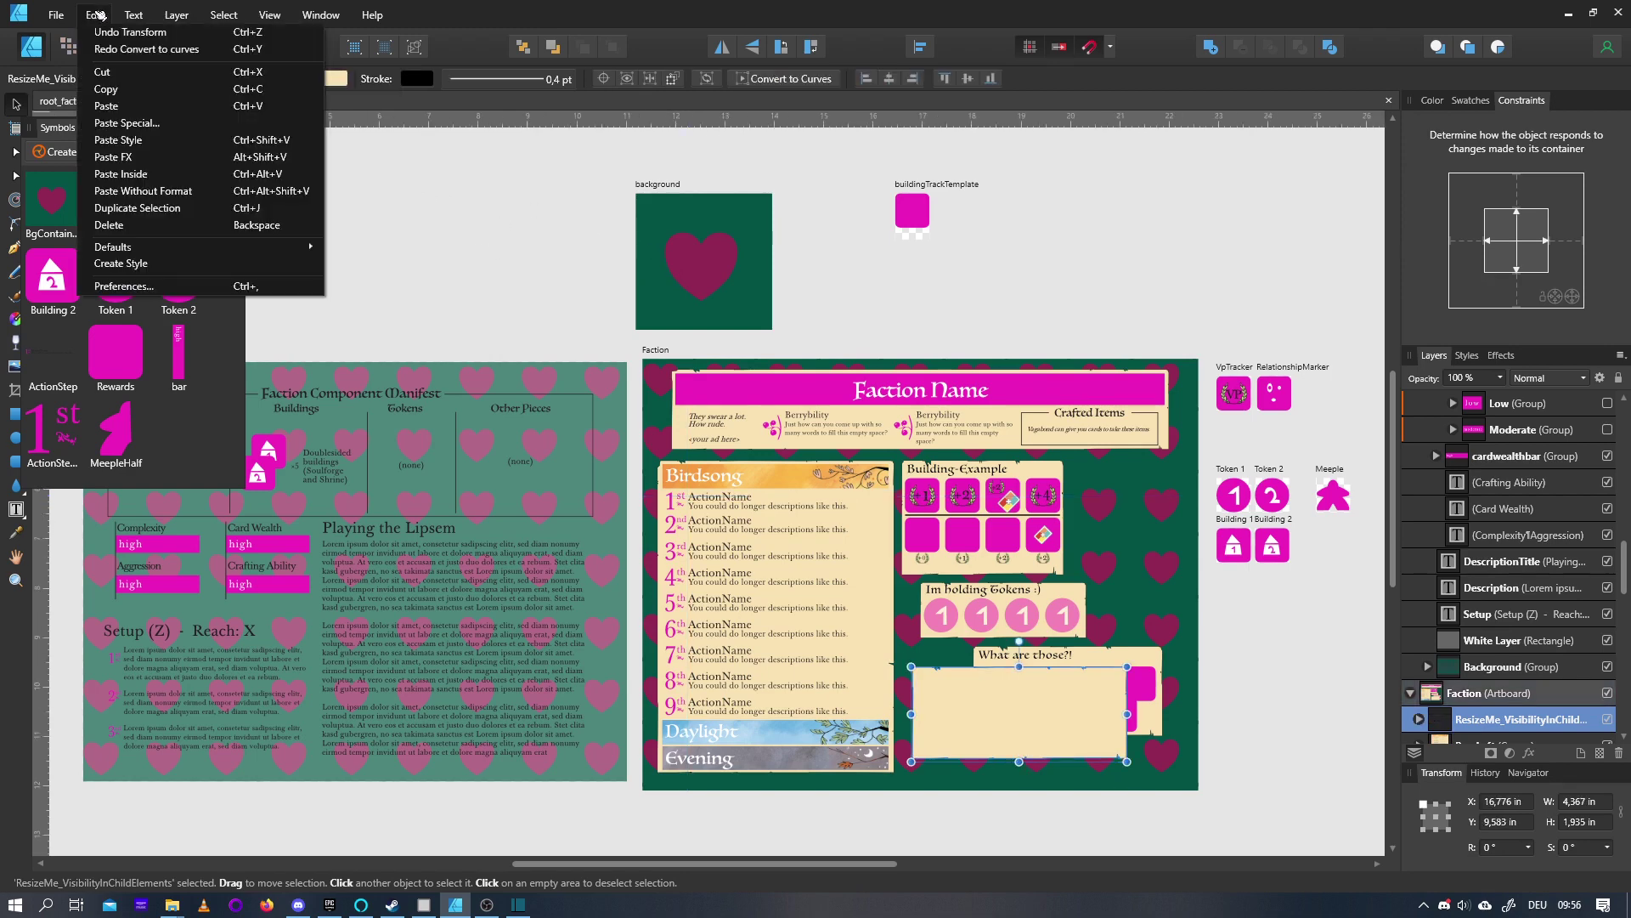
left_click(123, 31)
left_click(94, 15)
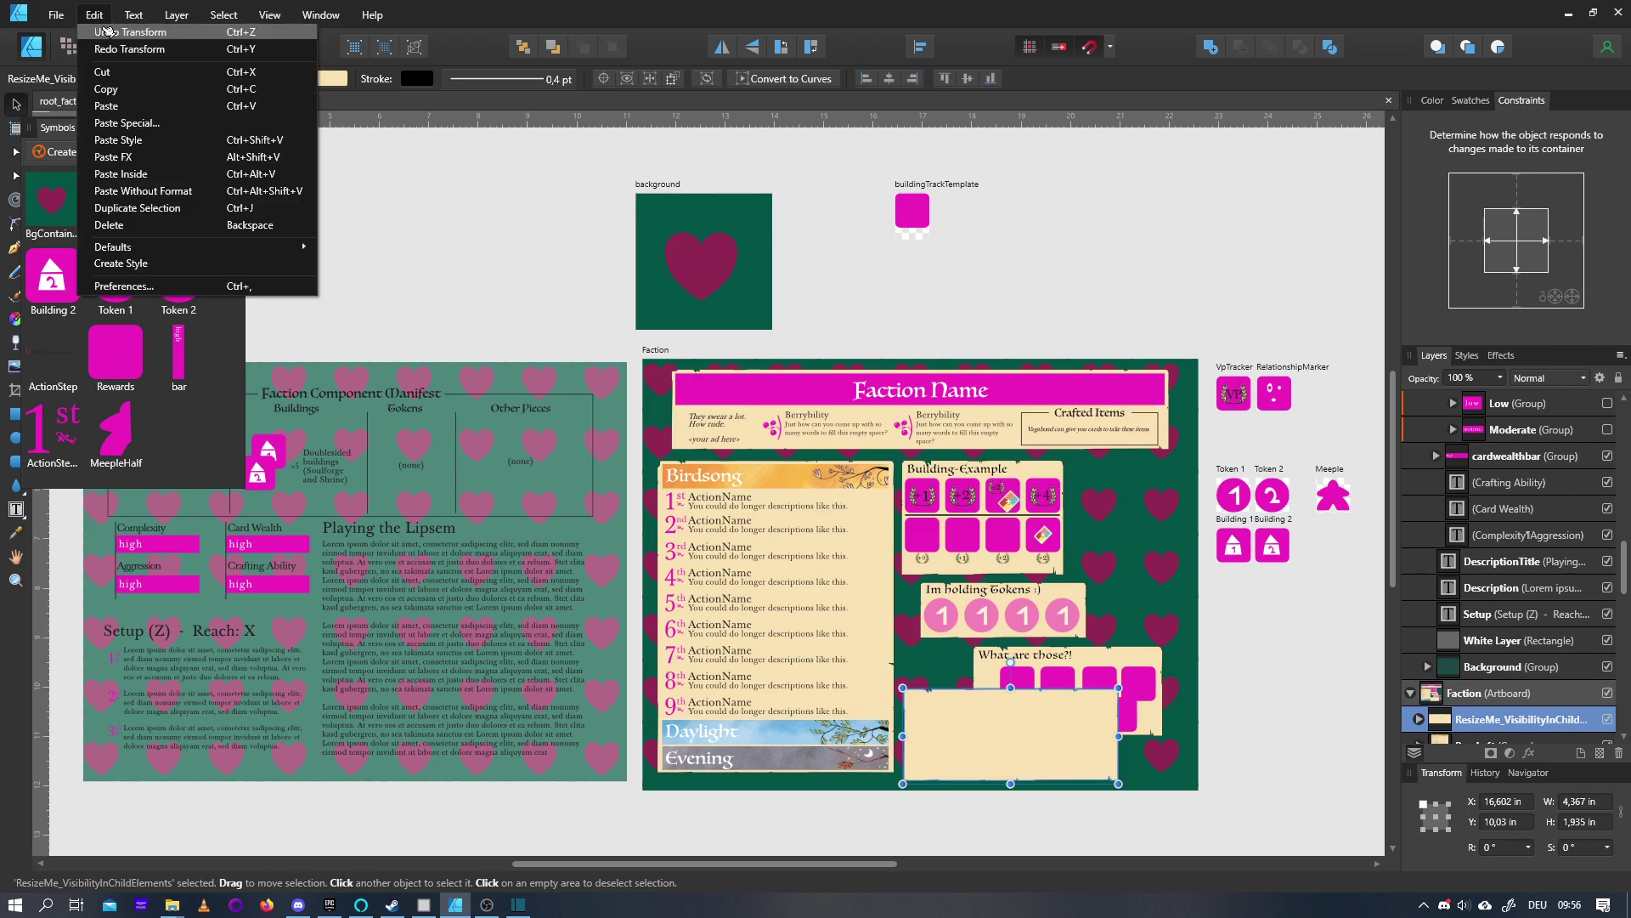
left_click(106, 31)
left_click(94, 14)
left_click(106, 31)
left_click(94, 14)
left_click(107, 31)
left_click(951, 293)
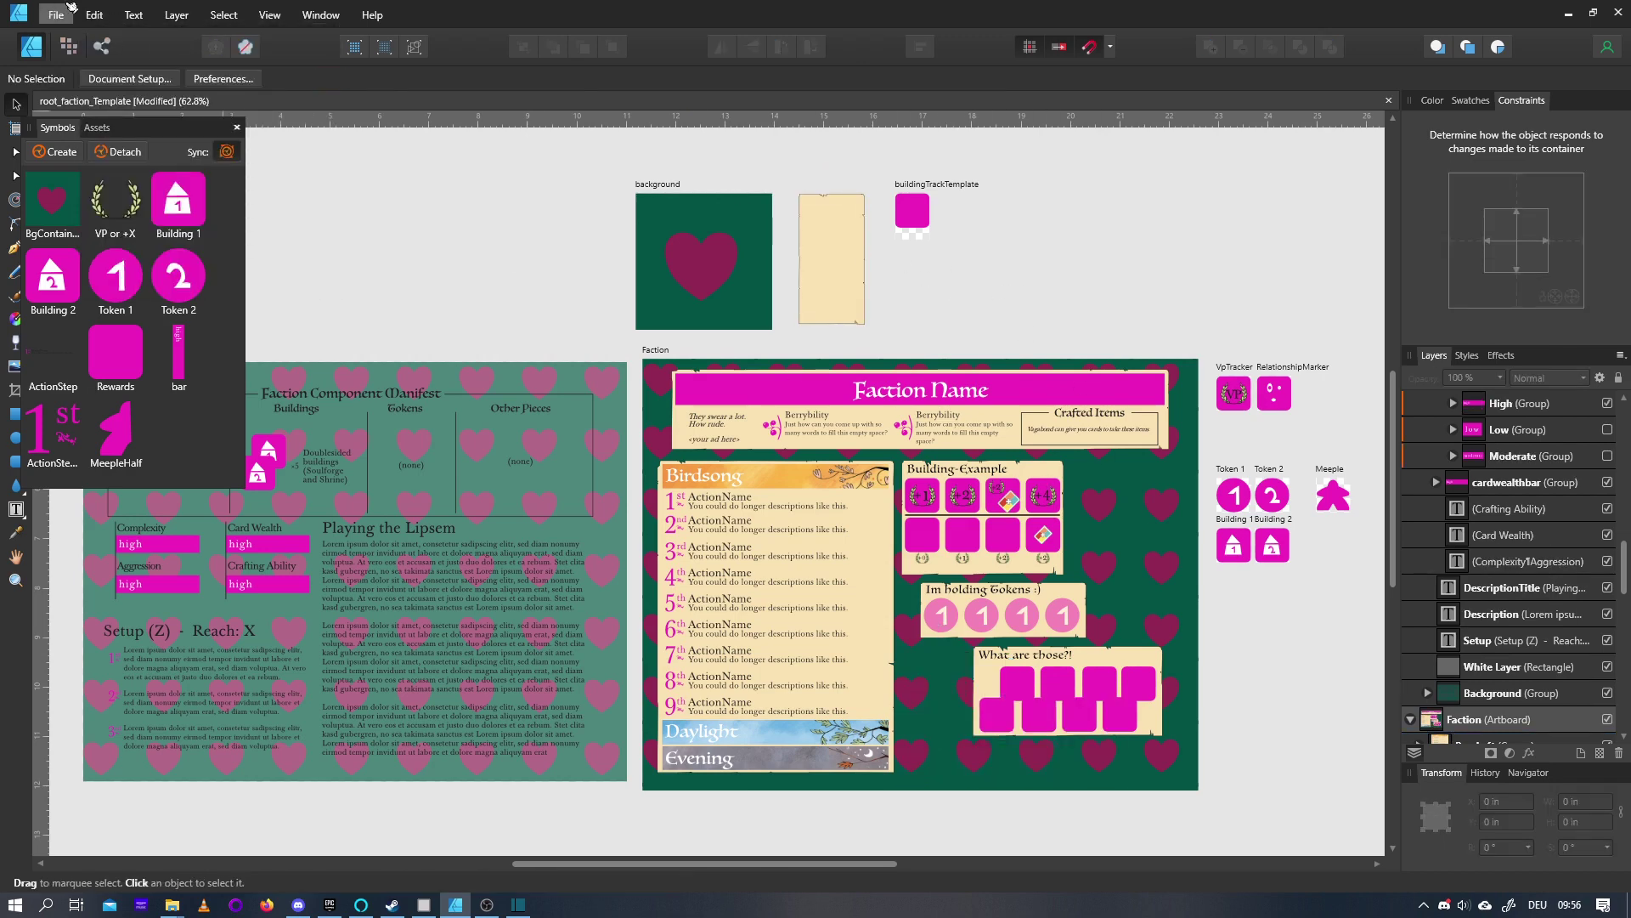
Paste a copy of the beige box onto the Faction card's lower right
left_click(94, 14)
left_click(166, 109)
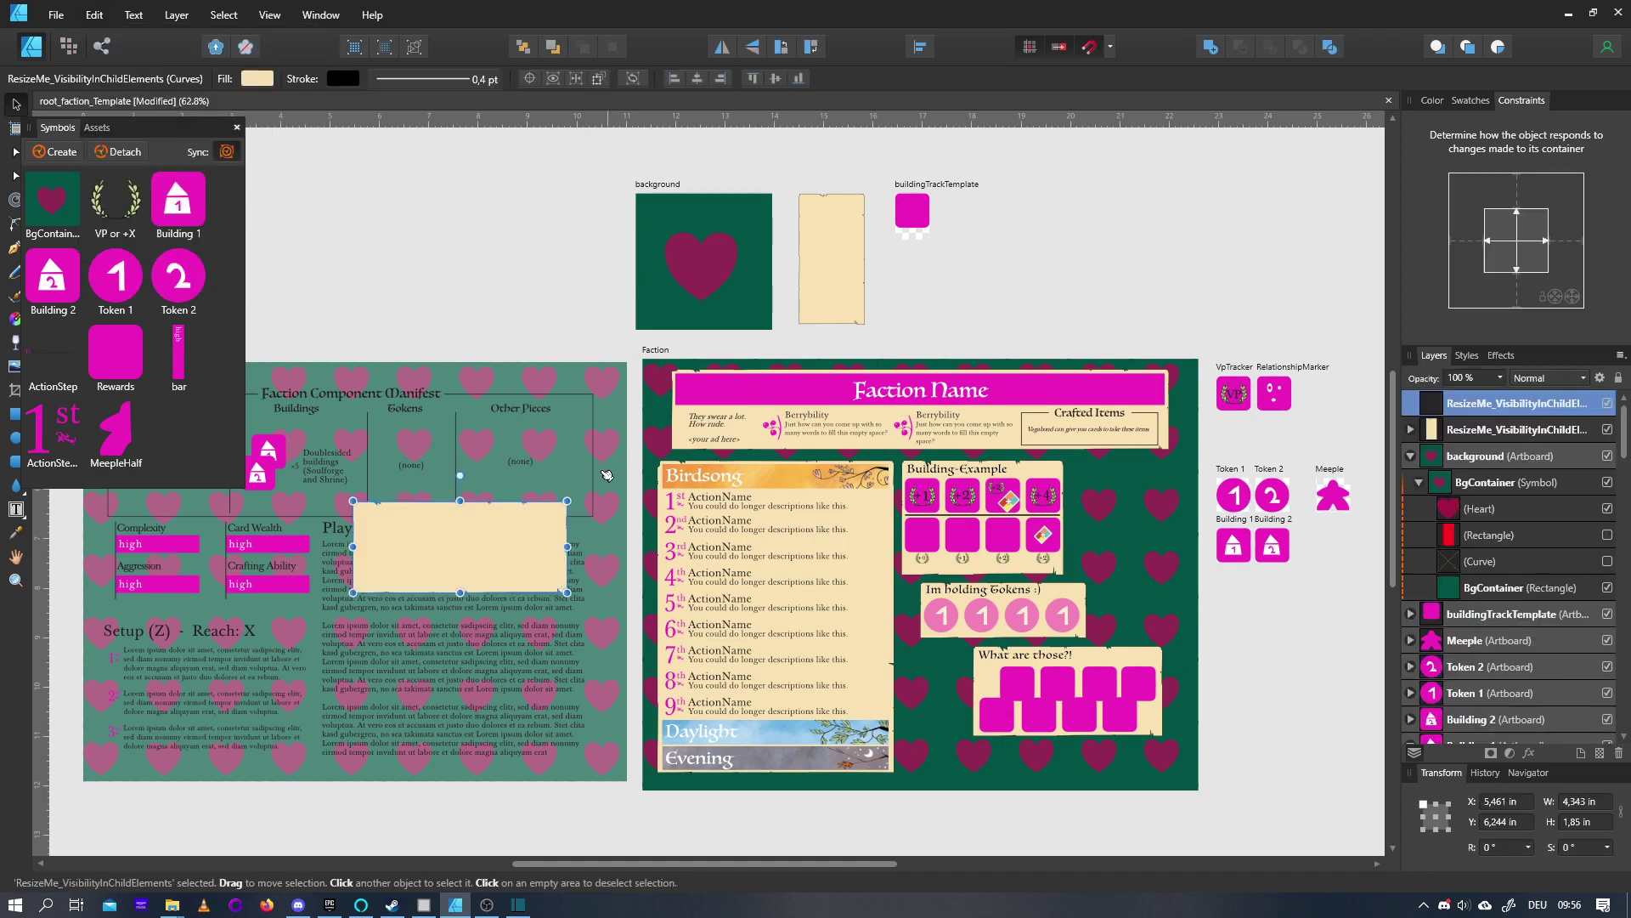
left_click_drag(495, 524, 1027, 703)
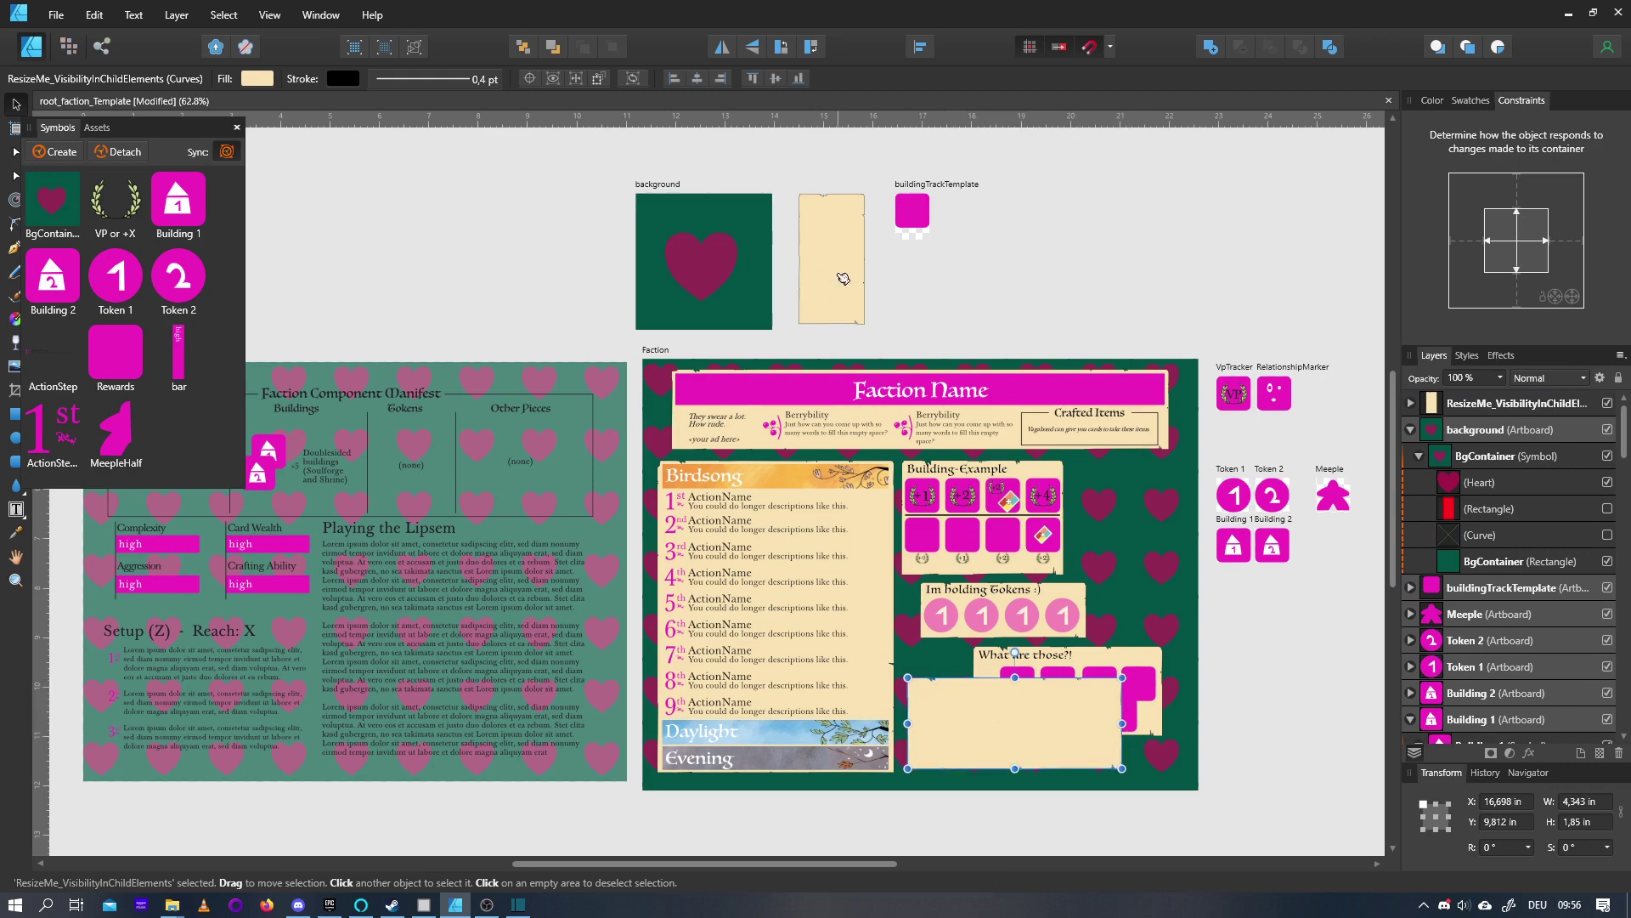
left_click(840, 249)
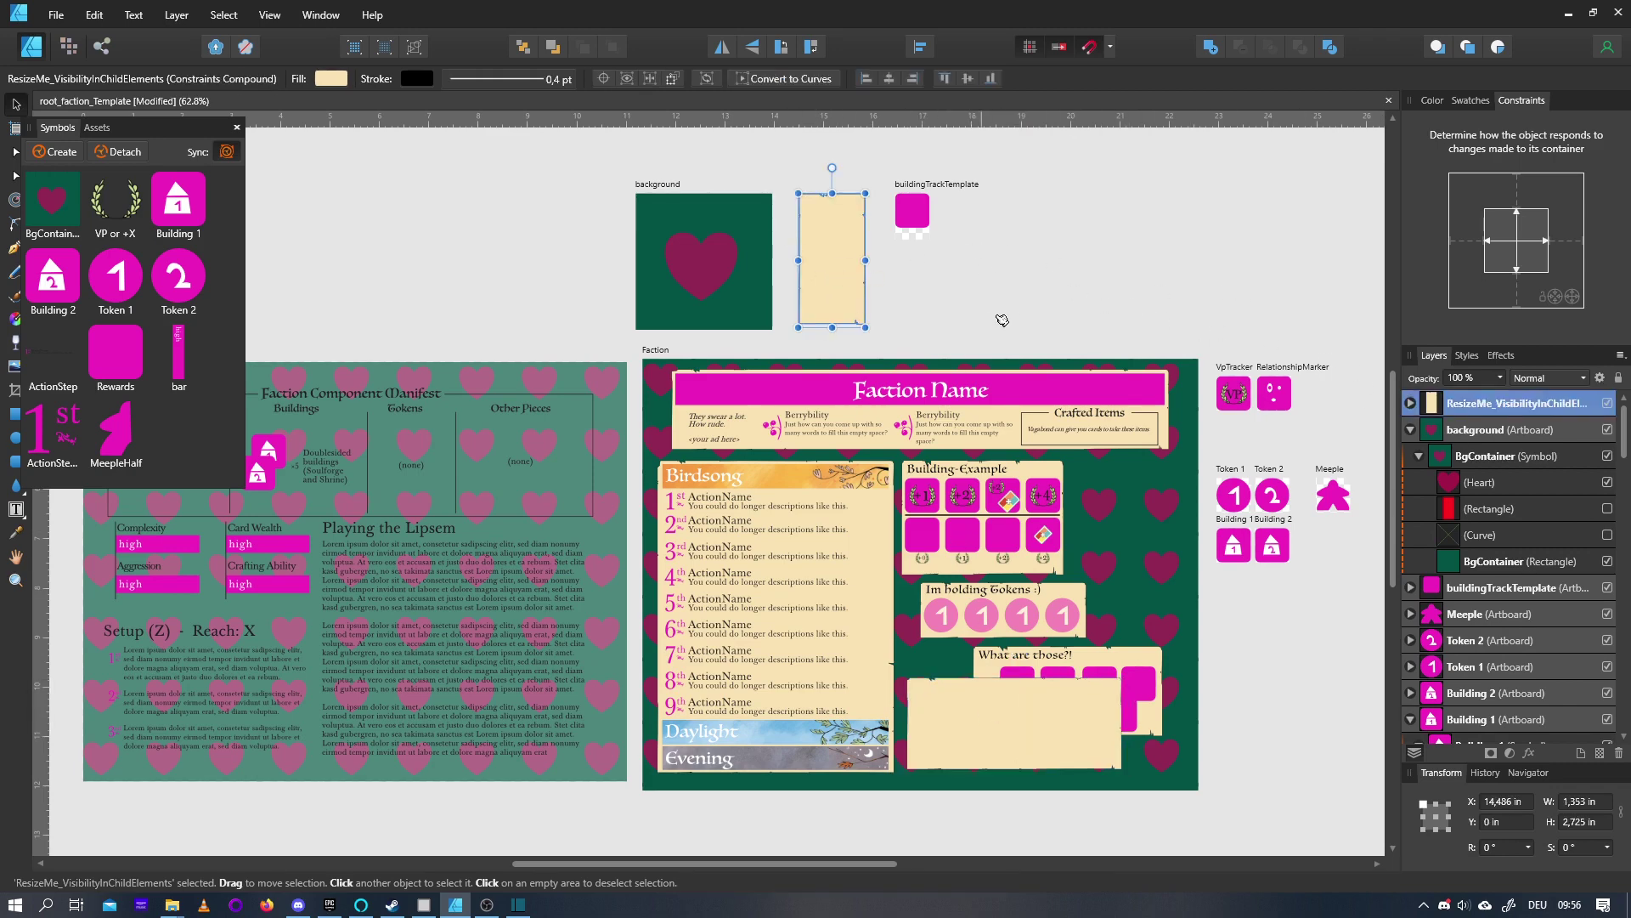
Switch to the Export Persona and Shift-select the Meeple through Faction artboards in Layers
scroll(1113, 396, "down", 2)
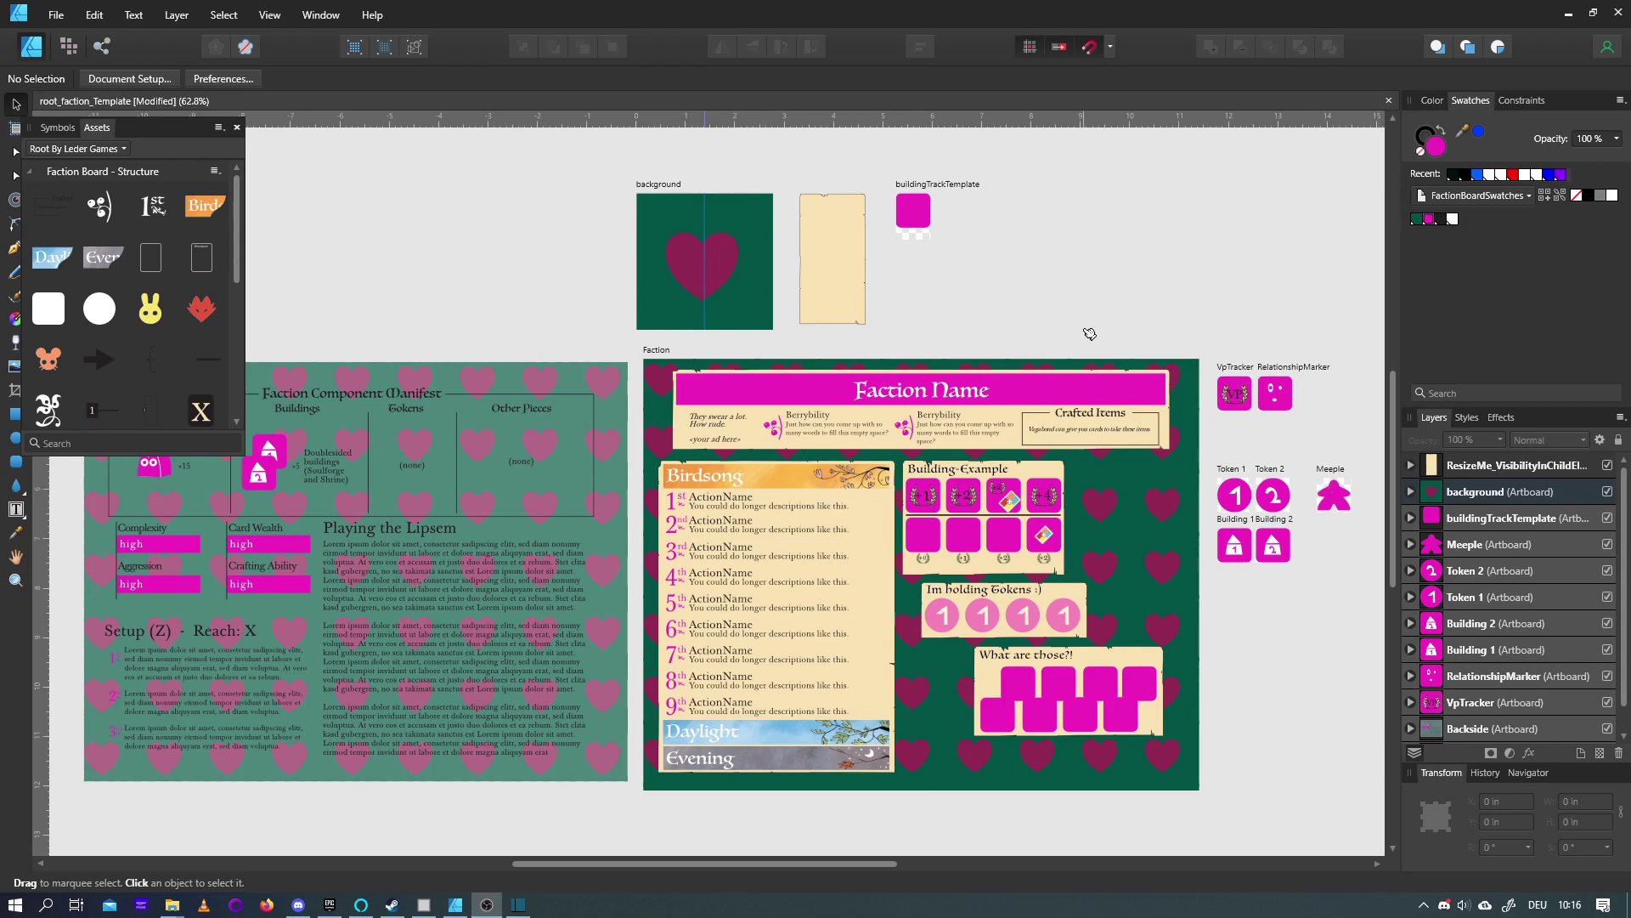
left_click(102, 47)
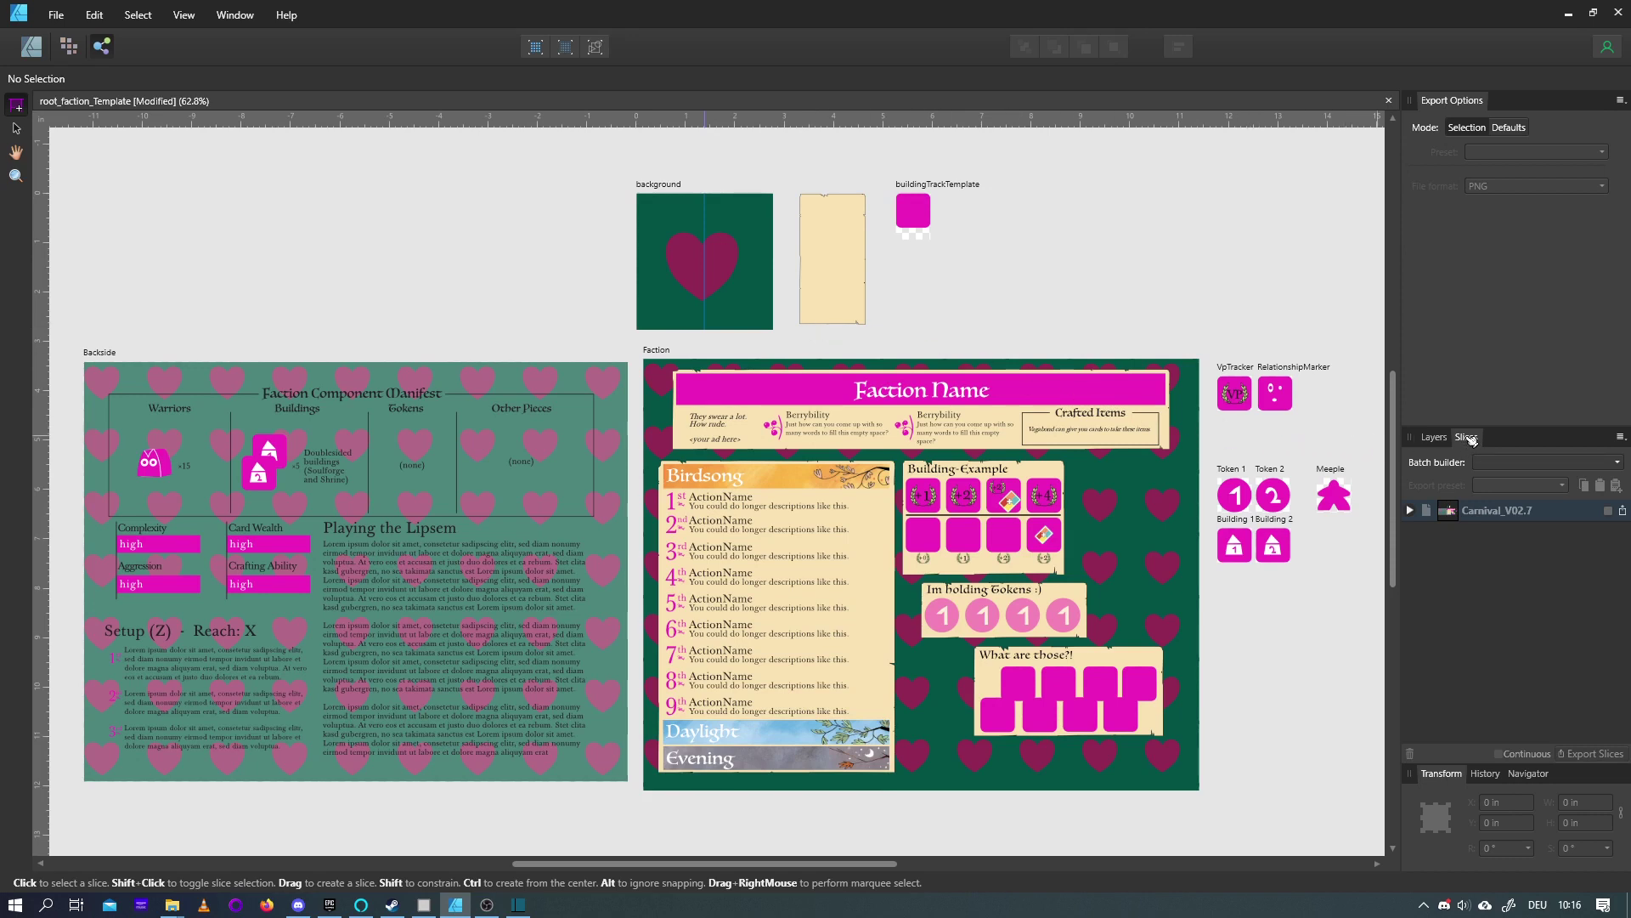
left_click(1434, 438)
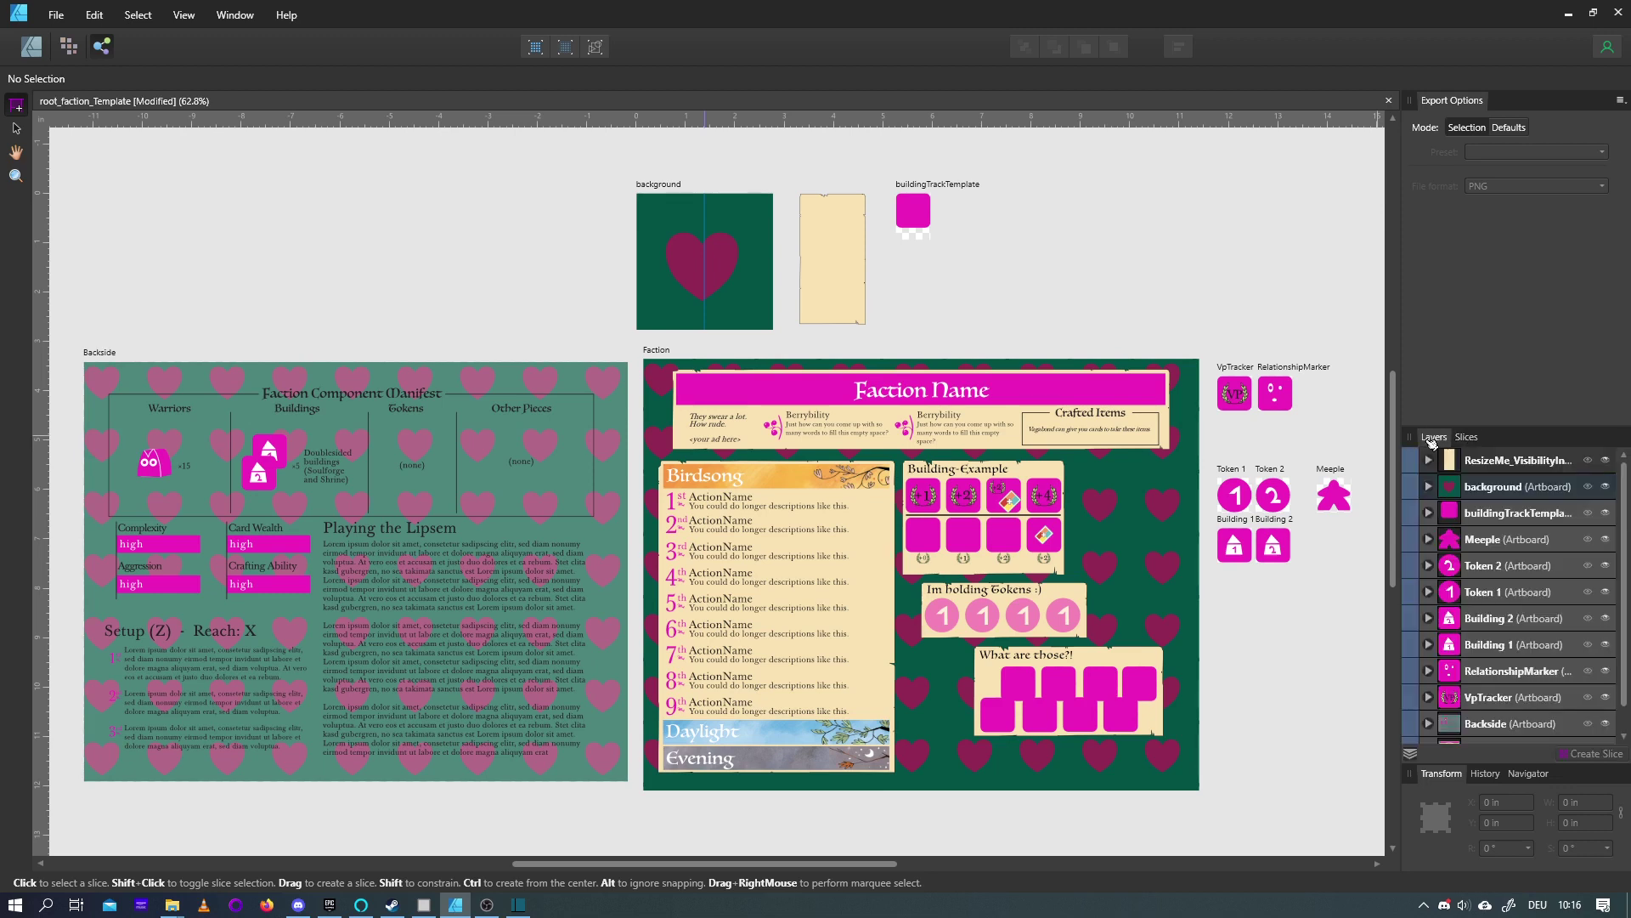
left_click(1492, 547)
scroll(1493, 548, "down", 1)
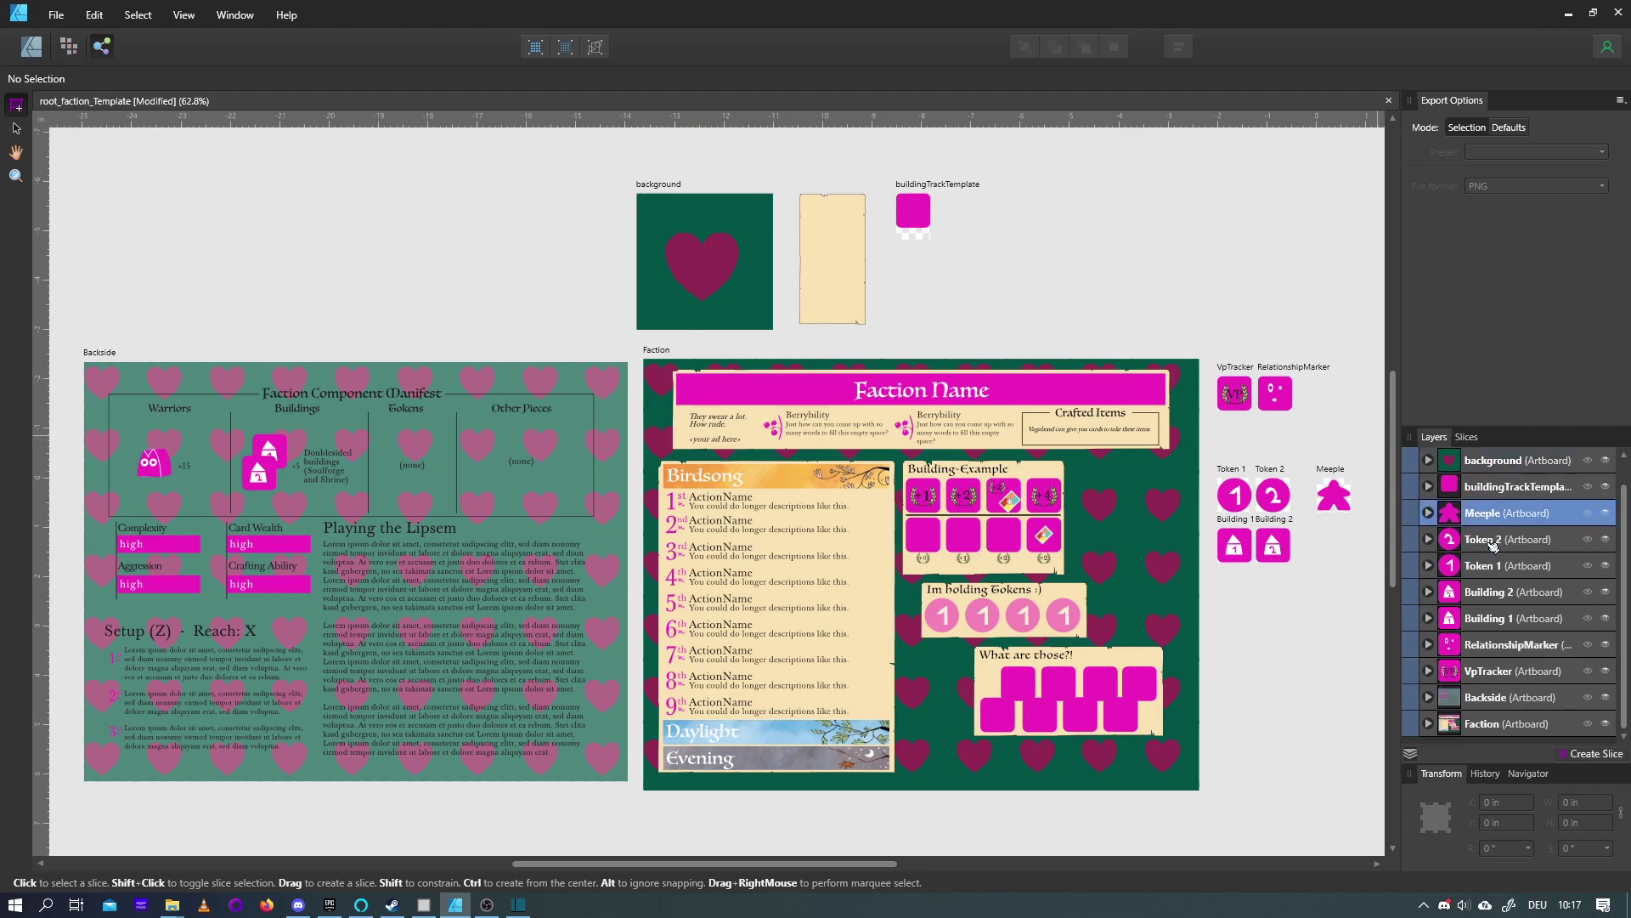
left_click(1496, 724, "shift")
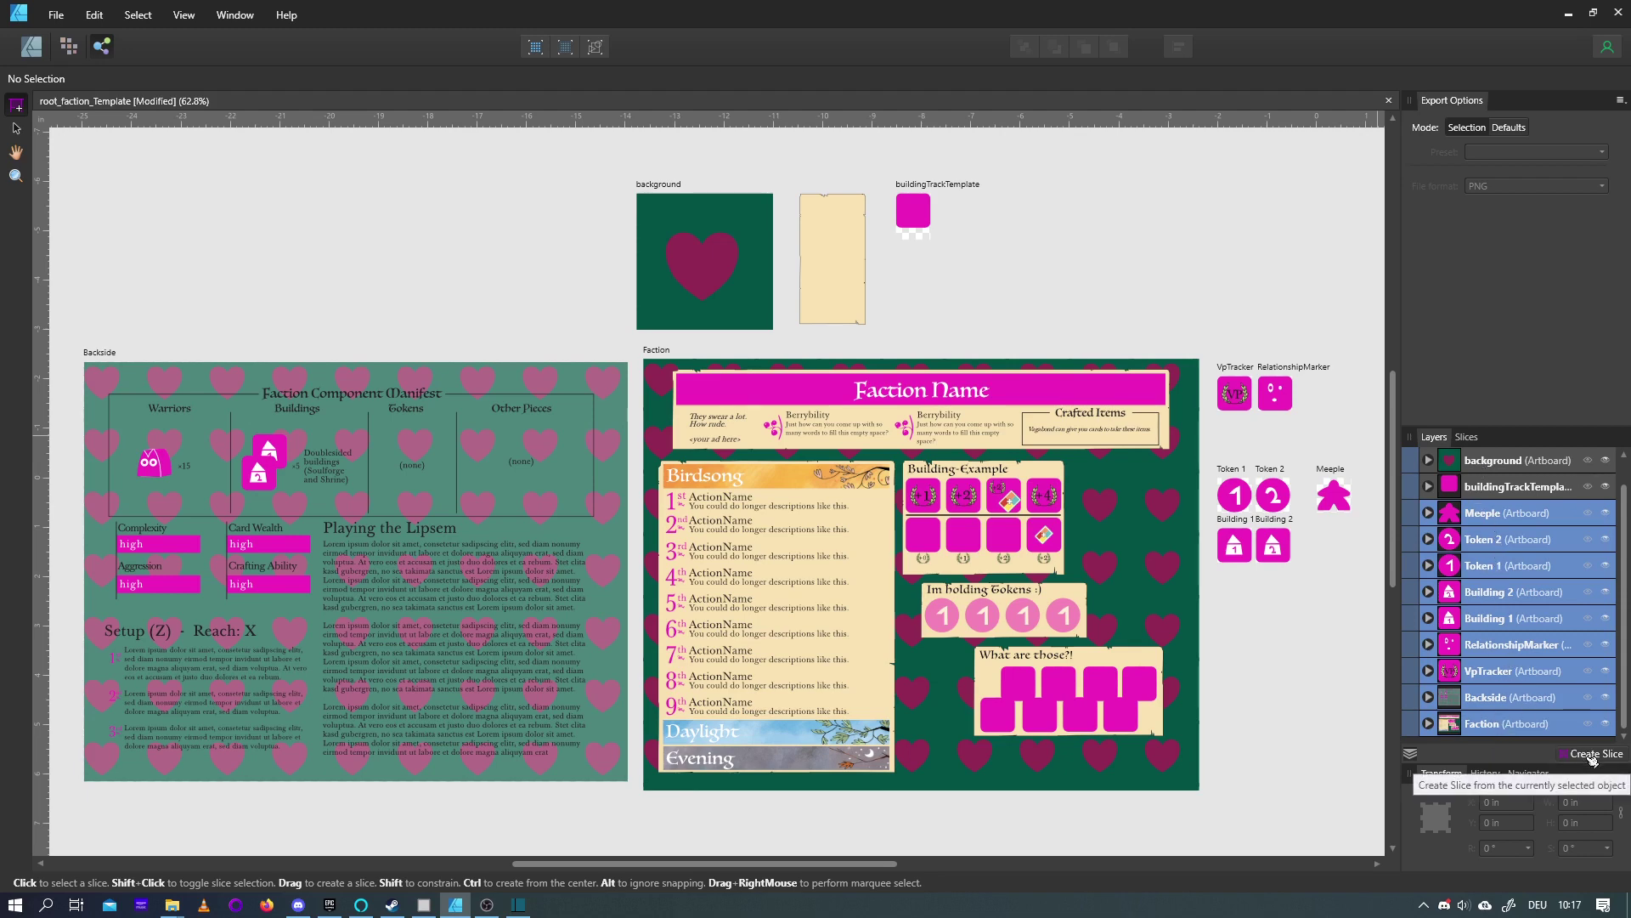
Create slices for the nine selected artboards, then view the Slices list and deselect all
left_click(1590, 754)
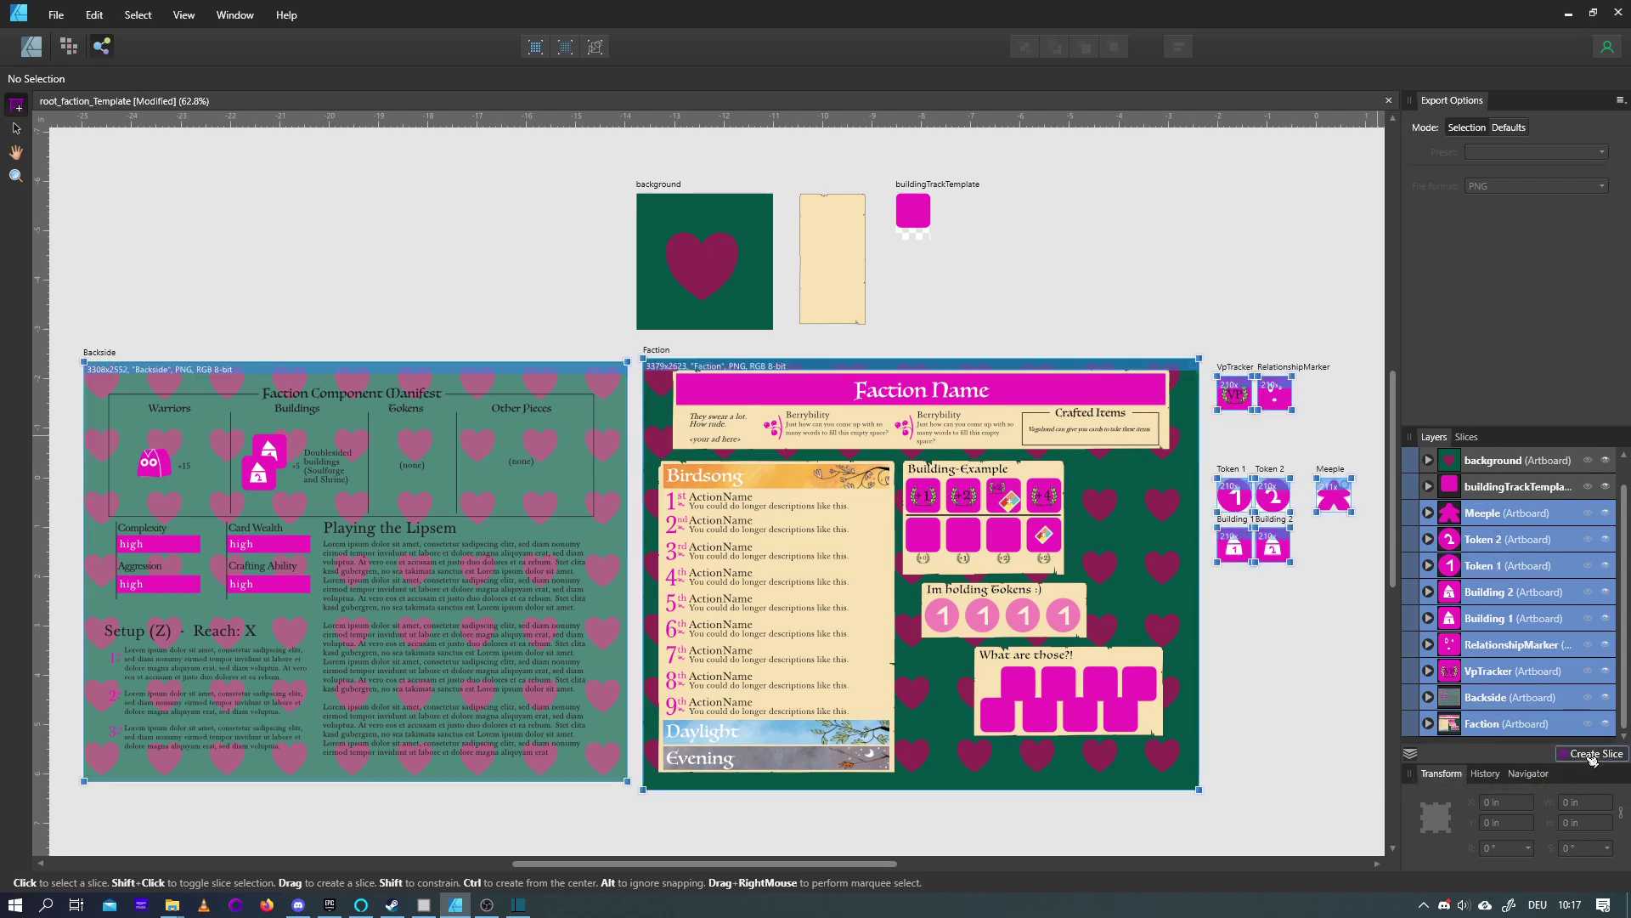
left_click(1466, 437)
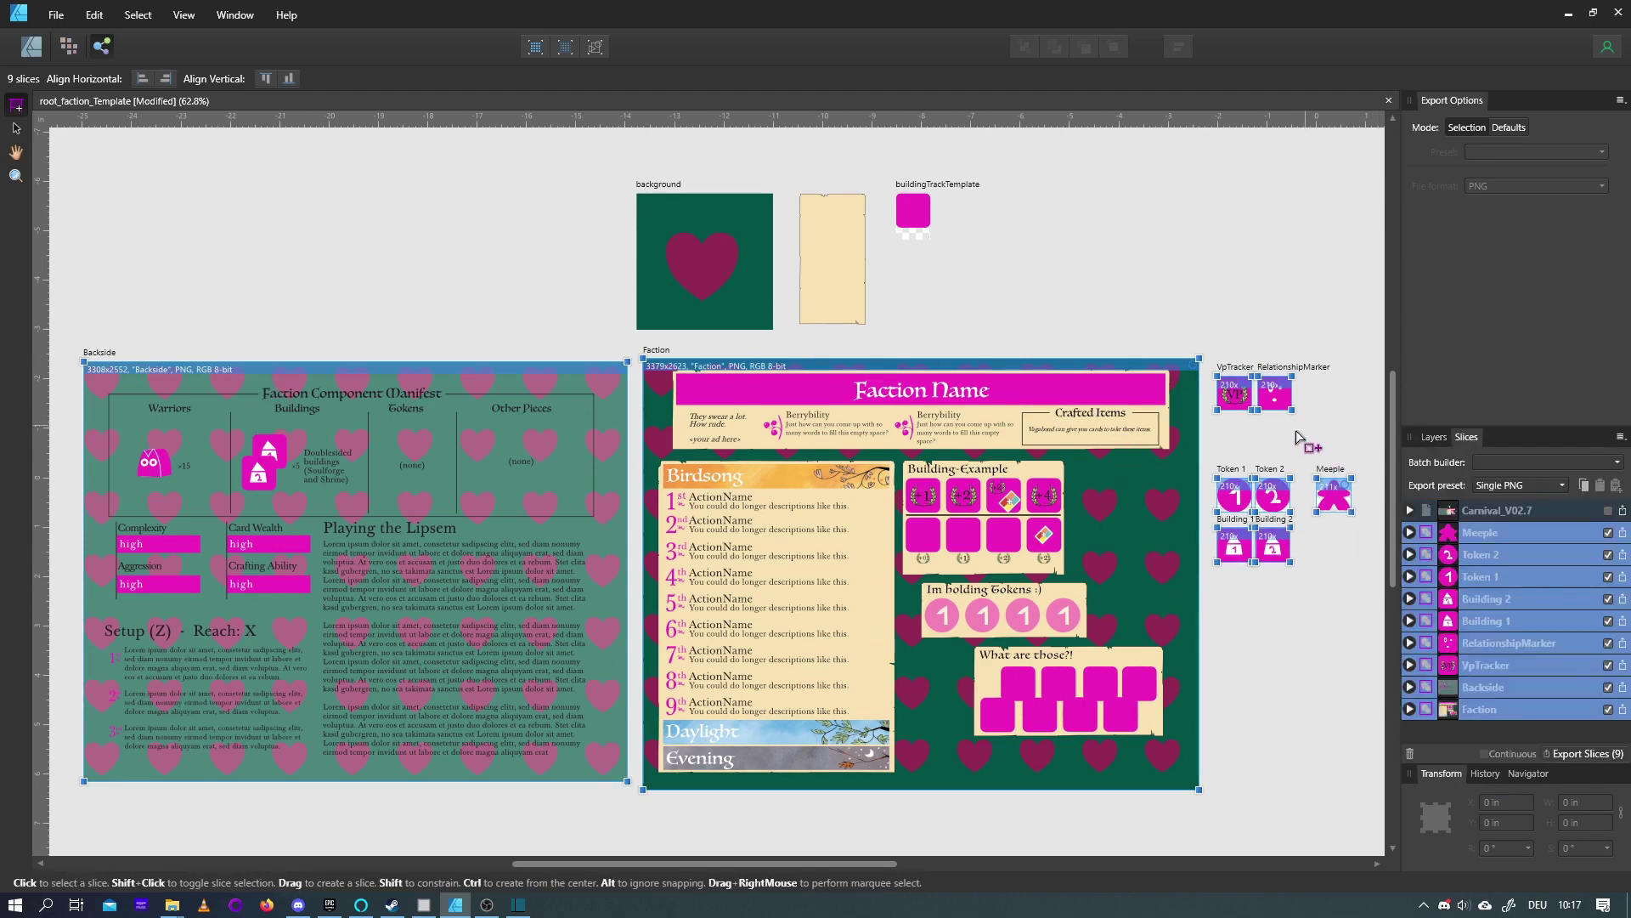
left_click(25, 126)
left_click(477, 248)
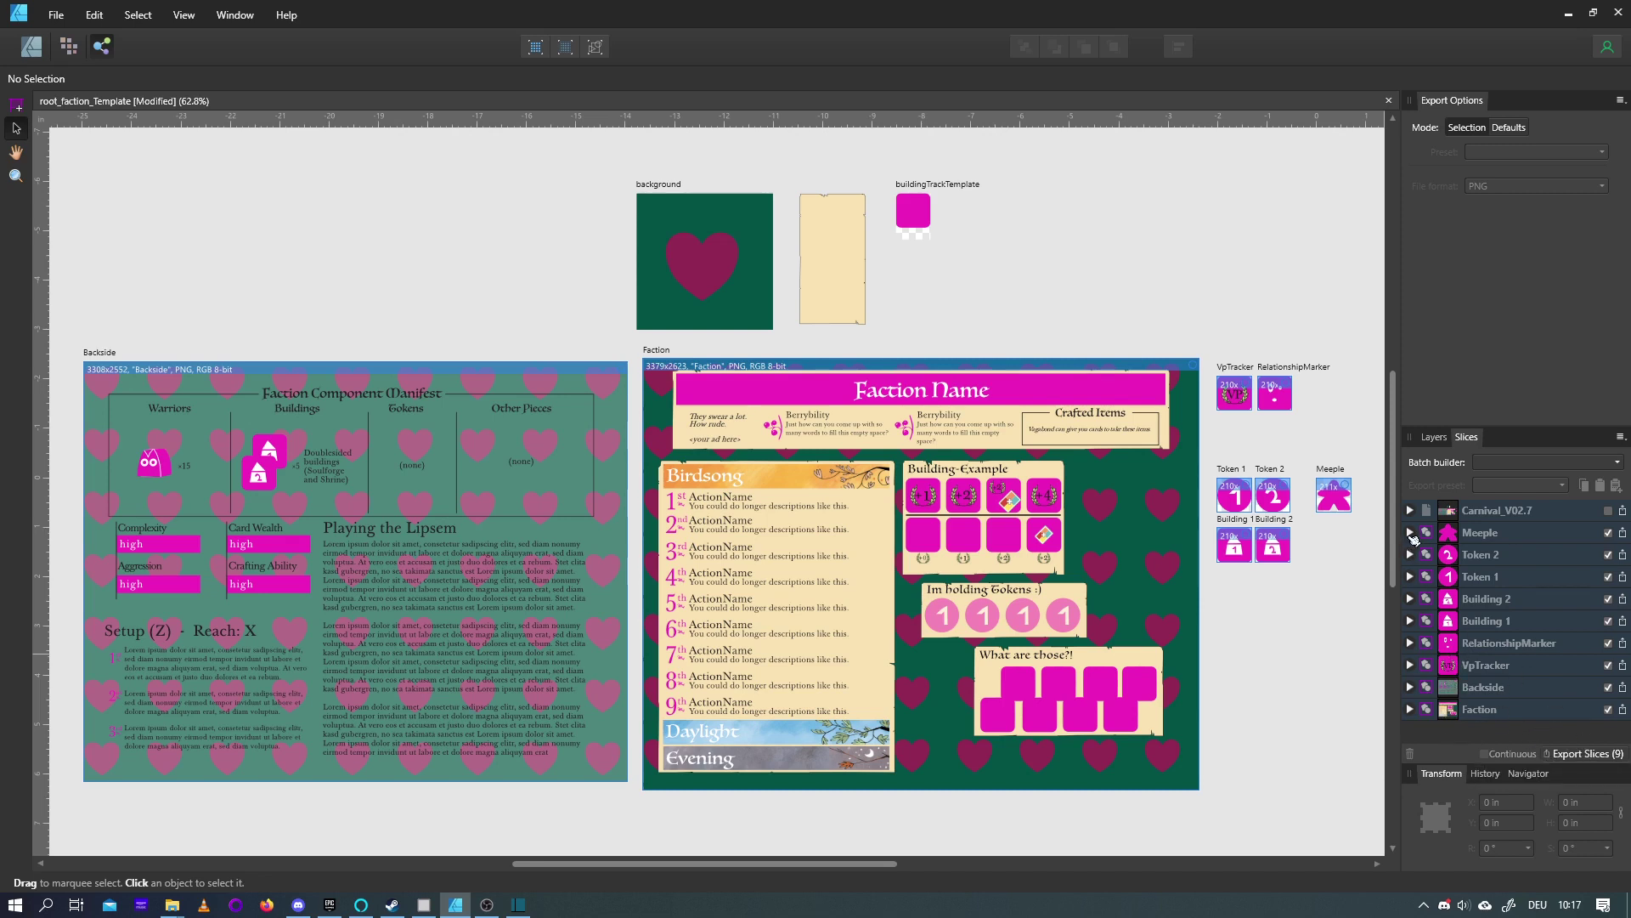
left_click(1411, 554)
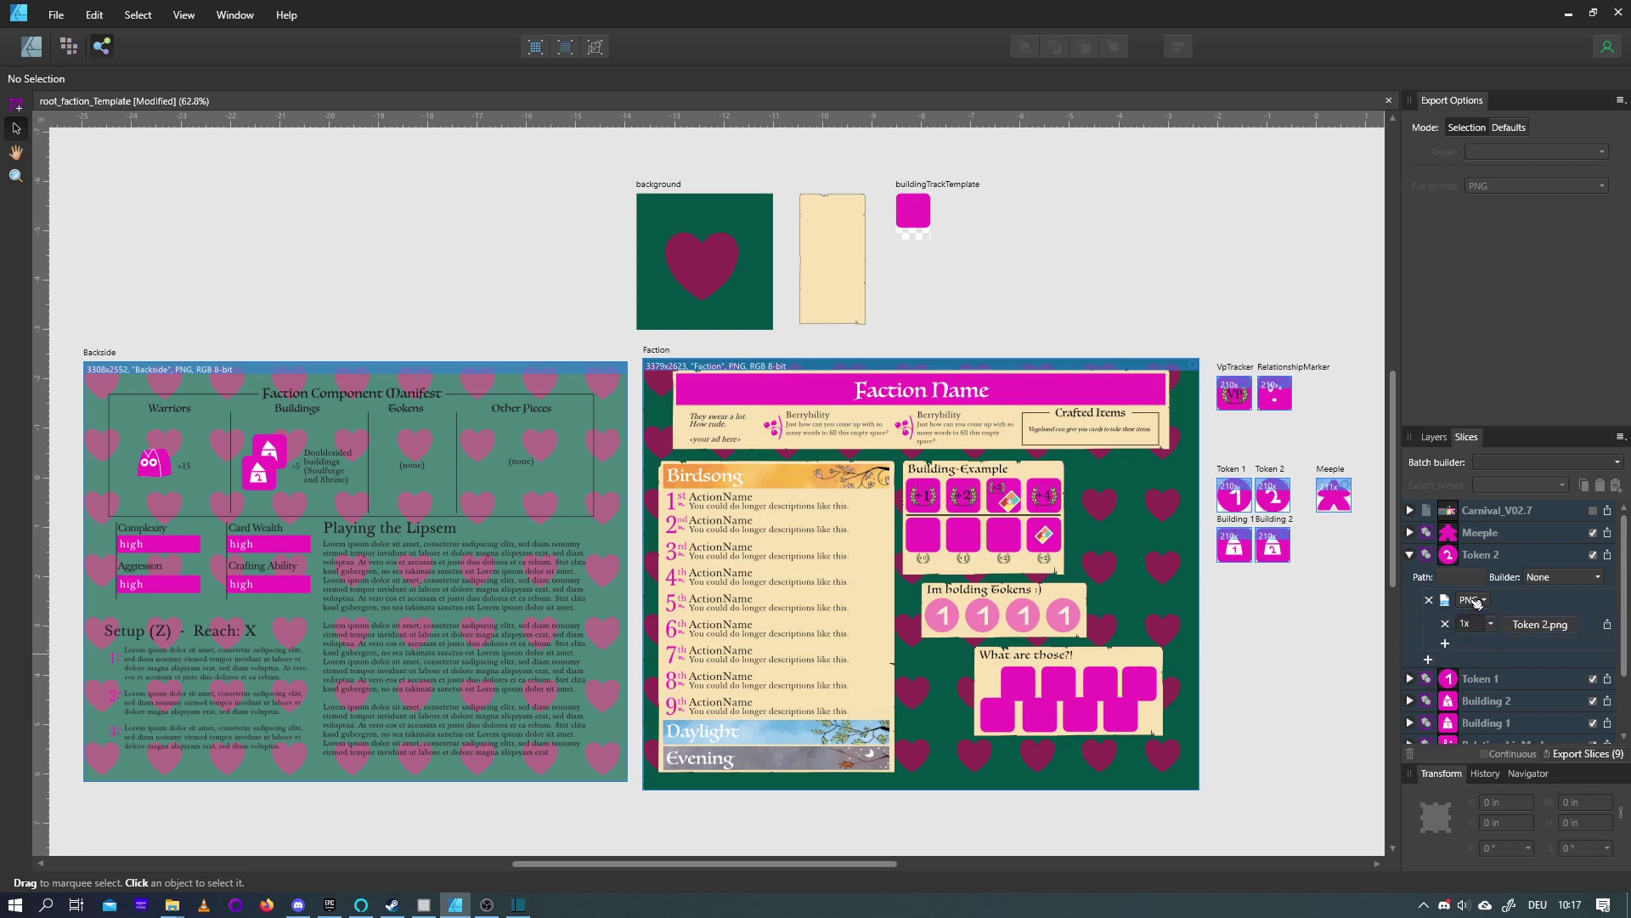
left_click(1445, 644)
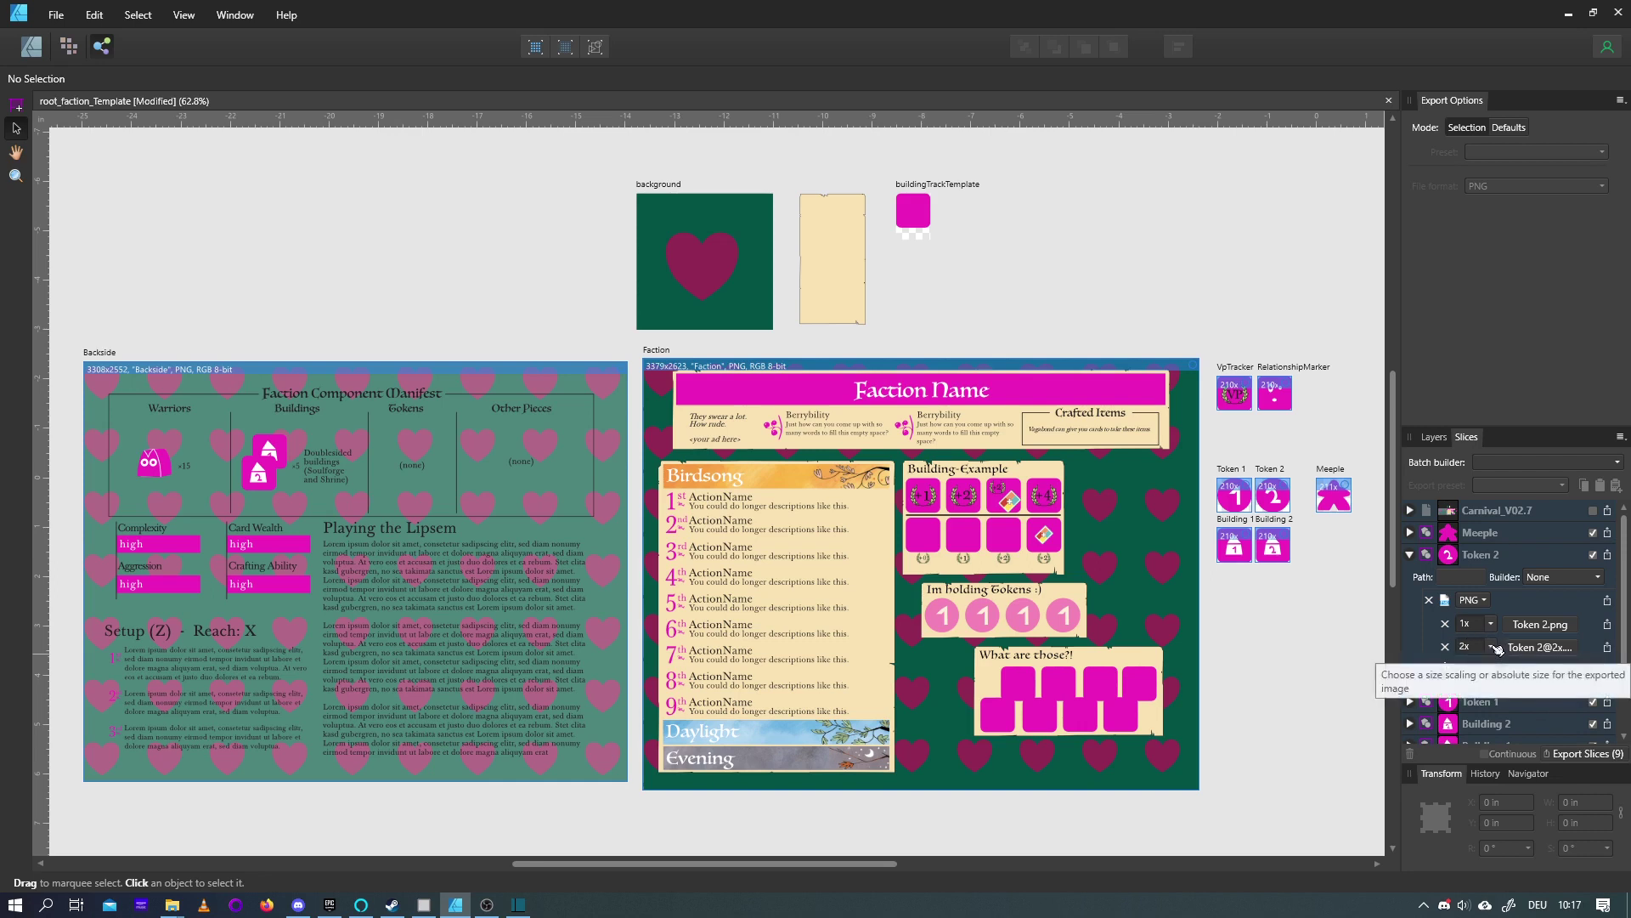
left_click(1491, 647)
left_click(1416, 648)
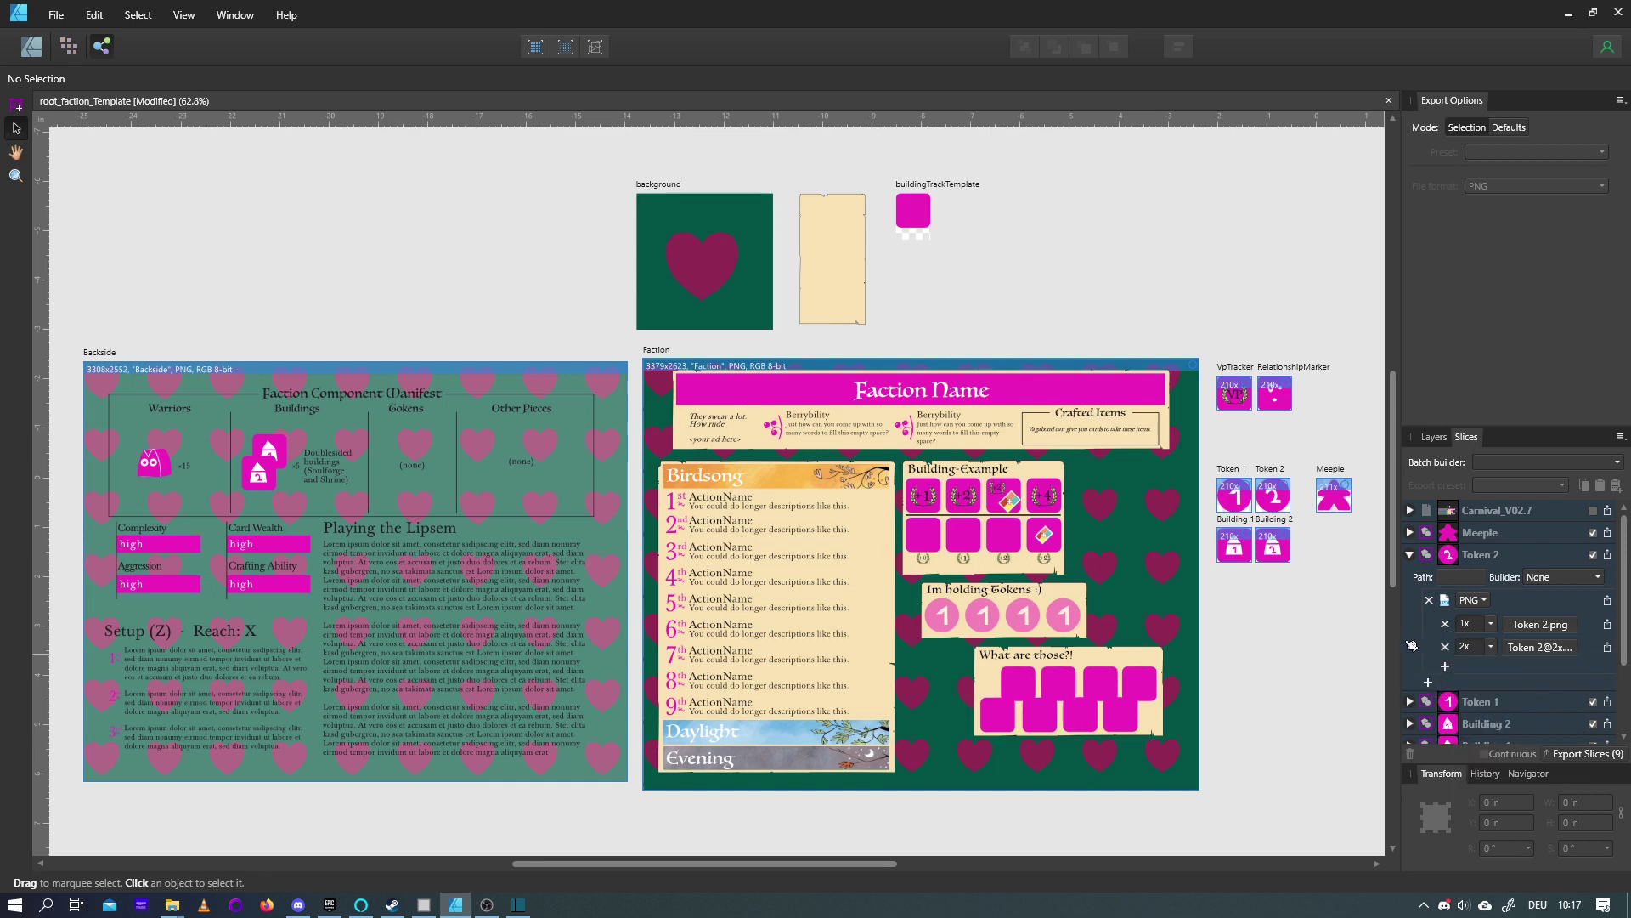
left_click(1491, 647)
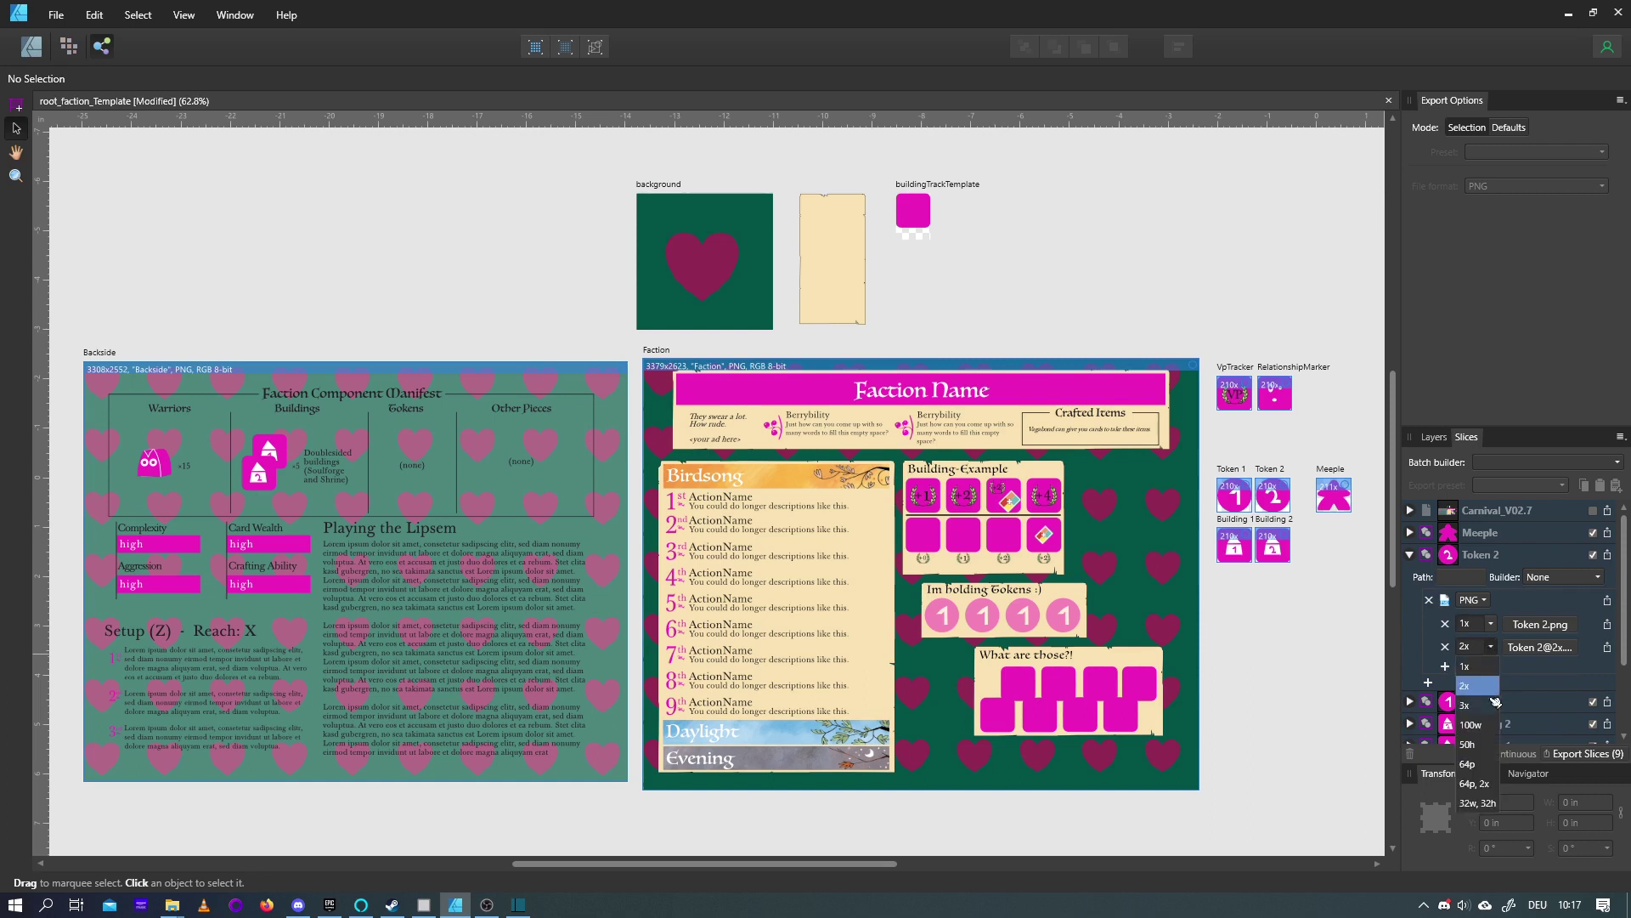
left_click(1422, 632)
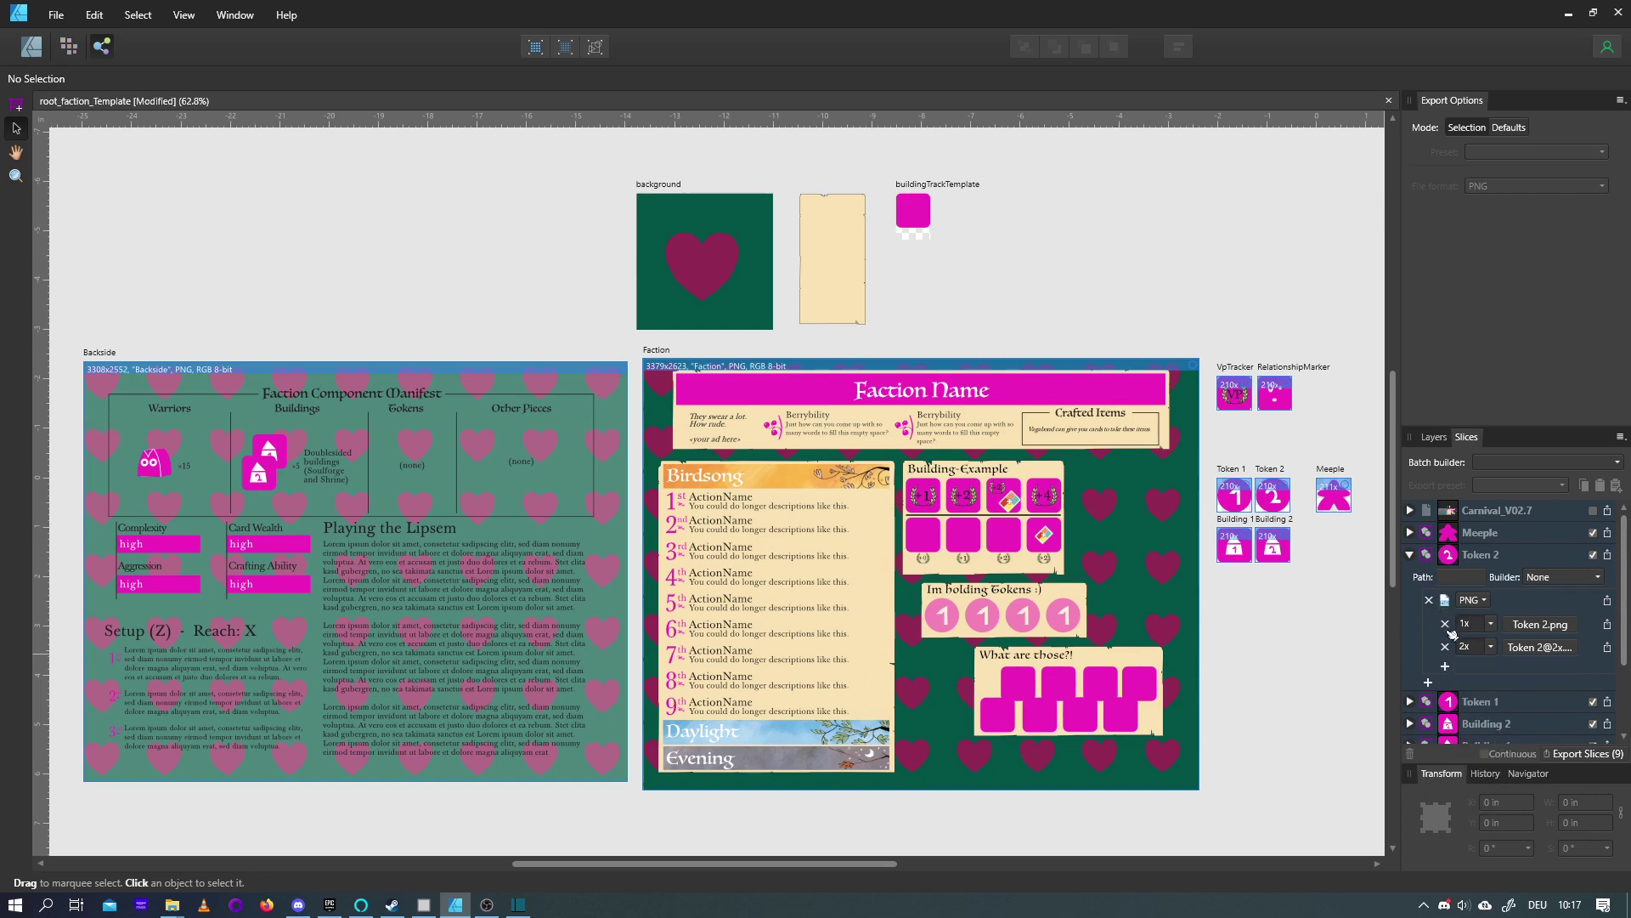
left_click(1446, 646)
left_click(1428, 661)
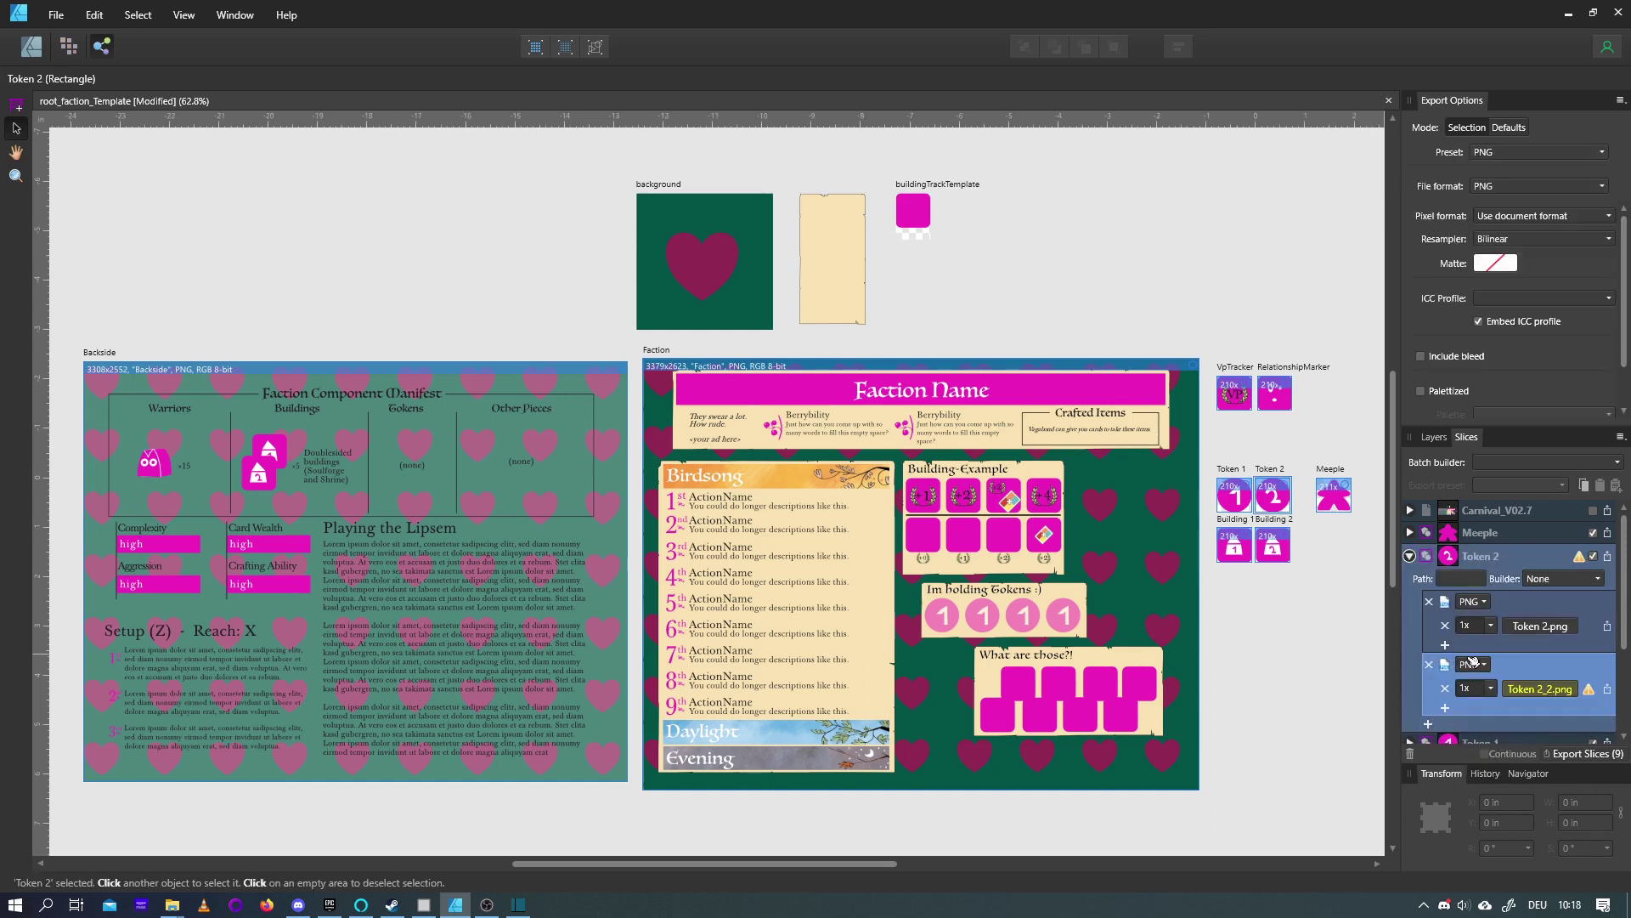
left_click(1486, 664)
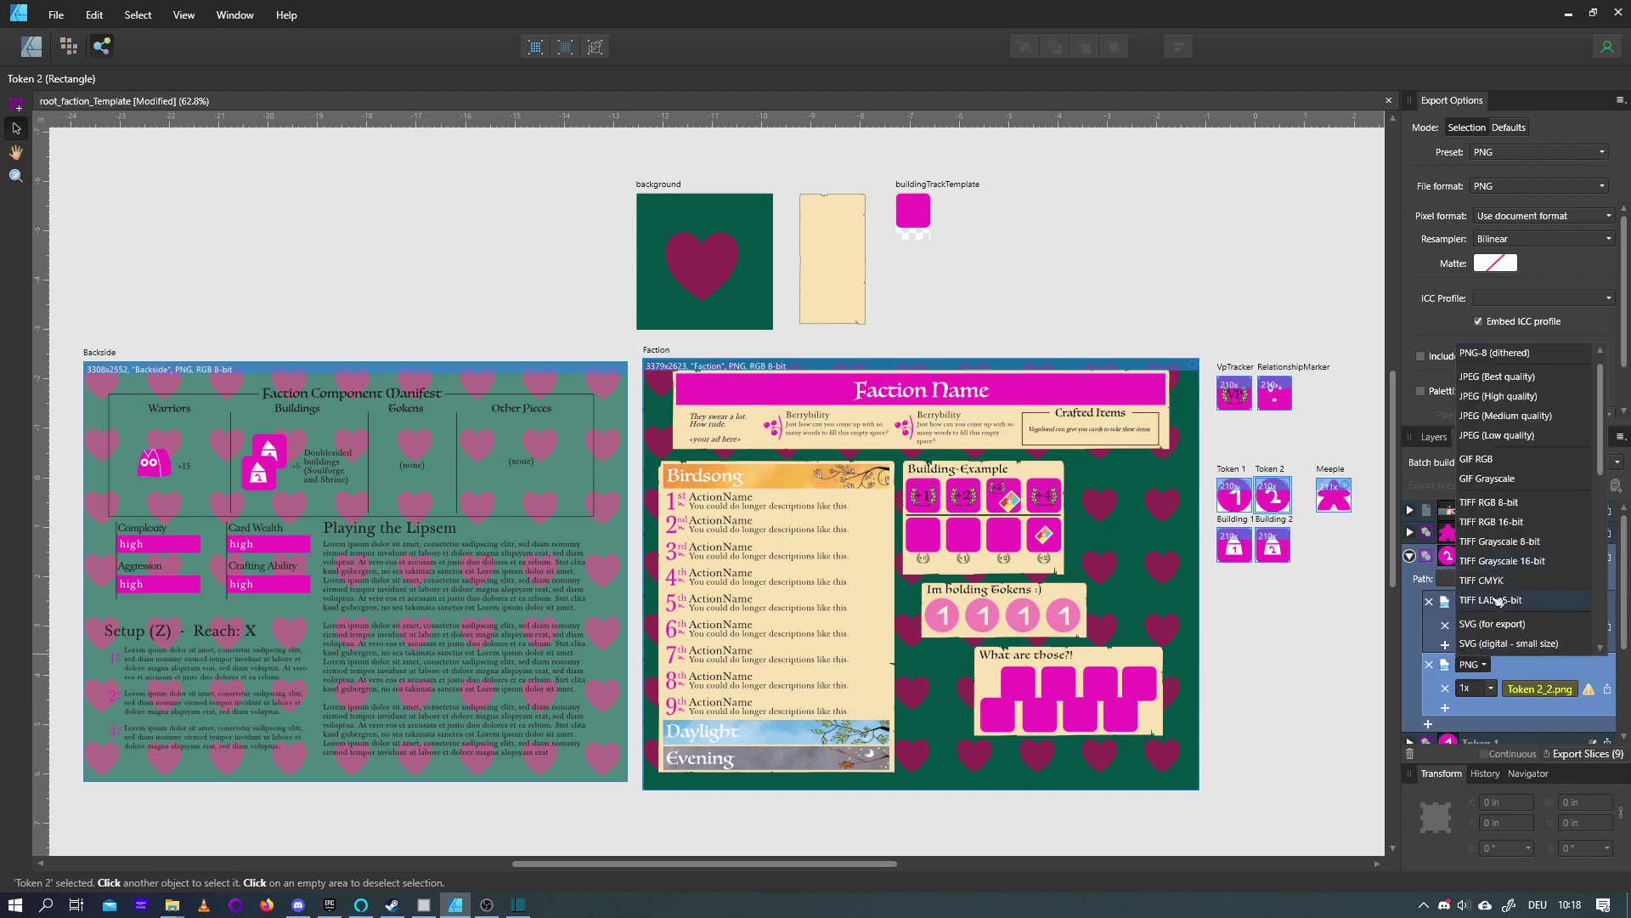
left_click(1504, 465)
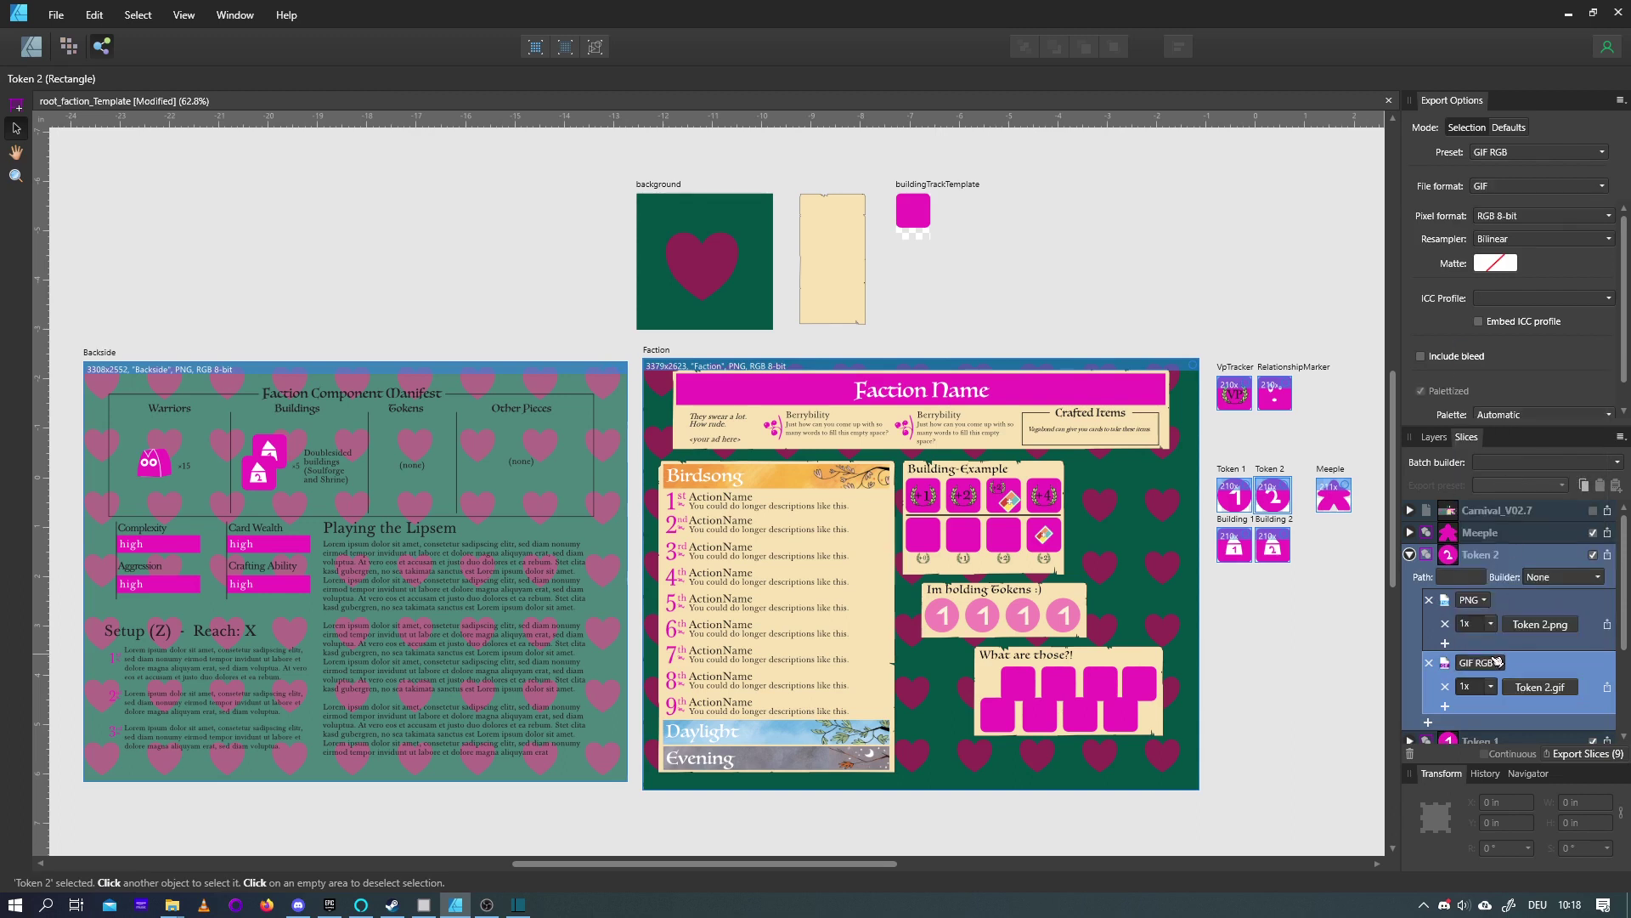
left_click(1435, 664)
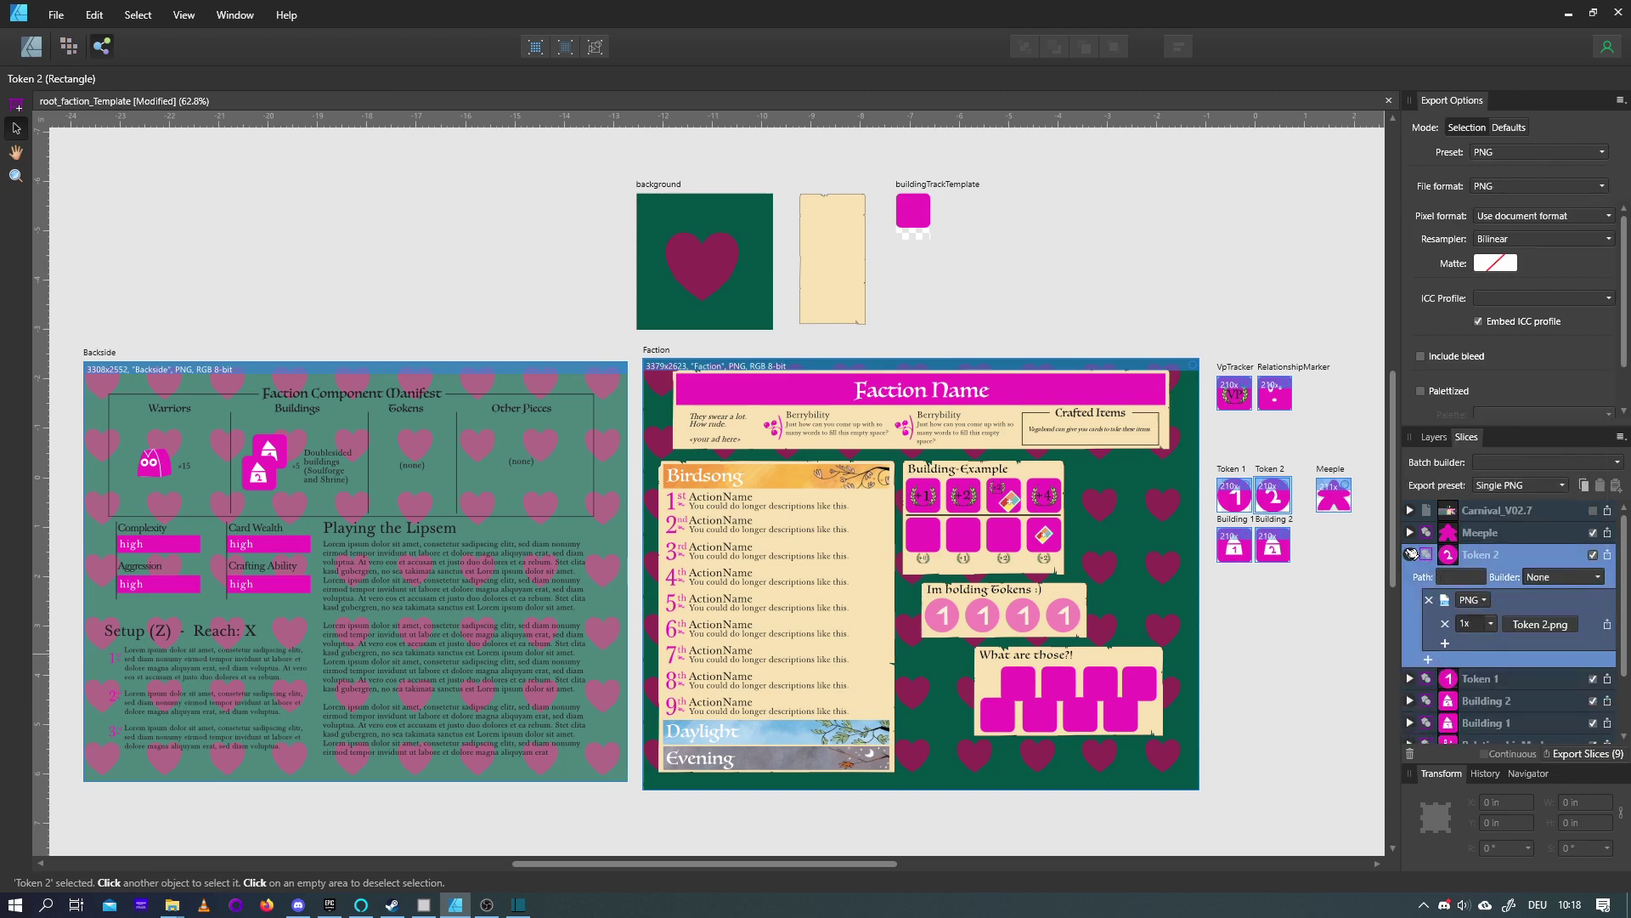
left_click(1410, 554)
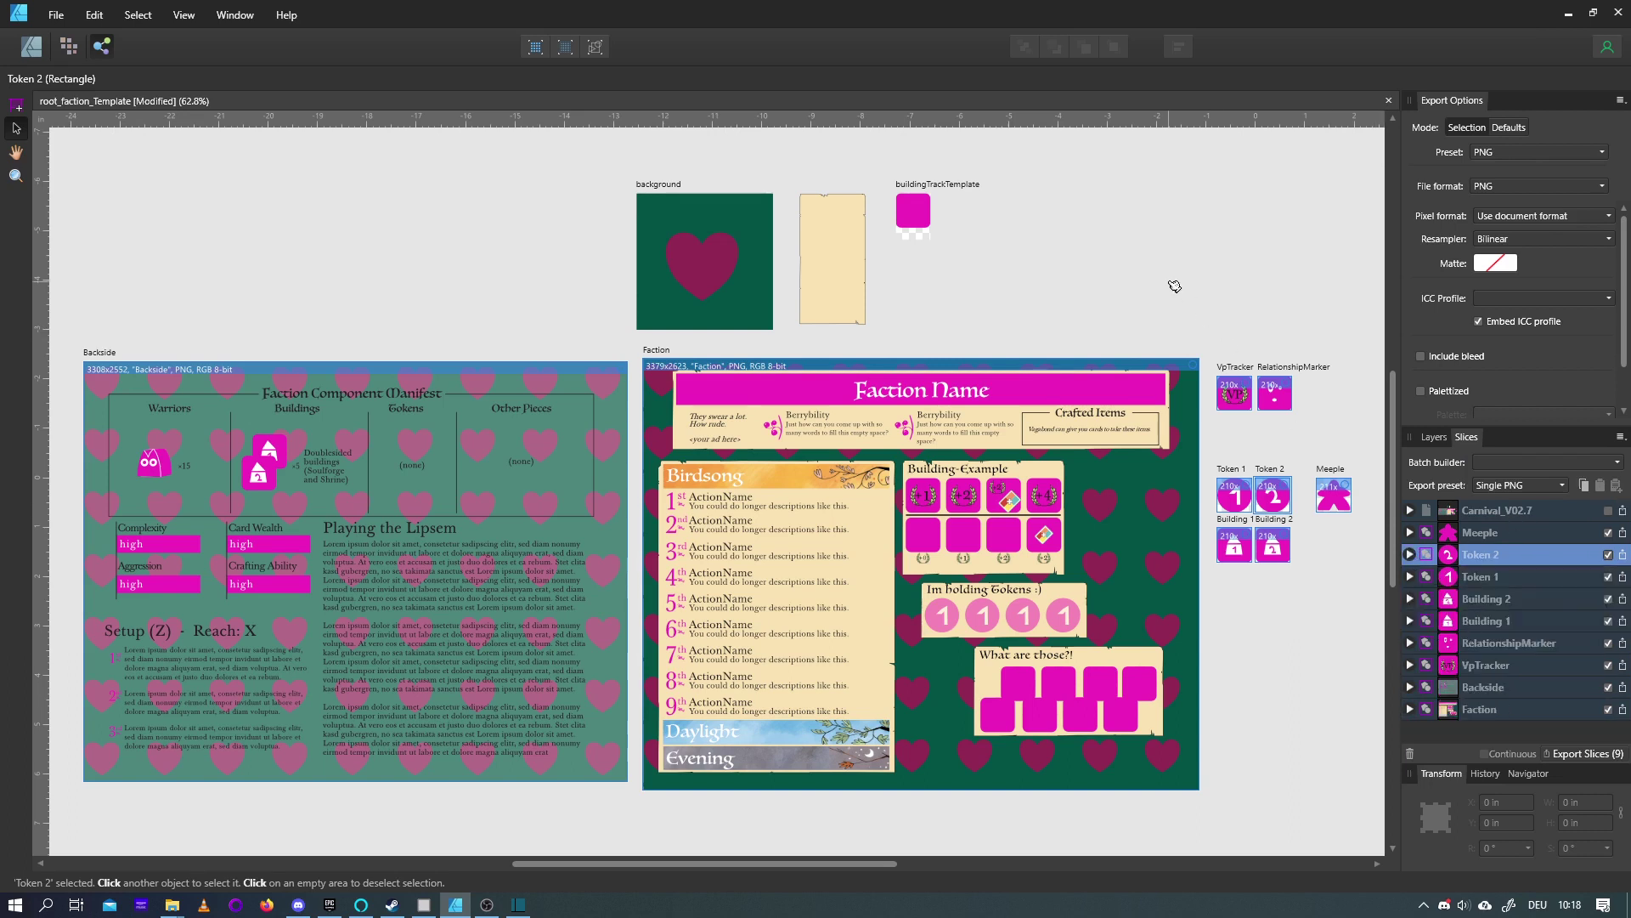
left_click(1471, 709)
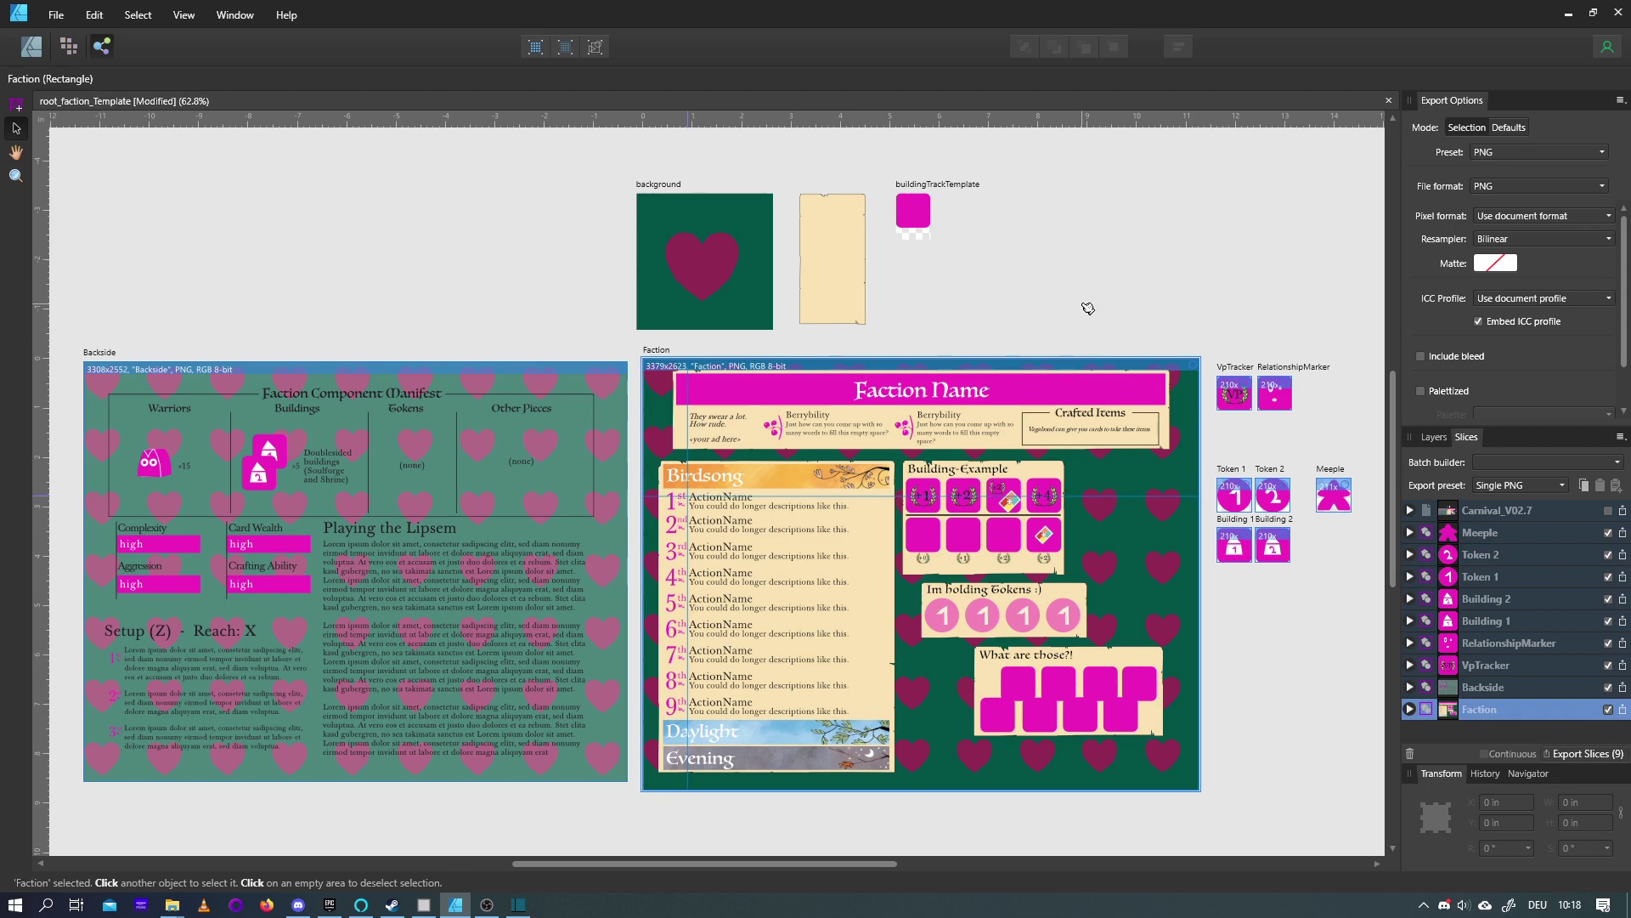
key("alt+Tab")
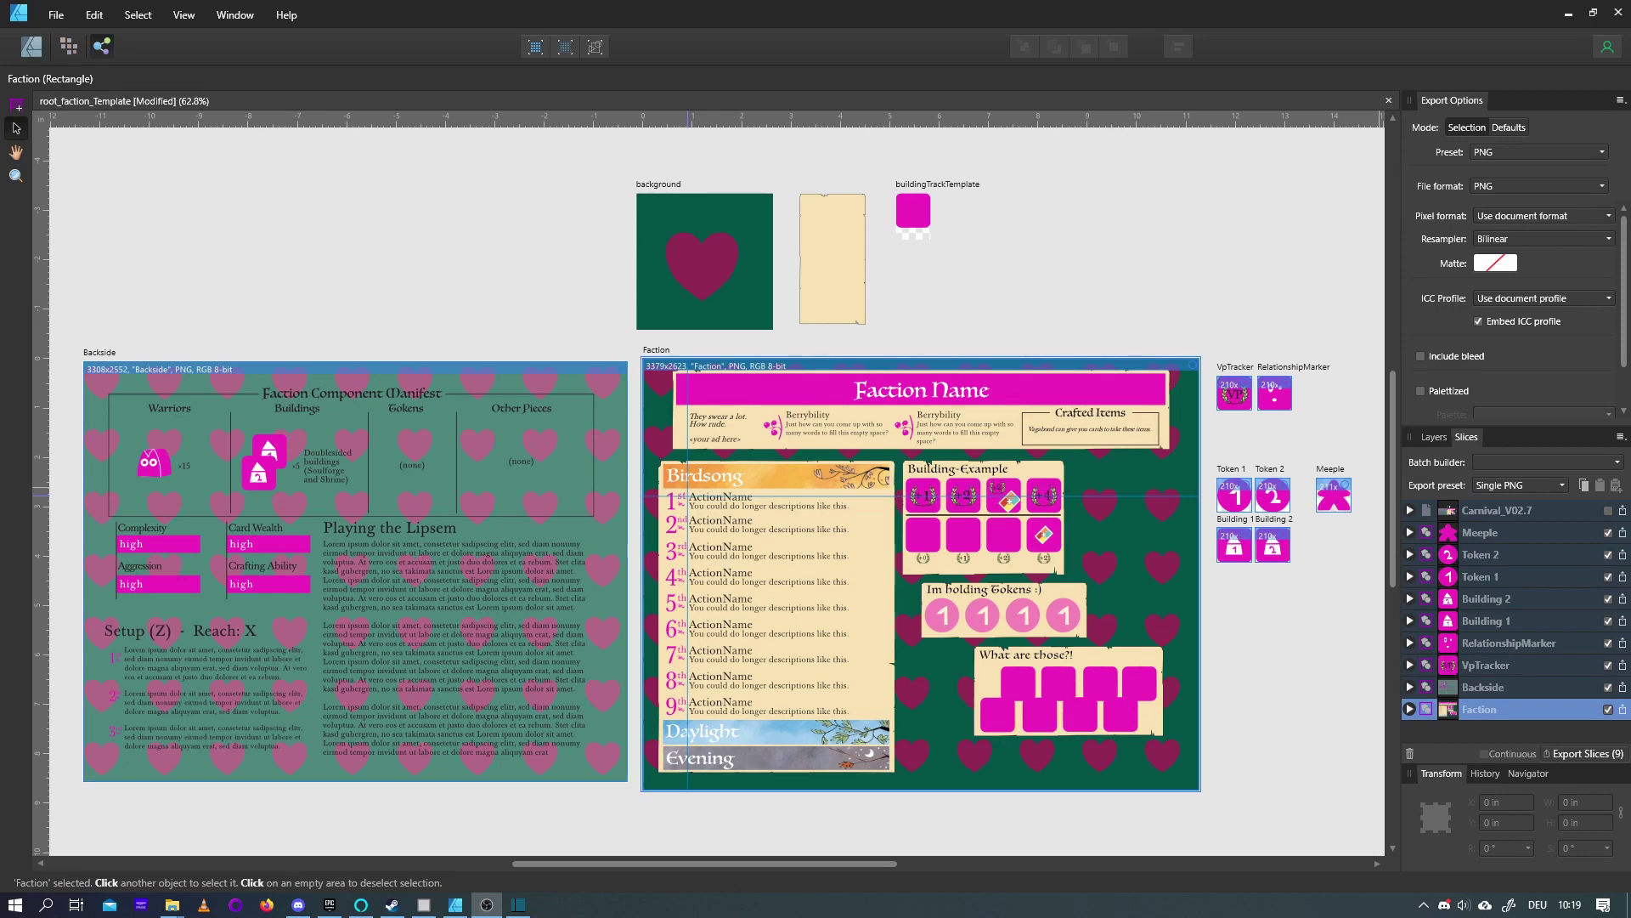